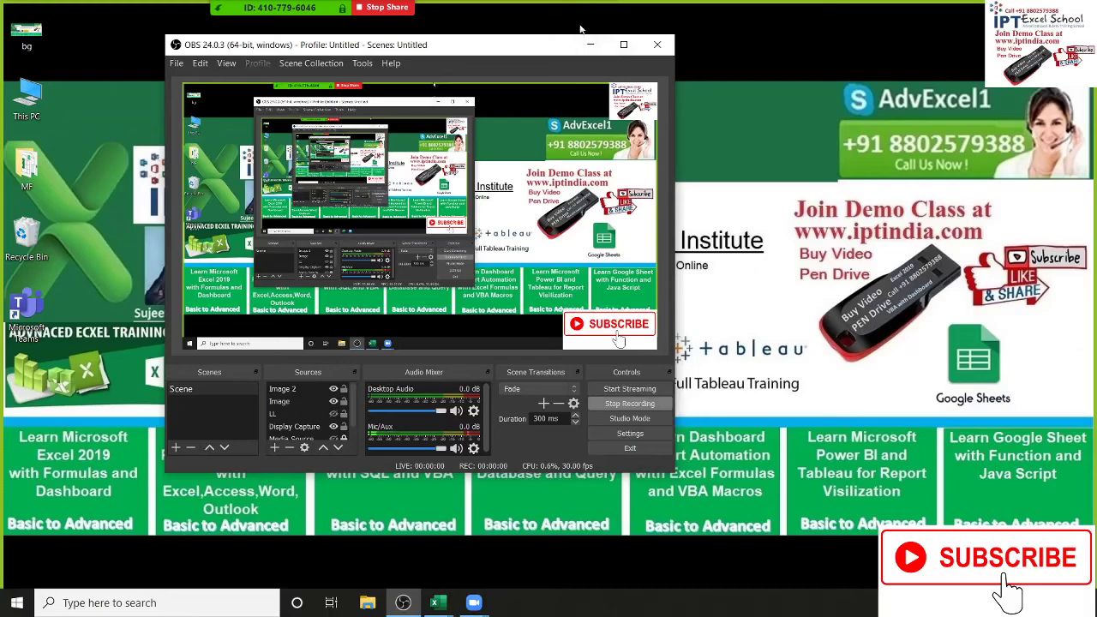
Minimize the screen recorder and check, then dismiss, the meeting's extra options
{"action": "left_click", "coordinate": [589, 44]}
{"action": "left_click", "coordinate": [597, 25]}
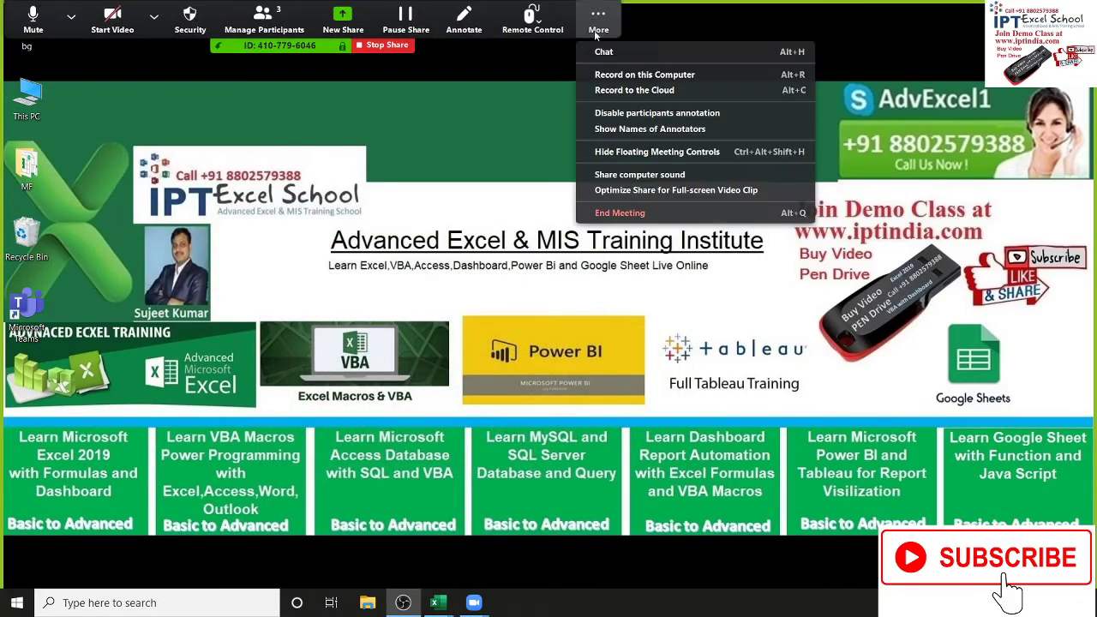
{"action": "left_click", "coordinate": [652, 77]}
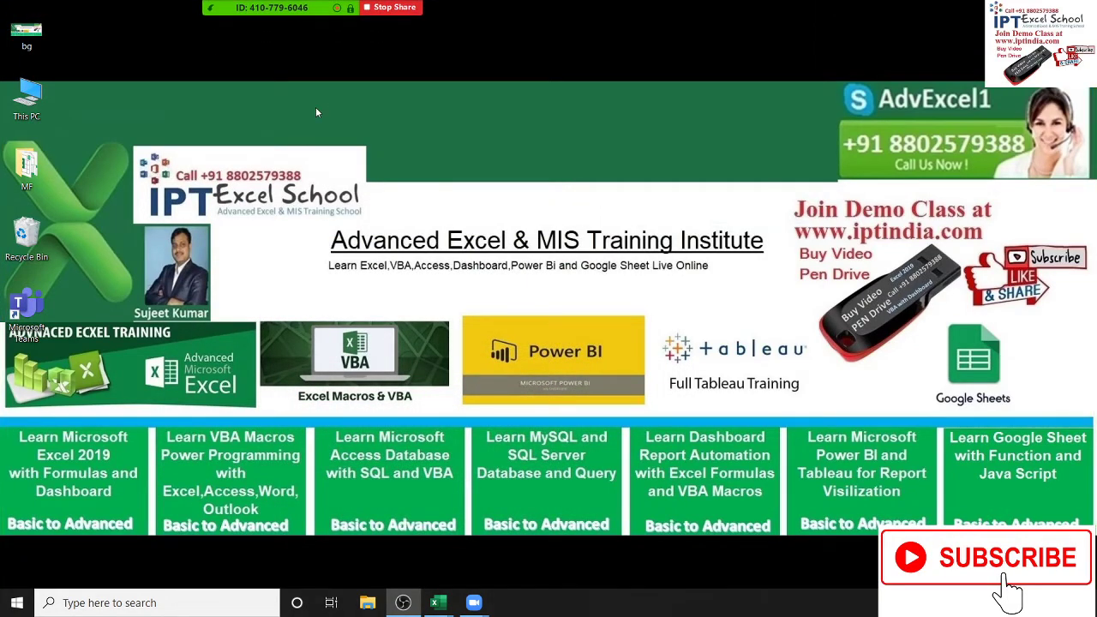
Launch PowerPoint via a Windows search for 'power', then open the second participant's options
{"action": "key", "text": "super"}
{"action": "type", "text": "exce"}
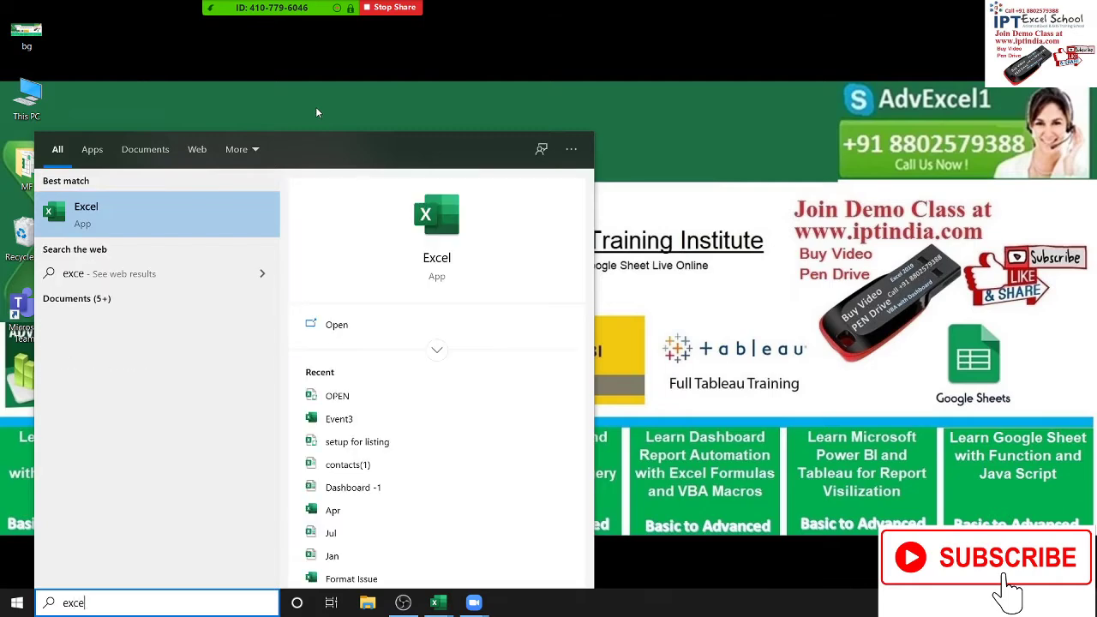
{"action": "key", "text": "BackSpace"}
{"action": "key", "text": "BackSpace"}
{"action": "key", "text": "BackSpace"}
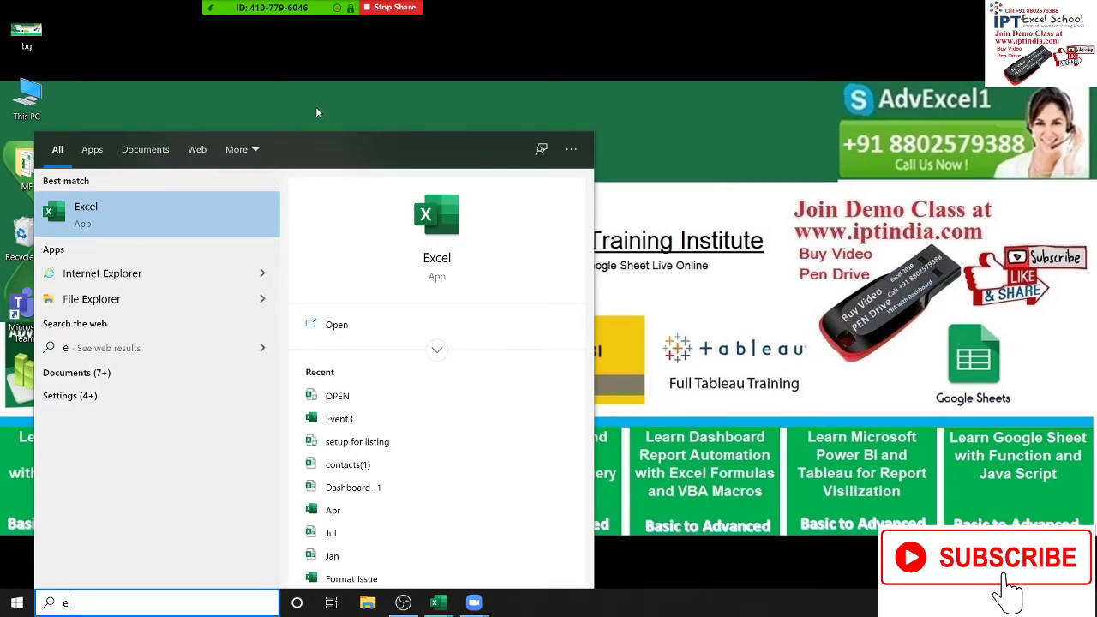
{"action": "key", "text": "BackSpace"}
{"action": "type", "text": "powe"}
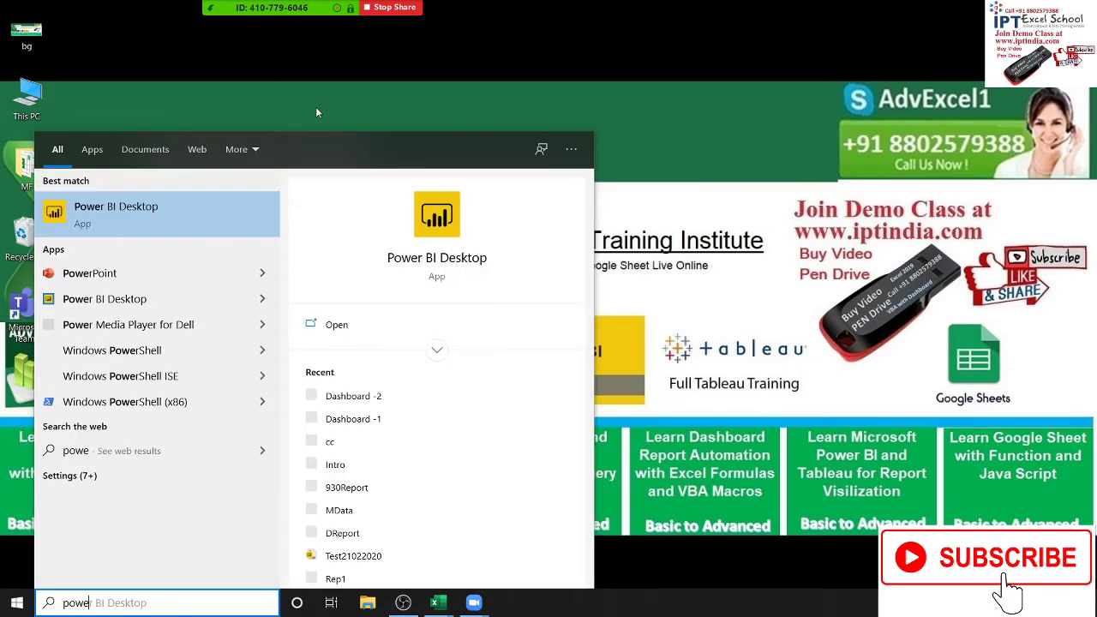
{"action": "type", "text": "r"}
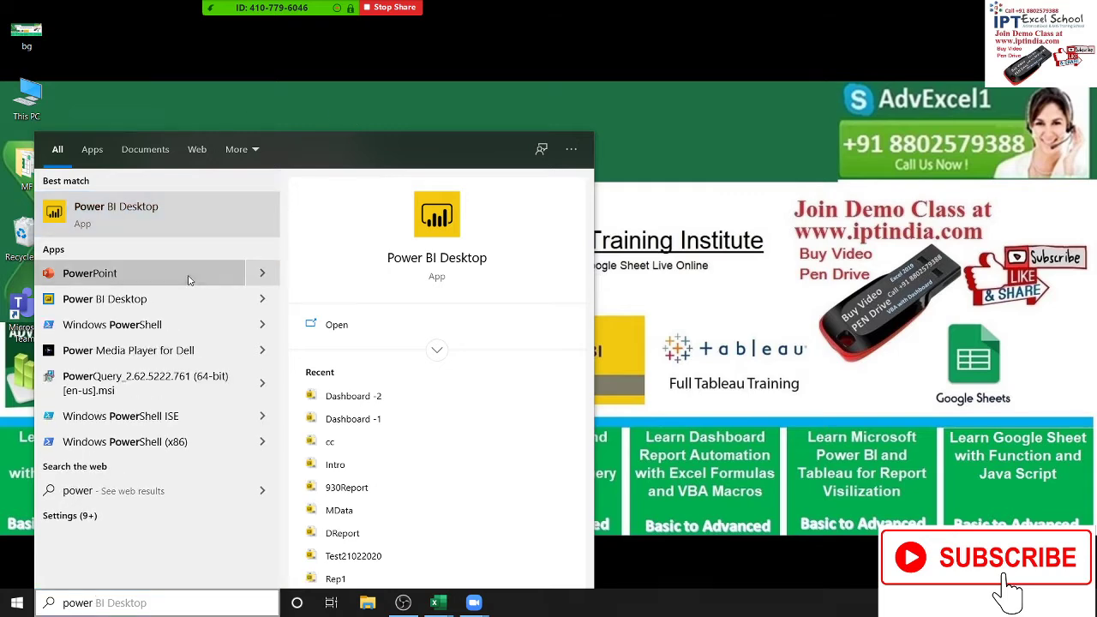
{"action": "left_click", "coordinate": [189, 272]}
{"action": "left_click", "coordinate": [264, 12]}
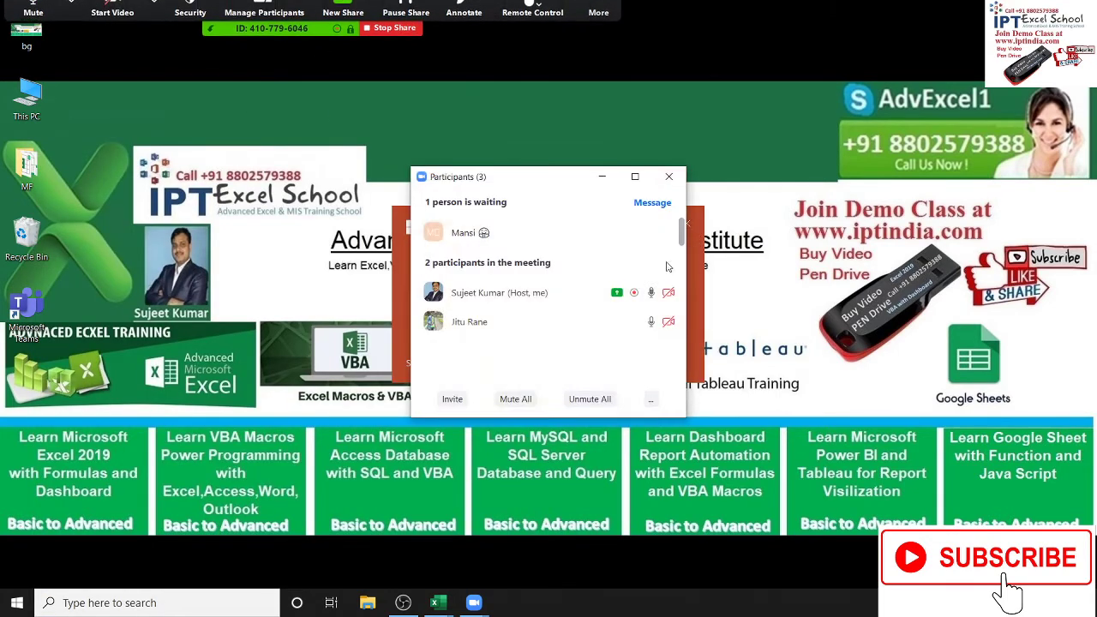
{"action": "left_click", "coordinate": [651, 321]}
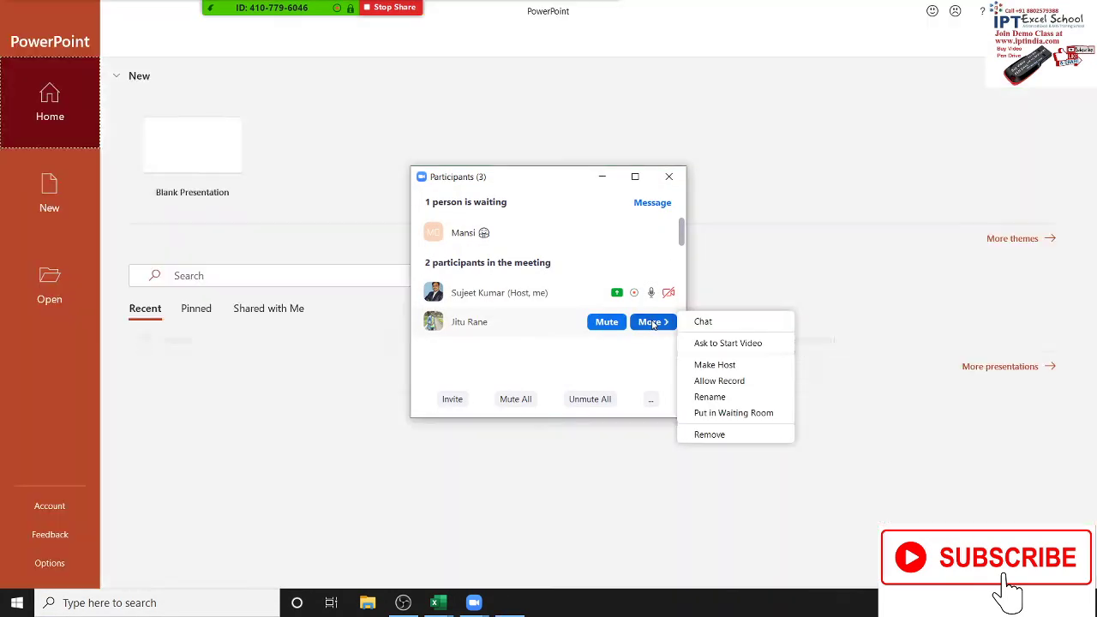
Let the participant record, close the participants list, and create a blank presentation
{"action": "left_click", "coordinate": [741, 382]}
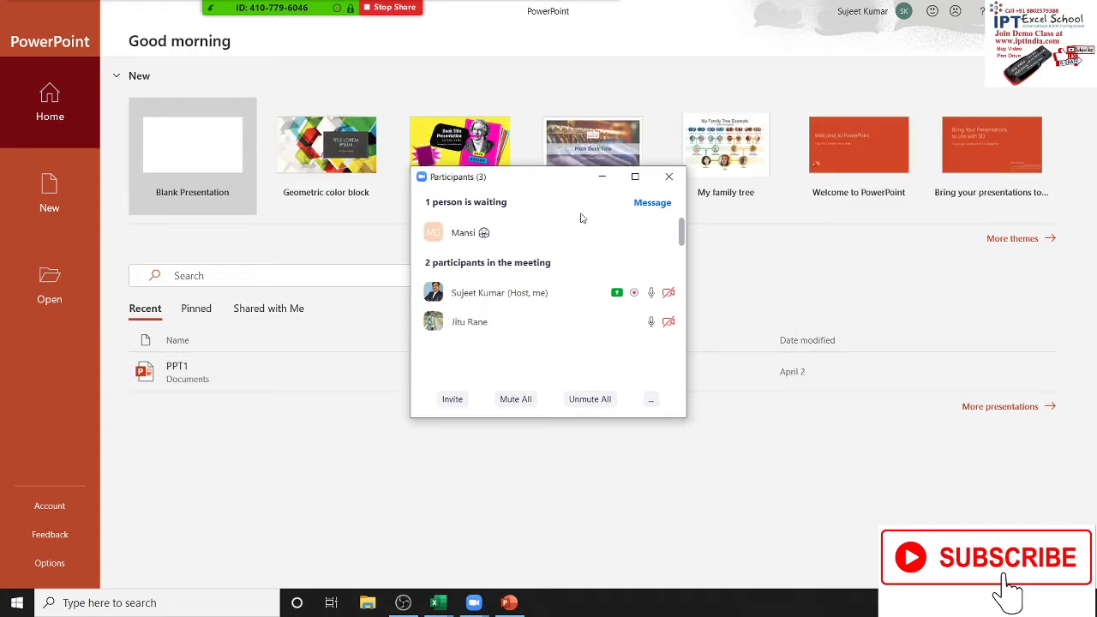
{"action": "left_click", "coordinate": [668, 177]}
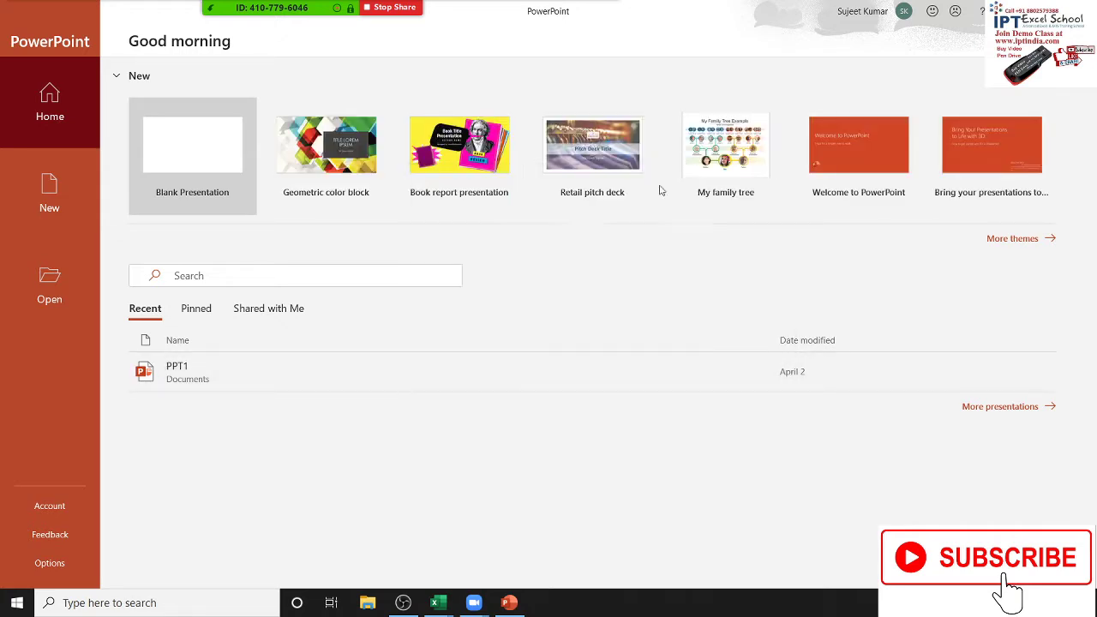
{"action": "left_click", "coordinate": [171, 143]}
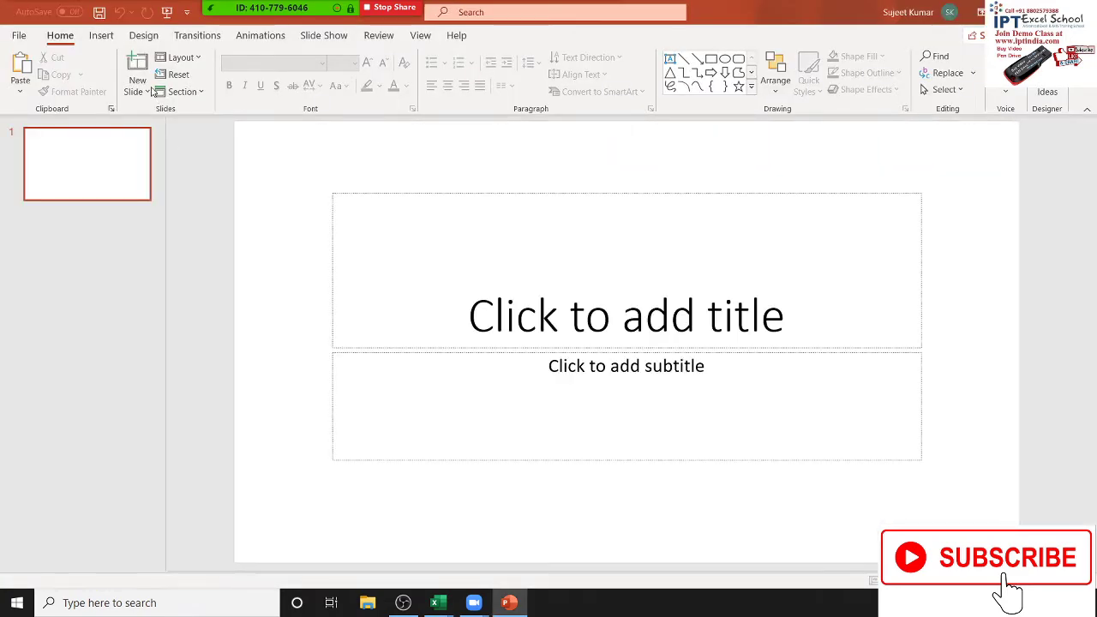
Delete the title and subtitle placeholders from slide 1
{"action": "left_click", "coordinate": [103, 36]}
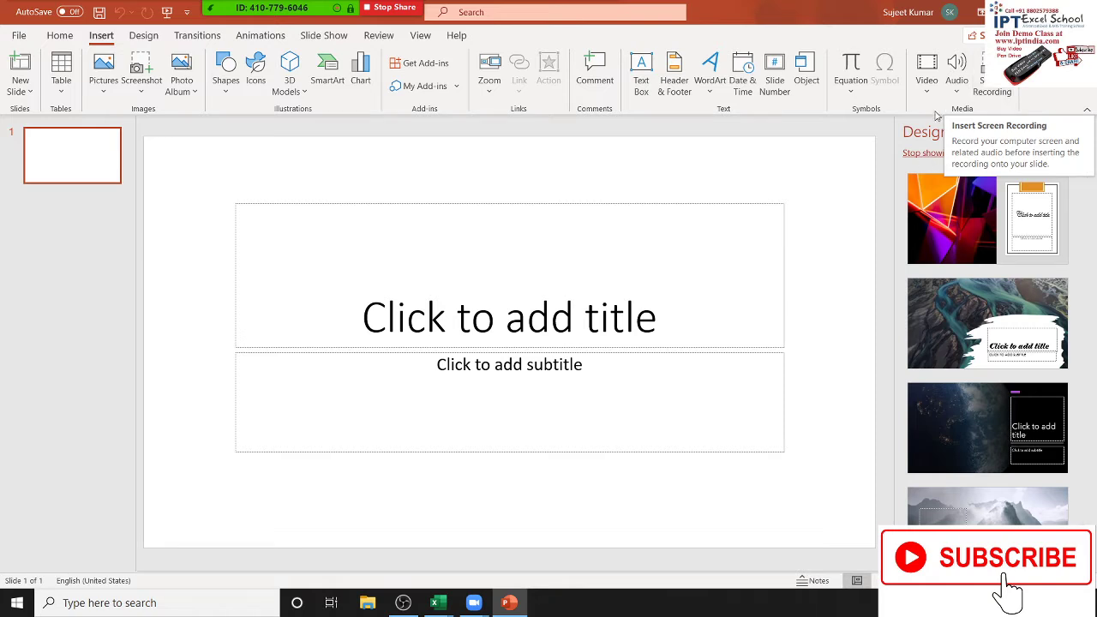
{"action": "left_click", "coordinate": [709, 206]}
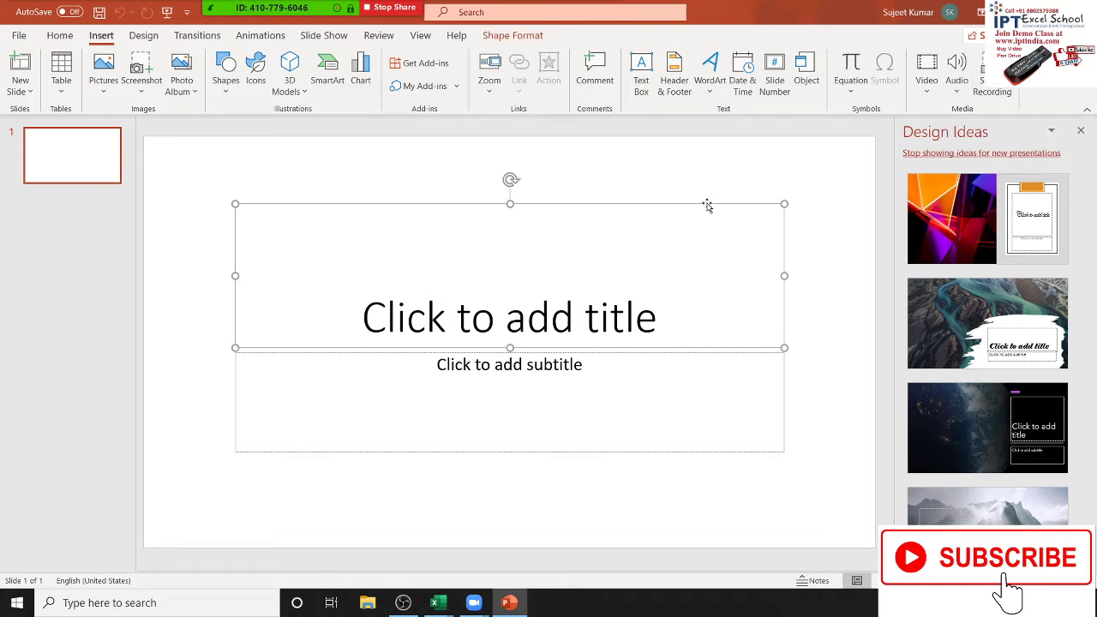
{"action": "key", "text": "Delete"}
{"action": "left_click", "coordinate": [681, 352]}
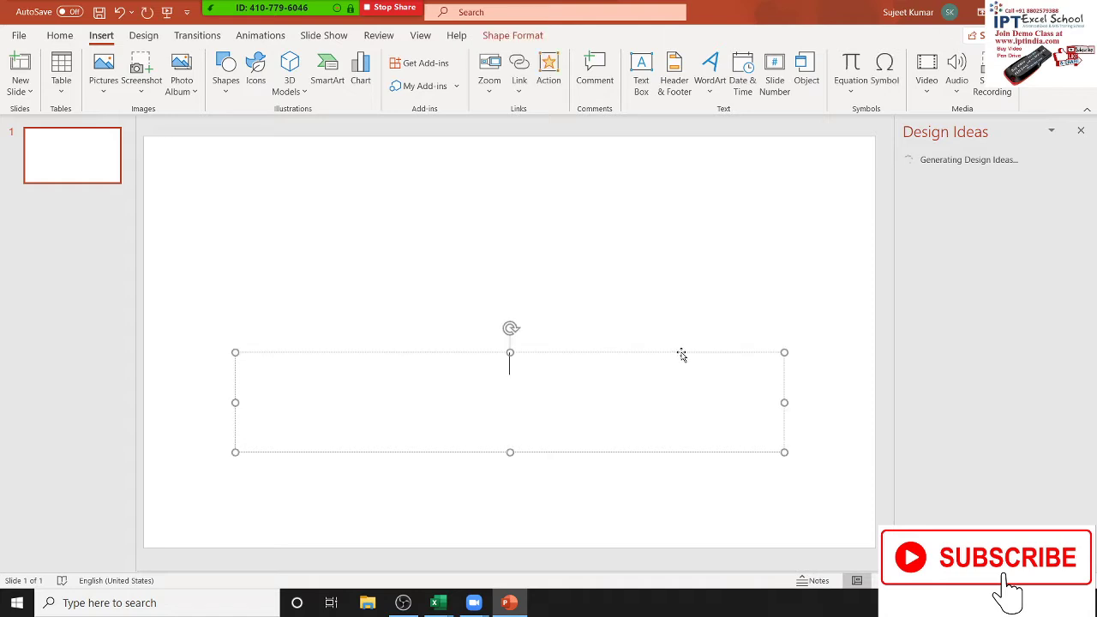
{"action": "key", "text": "Delete"}
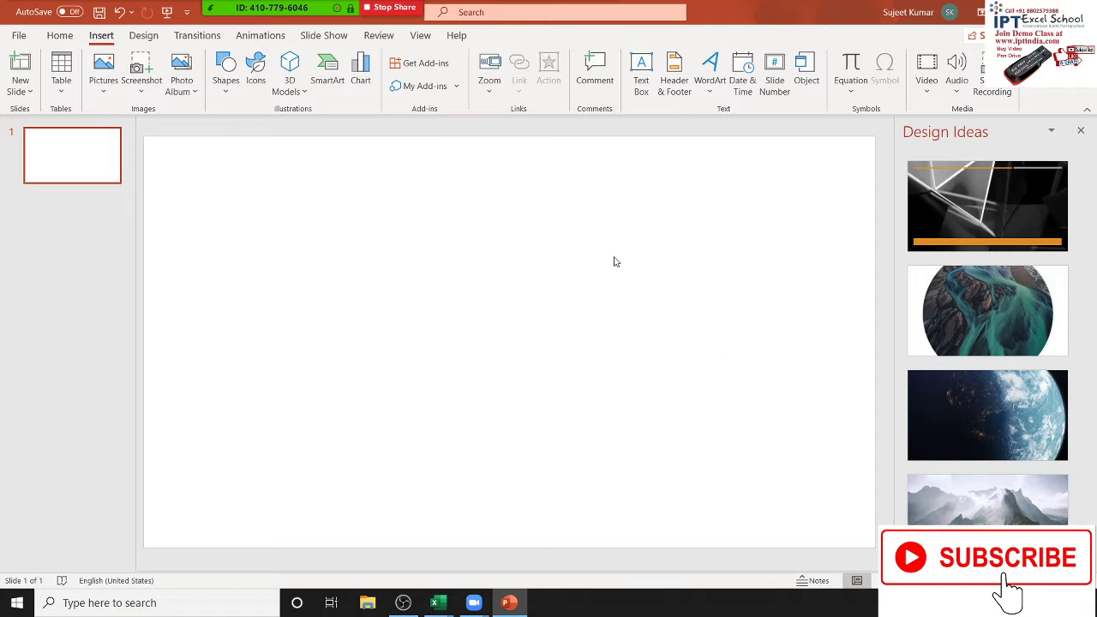
Open the Online Video dialog, then search Windows for 'ch' to find Google Chrome
{"action": "left_click", "coordinate": [928, 90]}
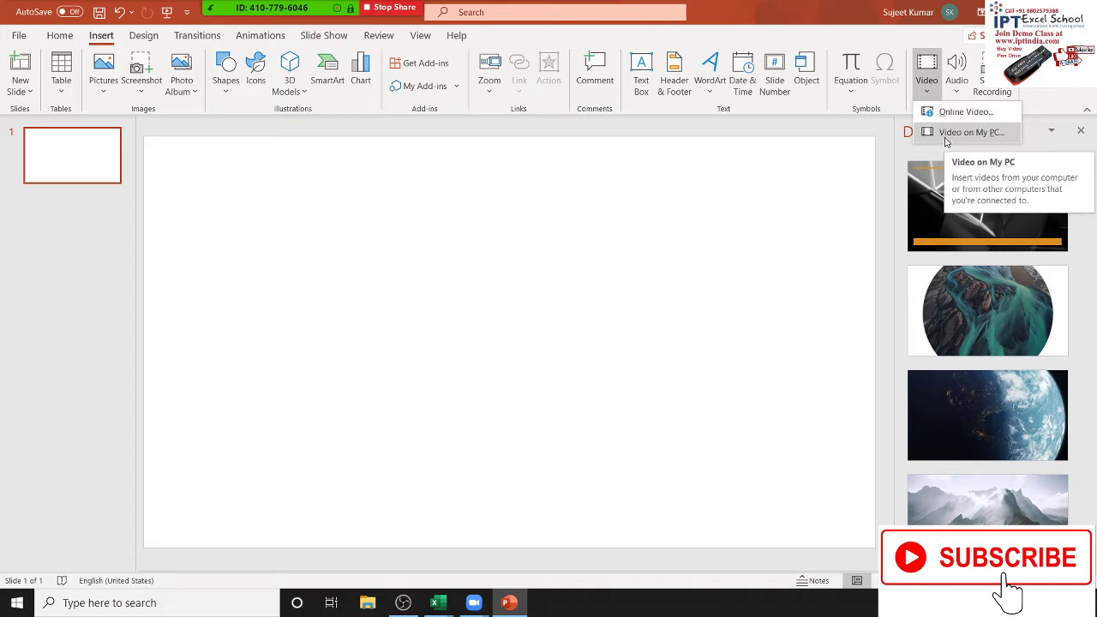
{"action": "left_click", "coordinate": [958, 112]}
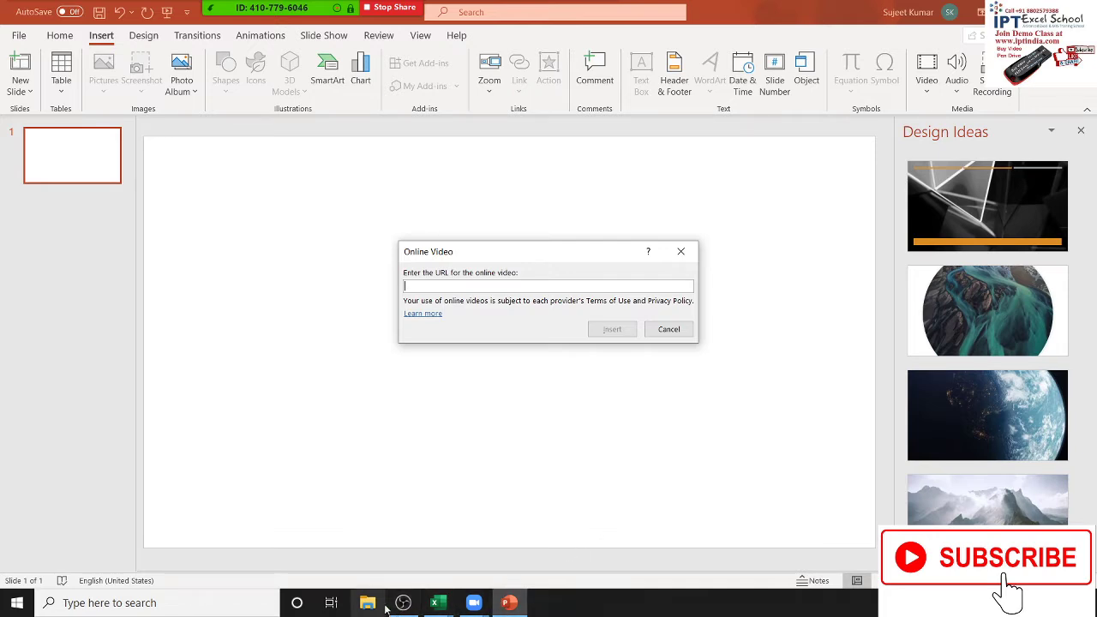
{"action": "key", "text": "super"}
{"action": "type", "text": "ch"}
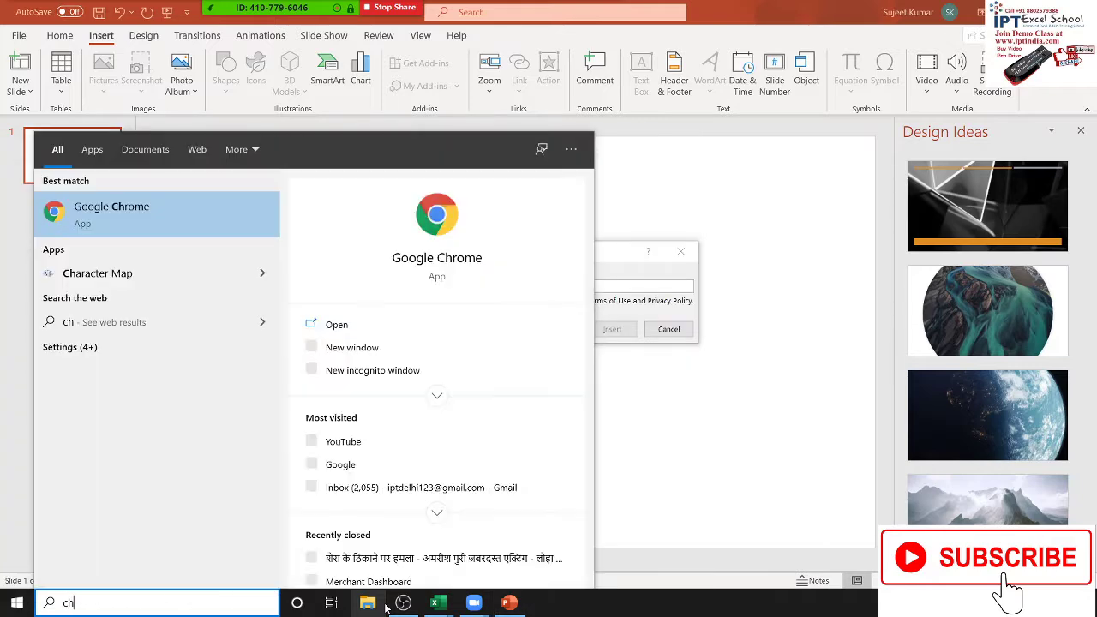
Open YouTube in Chrome, copy the Ferdinand video's link, and return to PowerPoint's Online Video prompt
{"action": "left_click", "coordinate": [488, 266]}
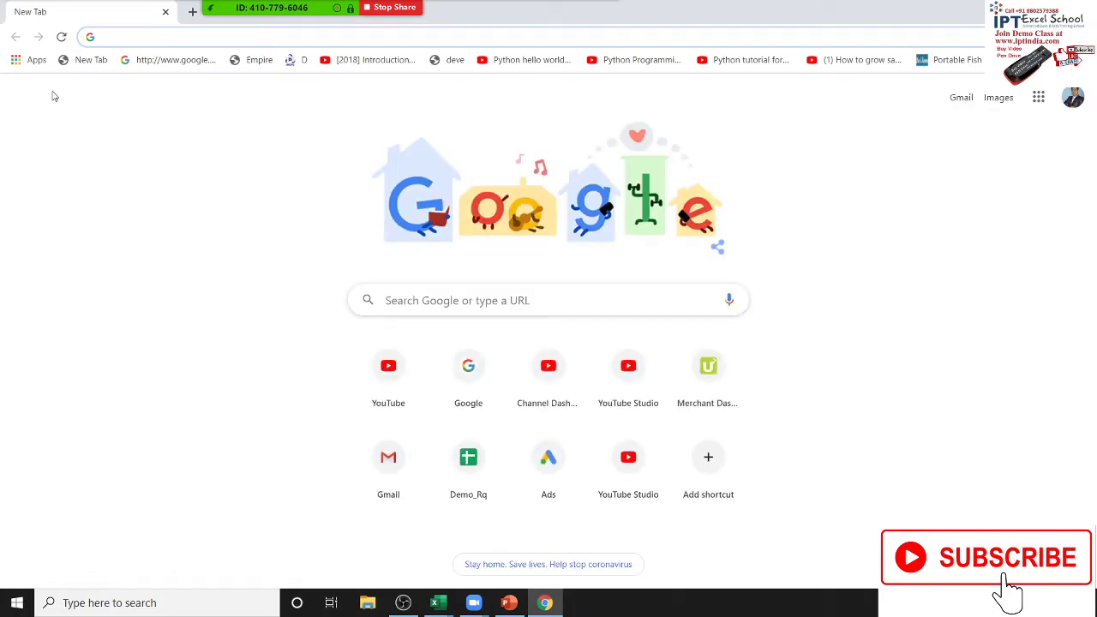
{"action": "type", "text": "y"}
{"action": "key", "text": "Return"}
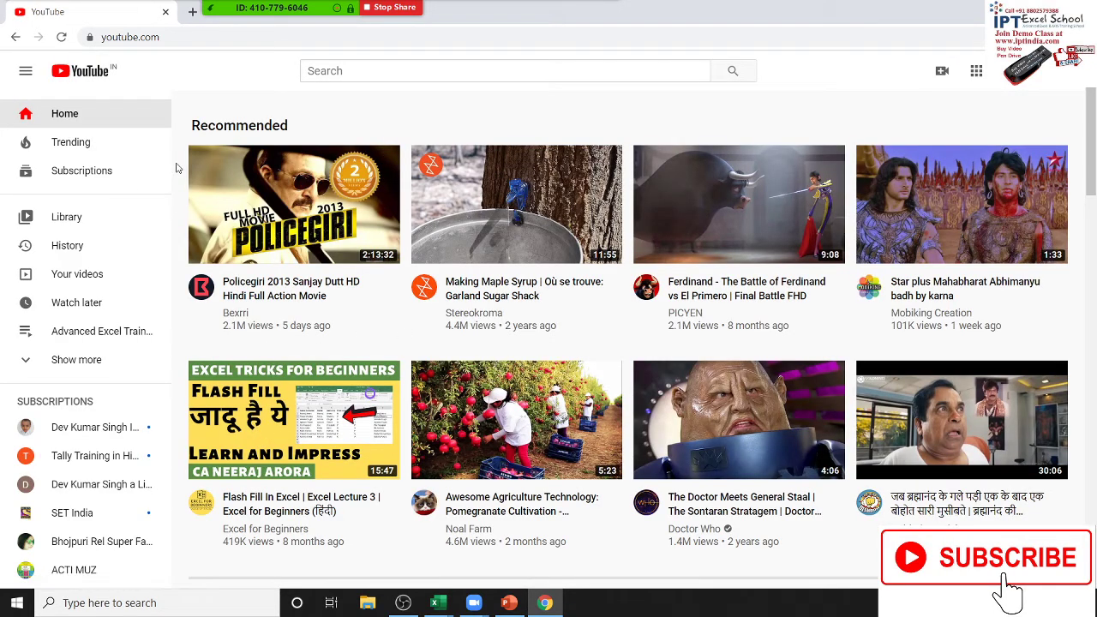
{"action": "right_click", "coordinate": [689, 229]}
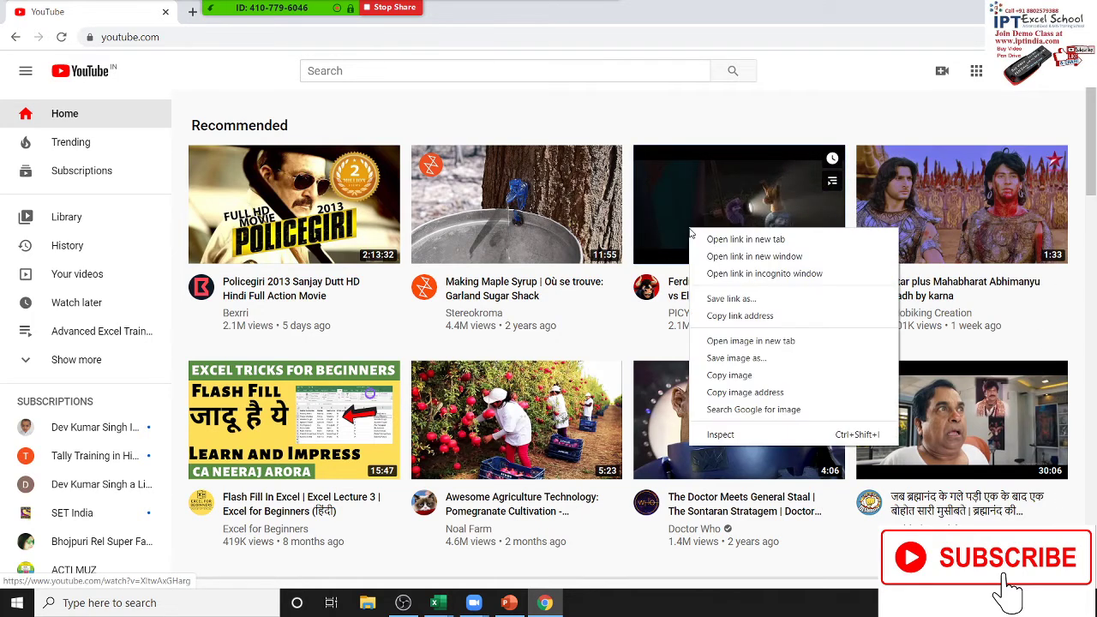
{"action": "left_click", "coordinate": [740, 315]}
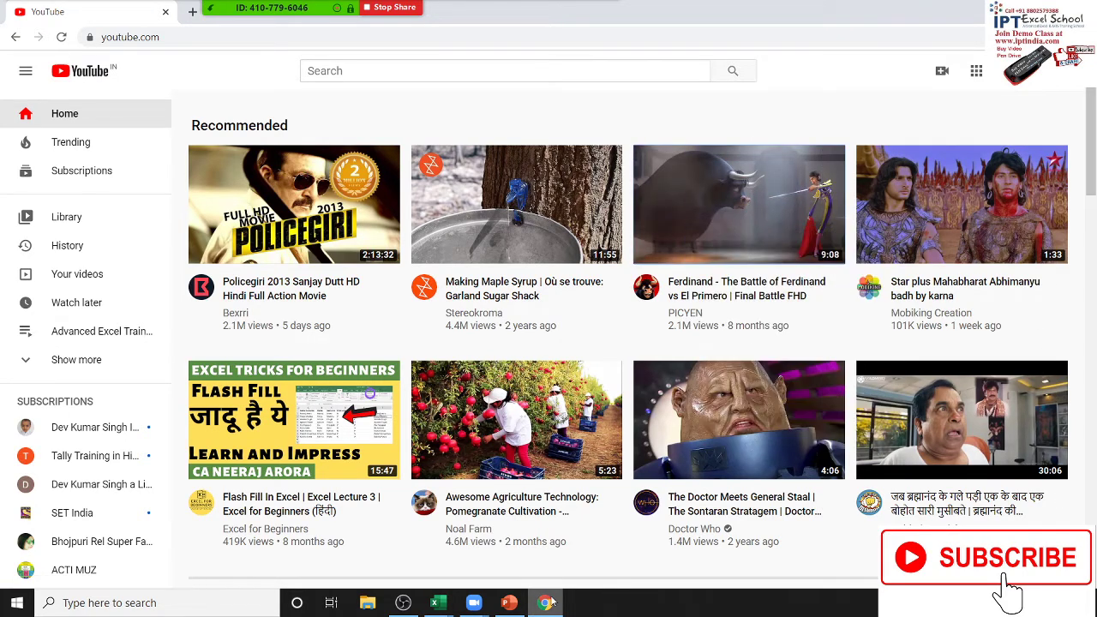
{"action": "left_click", "coordinate": [509, 602]}
Paste the Ferdinand link to embed the video, then move it upper-left and enlarge it
{"action": "key", "text": "ctrl+v"}
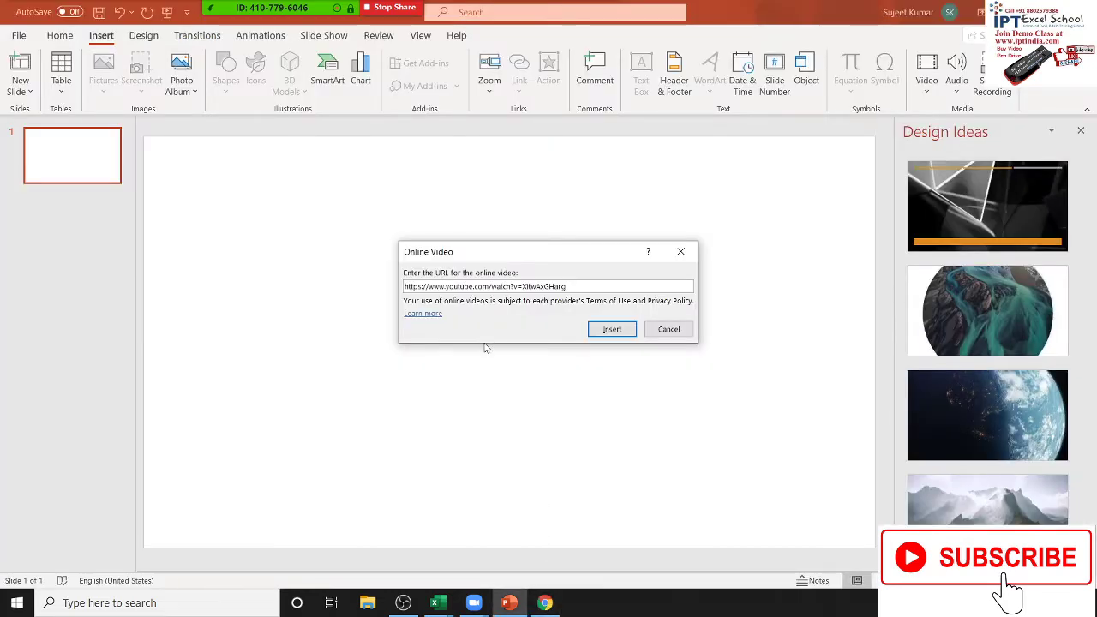
{"action": "left_click", "coordinate": [612, 330]}
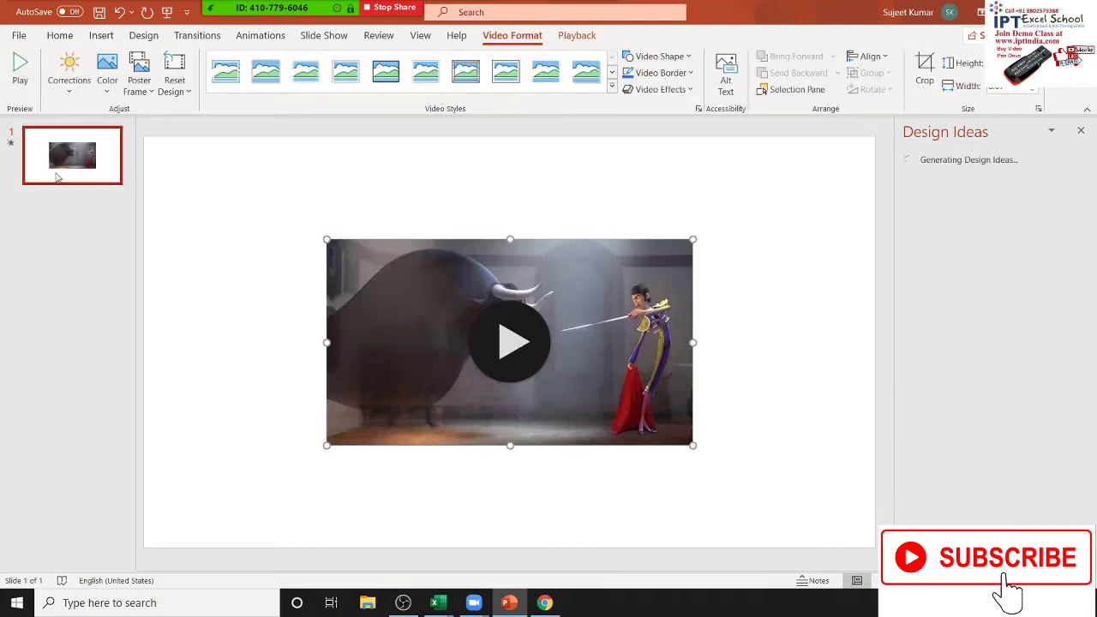
{"action": "left_click_drag", "start_coordinate": [614, 404], "coordinate": [467, 318]}
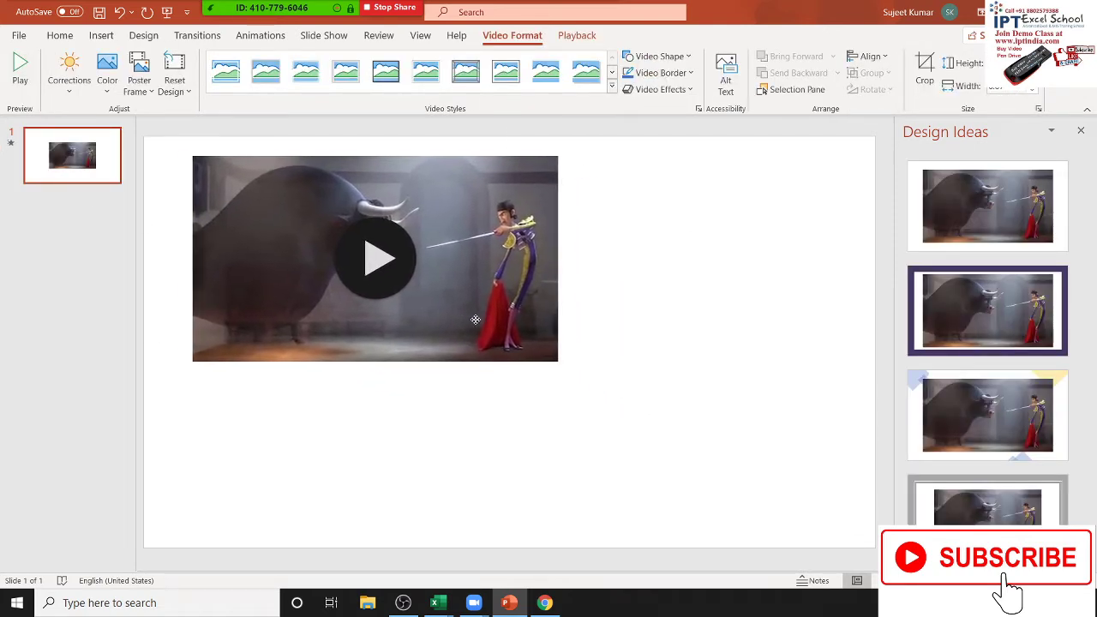
{"action": "mouse_move", "coordinate": [547, 360]}
{"action": "left_mouse_down"}
{"action": "mouse_move", "coordinate": [631, 427]}
{"action": "mouse_move", "coordinate": [431, 339]}
{"action": "left_mouse_up"}
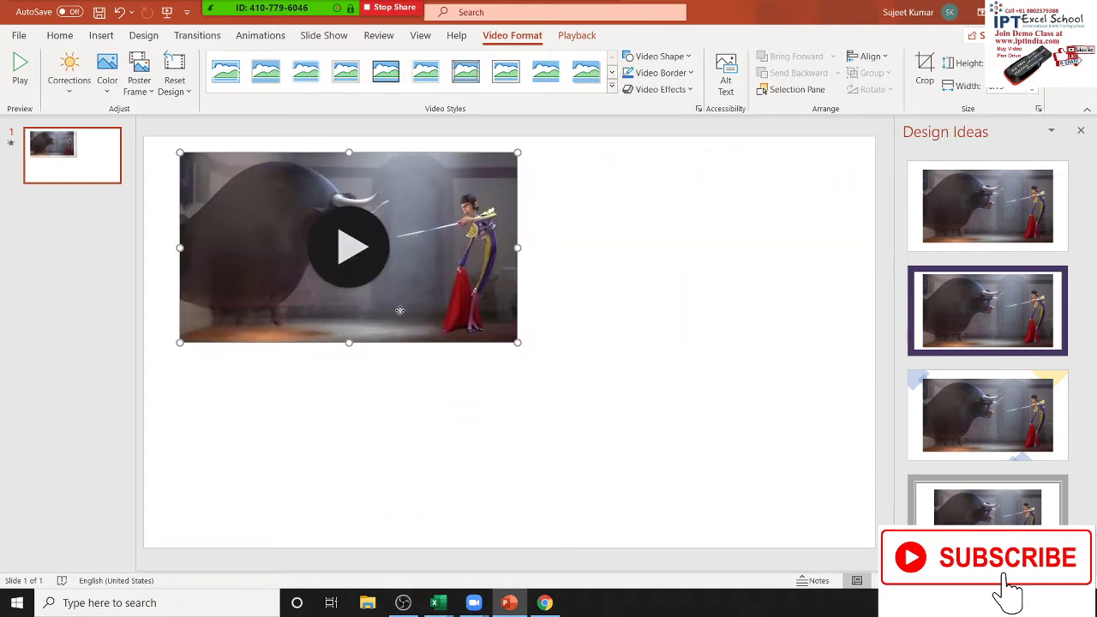
Shrink and re-centre the Ferdinand video, play it, then delete it from the slide
{"action": "mouse_move", "coordinate": [394, 307]}
{"action": "left_mouse_down"}
{"action": "mouse_move", "coordinate": [471, 366]}
{"action": "mouse_move", "coordinate": [473, 383]}
{"action": "left_mouse_up"}
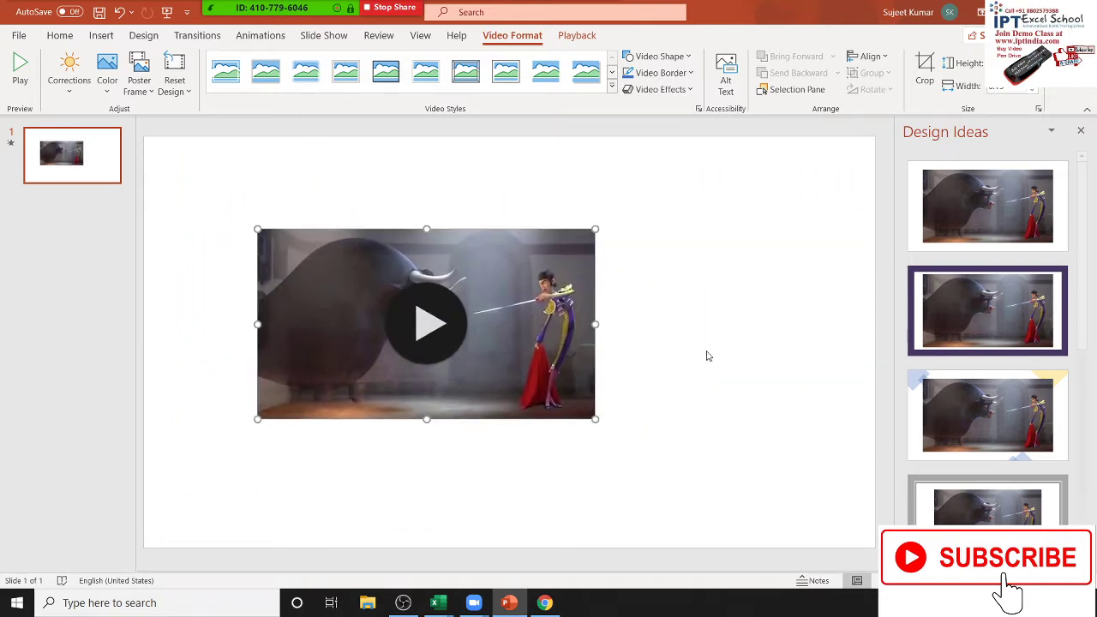
{"action": "left_click", "coordinate": [744, 309]}
{"action": "double_click", "coordinate": [446, 320]}
{"action": "key", "text": "Delete"}
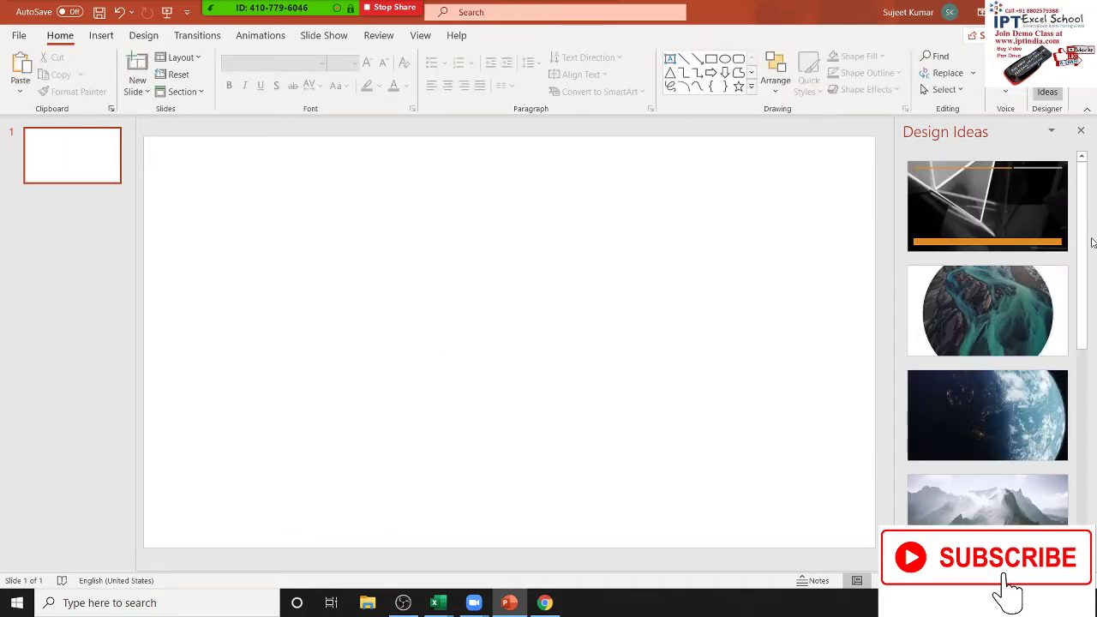
Back in Chrome, search YouTube for iptindia
{"action": "key", "text": "alt+Tab"}
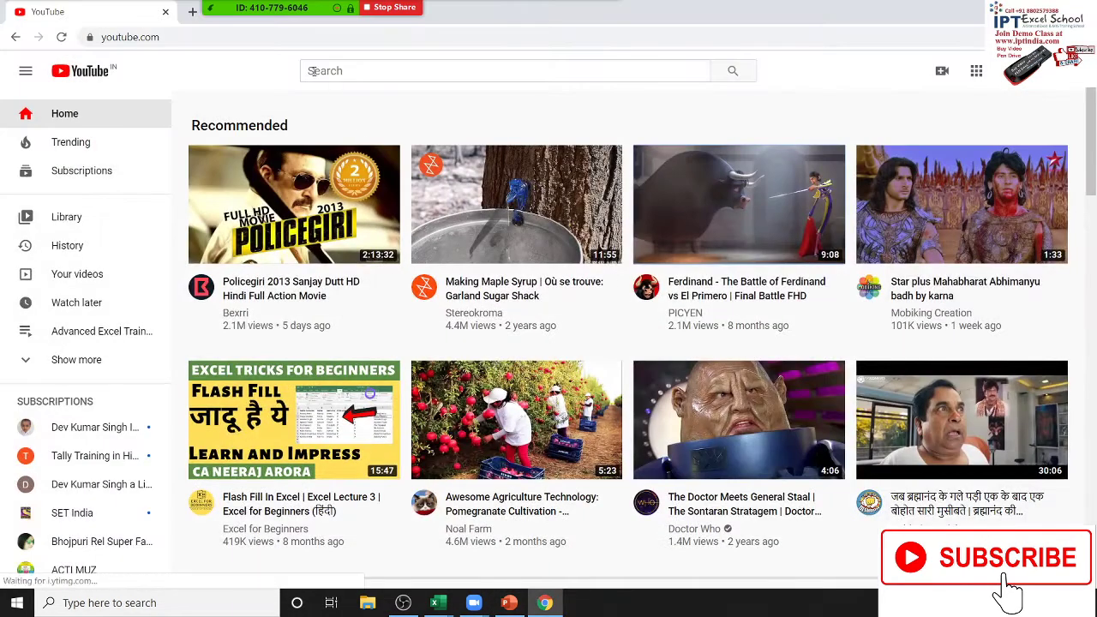
{"action": "left_click", "coordinate": [231, 41]}
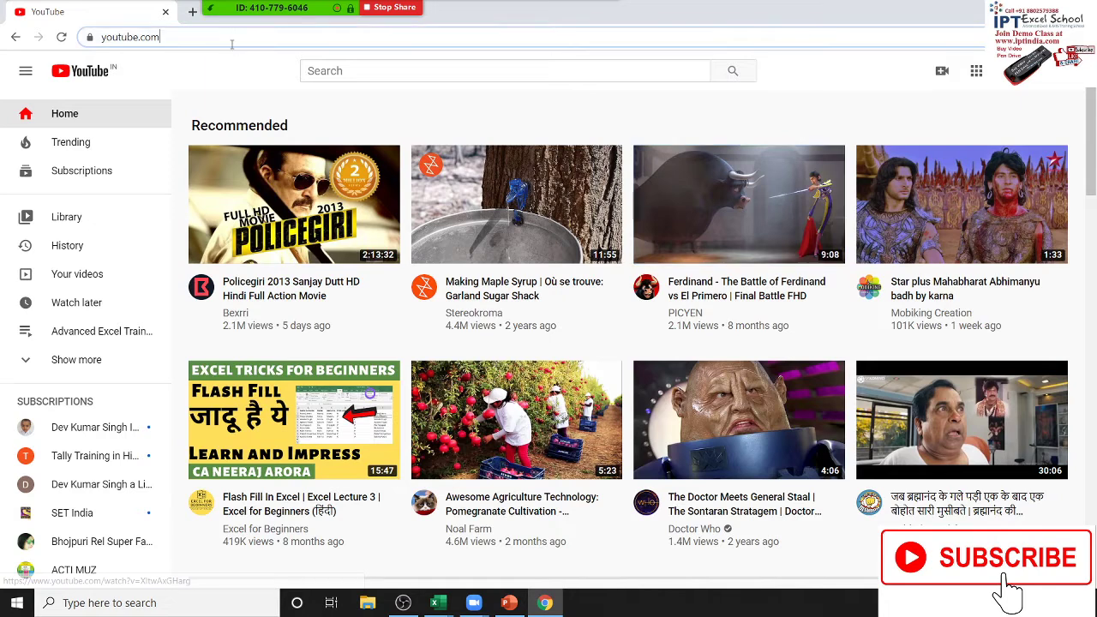
{"action": "left_click", "coordinate": [446, 74]}
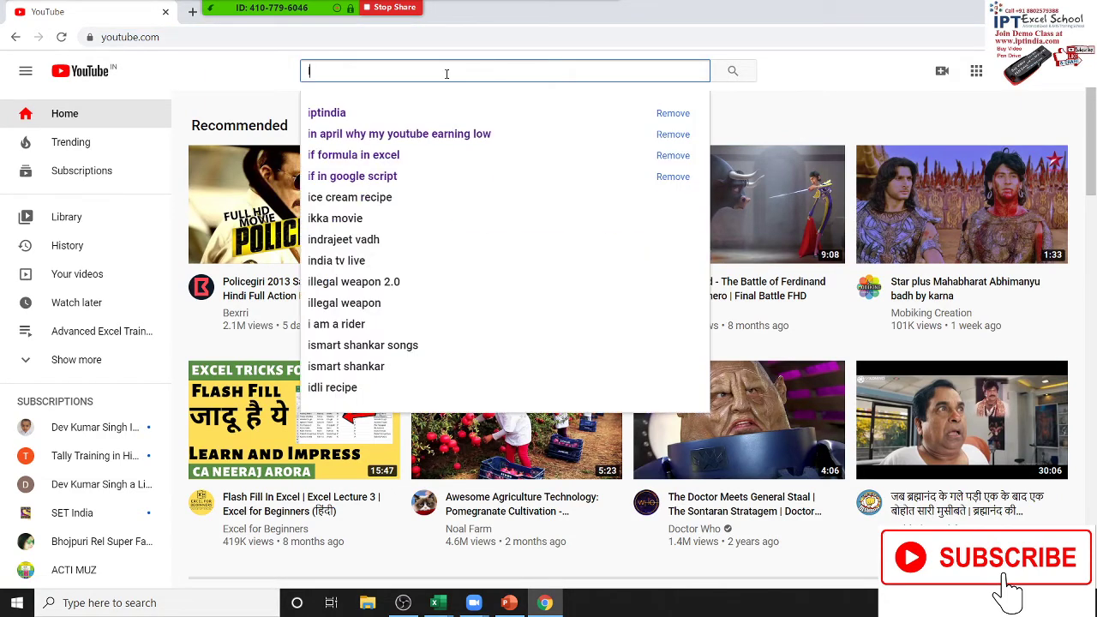
{"action": "type", "text": "IPT"}
{"action": "left_click", "coordinate": [446, 112]}
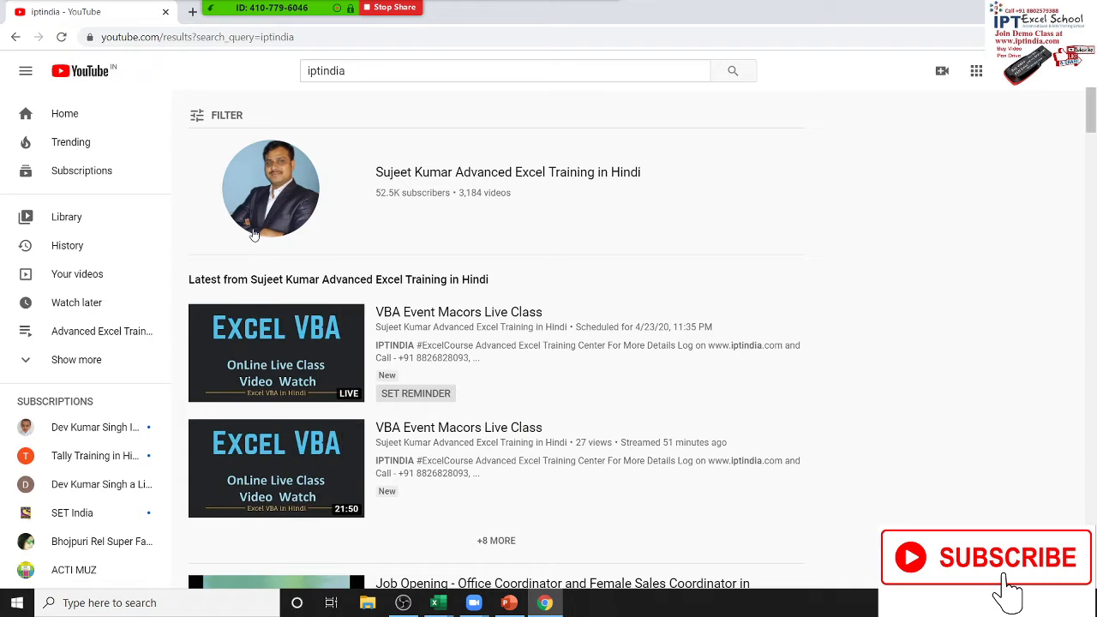
Open the second 'VBA Event Macors Live Class' video and select its web address
{"action": "key", "text": "alt+Tab"}
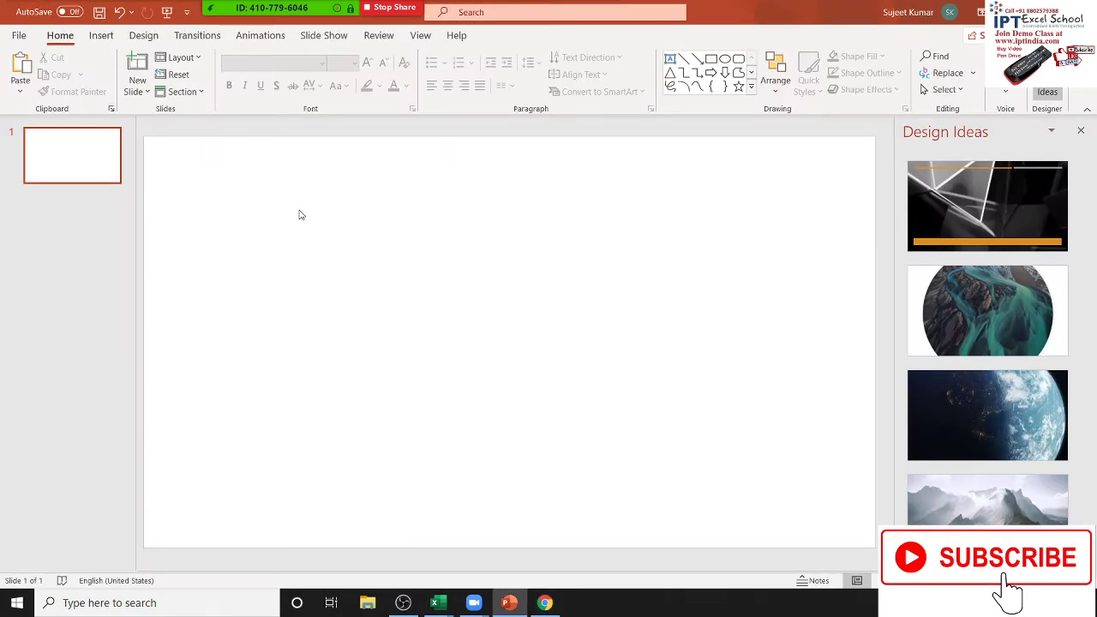
{"action": "key", "text": "alt+Tab"}
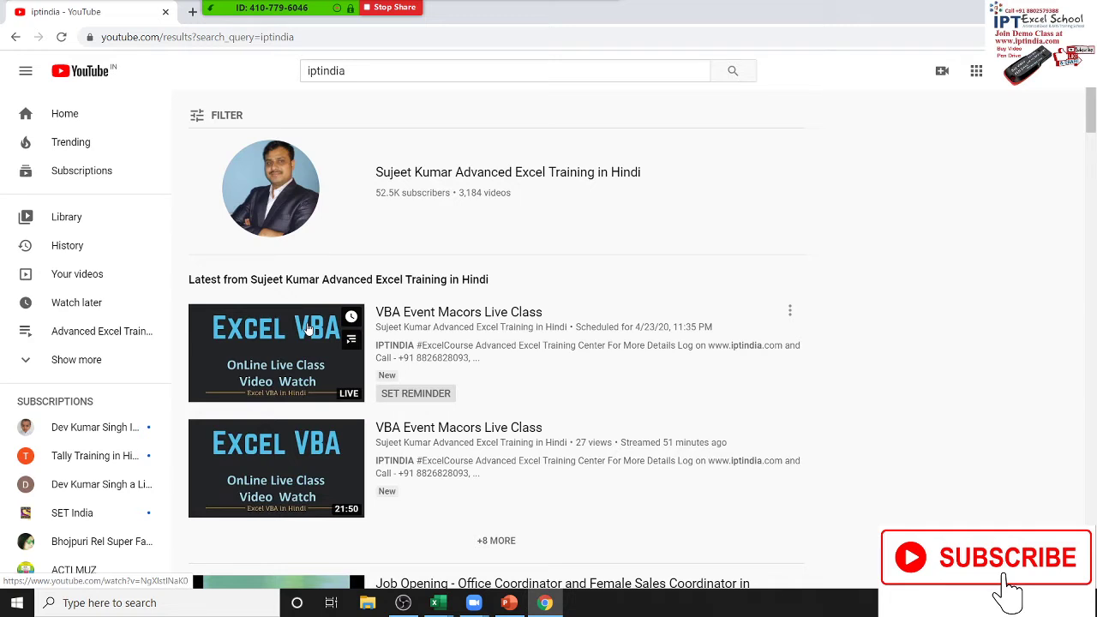
{"action": "left_click", "coordinate": [286, 458]}
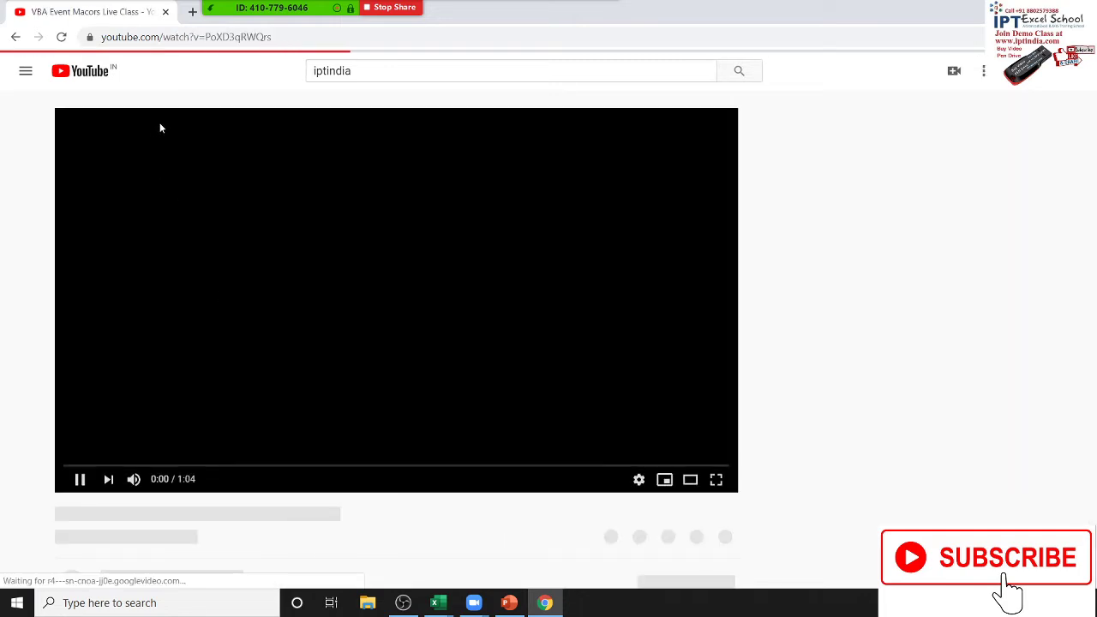
{"action": "left_click", "coordinate": [151, 38]}
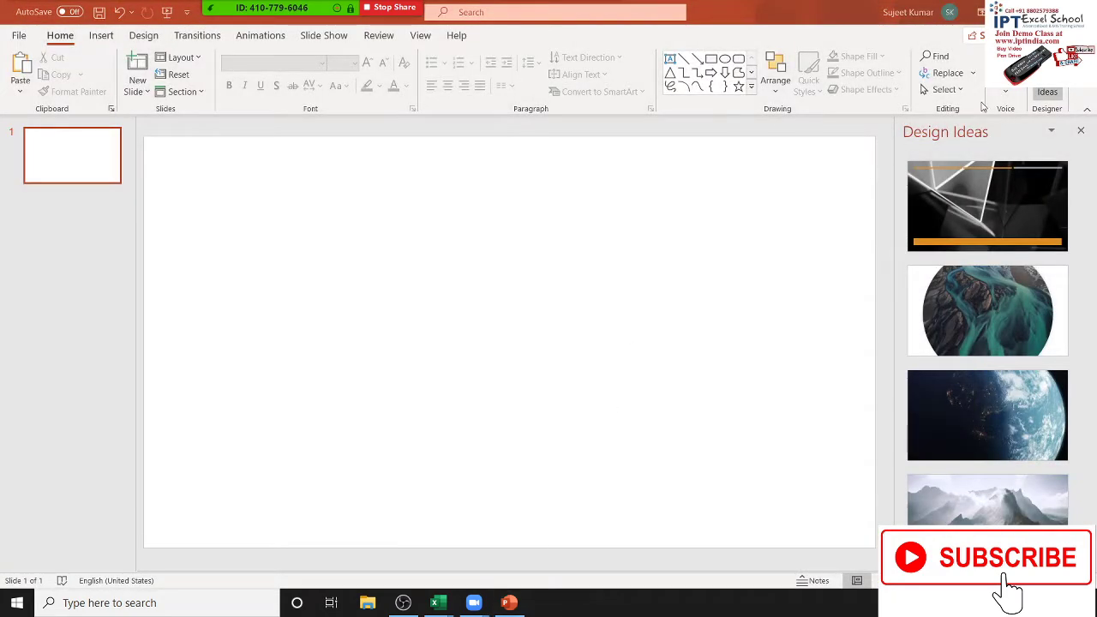
Paste the VBA Event Macors Live Class URL as an online video on slide 1
{"action": "left_click", "coordinate": [109, 41]}
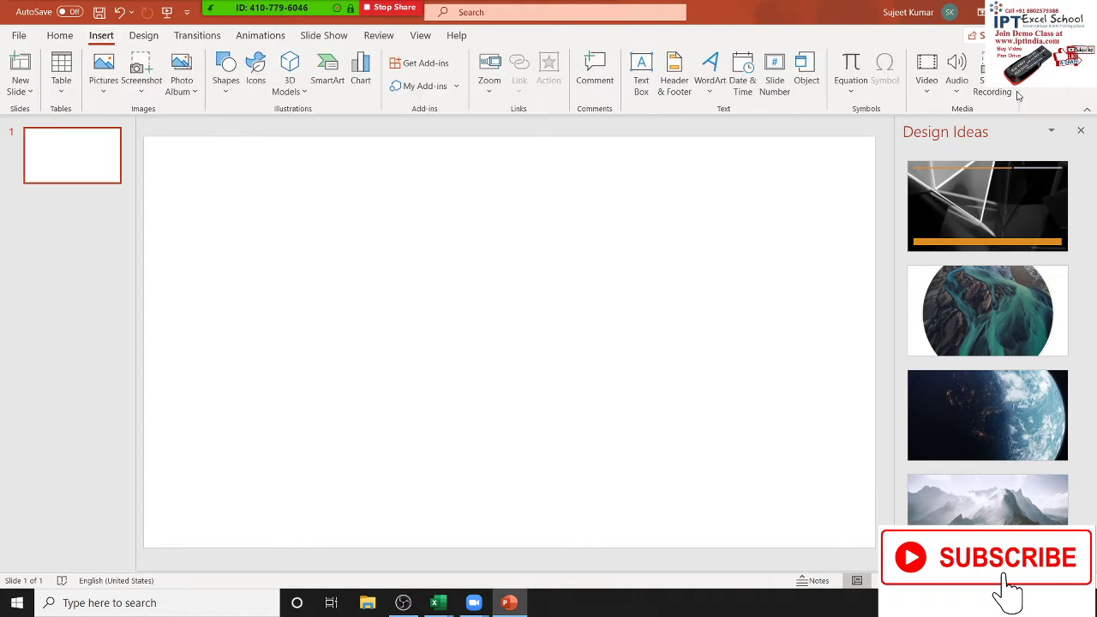
{"action": "left_click", "coordinate": [928, 85]}
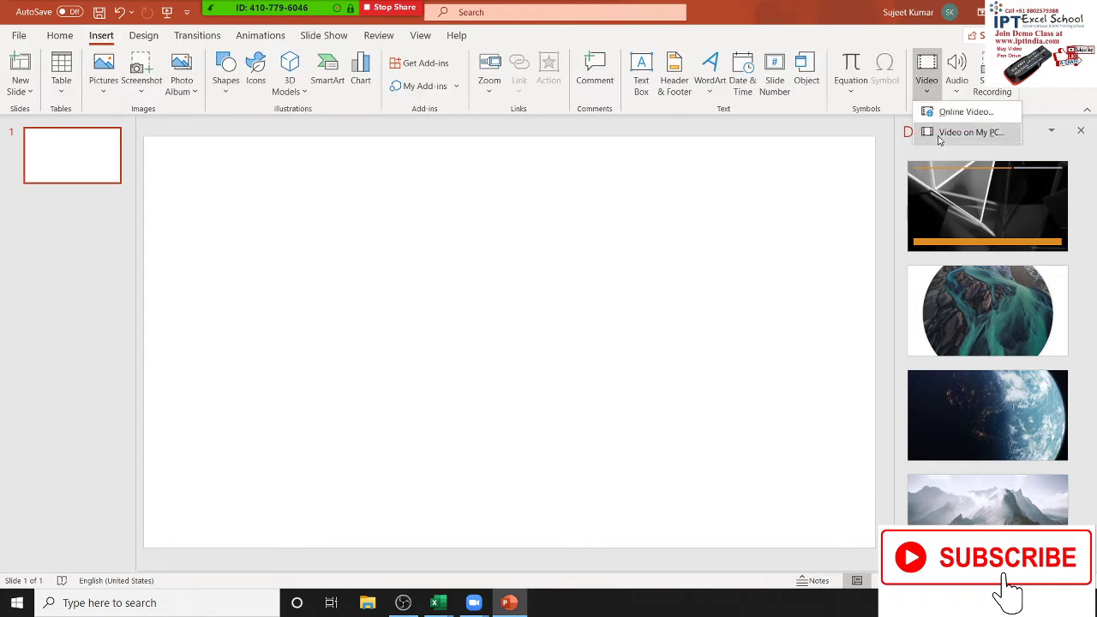
{"action": "left_click", "coordinate": [952, 116]}
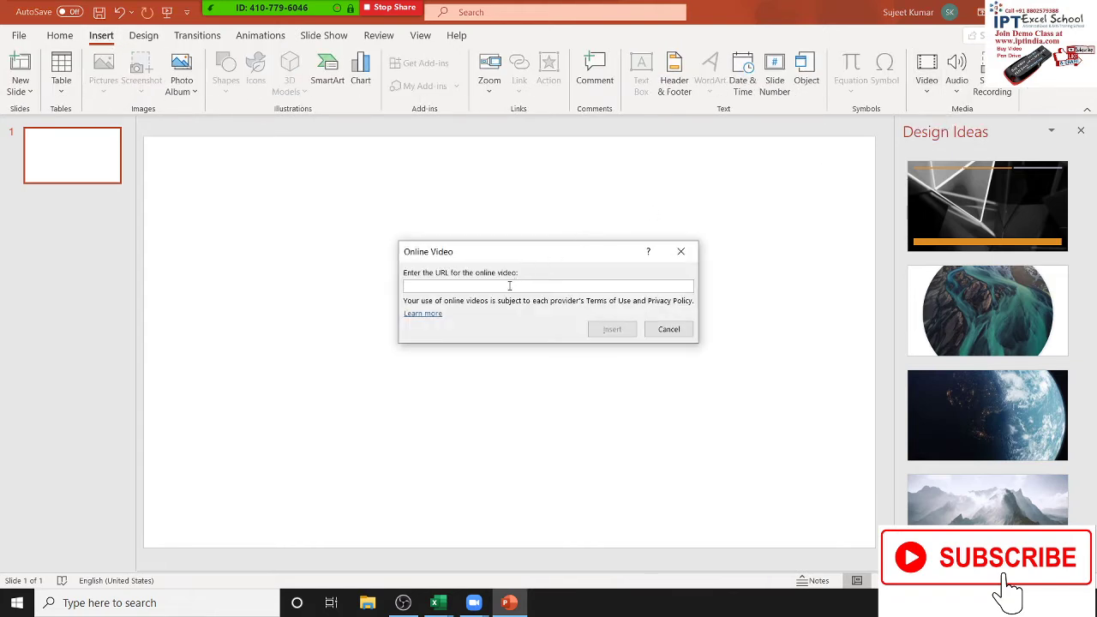
{"action": "type", "text": "https://www.youtube.com/watch?v=PoXD3qRWQrs"}
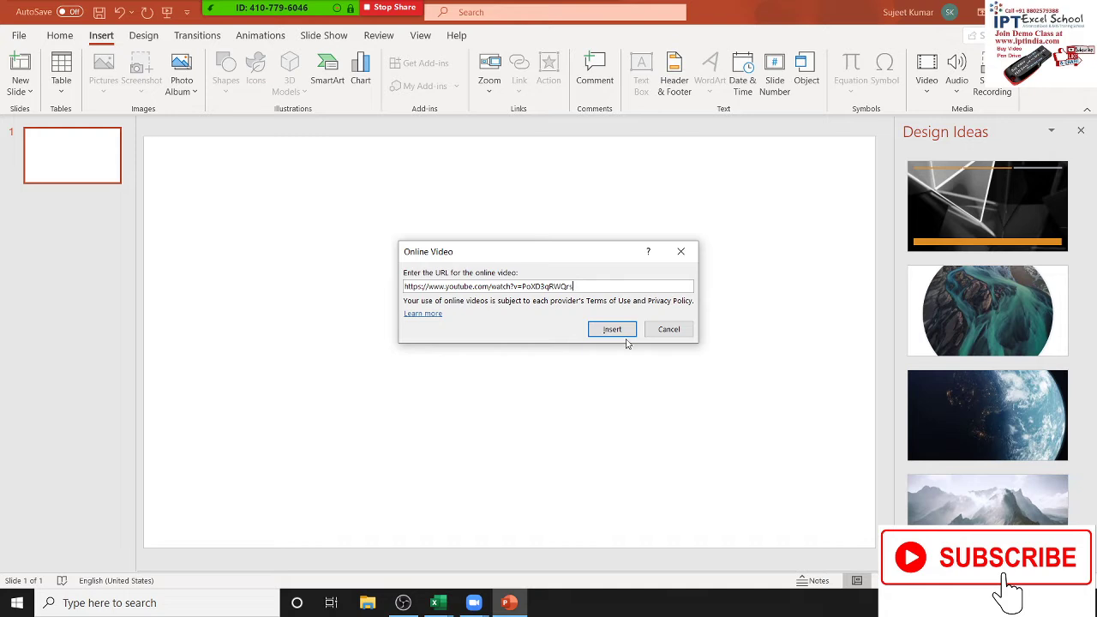
{"action": "left_click", "coordinate": [623, 332]}
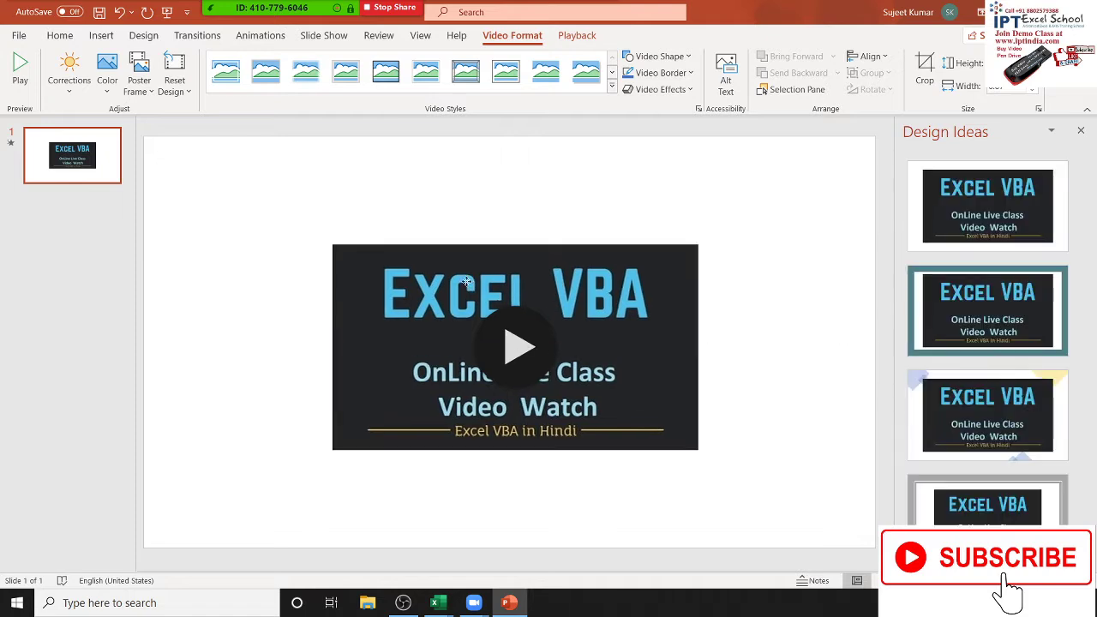
Move the Excel VBA video to the upper left and enlarge it from its corner
{"action": "mouse_move", "coordinate": [466, 281]}
{"action": "left_mouse_down"}
{"action": "mouse_move", "coordinate": [269, 227]}
{"action": "mouse_move", "coordinate": [285, 218]}
{"action": "left_mouse_up"}
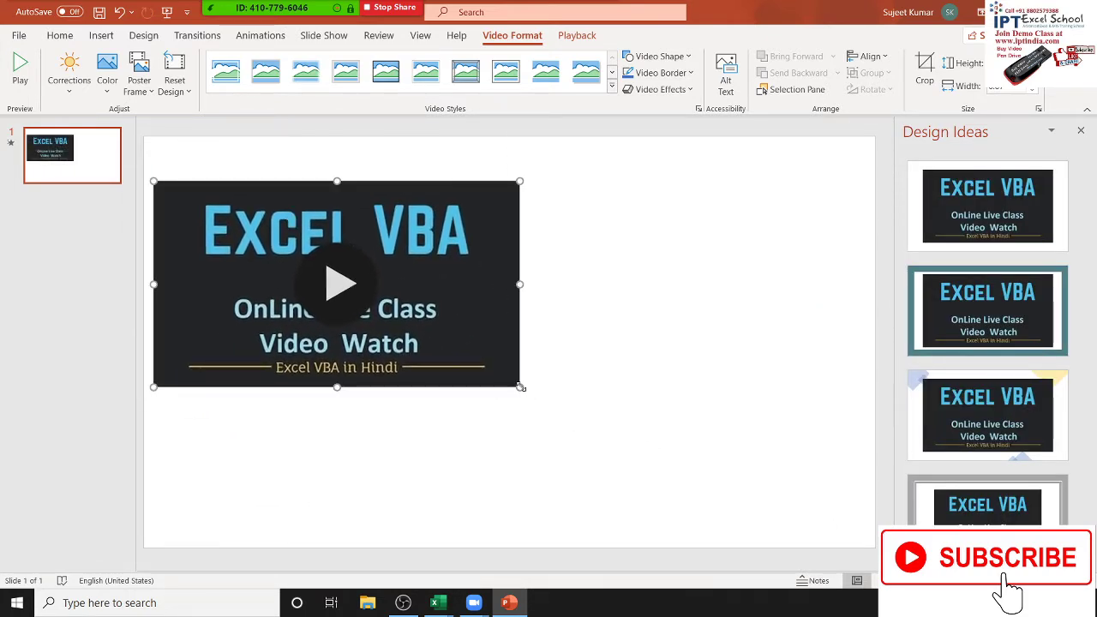
{"action": "left_click_drag", "start_coordinate": [521, 387], "coordinate": [634, 436]}
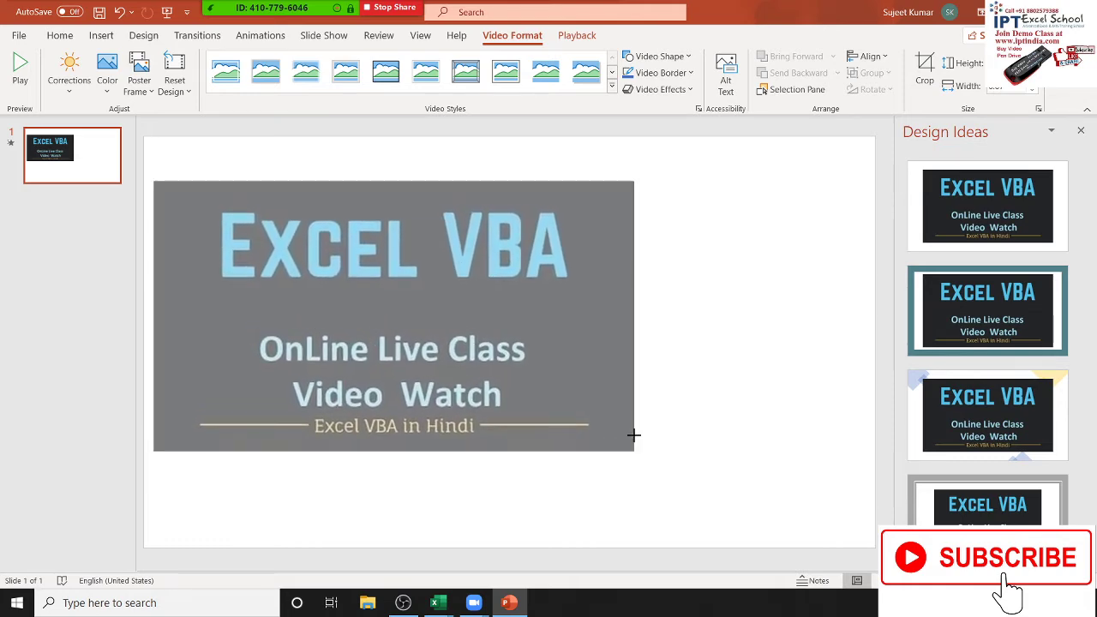
{"action": "left_click_drag", "start_coordinate": [634, 436], "coordinate": [670, 458]}
{"action": "left_click", "coordinate": [795, 399]}
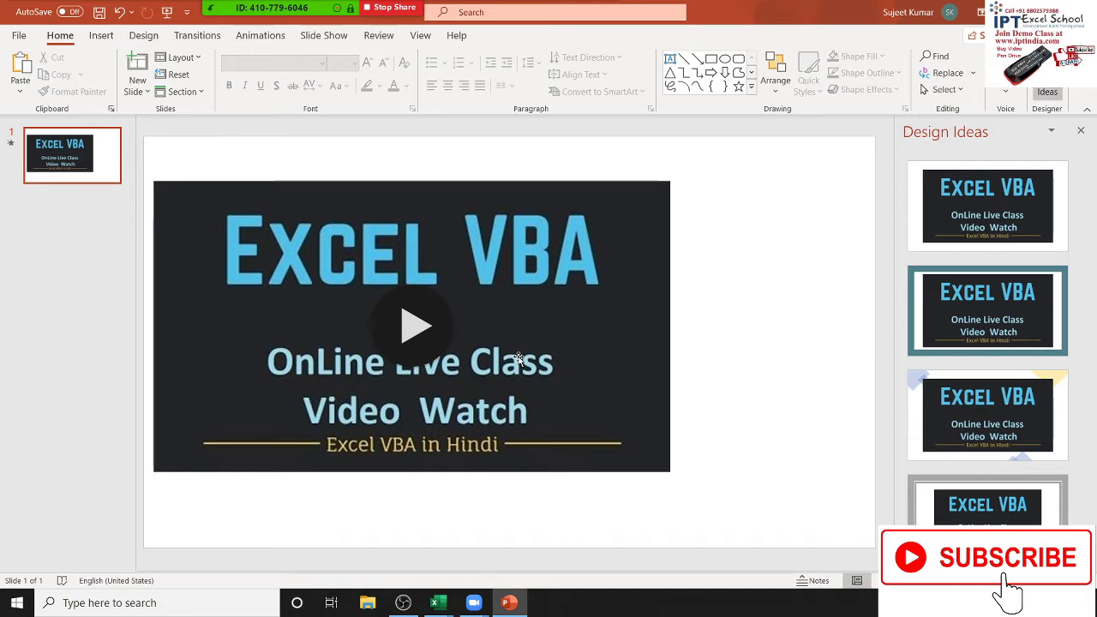
Cycle through the open windows with Alt+Tab, staying on the slide
{"action": "key", "text": "alt+Tab"}
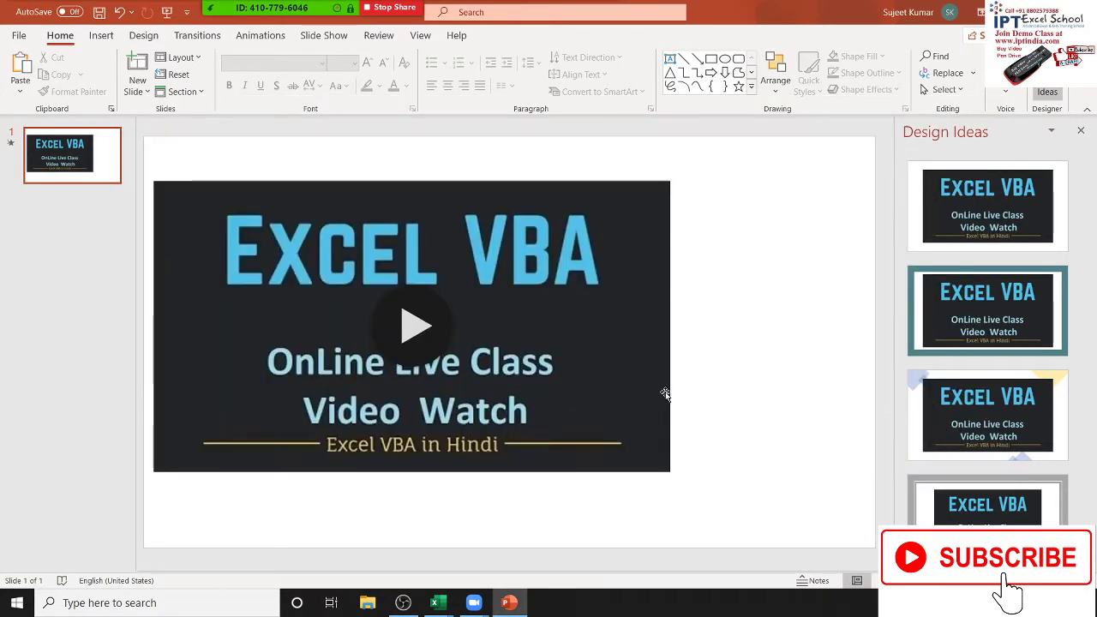
{"action": "key", "text": "alt+Tab"}
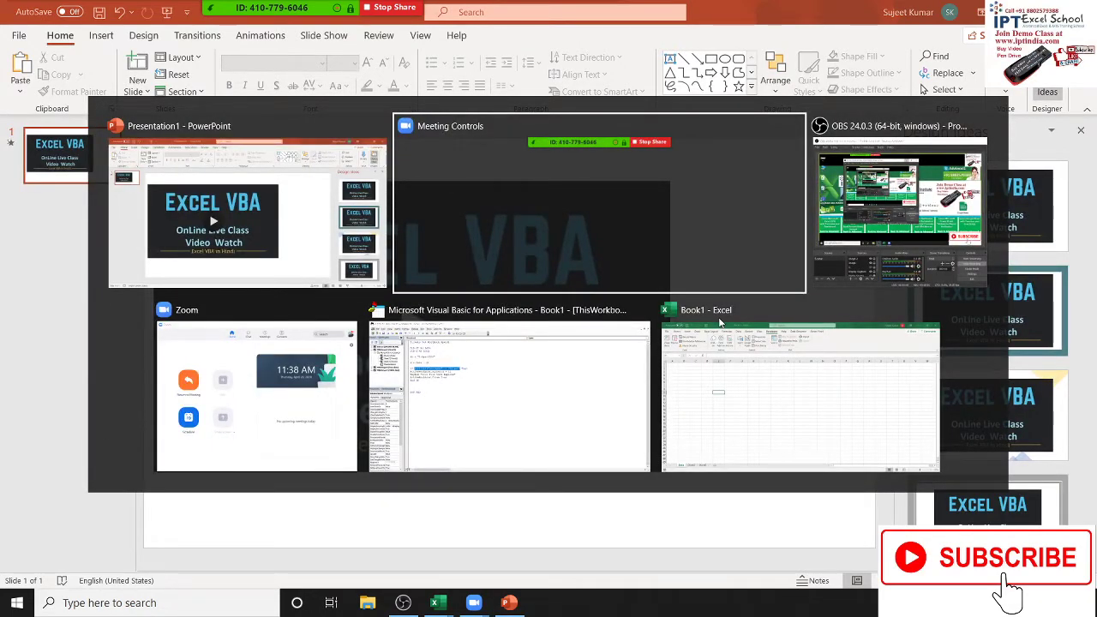
{"action": "key", "text": "Escape"}
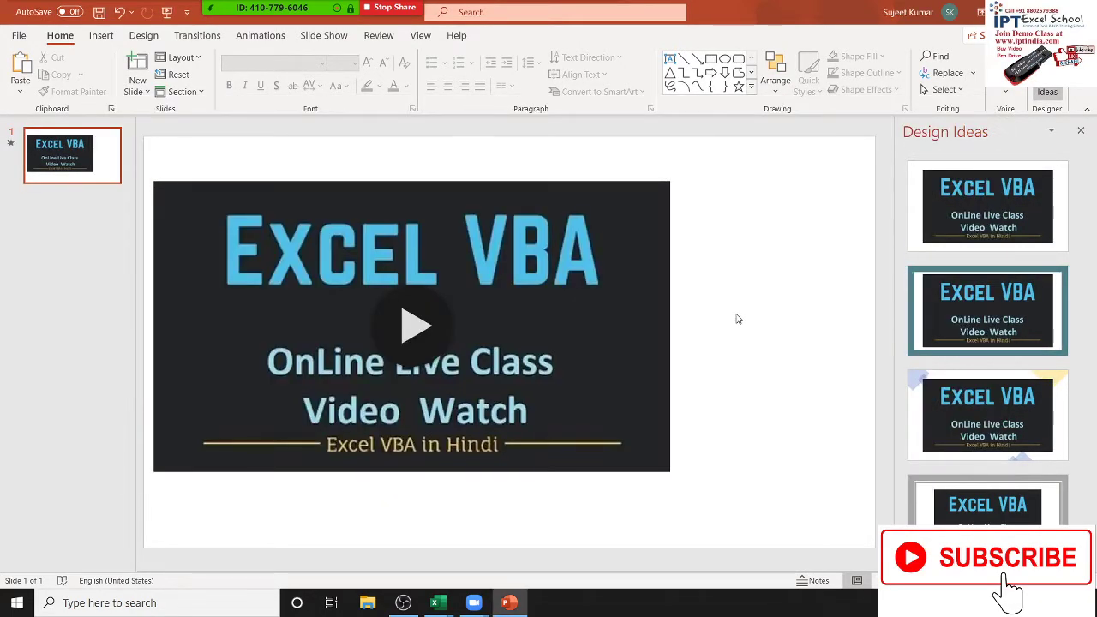
{"action": "key", "text": "alt+Tab"}
{"action": "key", "text": "alt+Tab"}
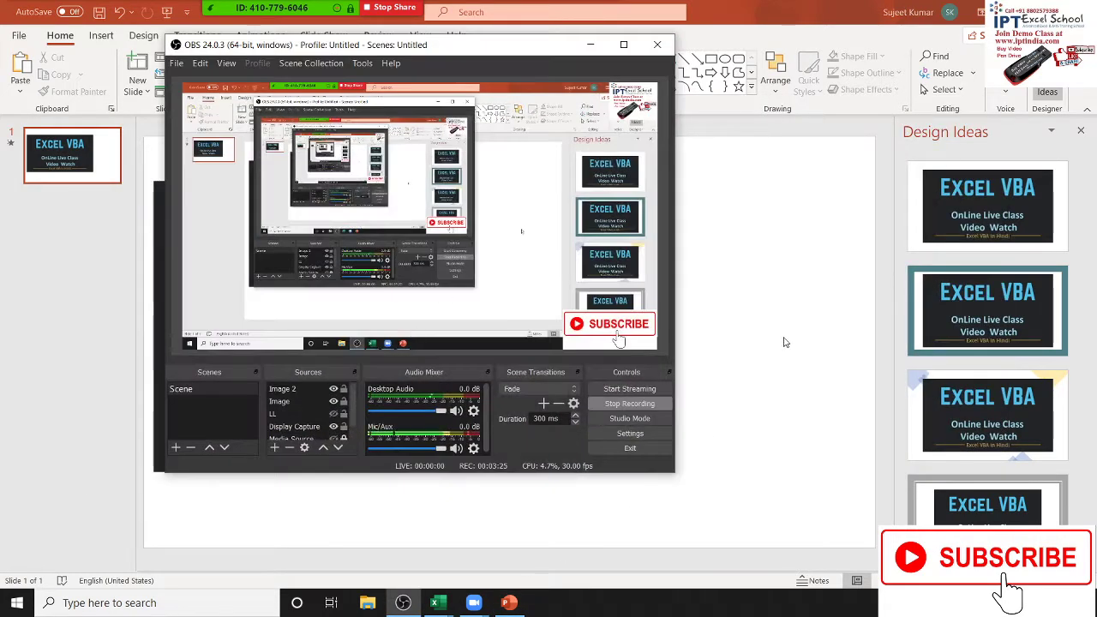
{"action": "left_click", "coordinate": [783, 343]}
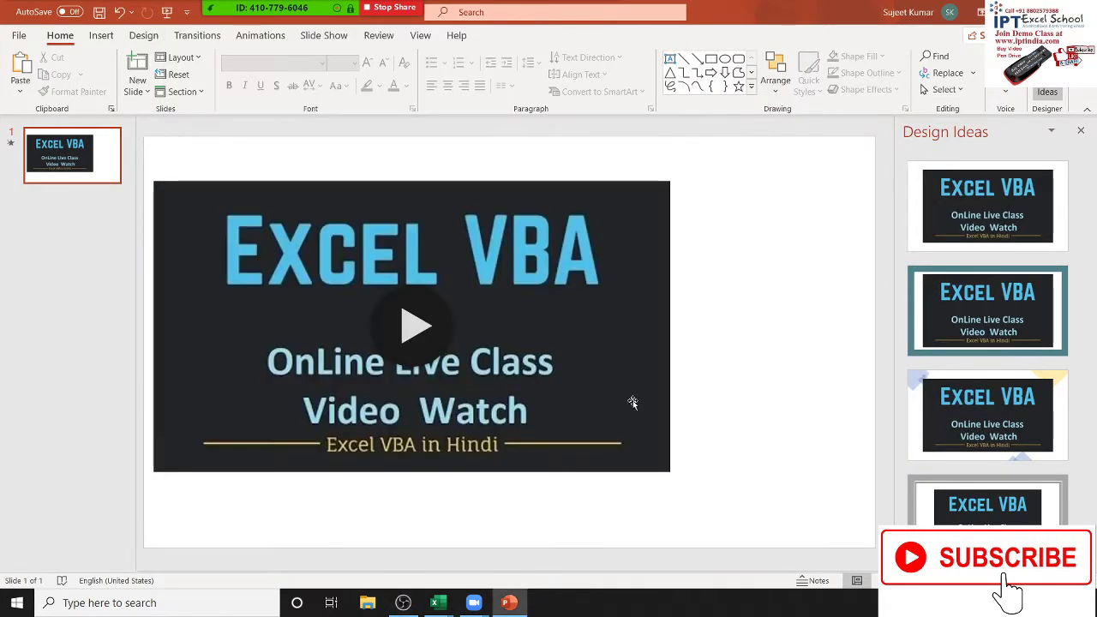
{"action": "left_click", "coordinate": [587, 378]}
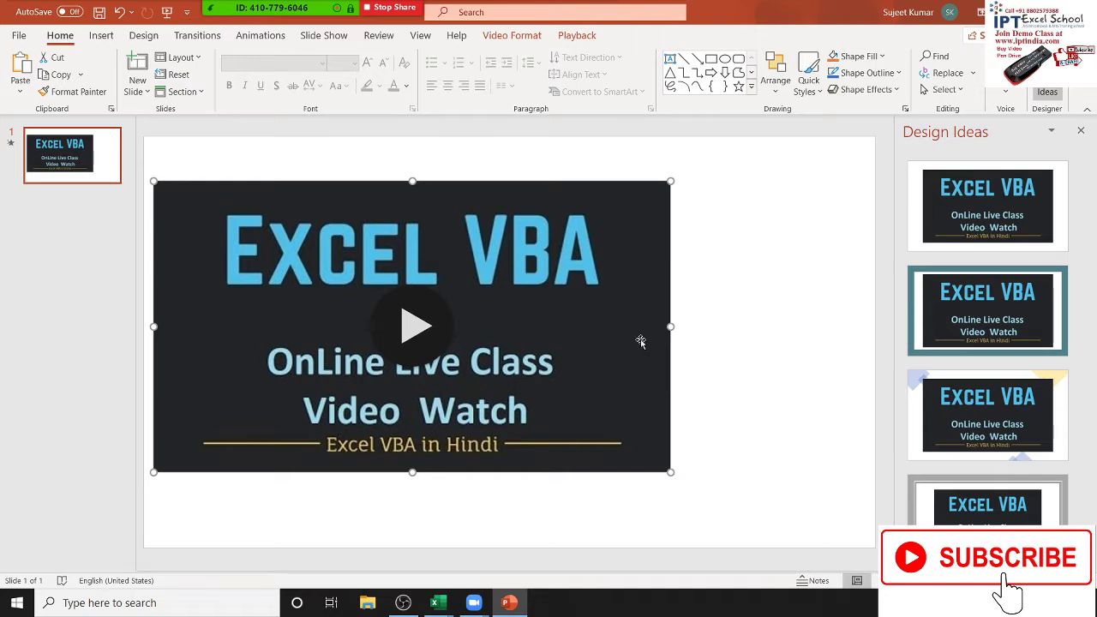
{"action": "left_click", "coordinate": [109, 38]}
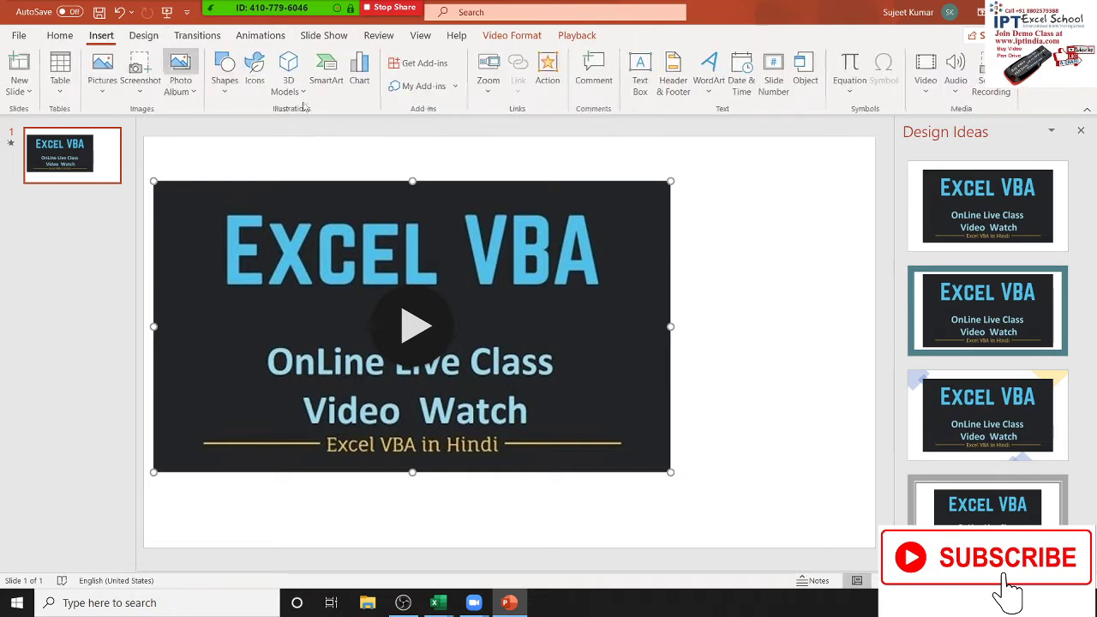
{"action": "left_click", "coordinate": [790, 284]}
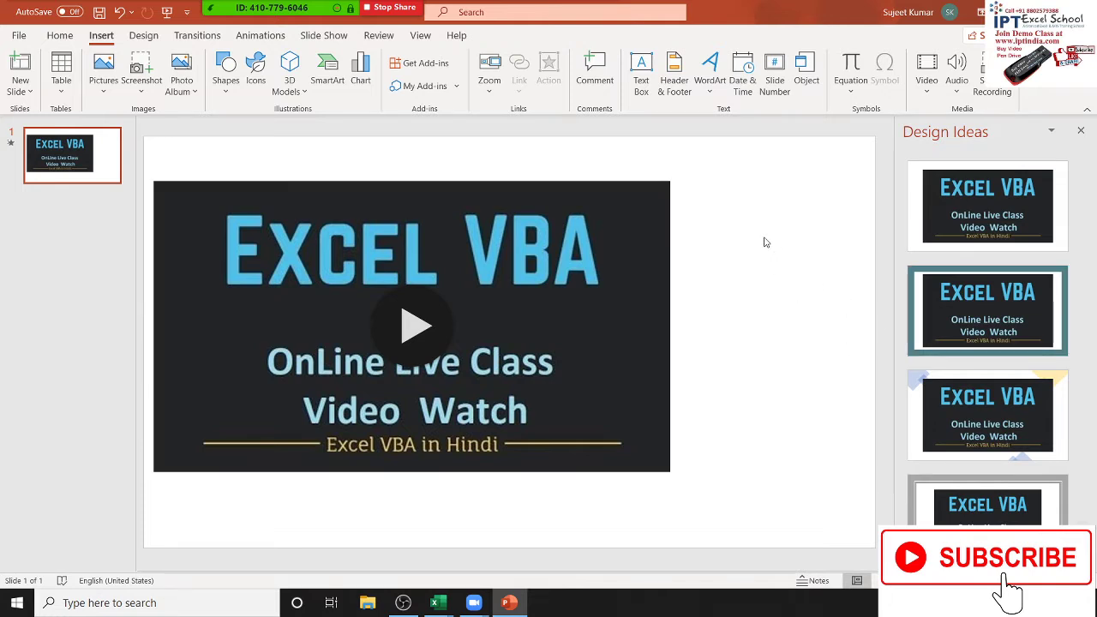
{"action": "left_click", "coordinate": [490, 84]}
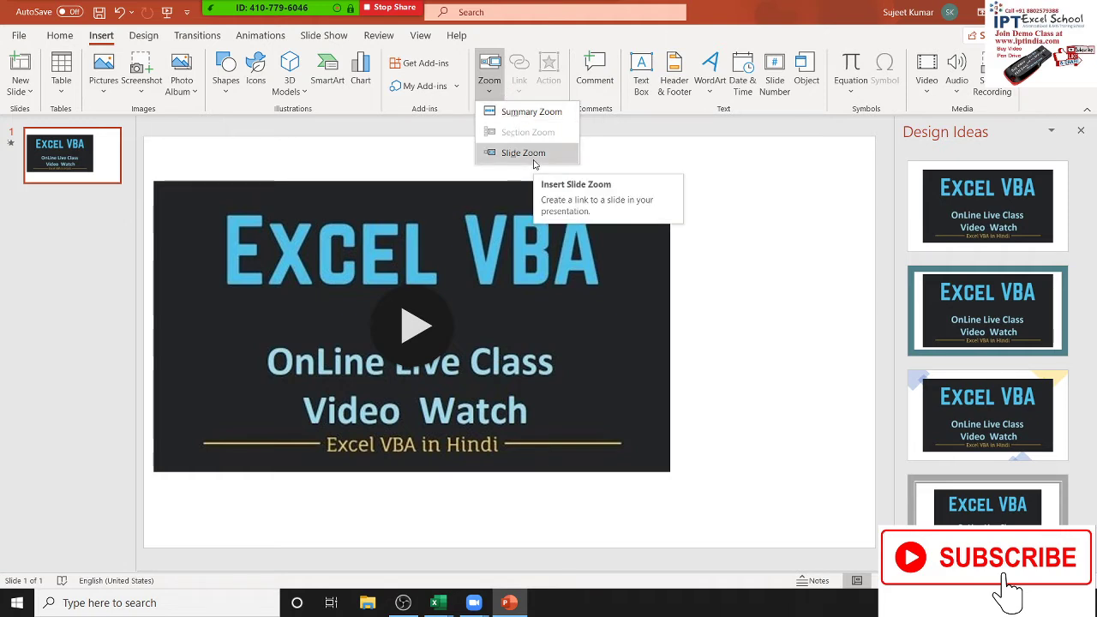
{"action": "left_click", "coordinate": [751, 262]}
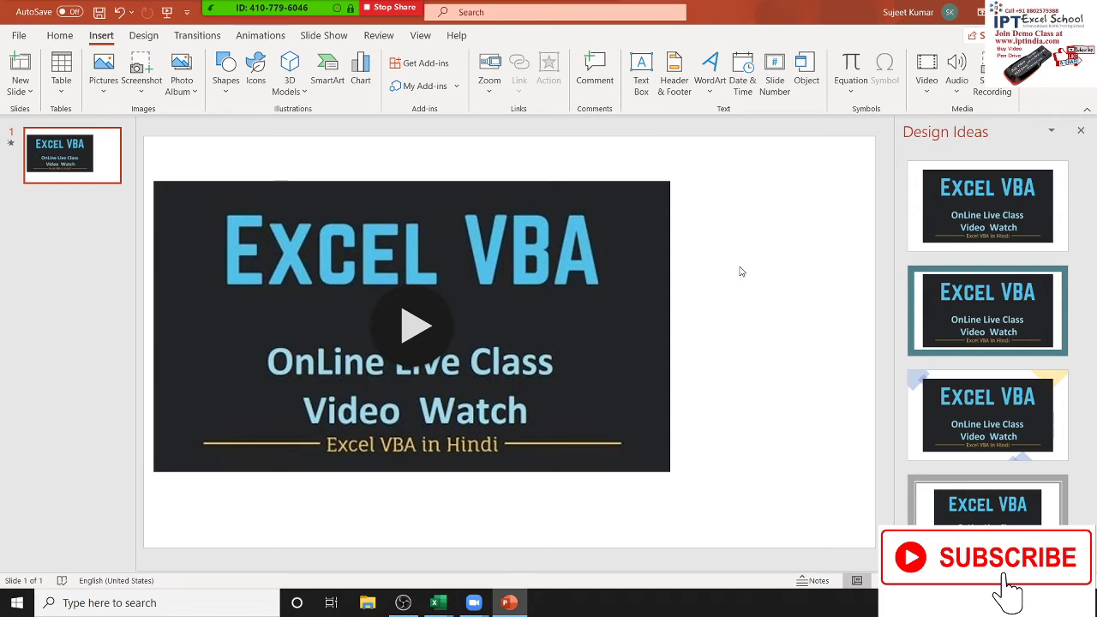
{"action": "key", "text": "alt+Tab"}
{"action": "key", "text": "alt+Tab"}
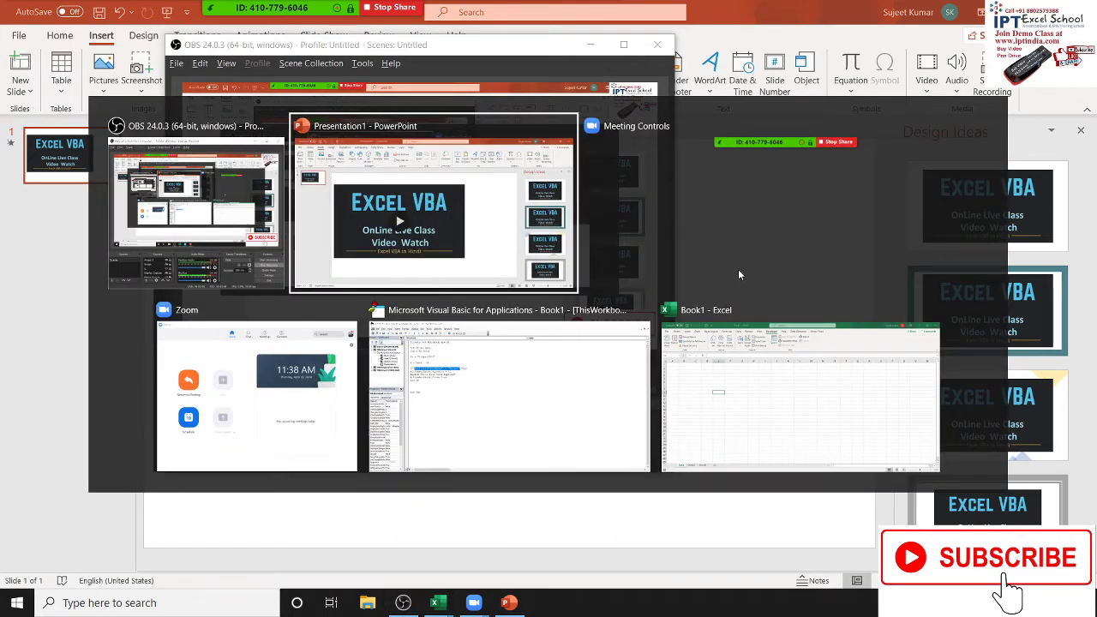
Launch Chrome from Windows search and go to youtube.com
{"action": "key", "text": "super"}
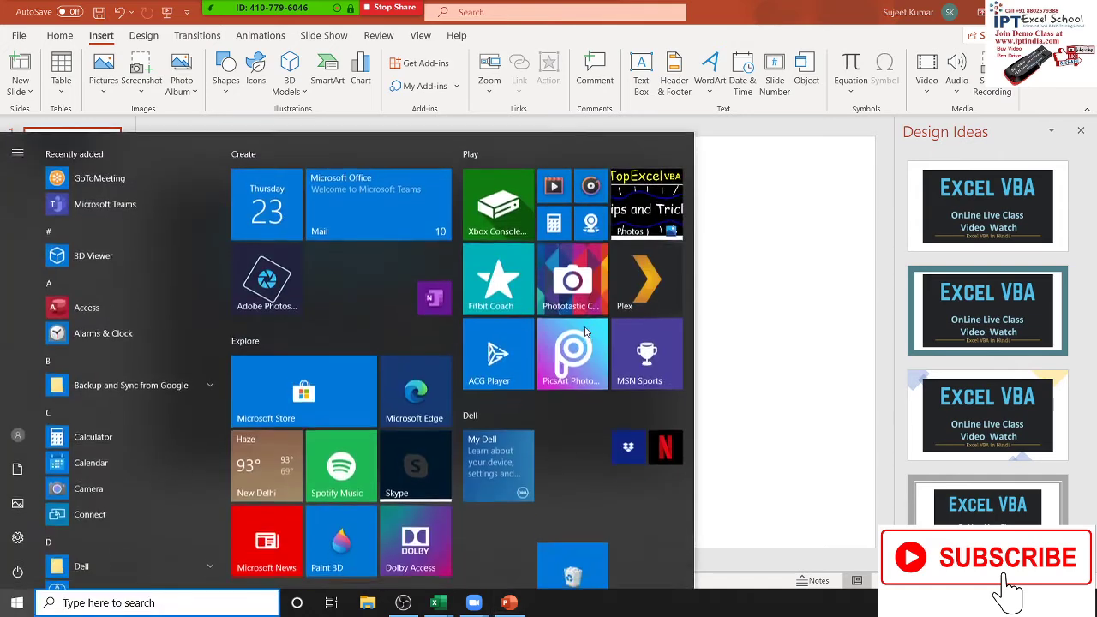
{"action": "type", "text": "cho"}
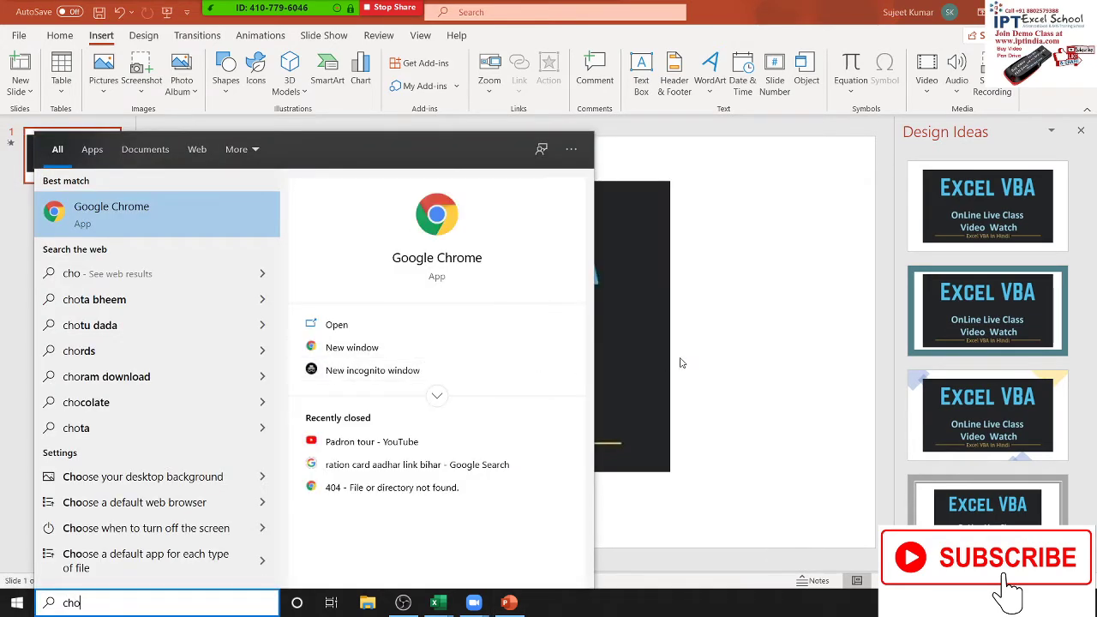
{"action": "key", "text": "Escape"}
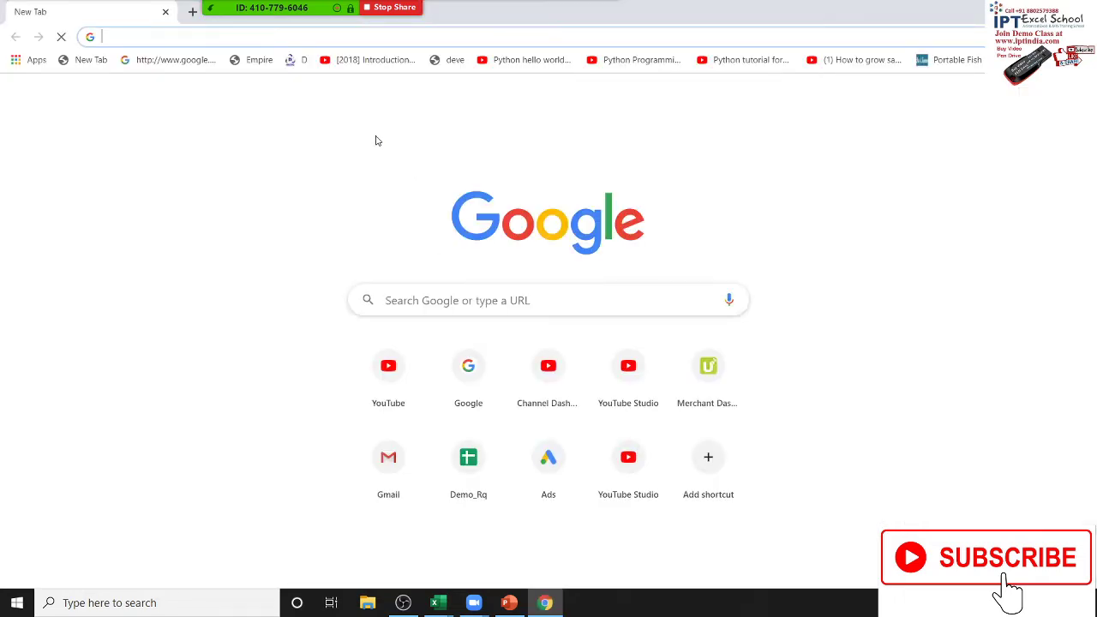
{"action": "type", "text": "i"}
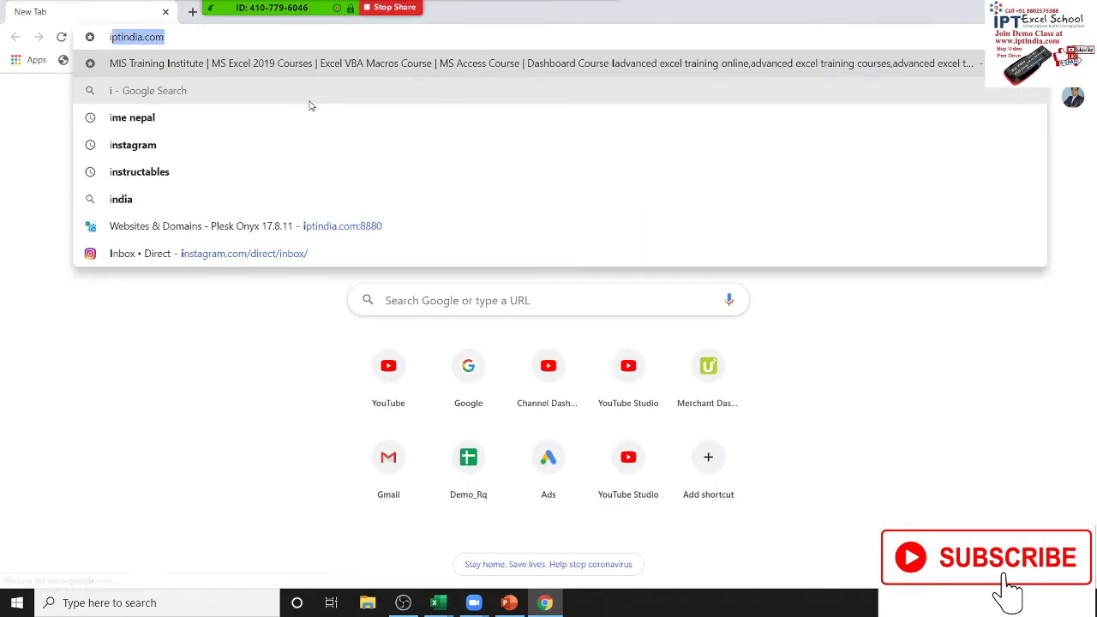
{"action": "key", "text": "BackSpace"}
{"action": "key", "text": "BackSpace"}
{"action": "type", "text": "d"}
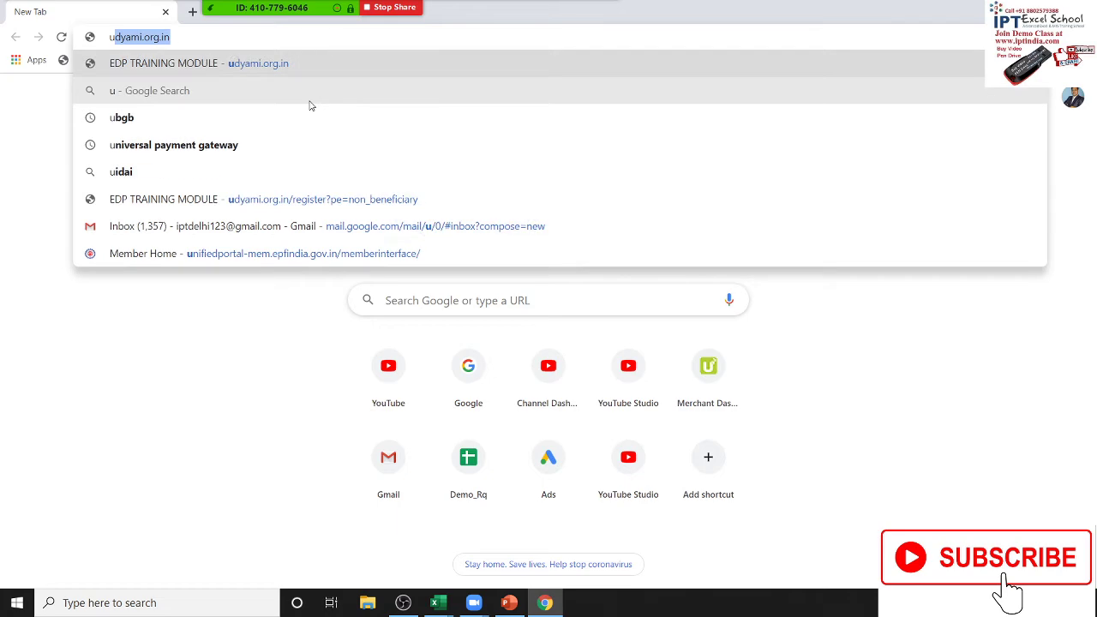
{"action": "key", "text": "BackSpace"}
{"action": "type", "text": "y"}
{"action": "key", "text": "Return"}
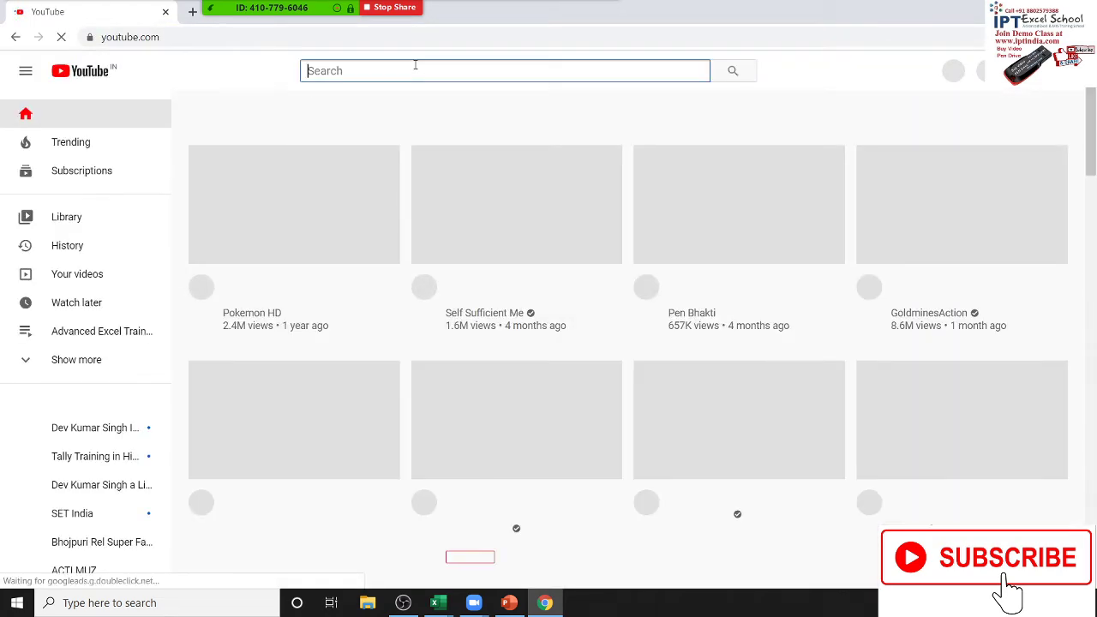
Search YouTube for 'iptindia', copy the Slicer dashboard video's link, and return to PowerPoint
{"action": "type", "text": "ipt"}
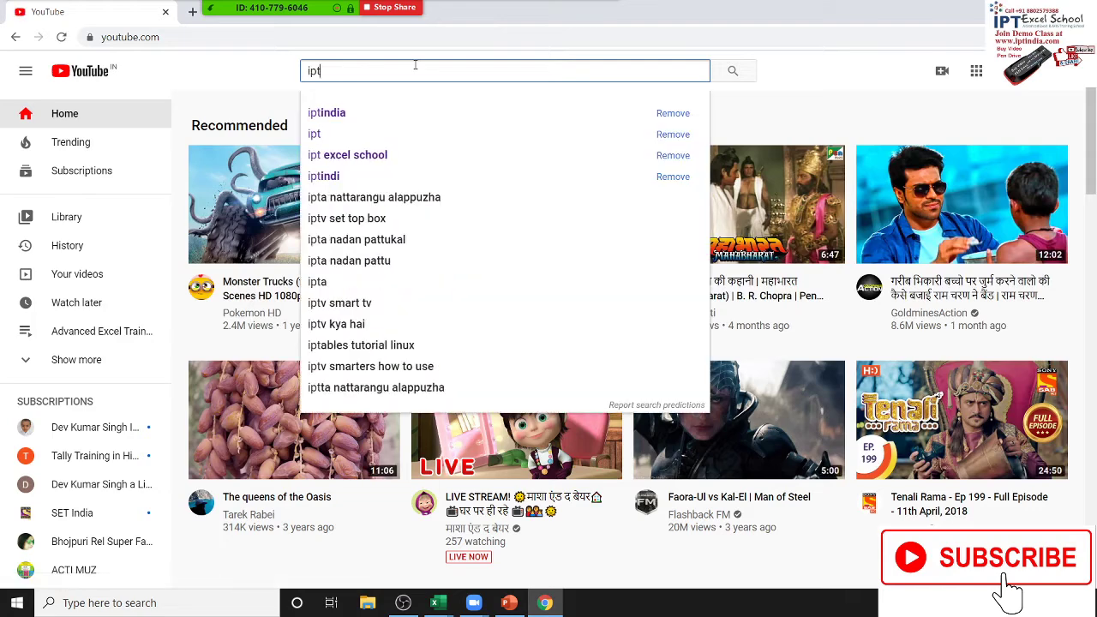
{"action": "type", "text": "india"}
{"action": "key", "text": "Return"}
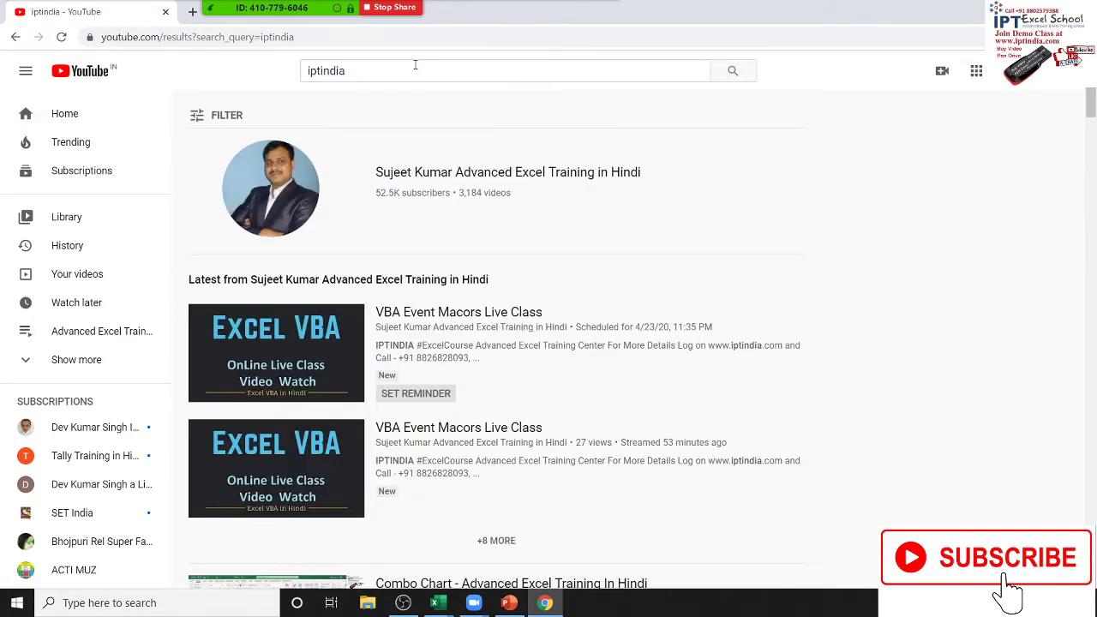
{"action": "scroll", "coordinate": [549, 335], "scroll_direction": "down", "scroll_amount": 2}
{"action": "scroll", "coordinate": [321, 377], "scroll_direction": "down", "scroll_amount": 2}
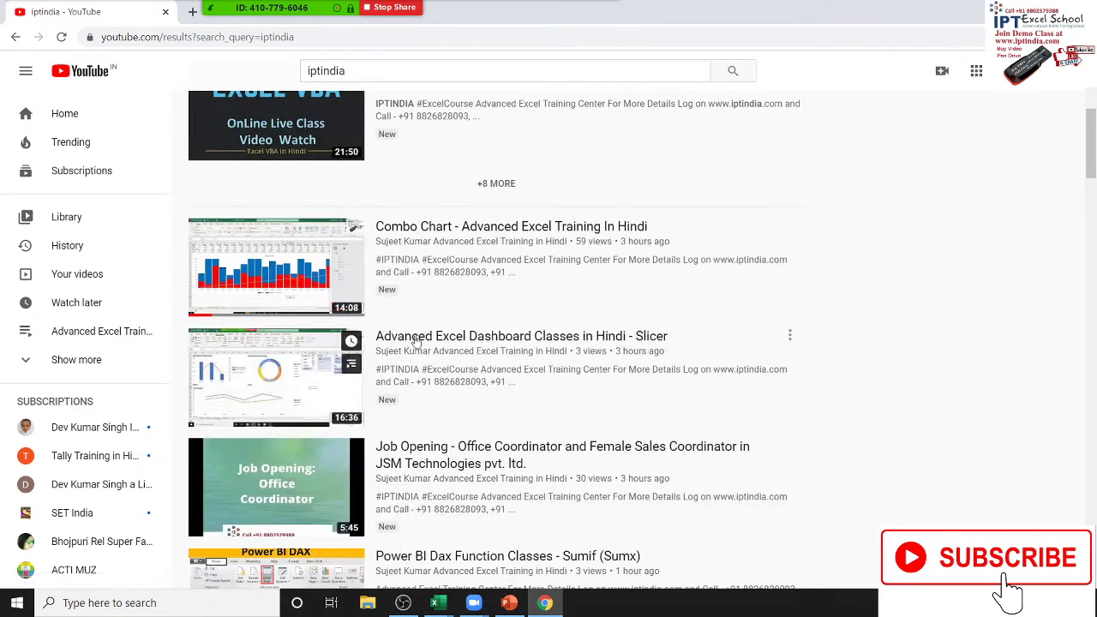
{"action": "right_click", "coordinate": [308, 405]}
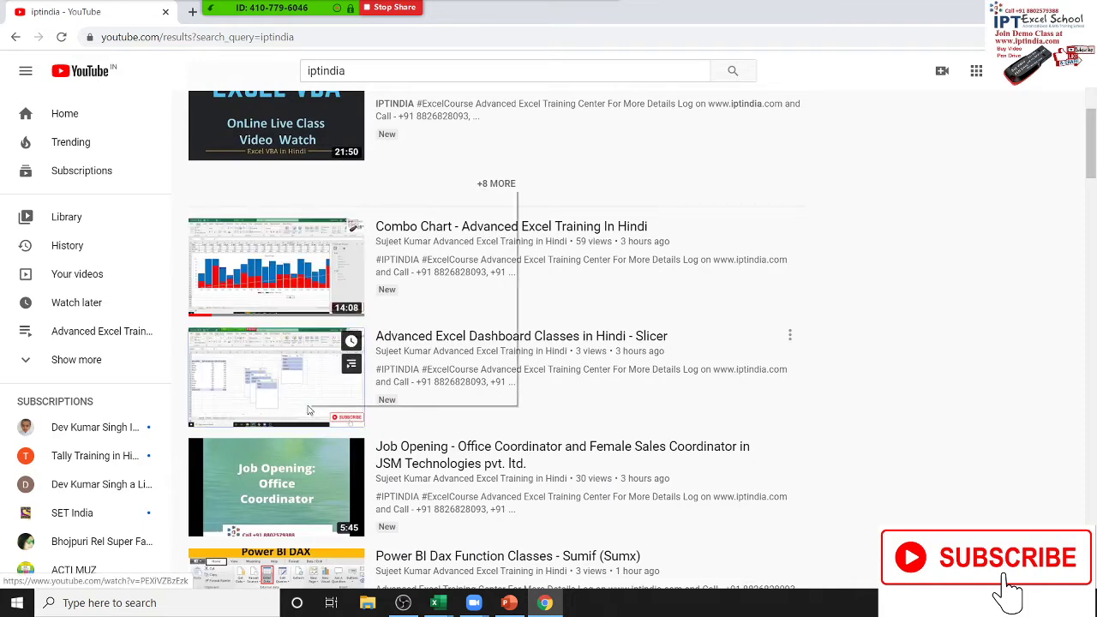
{"action": "left_click", "coordinate": [363, 279]}
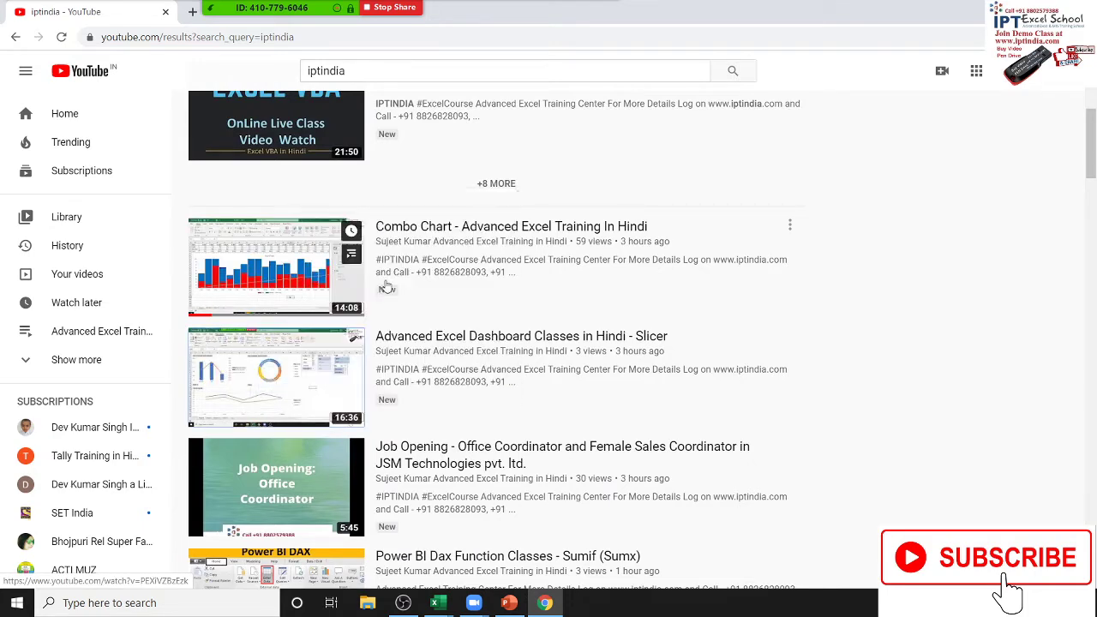
{"action": "key", "text": "alt+Tab"}
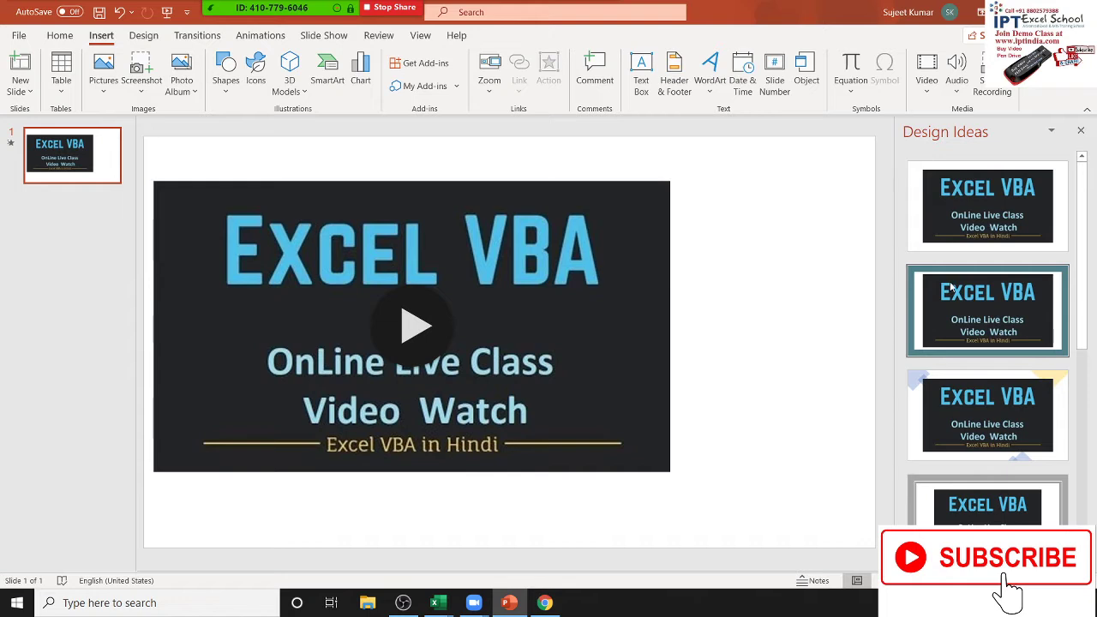
Embed the copied Slicer video URL on slide 1 as an online video
{"action": "key", "text": "ctrl+v"}
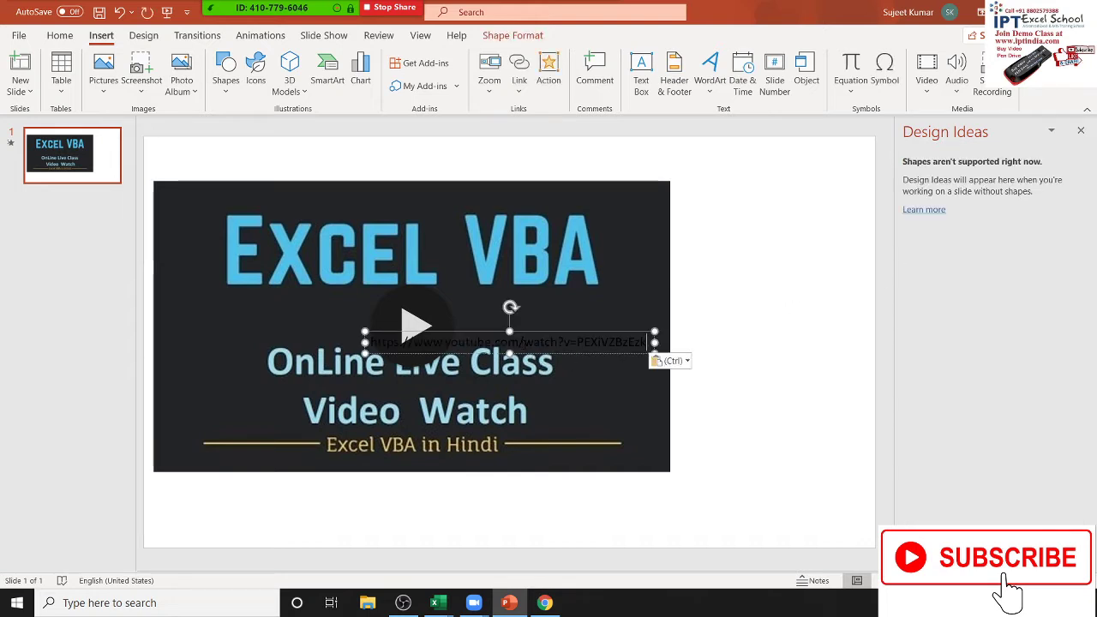
{"action": "key", "text": "ctrl+z"}
{"action": "left_click", "coordinate": [927, 73]}
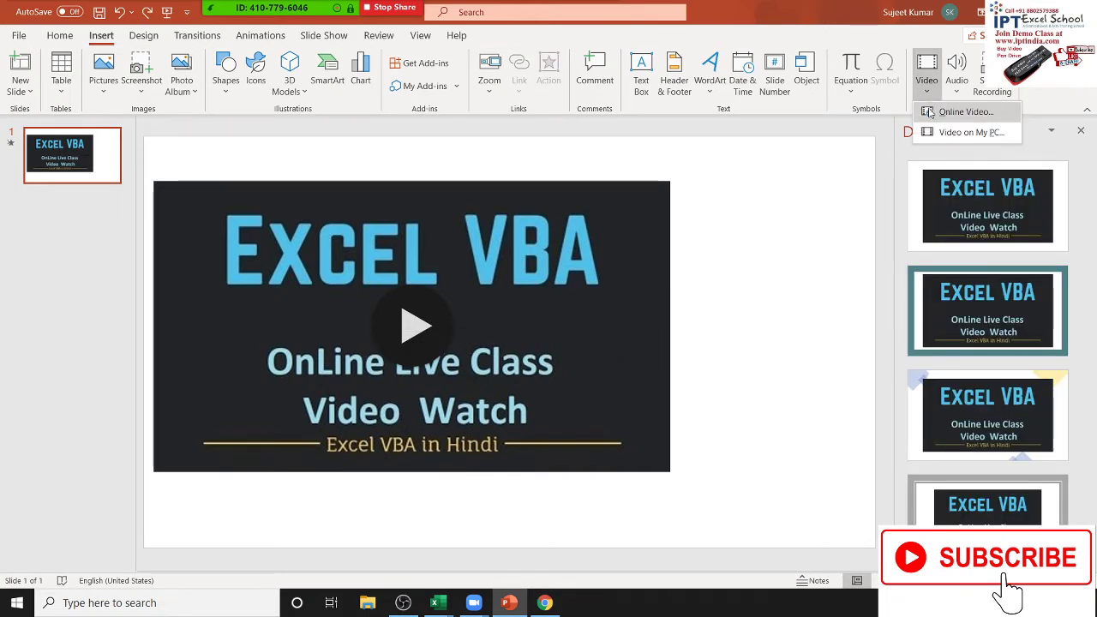
{"action": "left_click", "coordinate": [930, 112]}
{"action": "key", "text": "ctrl+v"}
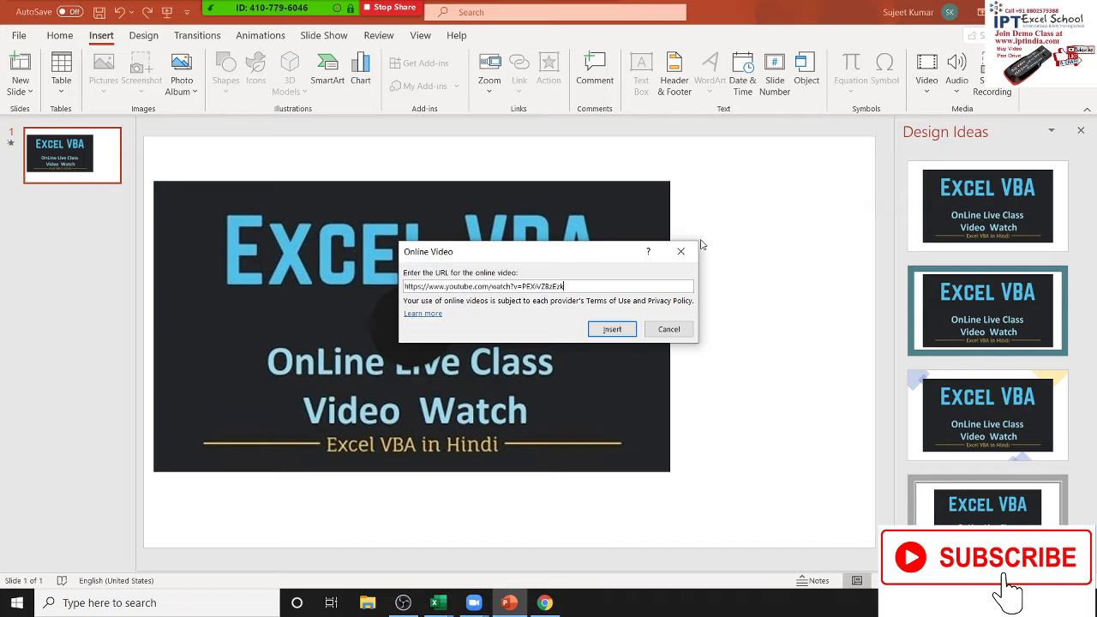
{"action": "left_click", "coordinate": [622, 331]}
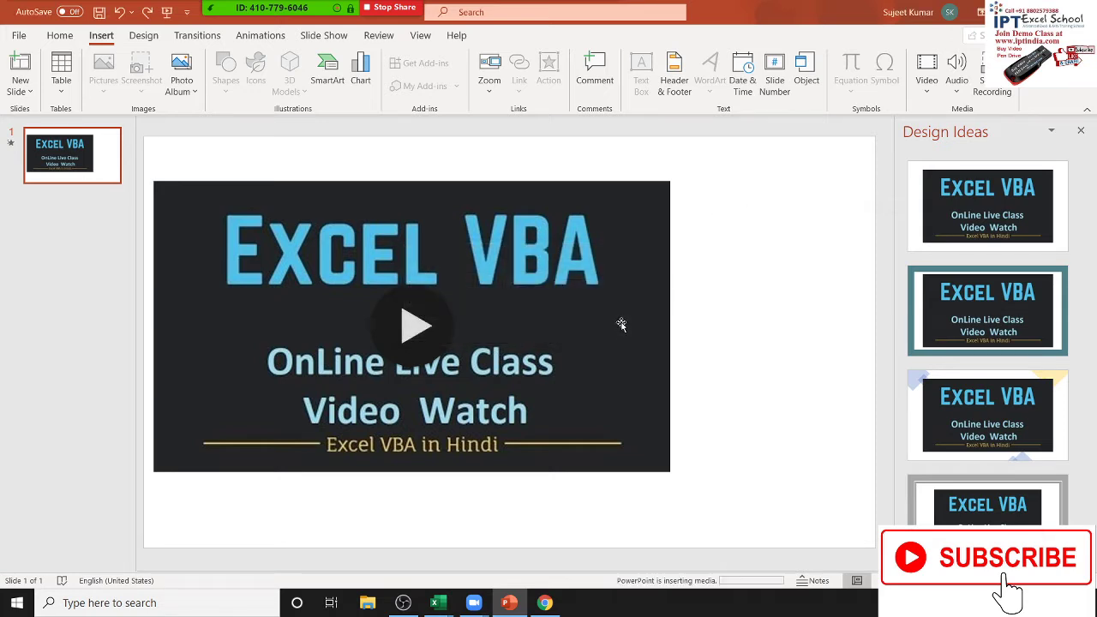
Shrink the Slicer clip and place it at the slide's top right
{"action": "left_click_drag", "start_coordinate": [675, 390], "coordinate": [822, 363]}
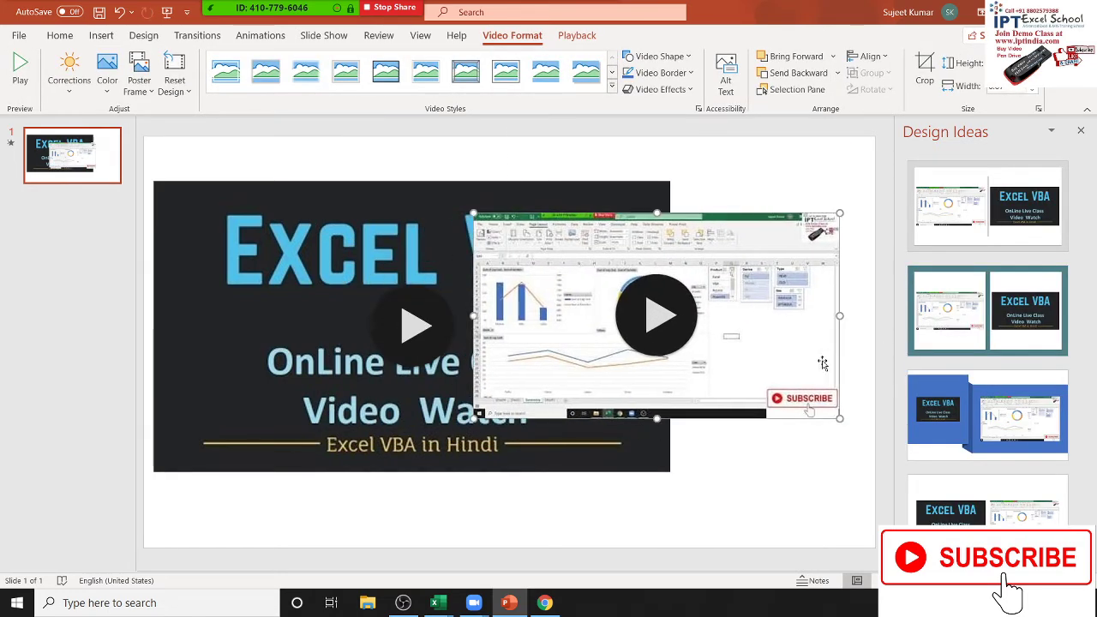
{"action": "left_click_drag", "start_coordinate": [839, 420], "coordinate": [627, 298]}
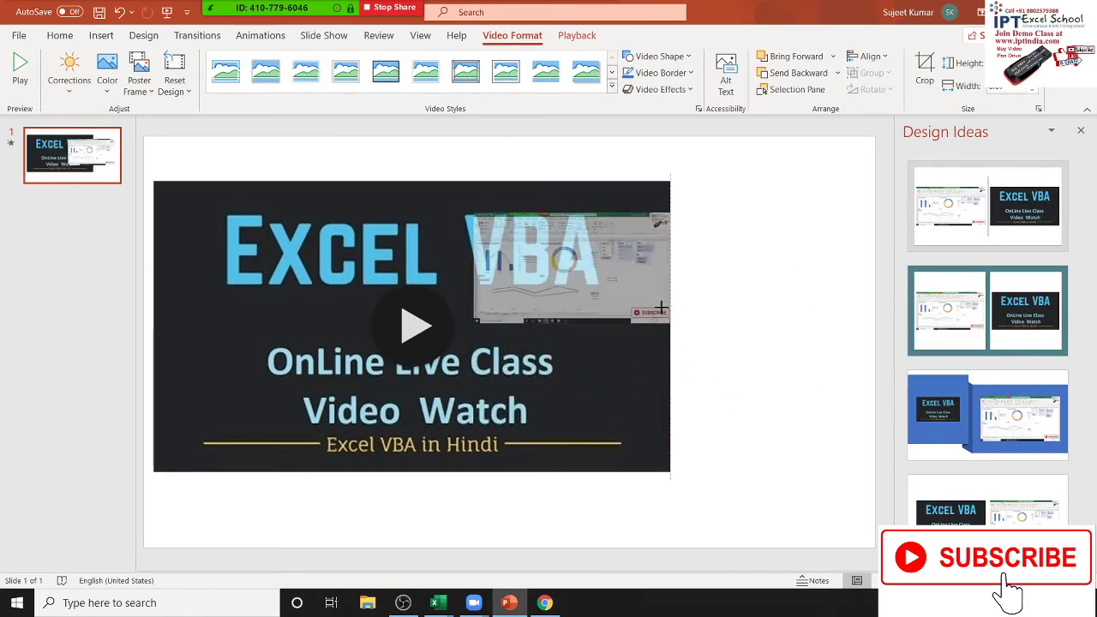
{"action": "left_click_drag", "start_coordinate": [542, 280], "coordinate": [765, 259]}
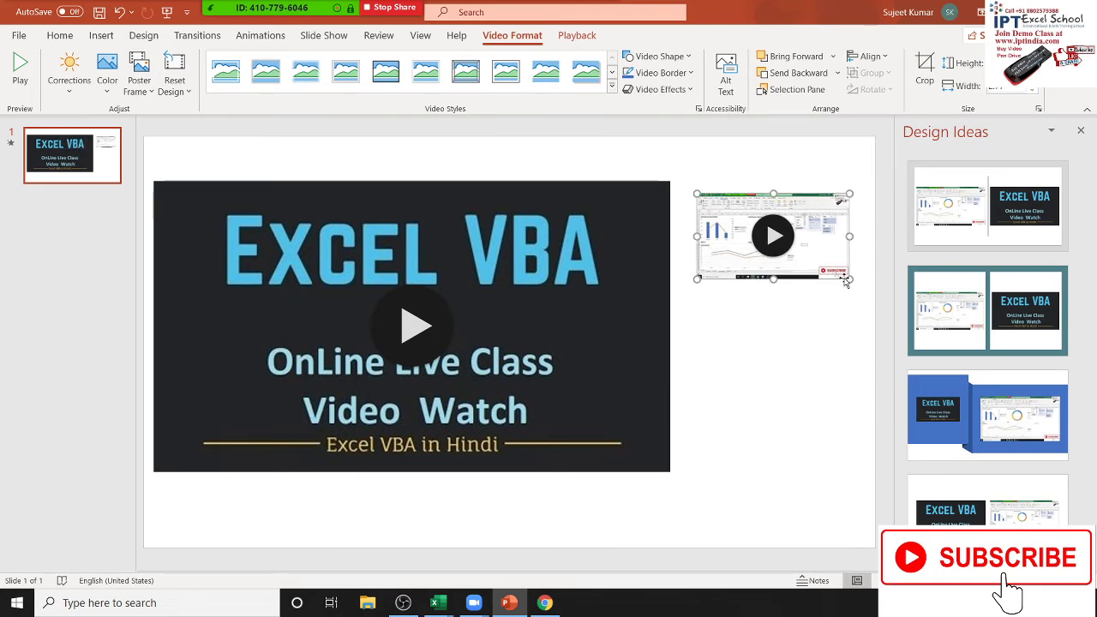
{"action": "left_click_drag", "start_coordinate": [847, 278], "coordinate": [856, 284]}
{"action": "left_click", "coordinate": [826, 368]}
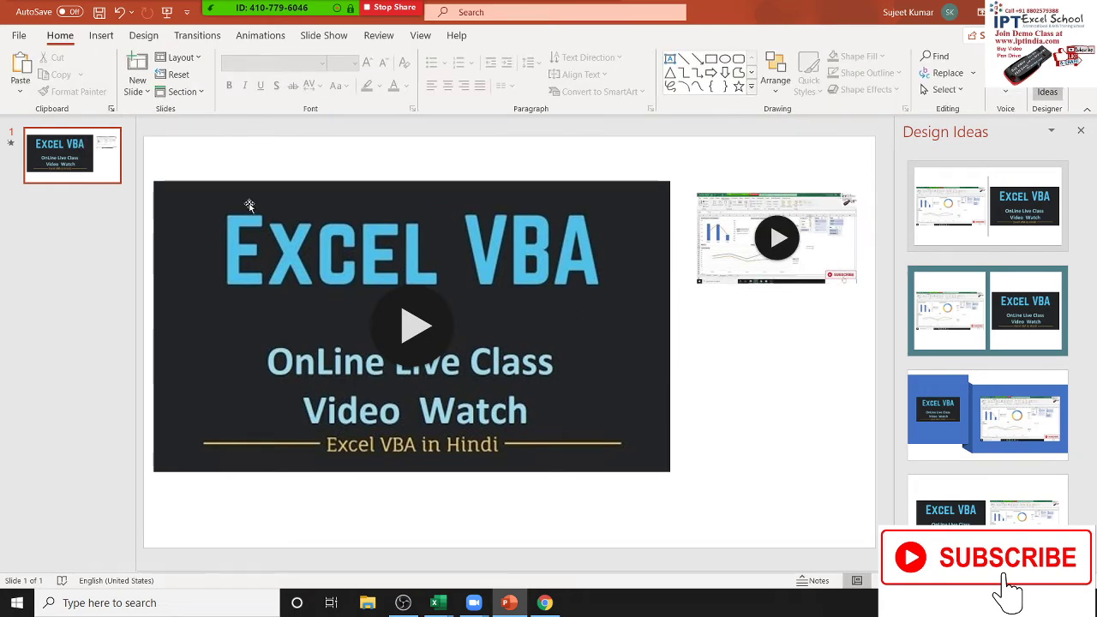
Duplicate slide 1 as slide 2 and select its large video
{"action": "left_click", "coordinate": [104, 181]}
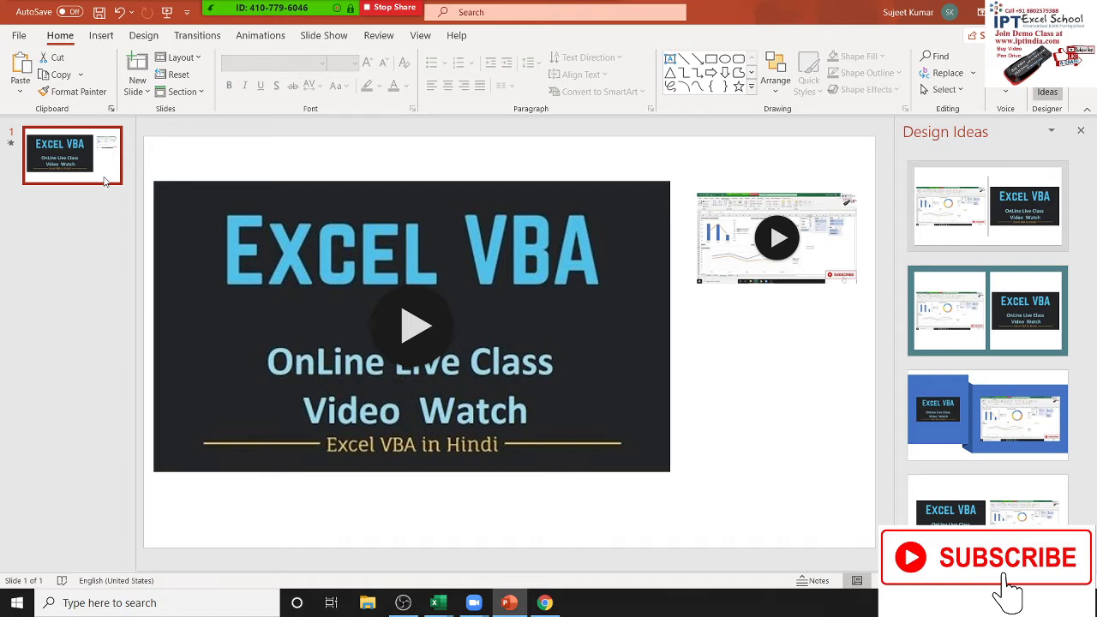
{"action": "key", "text": "ctrl+d"}
{"action": "left_click", "coordinate": [394, 363]}
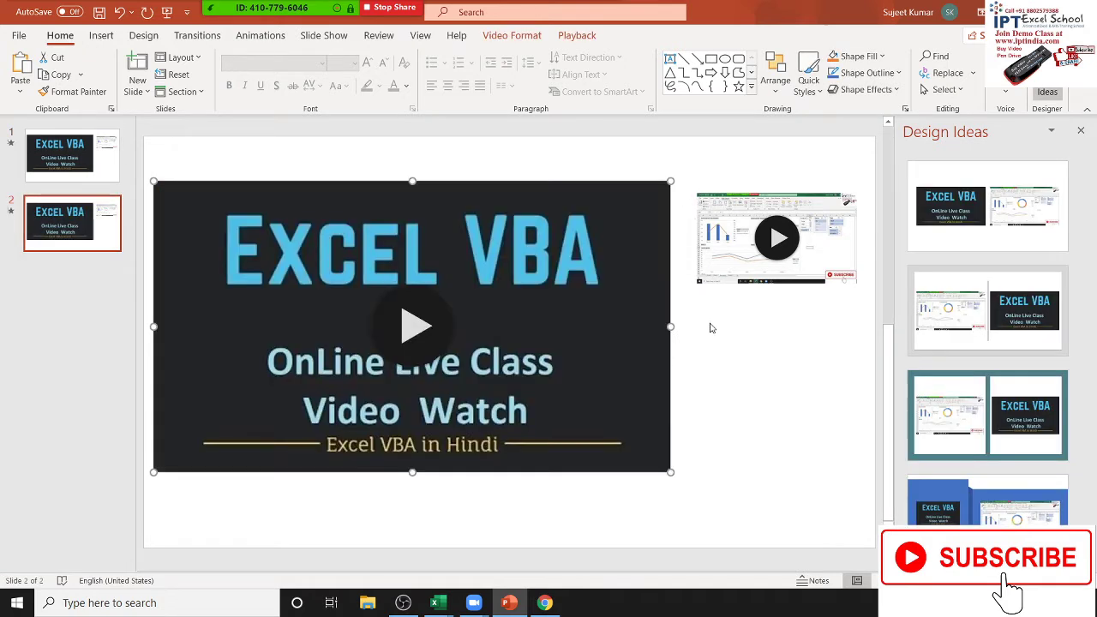
Shrink the large Excel VBA video on slide 2 down to a thumbnail
{"action": "left_click", "coordinate": [743, 272]}
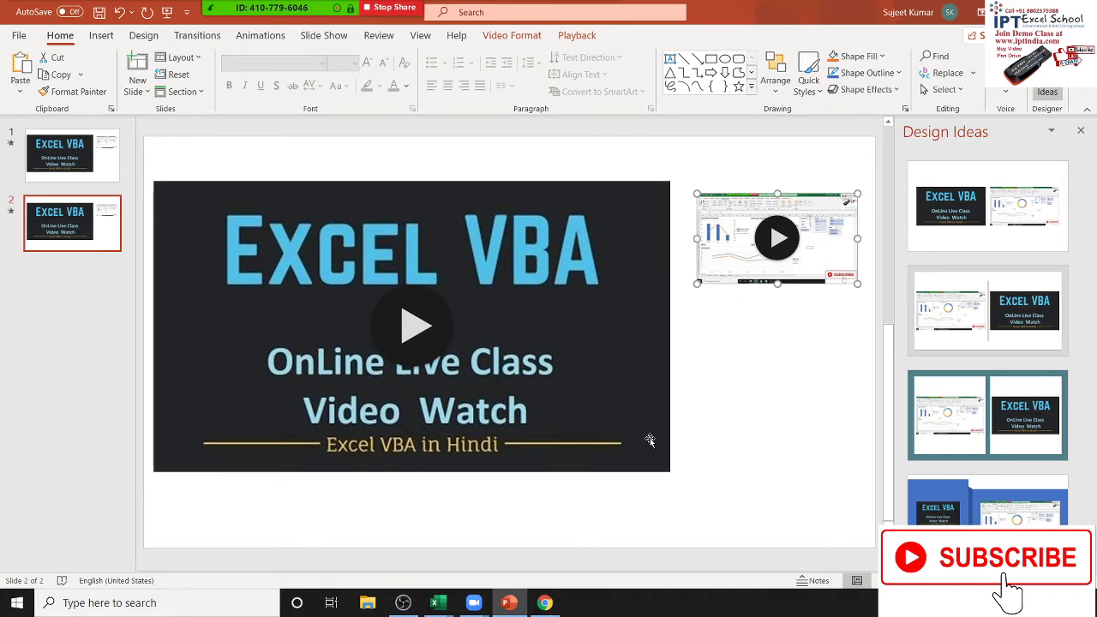
{"action": "left_click", "coordinate": [665, 468]}
{"action": "mouse_move", "coordinate": [669, 471]}
{"action": "left_mouse_down"}
{"action": "mouse_move", "coordinate": [242, 158]}
{"action": "mouse_move", "coordinate": [314, 242]}
{"action": "left_mouse_up"}
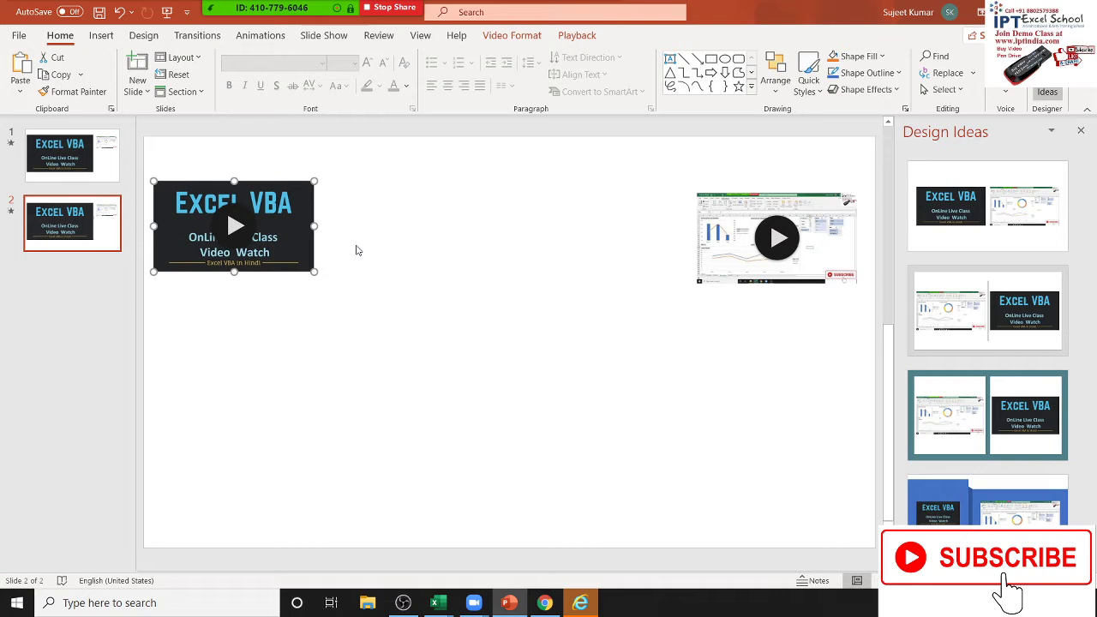
{"action": "left_click", "coordinate": [417, 250]}
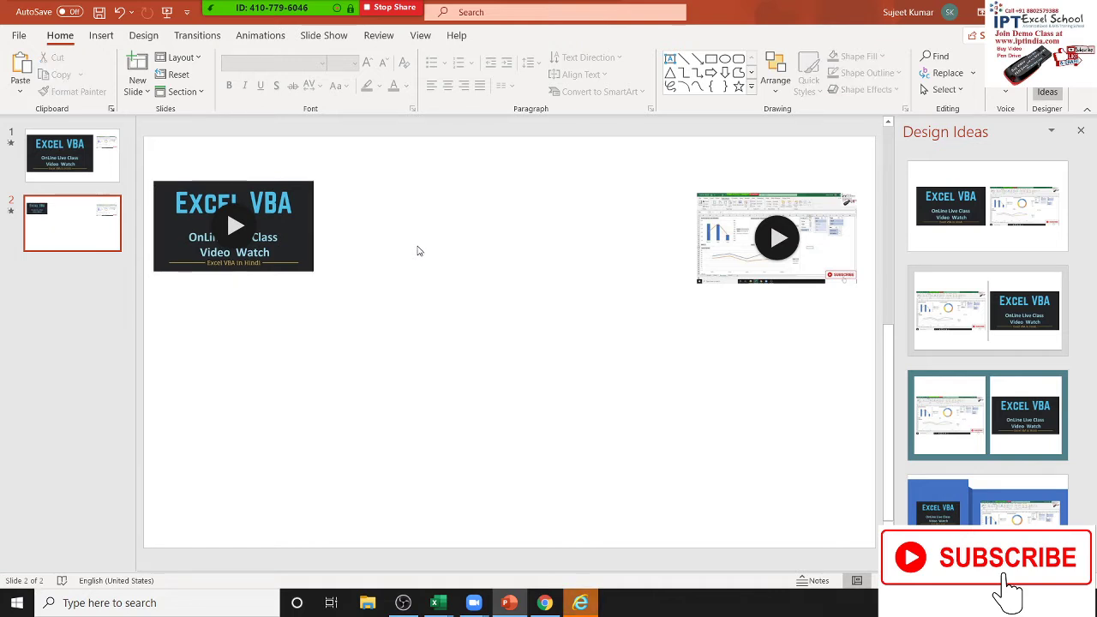
Move Excel VBA to the top right and enlarge the dashboard video across the left side
{"action": "left_click_drag", "start_coordinate": [302, 237], "coordinate": [600, 236]}
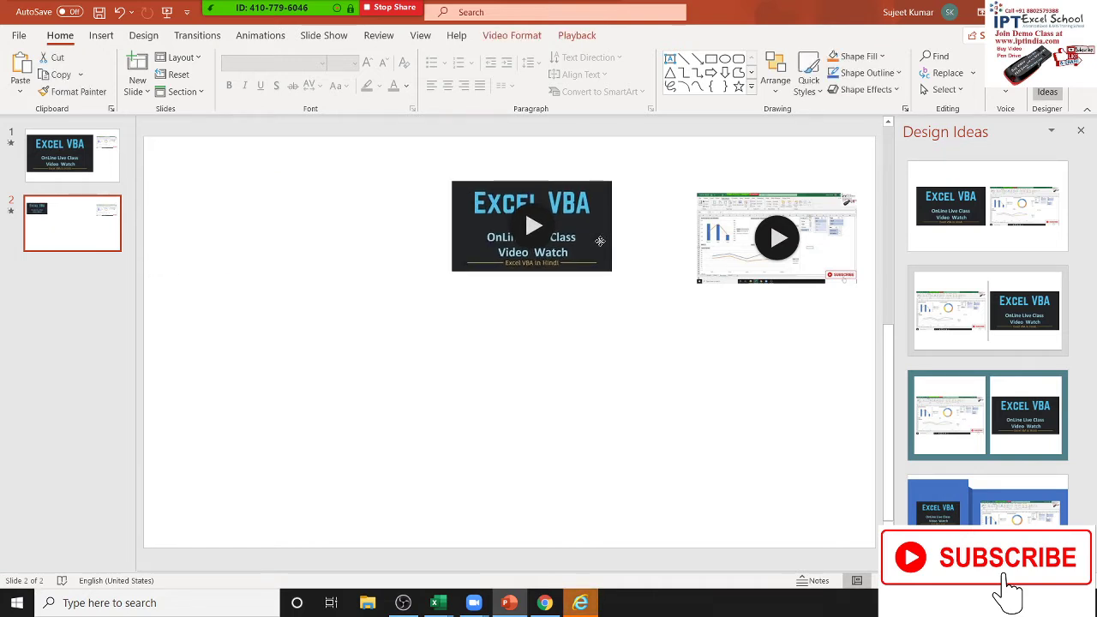
{"action": "mouse_move", "coordinate": [800, 267]}
{"action": "left_mouse_down"}
{"action": "mouse_move", "coordinate": [420, 404]}
{"action": "mouse_move", "coordinate": [412, 384]}
{"action": "left_mouse_up"}
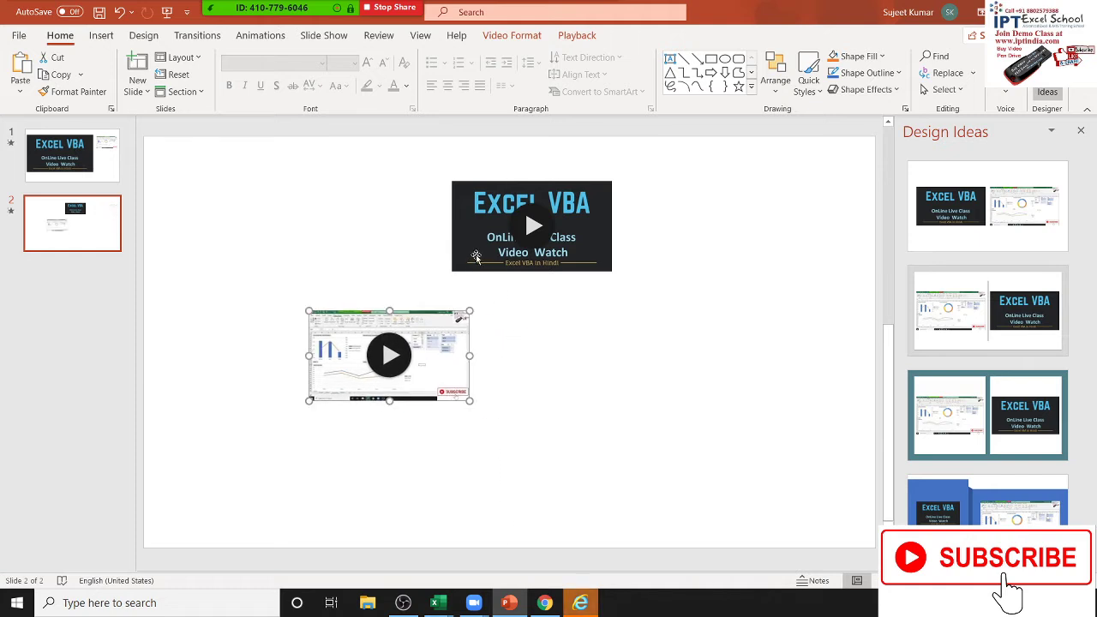
{"action": "left_click_drag", "start_coordinate": [476, 256], "coordinate": [721, 264]}
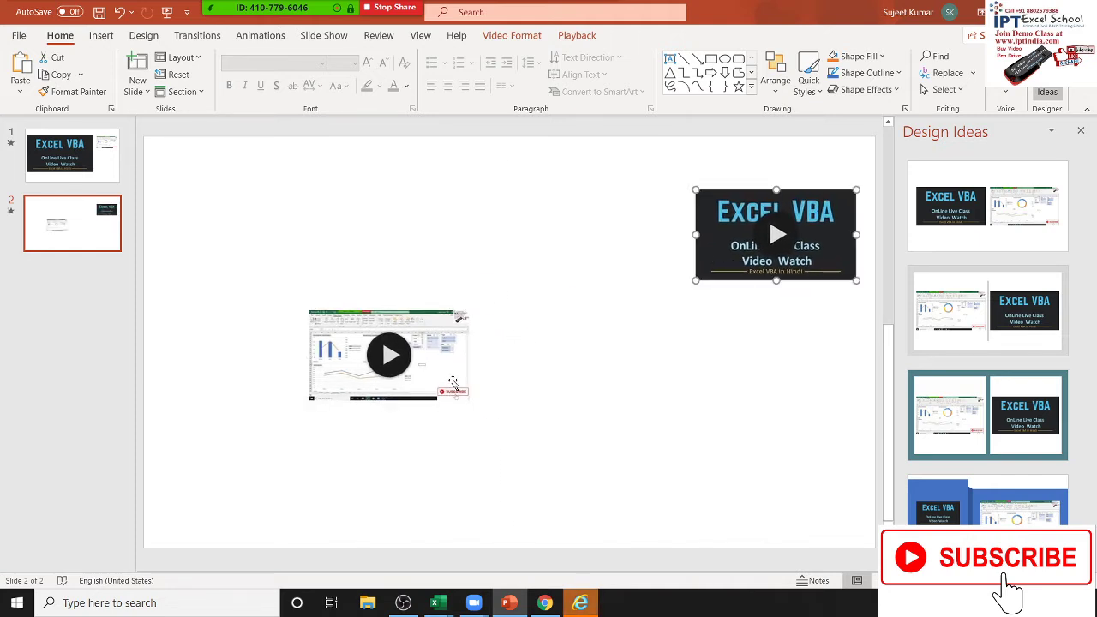
{"action": "mouse_move", "coordinate": [452, 380]}
{"action": "left_mouse_down"}
{"action": "mouse_move", "coordinate": [324, 253]}
{"action": "mouse_move", "coordinate": [660, 463]}
{"action": "left_mouse_up"}
{"action": "left_click_drag", "start_coordinate": [177, 183], "coordinate": [167, 177]}
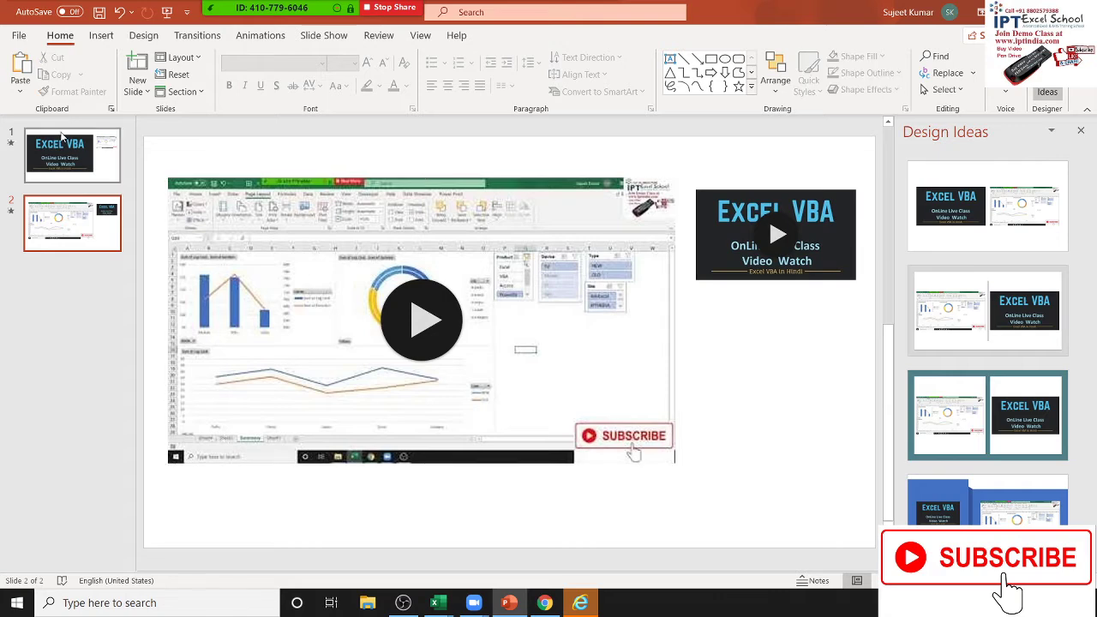
Add a trial Slide Zoom to slide 2 on slide 1, then delete it
{"action": "key", "text": "Page_Up"}
{"action": "left_click", "coordinate": [718, 201]}
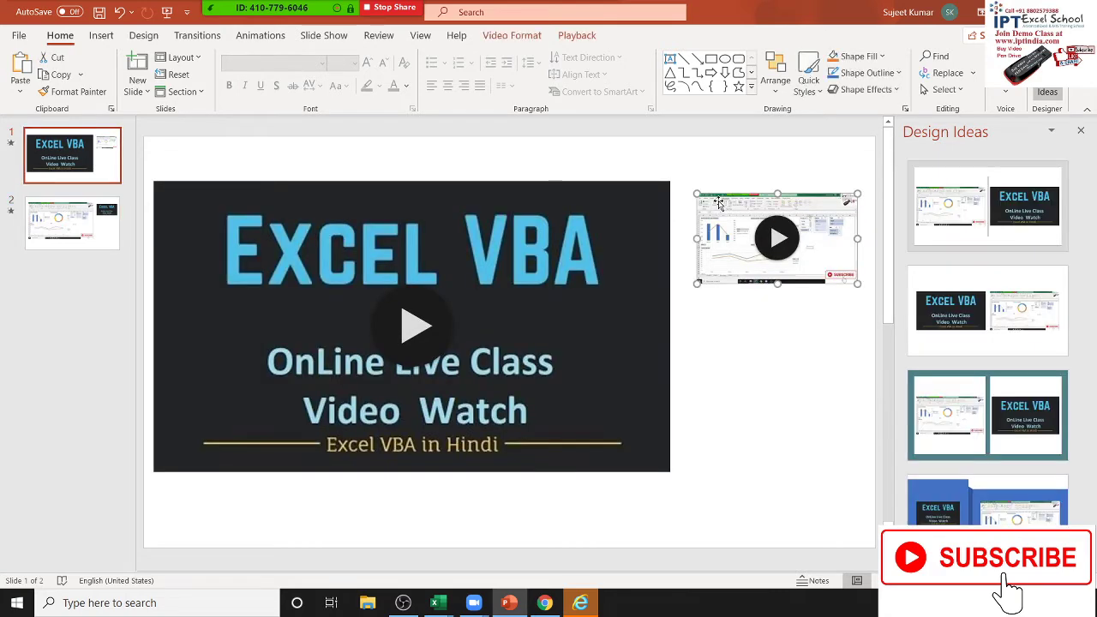
{"action": "left_click", "coordinate": [103, 35]}
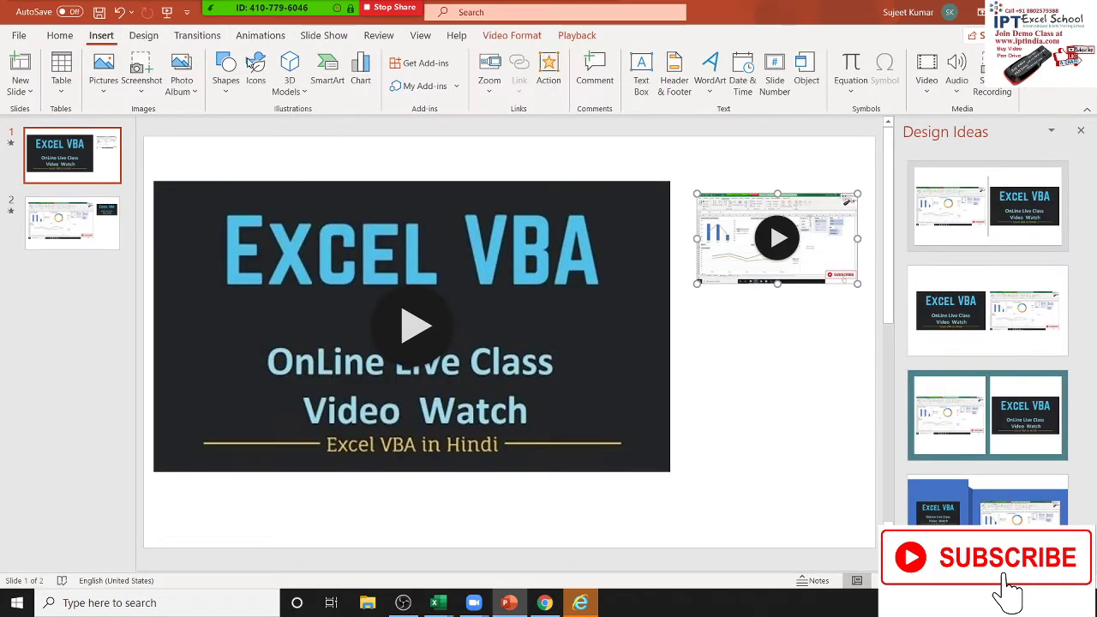
{"action": "left_click", "coordinate": [490, 77]}
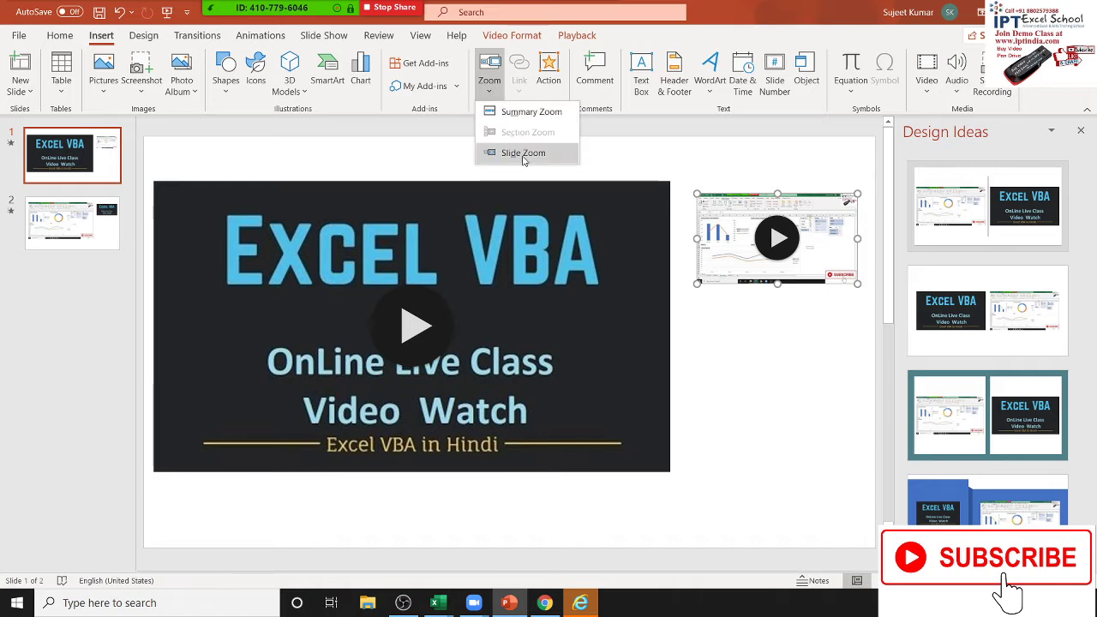
{"action": "left_click", "coordinate": [523, 152]}
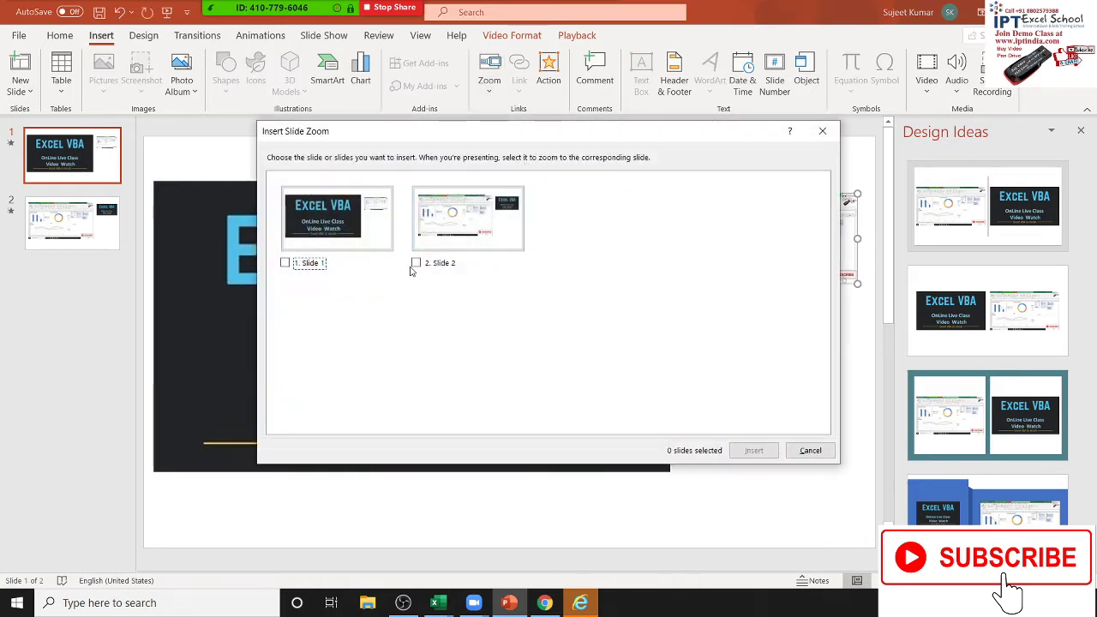
{"action": "left_click", "coordinate": [416, 262]}
{"action": "left_click", "coordinate": [752, 451]}
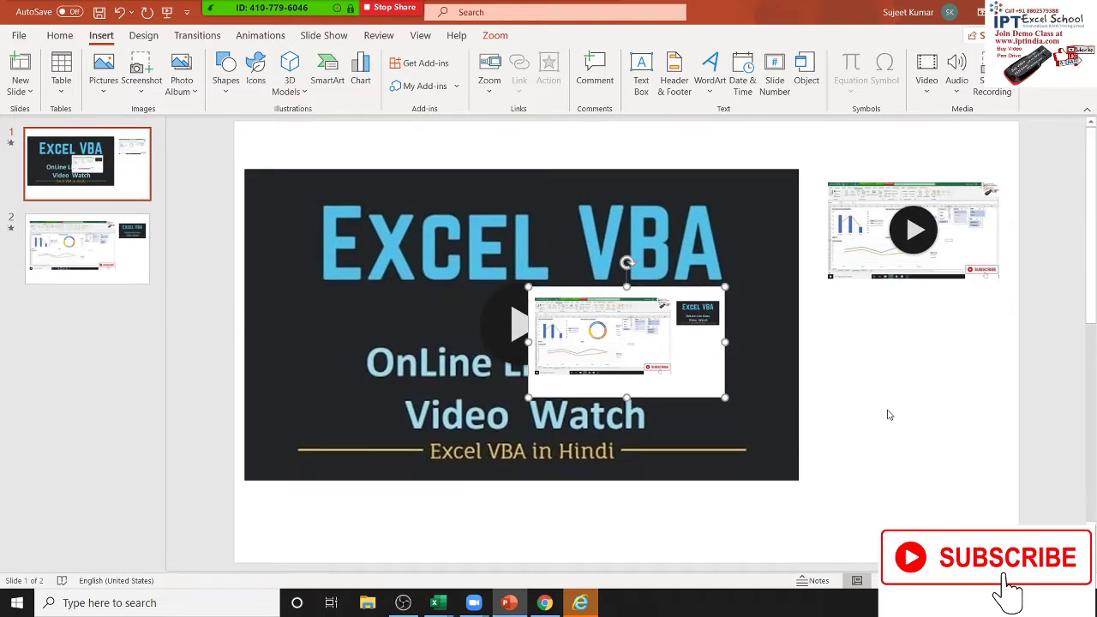
{"action": "left_click", "coordinate": [888, 415]}
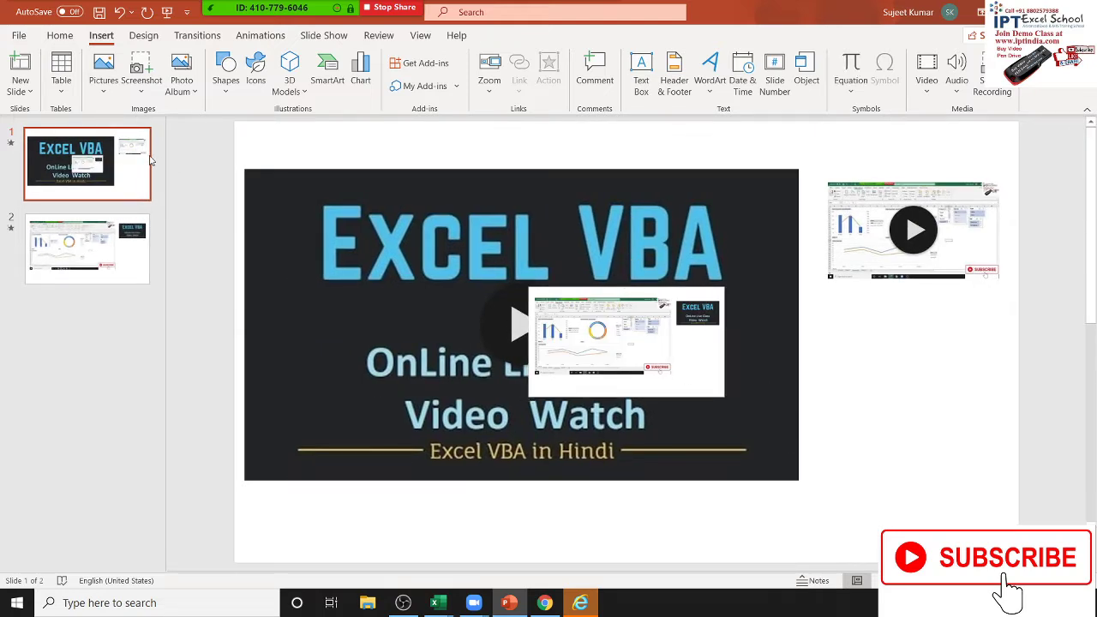
{"action": "mouse_move", "coordinate": [613, 390]}
{"action": "left_mouse_down"}
{"action": "mouse_move", "coordinate": [932, 439]}
{"action": "mouse_move", "coordinate": [906, 422]}
{"action": "left_mouse_up"}
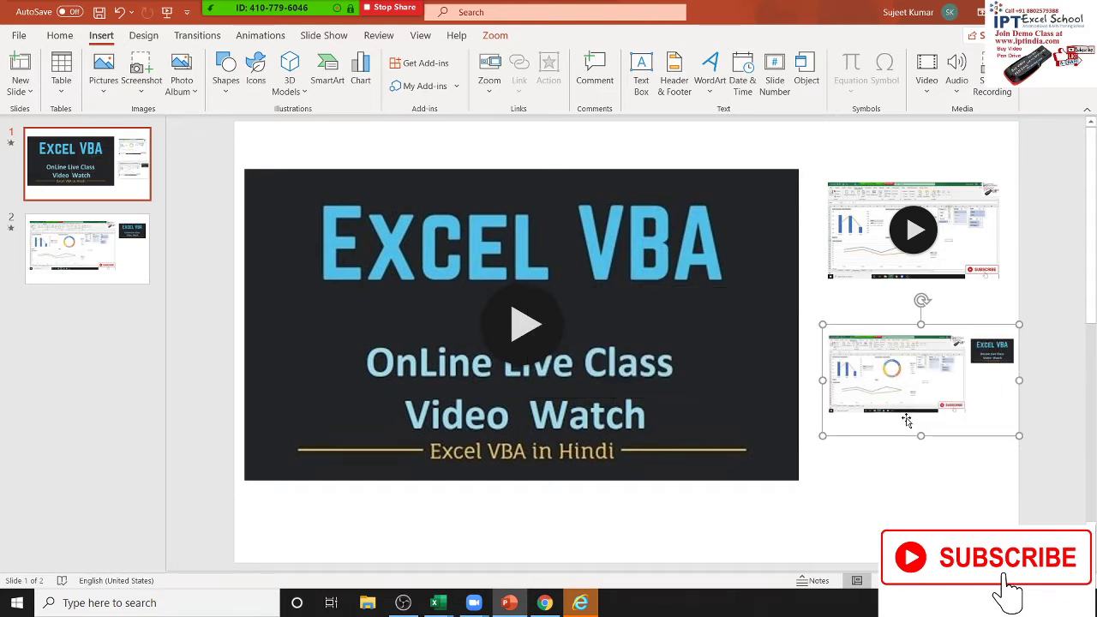
{"action": "key", "text": "Delete"}
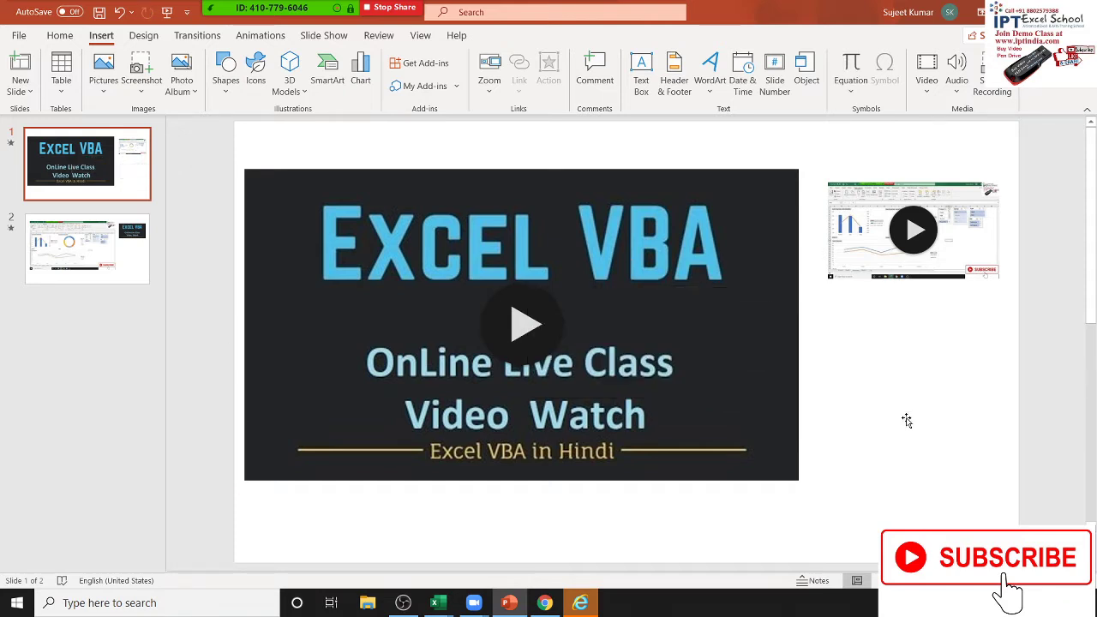
Check the small dashboard video's zoom choices and context menu without changing anything
{"action": "left_click", "coordinate": [951, 275]}
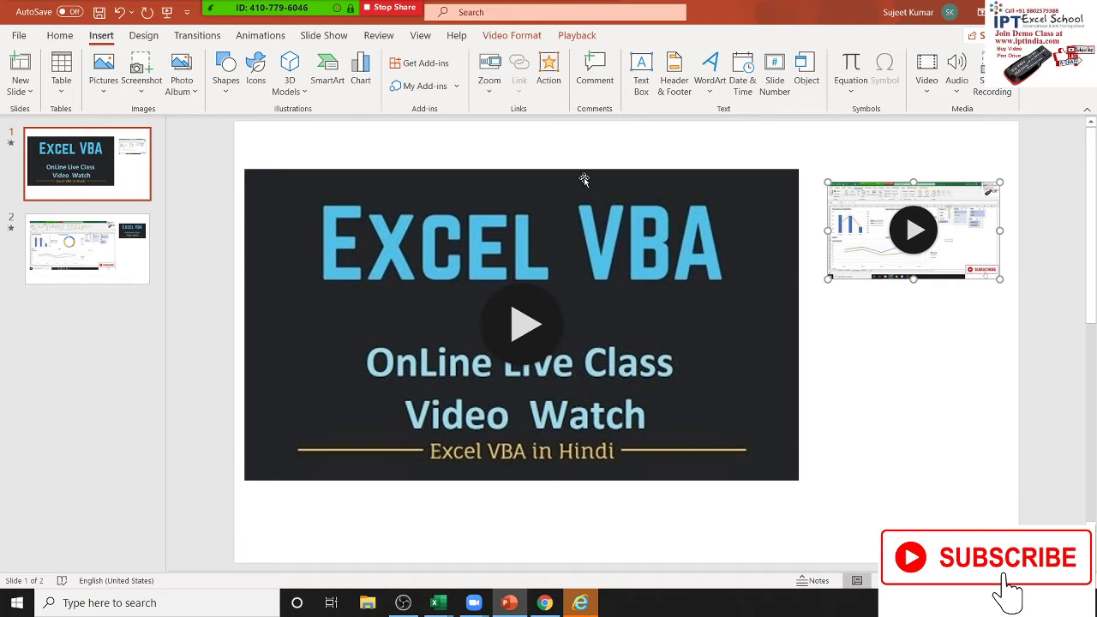
{"action": "left_click", "coordinate": [480, 96]}
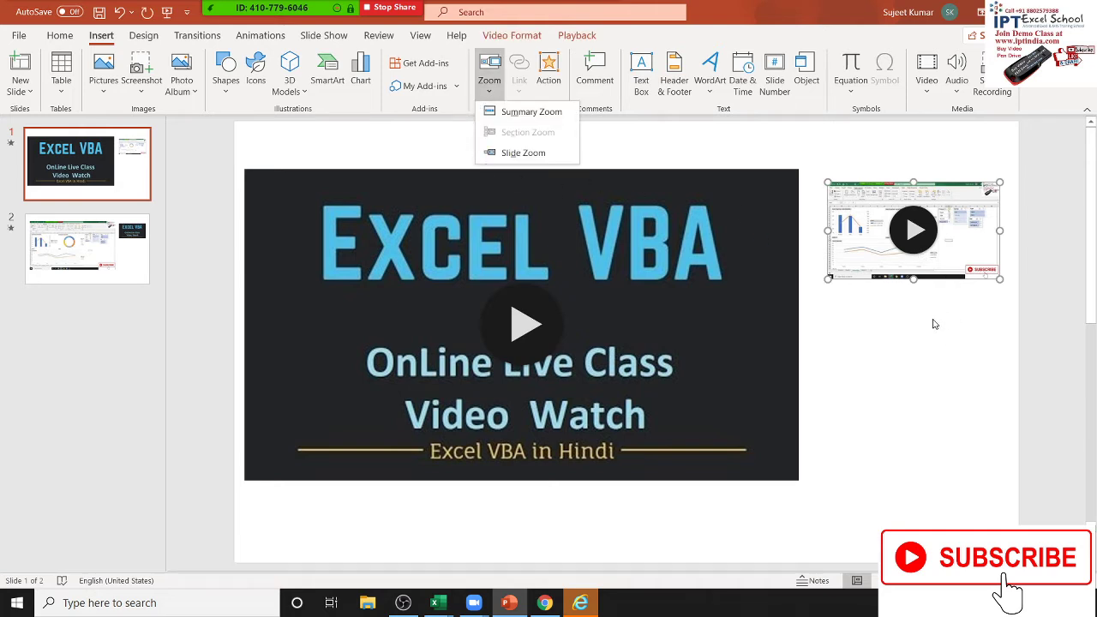
{"action": "left_click", "coordinate": [885, 267]}
{"action": "right_click", "coordinate": [886, 264]}
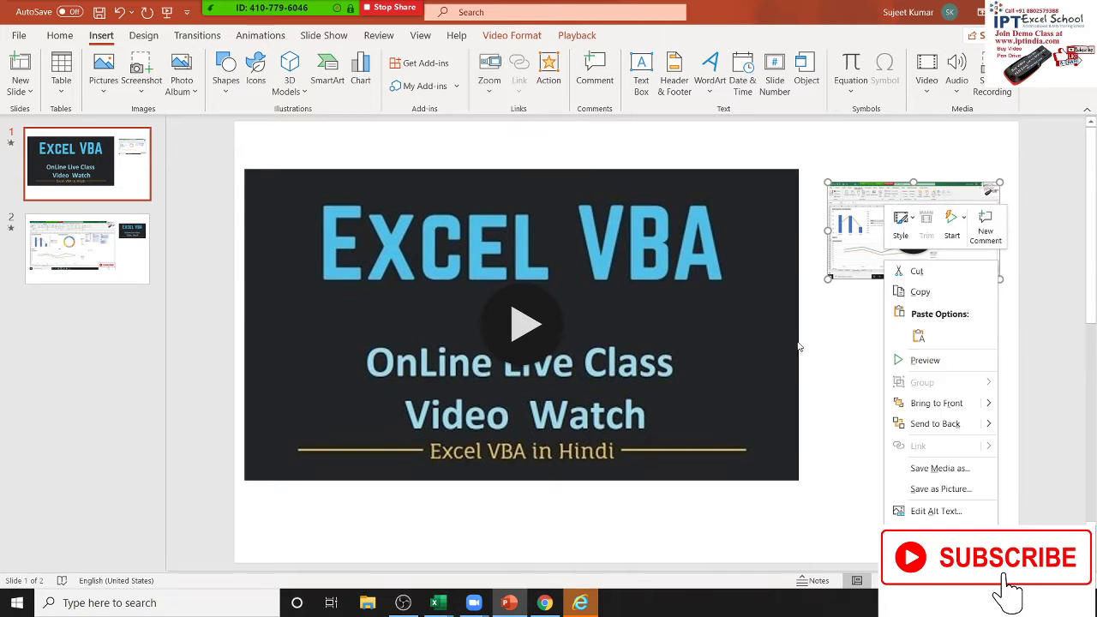
{"action": "left_click", "coordinate": [819, 362]}
{"action": "left_click", "coordinate": [862, 336]}
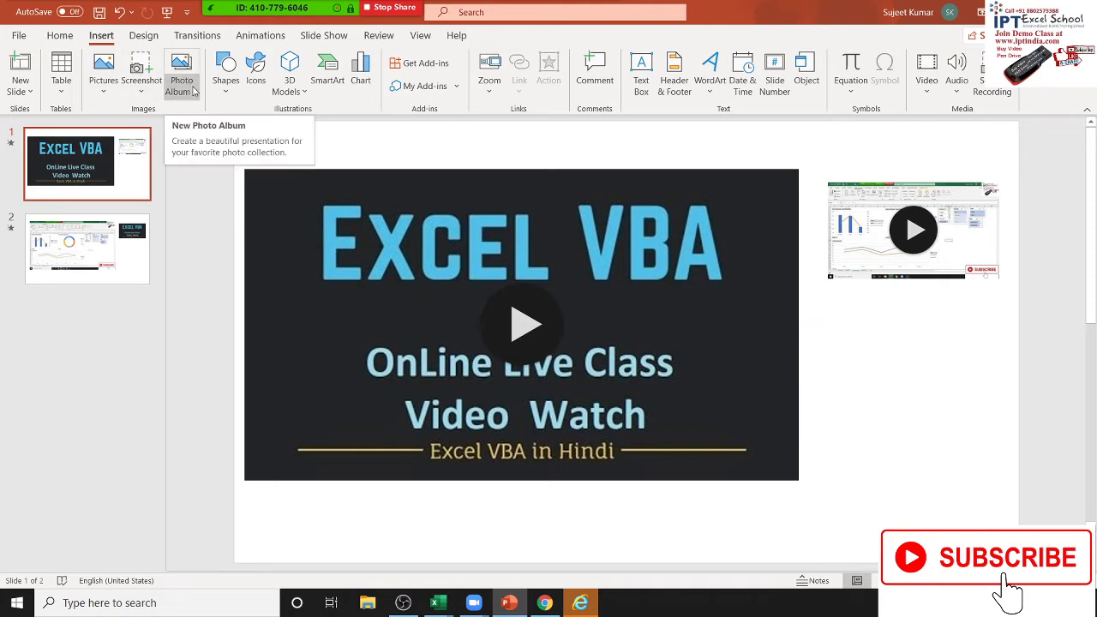
{"action": "left_click", "coordinate": [193, 90]}
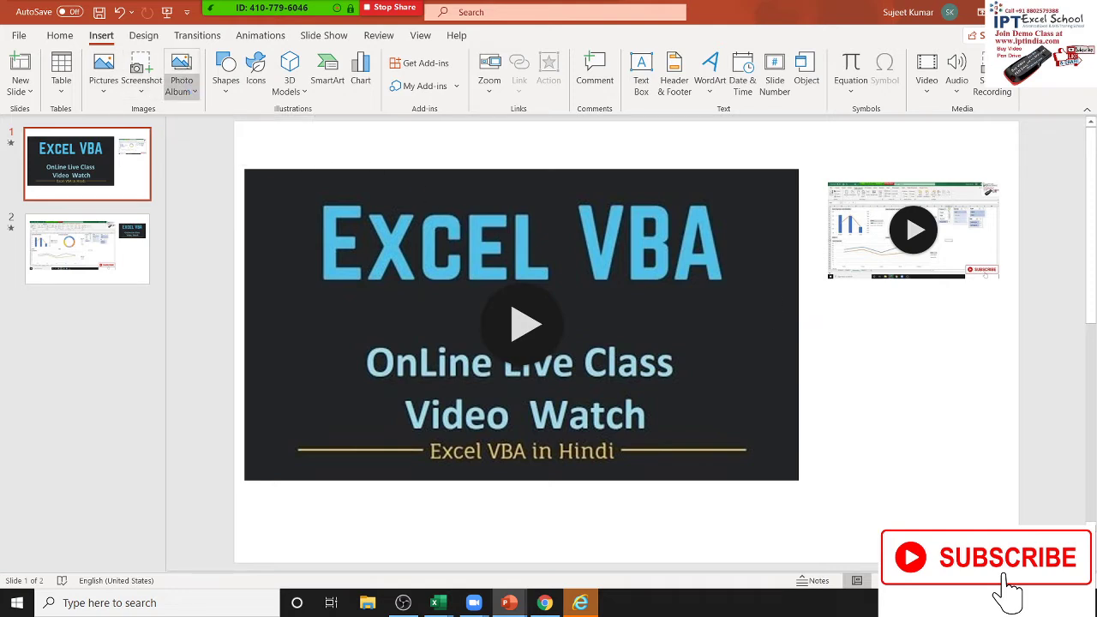
{"action": "key", "text": "F5"}
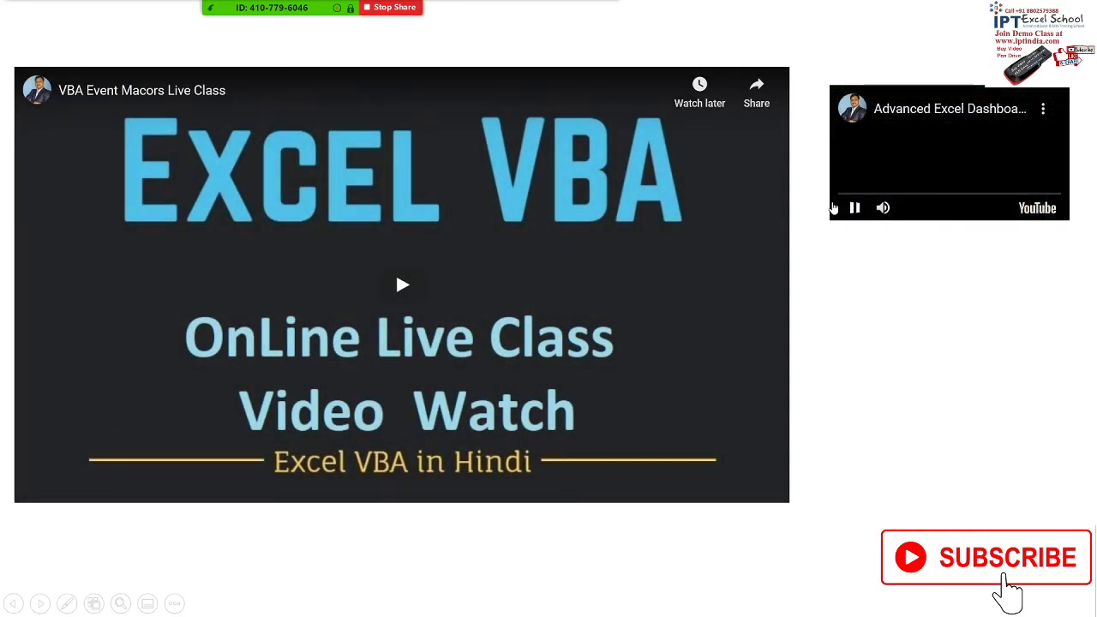
{"action": "left_click", "coordinate": [855, 207]}
{"action": "key", "text": "Escape"}
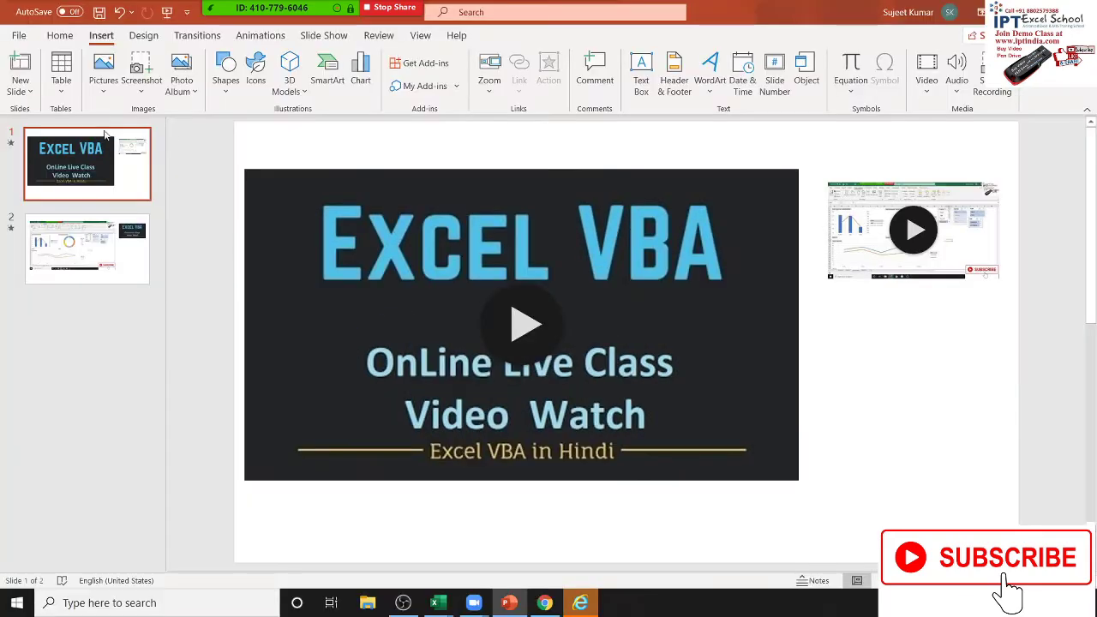
{"action": "left_click", "coordinate": [898, 279]}
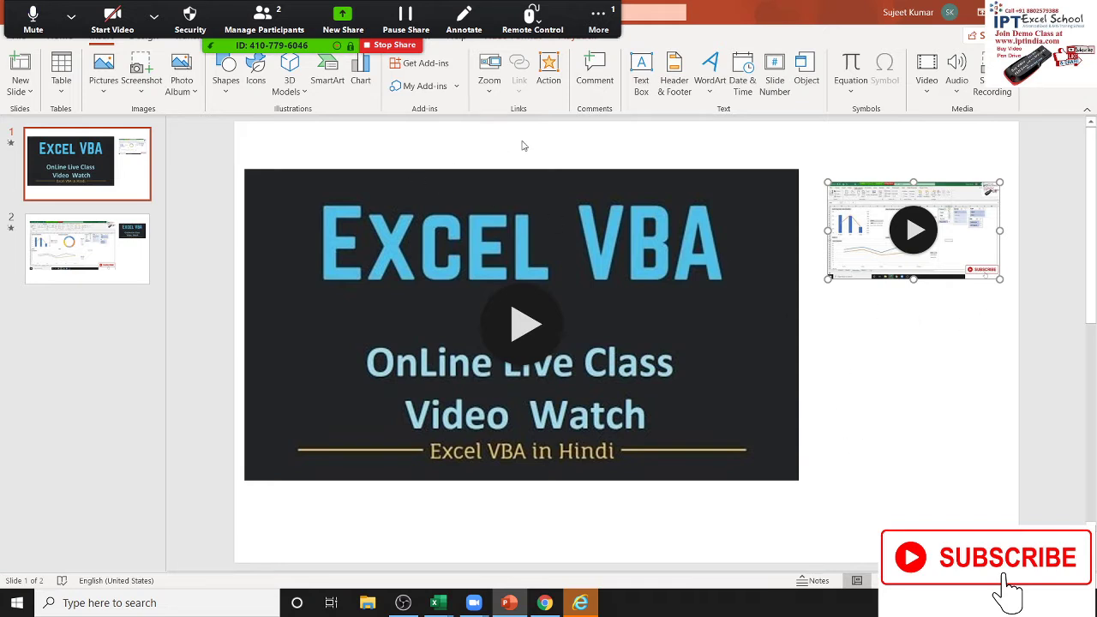
Insert a Slide Zoom linking to slide 2 onto slide 1
{"action": "left_click", "coordinate": [490, 98]}
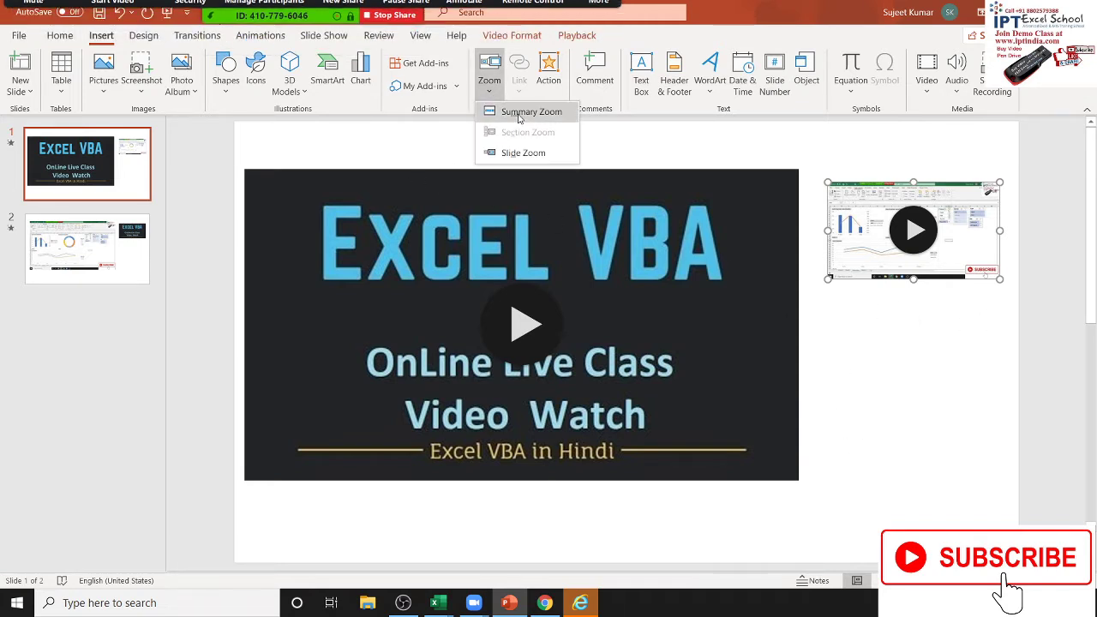
{"action": "left_click", "coordinate": [514, 152]}
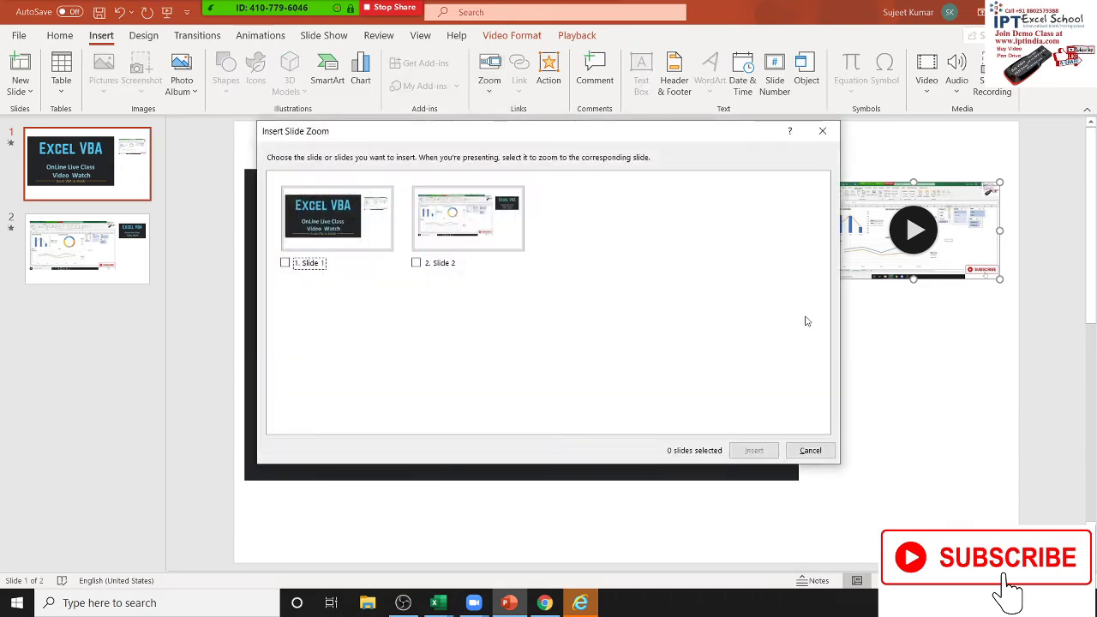
{"action": "left_click", "coordinate": [426, 270]}
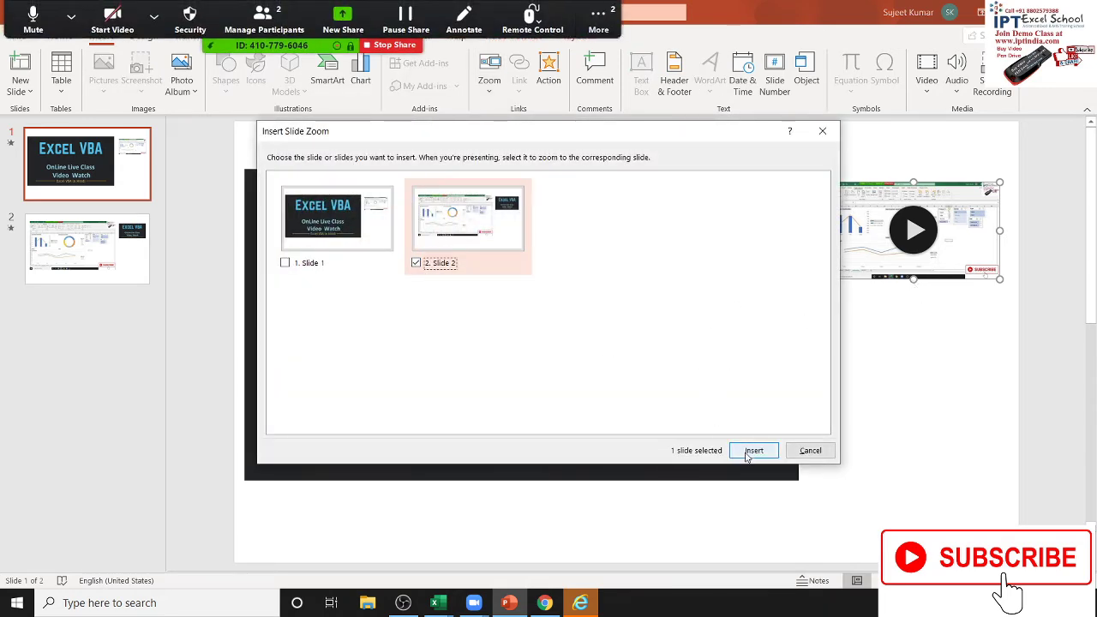
{"action": "left_click", "coordinate": [753, 450]}
Delete the small top-right Slicer video and move the slide zoom into its spot
{"action": "left_click_drag", "start_coordinate": [625, 343], "coordinate": [919, 418]}
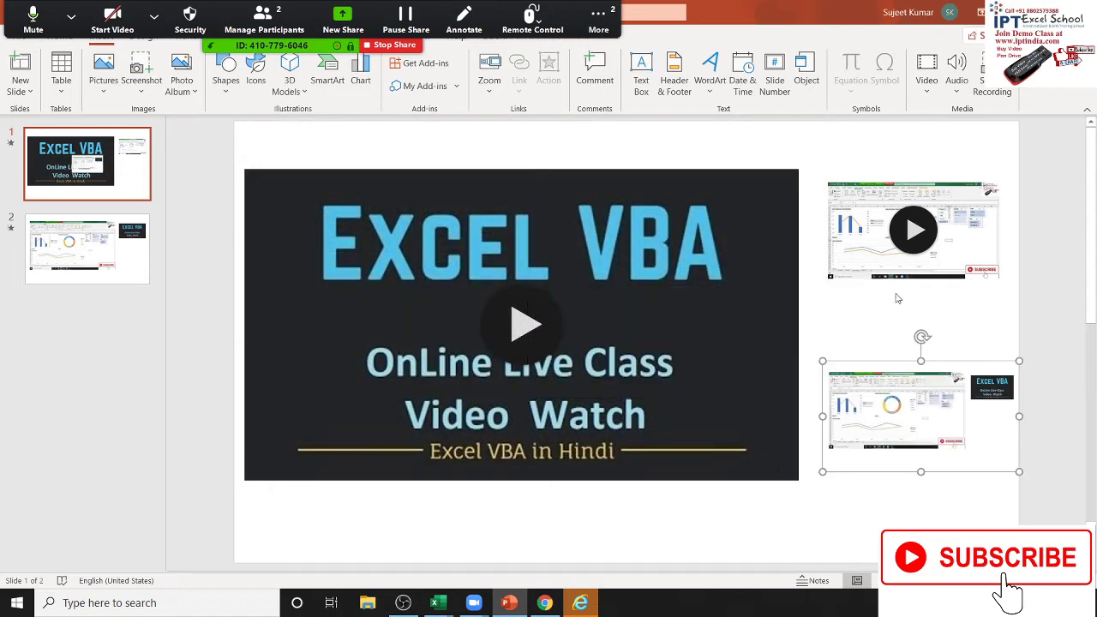
{"action": "left_click", "coordinate": [890, 278]}
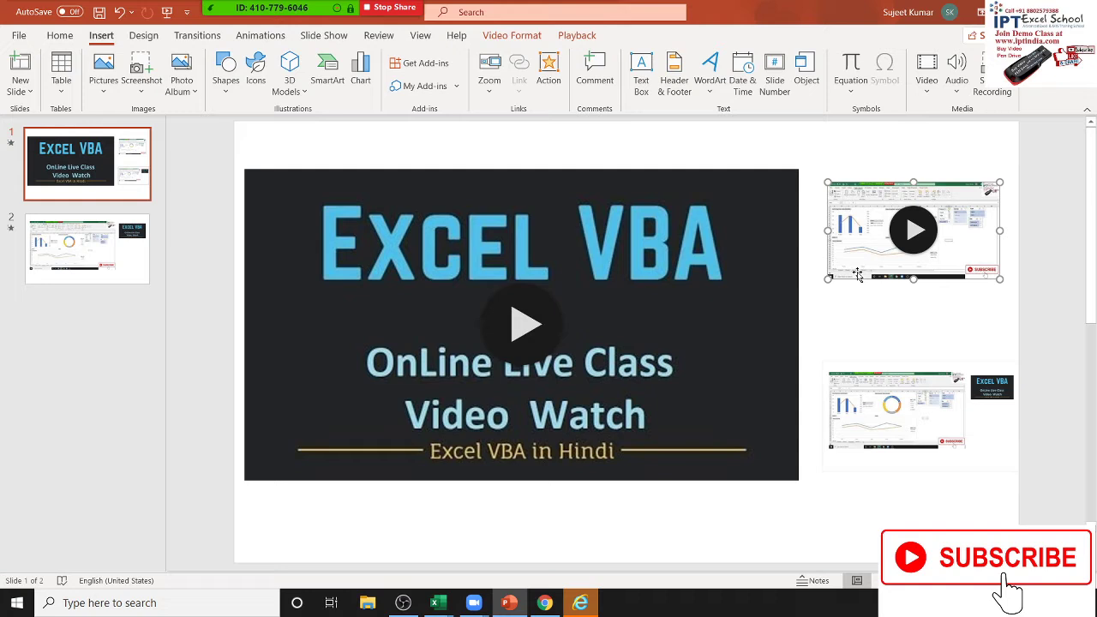
{"action": "key", "text": "Delete"}
{"action": "left_click_drag", "start_coordinate": [858, 418], "coordinate": [861, 218]}
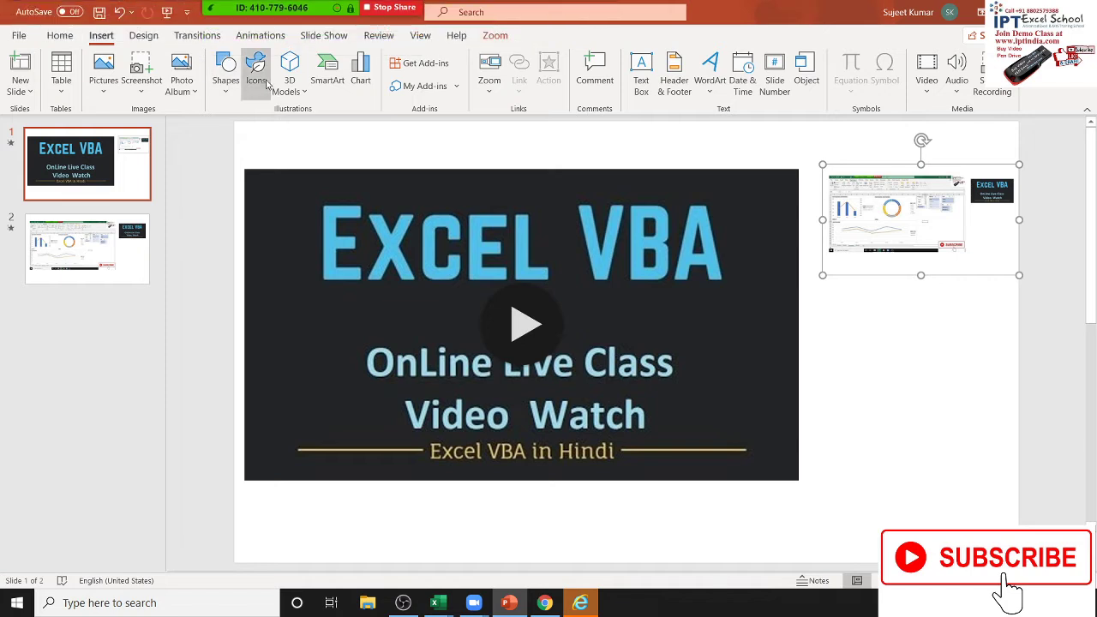
Look over the Design and Zoom format options, then deselect the slide zoom
{"action": "left_click", "coordinate": [151, 43]}
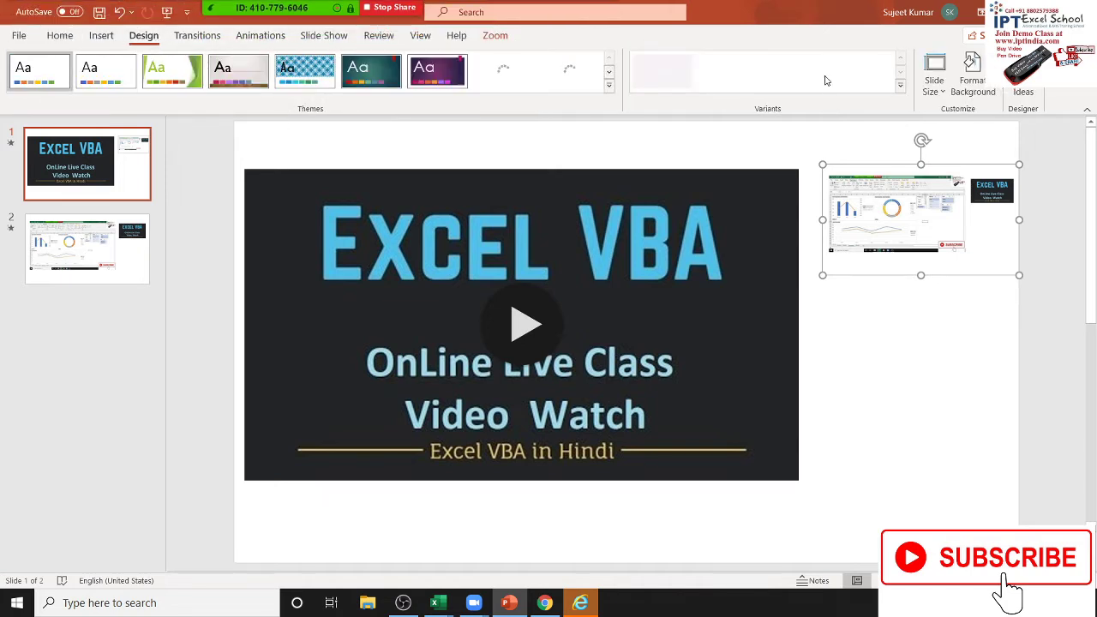
{"action": "left_click", "coordinate": [494, 38]}
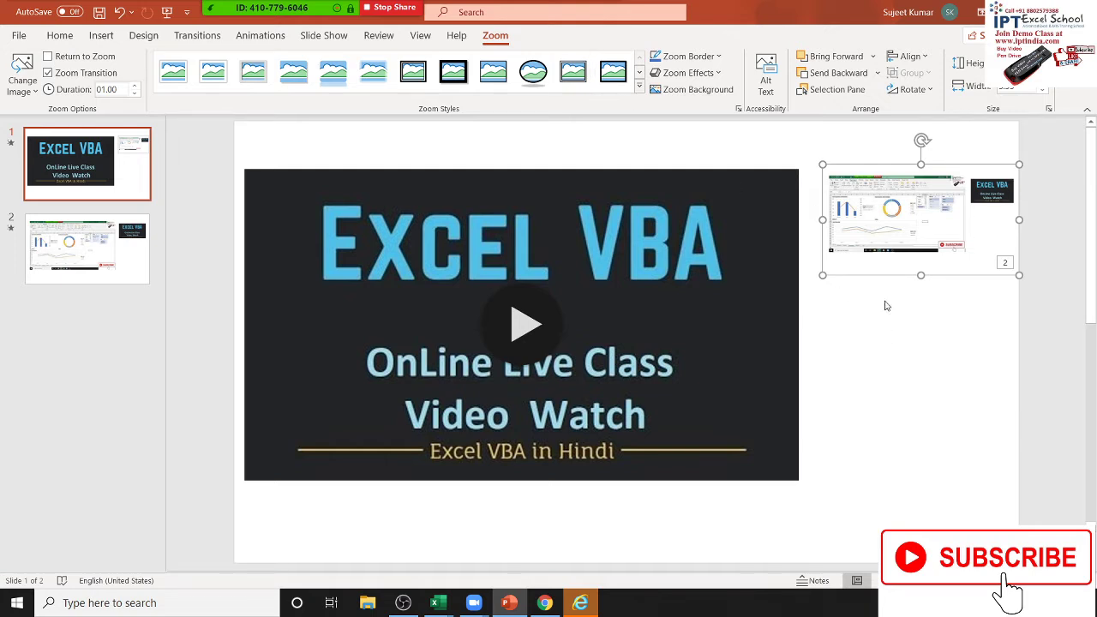
{"action": "left_click", "coordinate": [951, 353]}
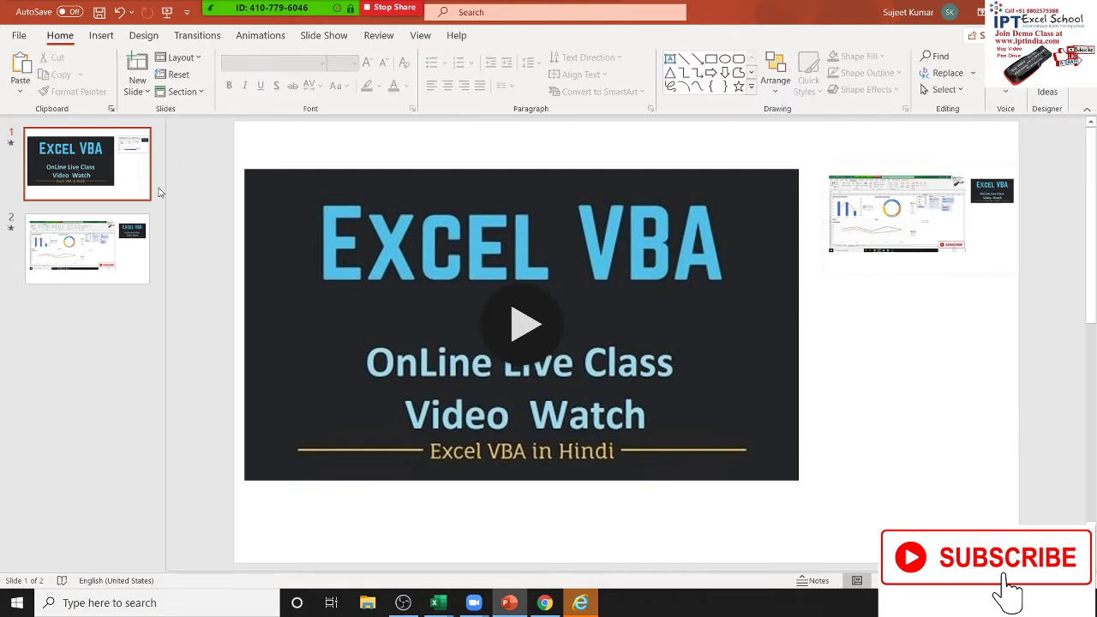
Run the slide show with F5, jump to slide 2 via the zoom, then exit
{"action": "key", "text": "F5"}
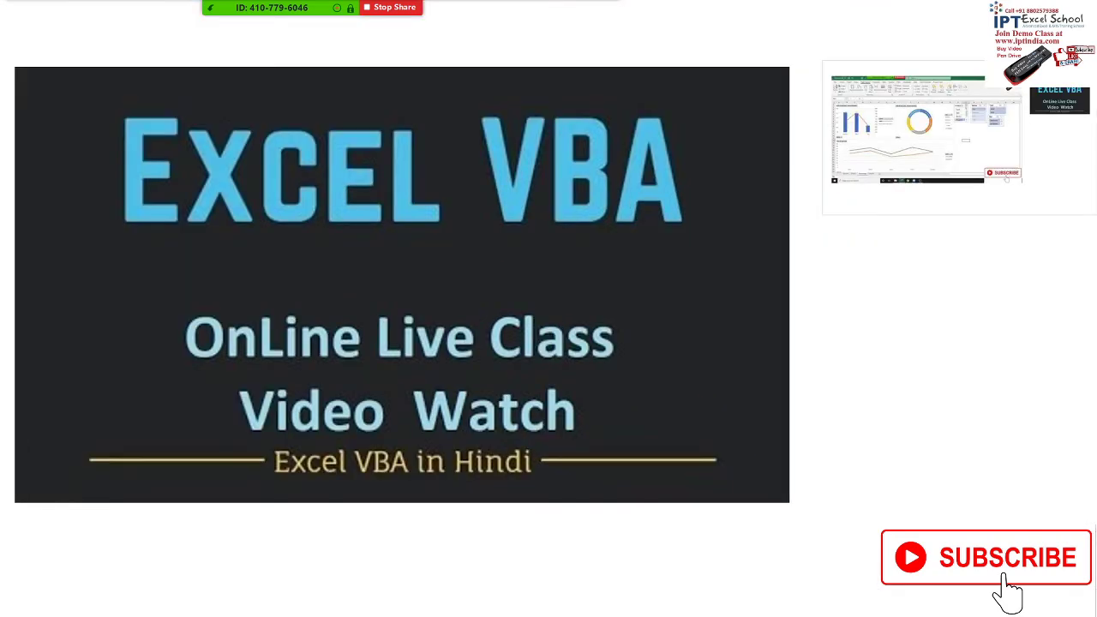
{"action": "left_click", "coordinate": [870, 195]}
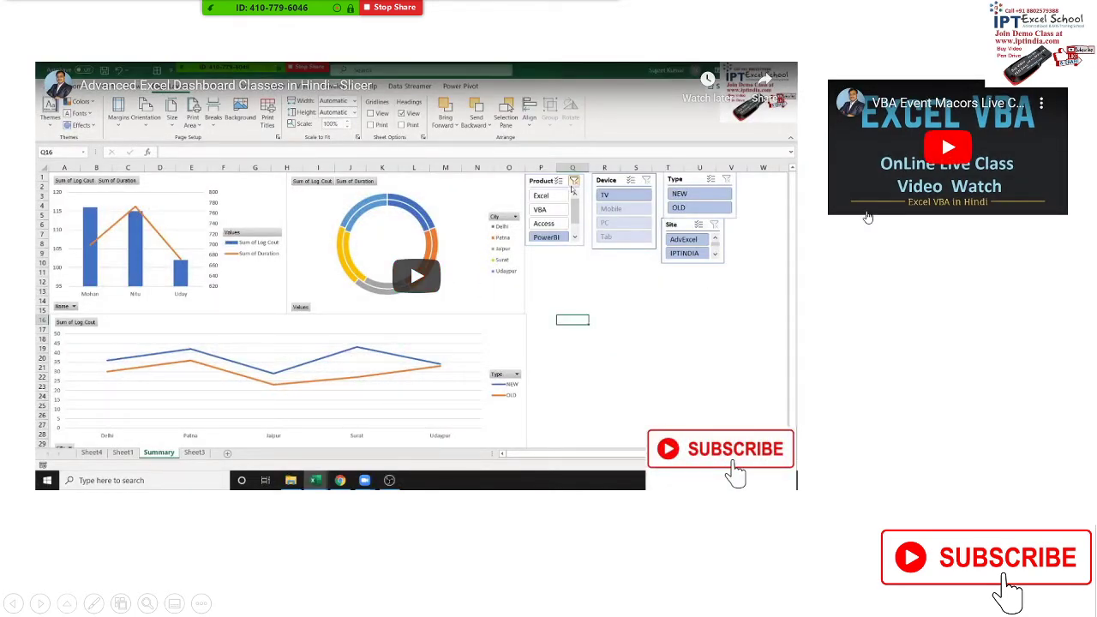
{"action": "key", "text": "Escape"}
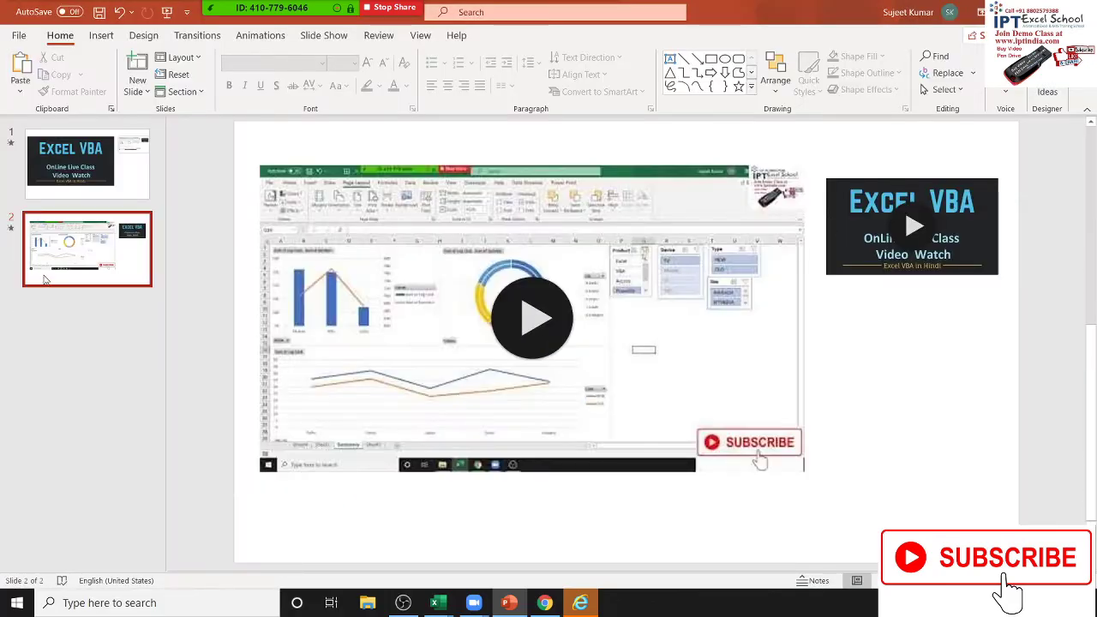
Return to editing with slide 2 displayed, briefly selecting its small Excel VBA video
{"action": "left_click", "coordinate": [79, 184]}
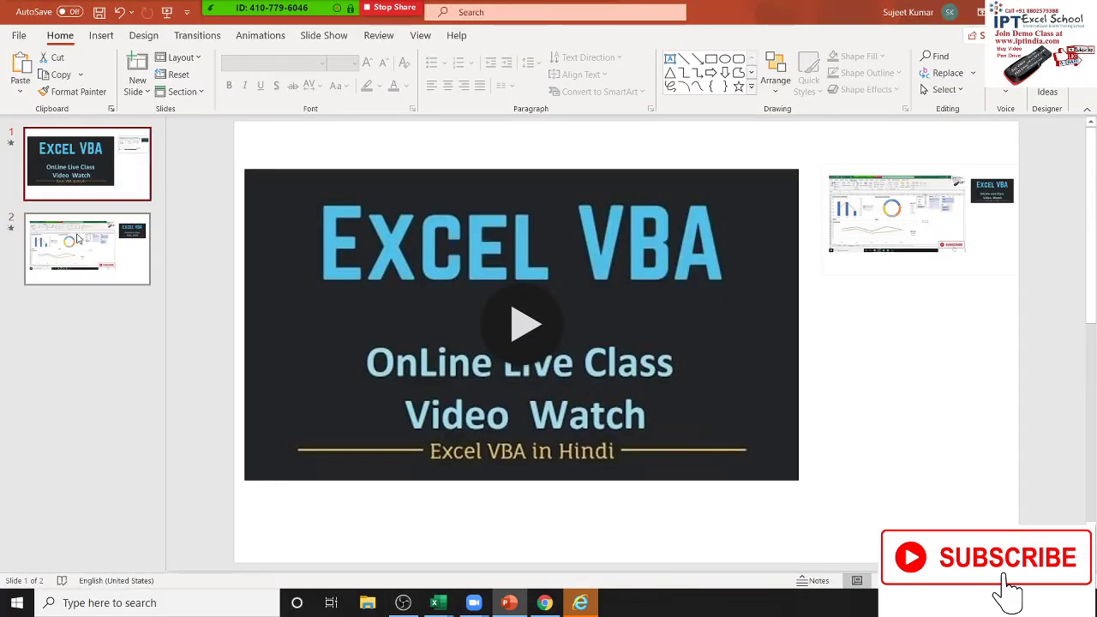
{"action": "left_click", "coordinate": [82, 253]}
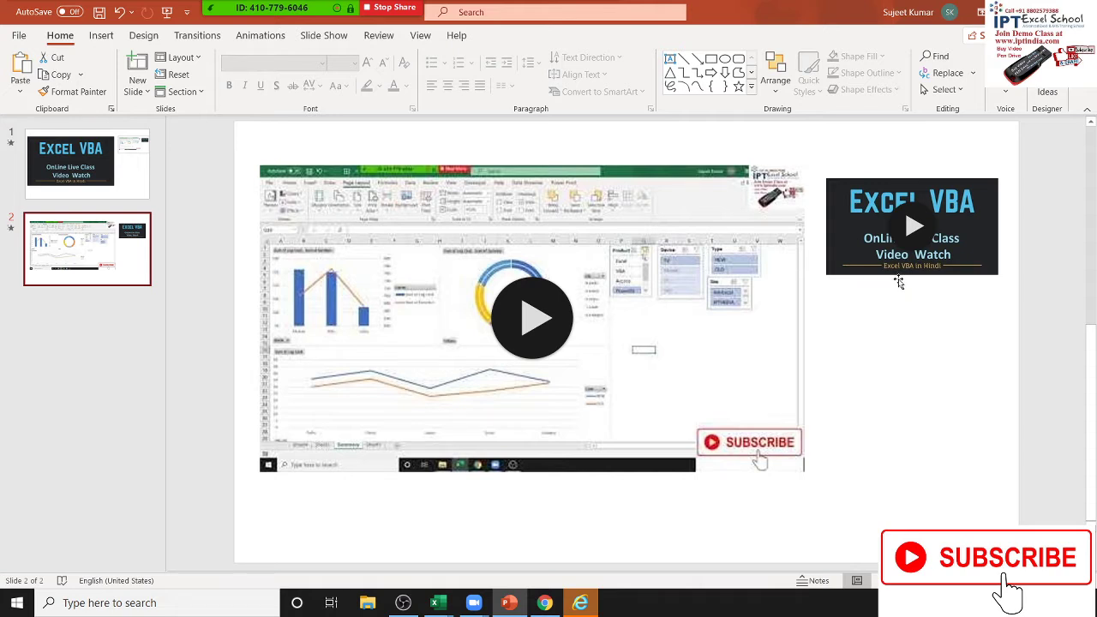
{"action": "left_click", "coordinate": [898, 279]}
{"action": "left_click", "coordinate": [851, 302]}
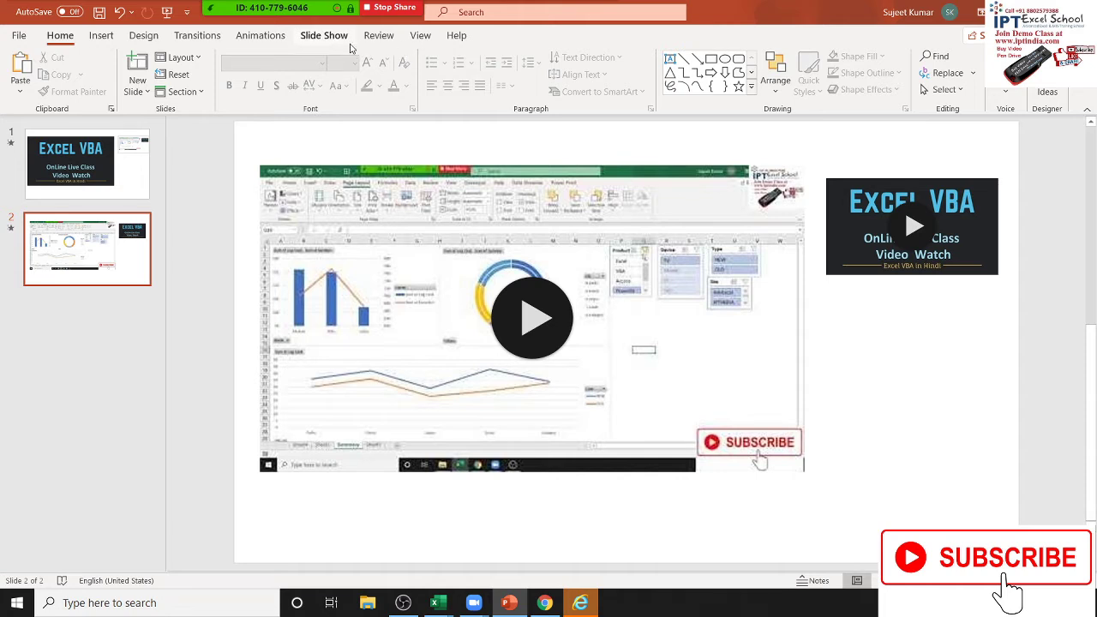
Insert a Slide Zoom linking to slide 1 onto slide 2, abandoning a Summary Zoom attempt
{"action": "left_click", "coordinate": [322, 36]}
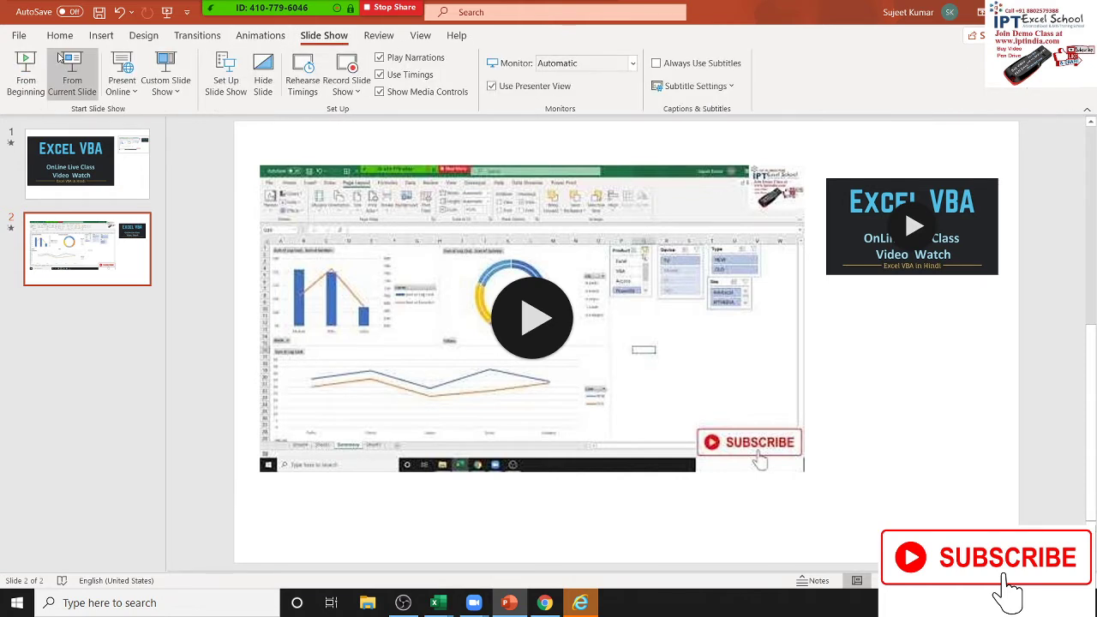
{"action": "left_click", "coordinate": [101, 36]}
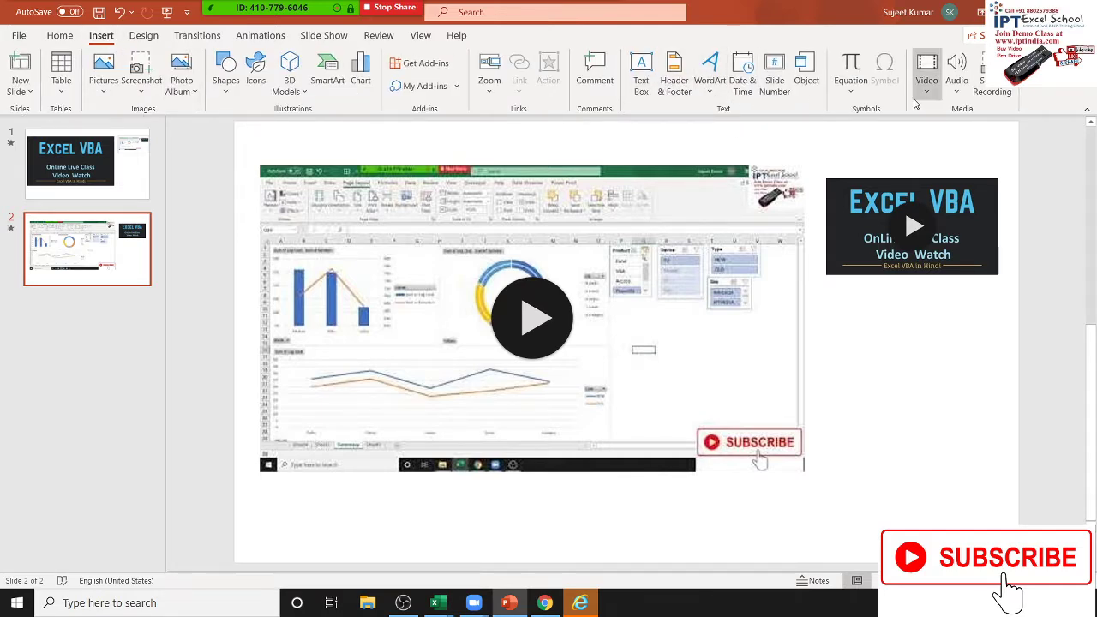
{"action": "left_click", "coordinate": [485, 87]}
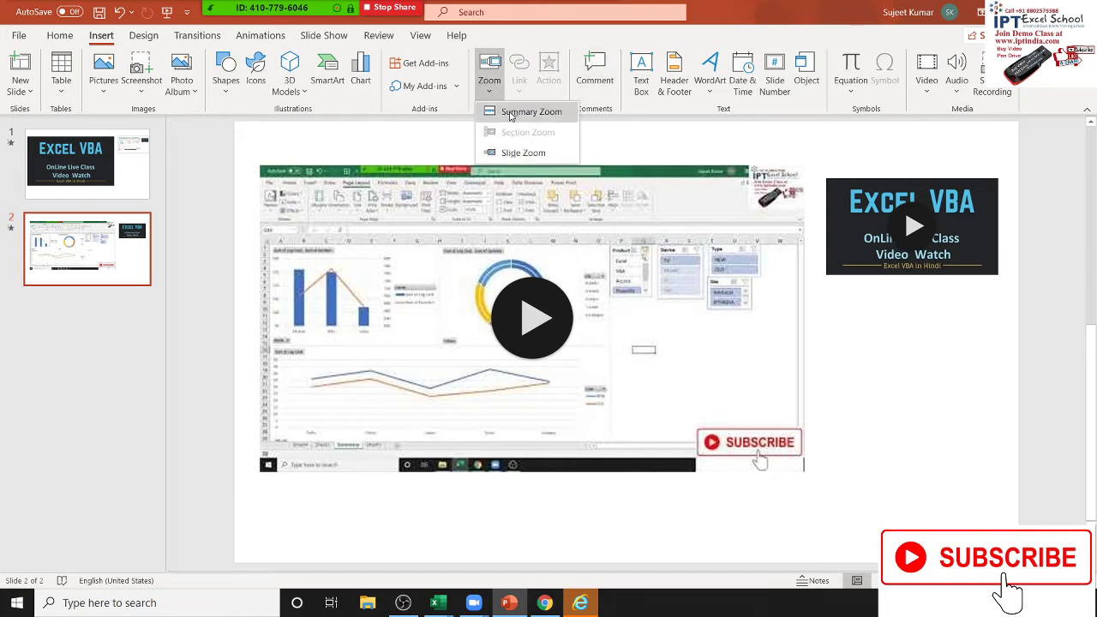
{"action": "left_click", "coordinate": [511, 112]}
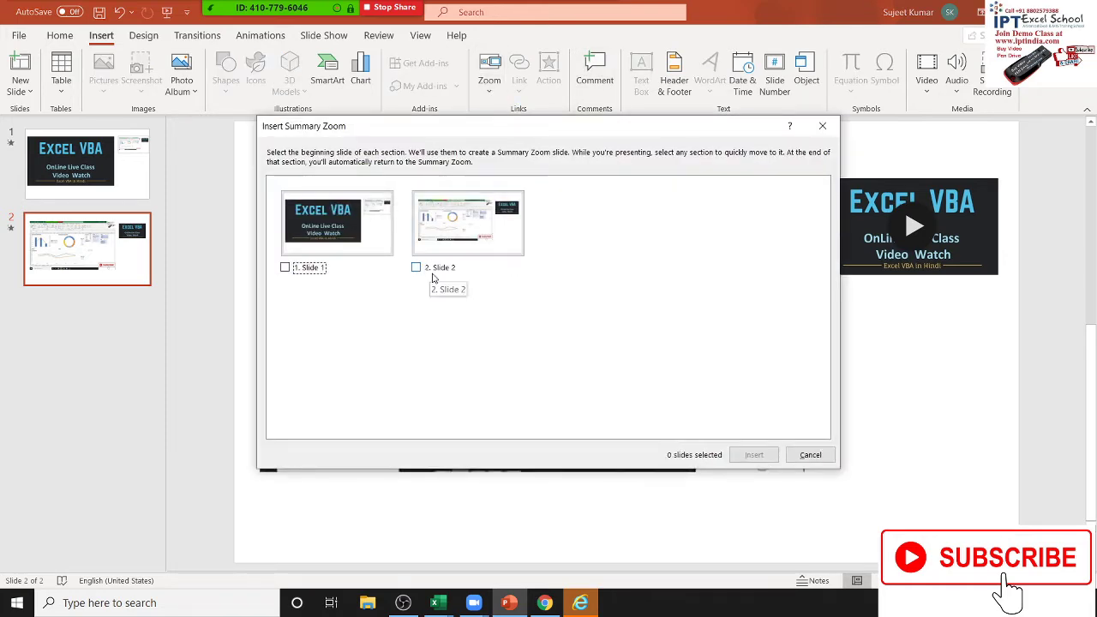
{"action": "key", "text": "Escape"}
{"action": "left_click", "coordinate": [490, 88]}
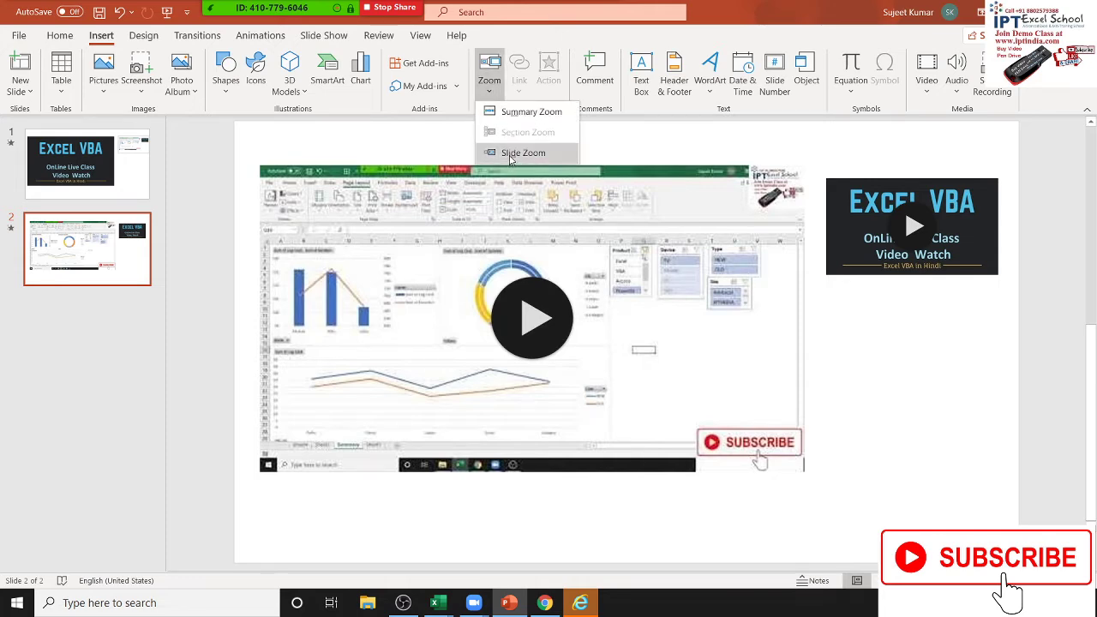
{"action": "left_click", "coordinate": [511, 155]}
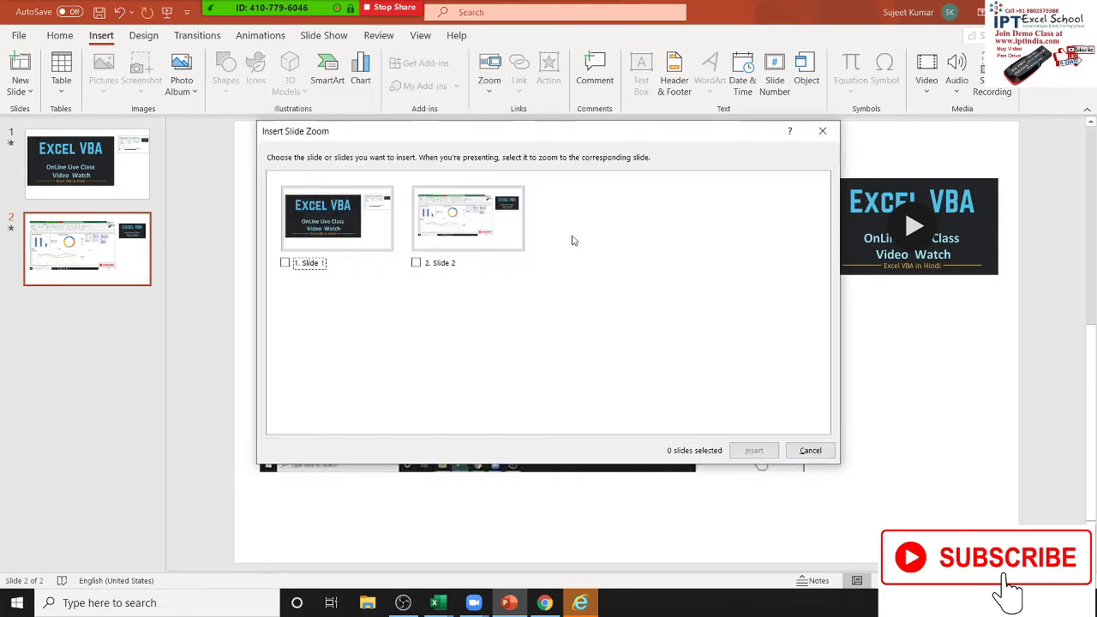
{"action": "left_click", "coordinate": [288, 264]}
{"action": "left_click", "coordinate": [753, 450]}
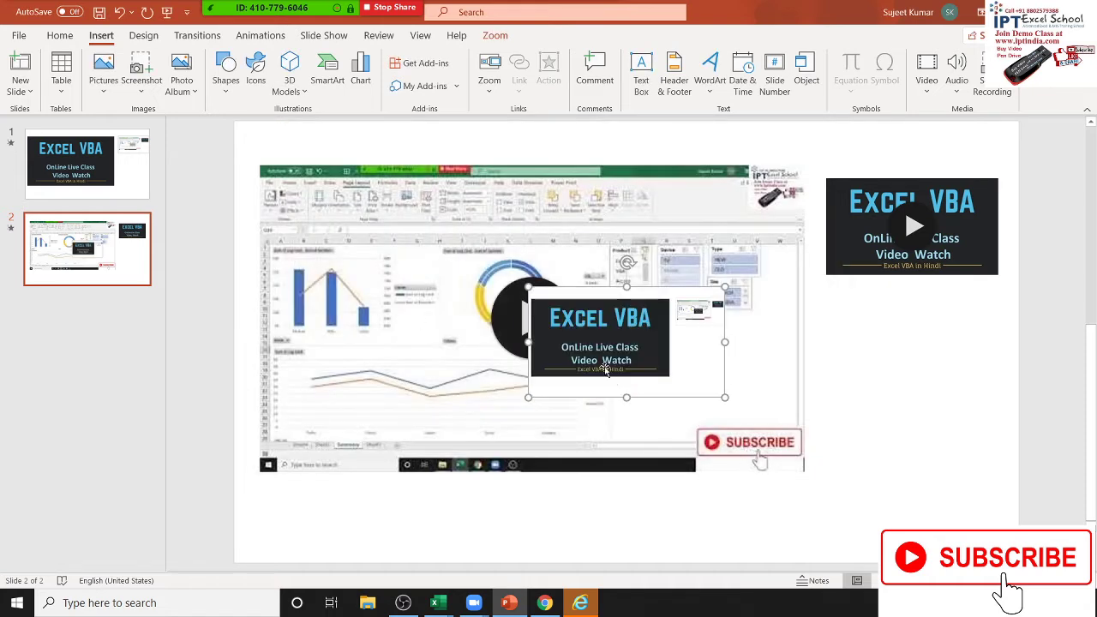
Delete the small Excel VBA video and fit a smaller slide 1 zoom at top right
{"action": "left_click_drag", "start_coordinate": [603, 365], "coordinate": [940, 419]}
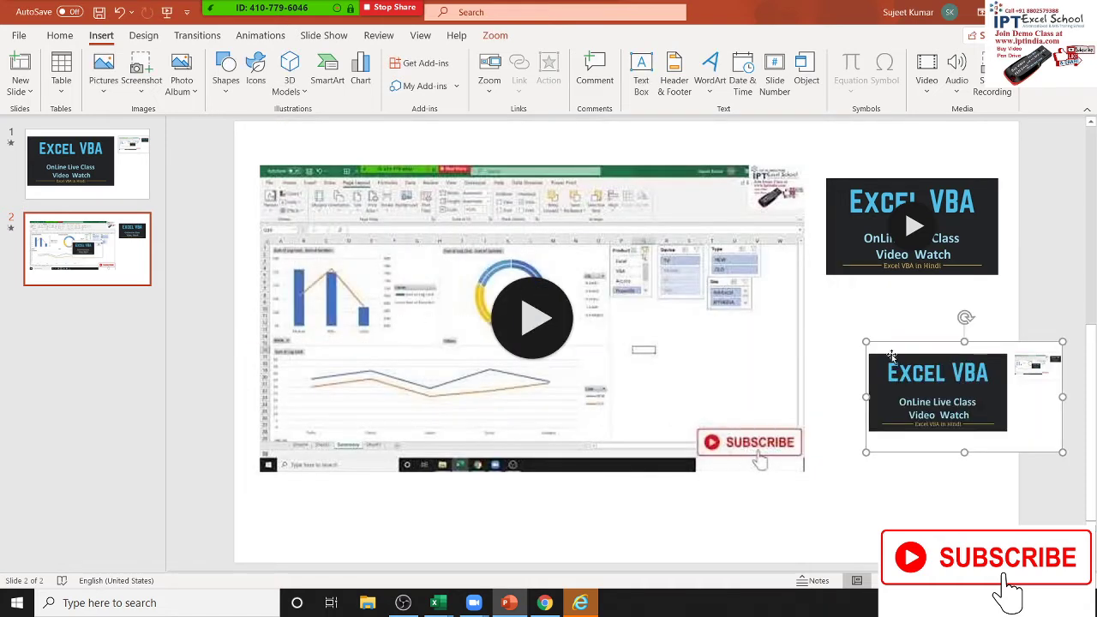
{"action": "left_click", "coordinate": [864, 270]}
{"action": "key", "text": "Delete"}
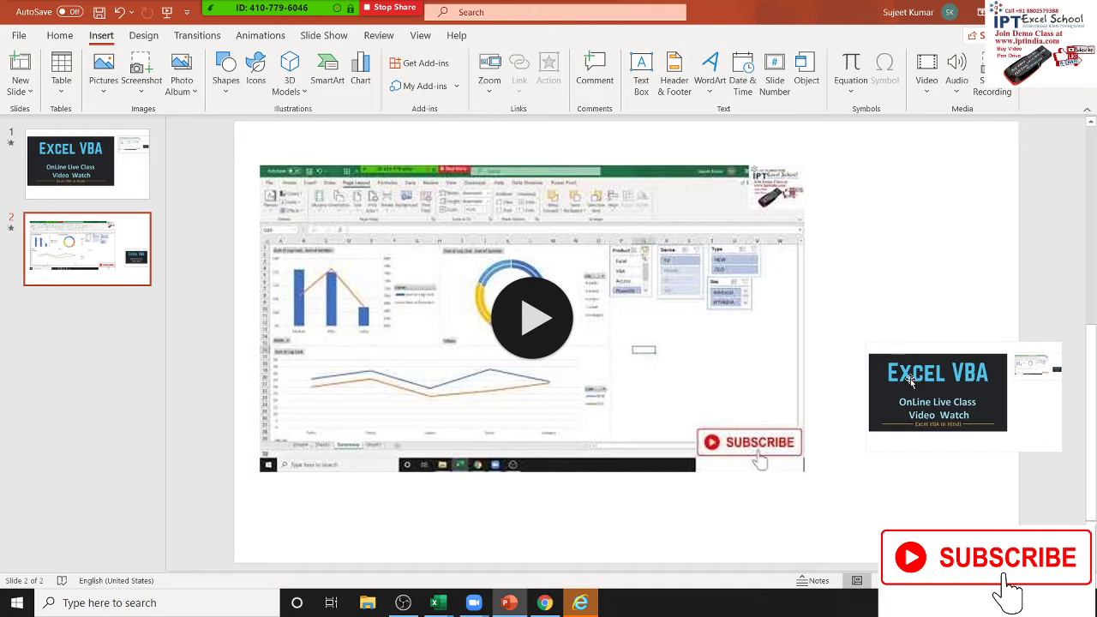
{"action": "left_click_drag", "start_coordinate": [908, 375], "coordinate": [866, 213]}
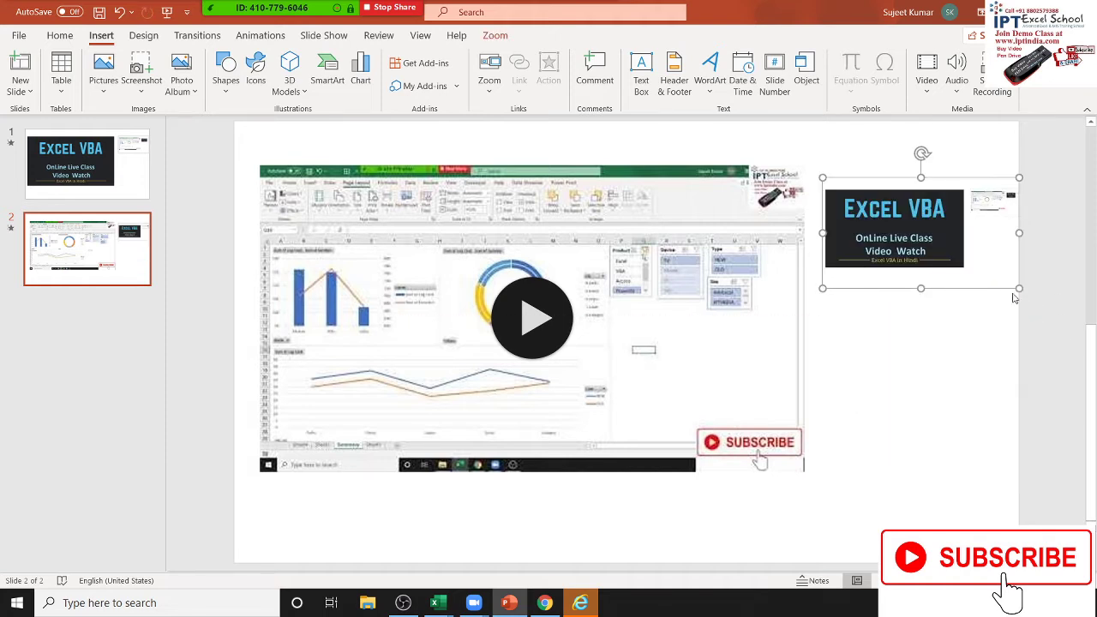
{"action": "left_click_drag", "start_coordinate": [1019, 289], "coordinate": [982, 268]}
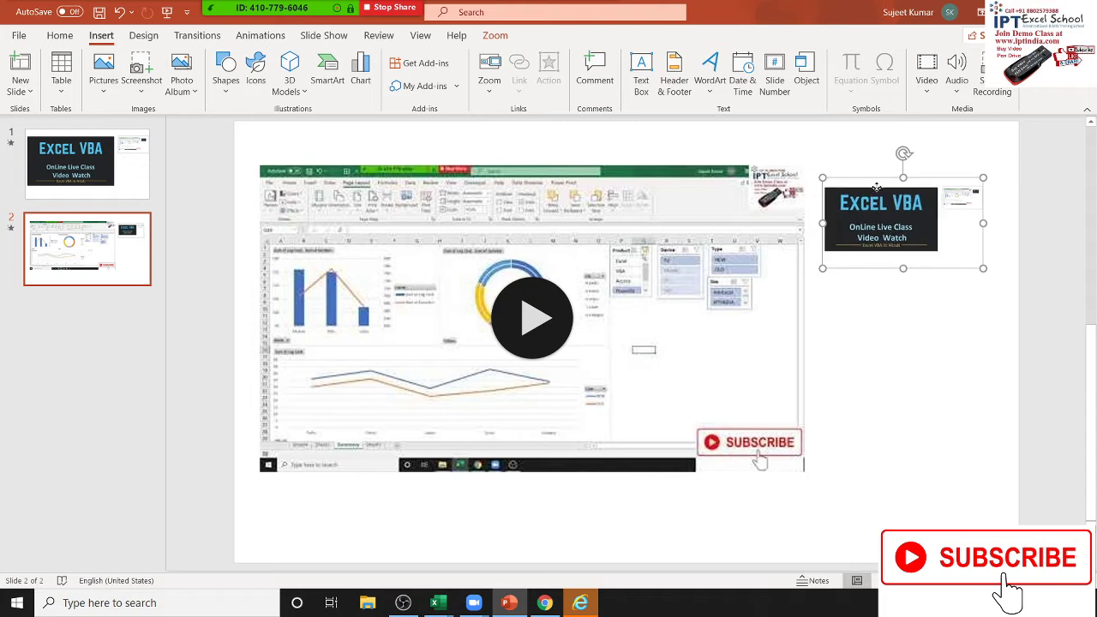
{"action": "left_click_drag", "start_coordinate": [876, 187], "coordinate": [886, 188]}
{"action": "left_click", "coordinate": [869, 339]}
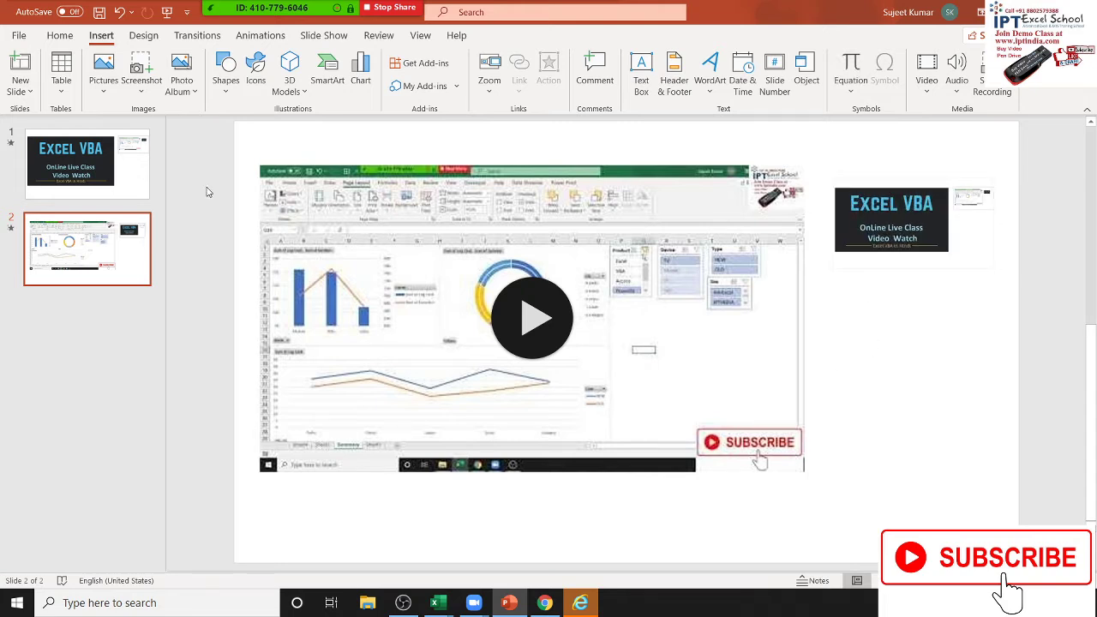
{"action": "key", "text": "F5"}
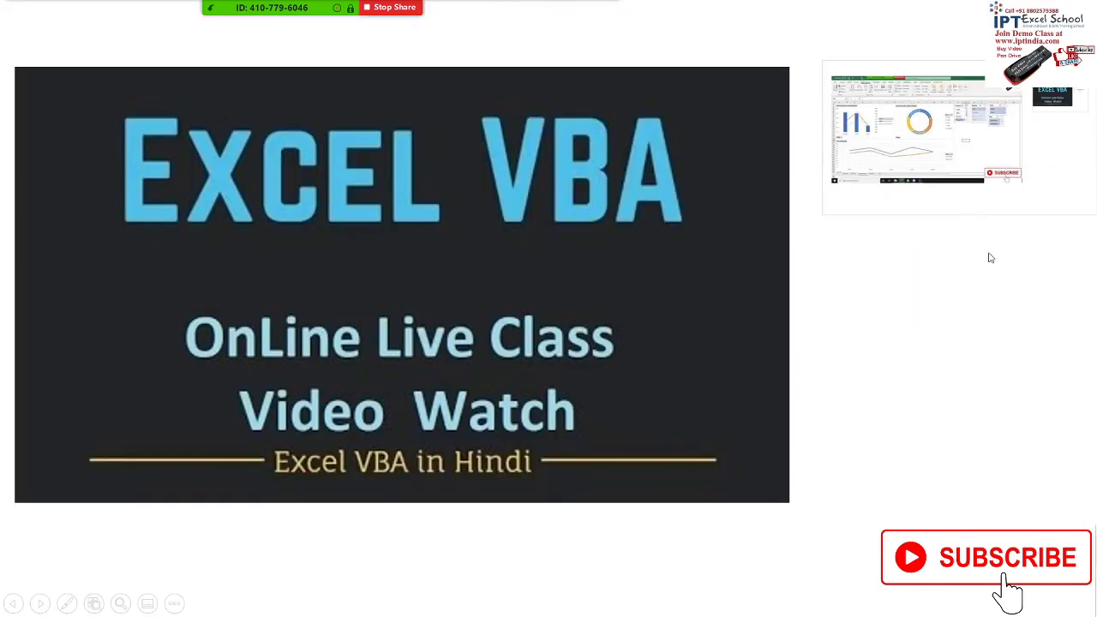
{"action": "left_click", "coordinate": [696, 261]}
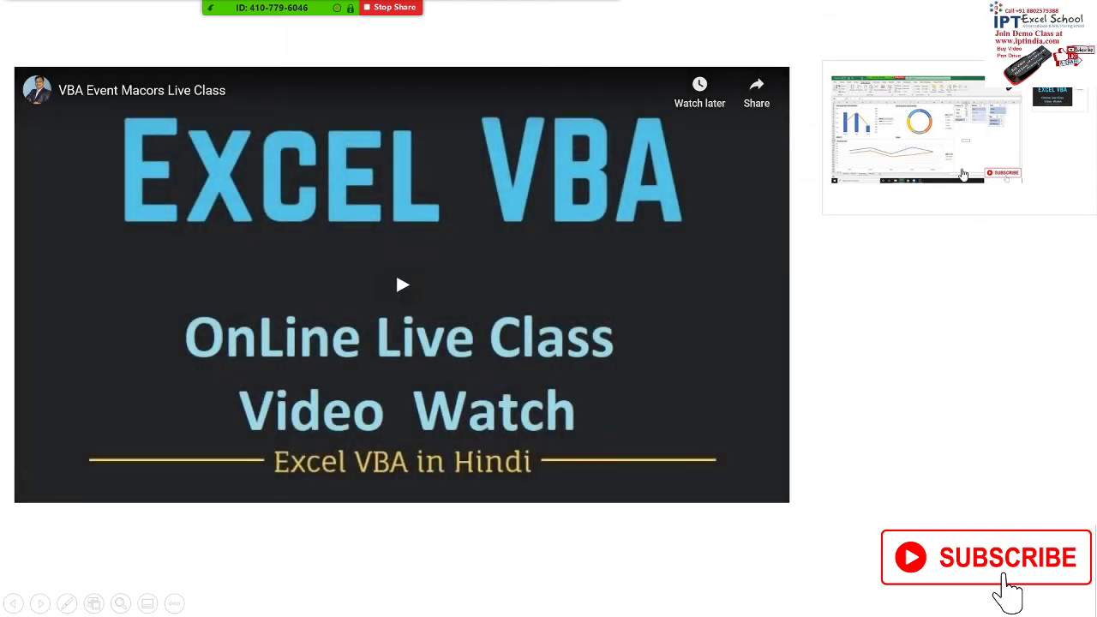
{"action": "left_click", "coordinate": [960, 137]}
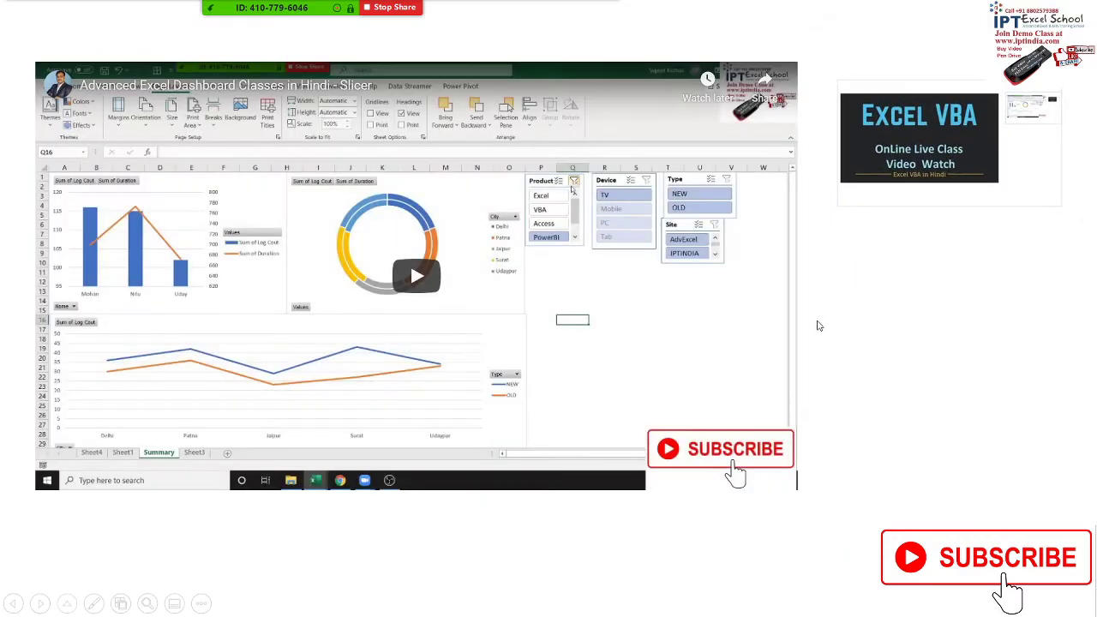
{"action": "left_click", "coordinate": [977, 163]}
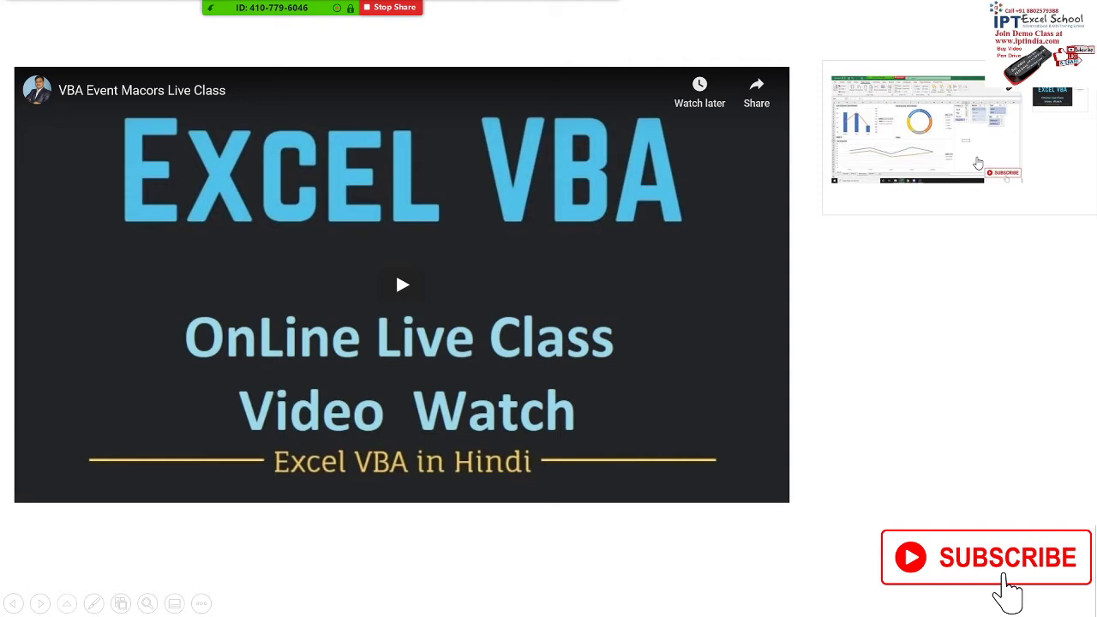
{"action": "left_click", "coordinate": [978, 163]}
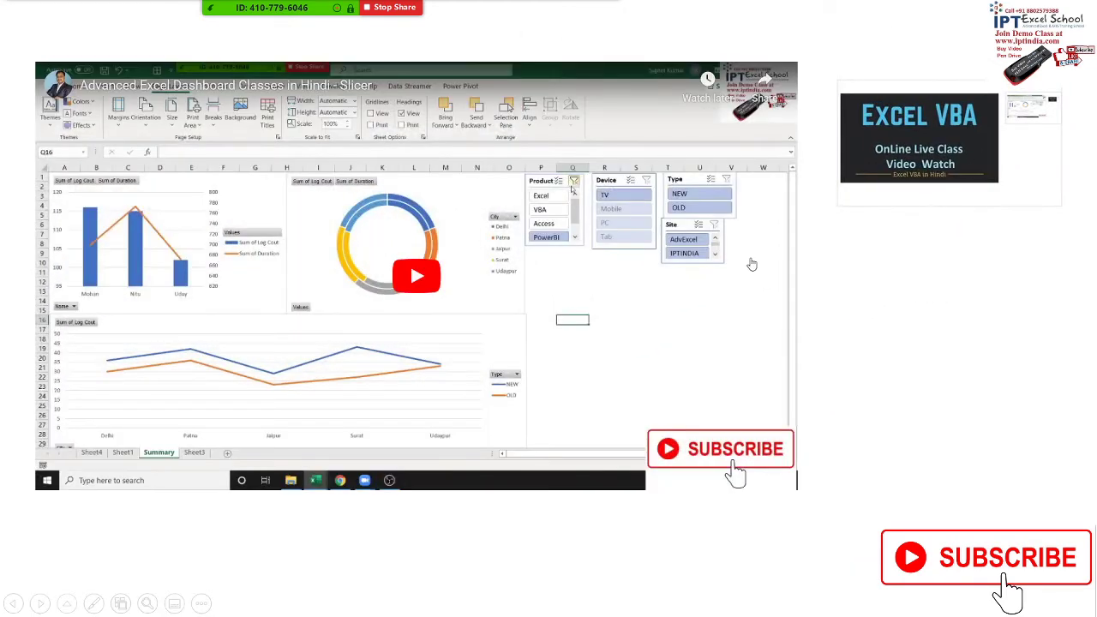
{"action": "left_click", "coordinate": [914, 190]}
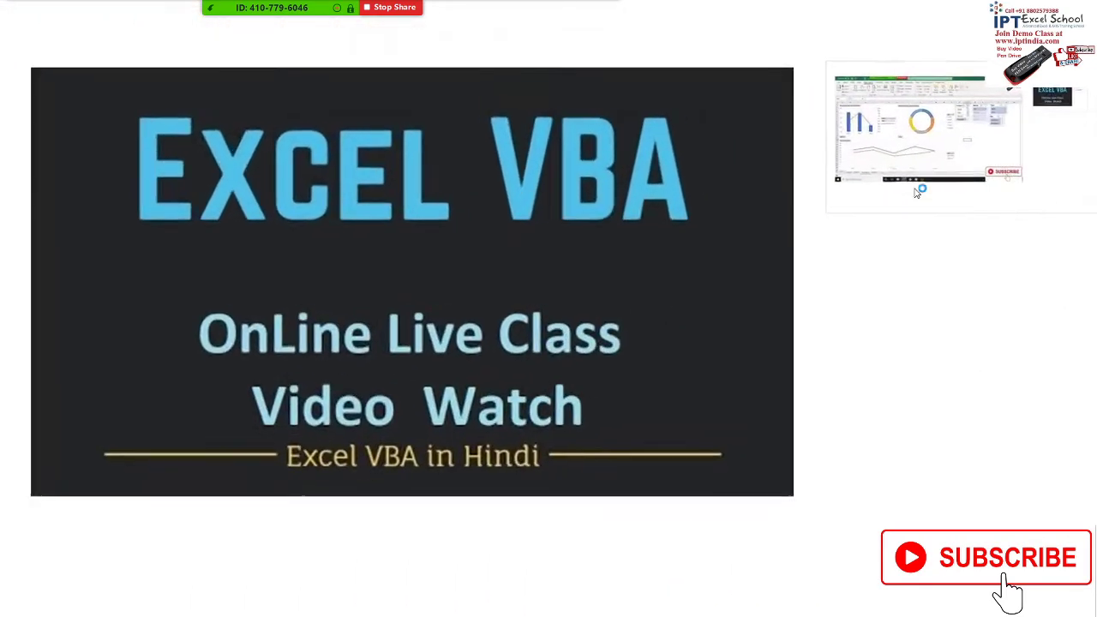
{"action": "left_click", "coordinate": [914, 183]}
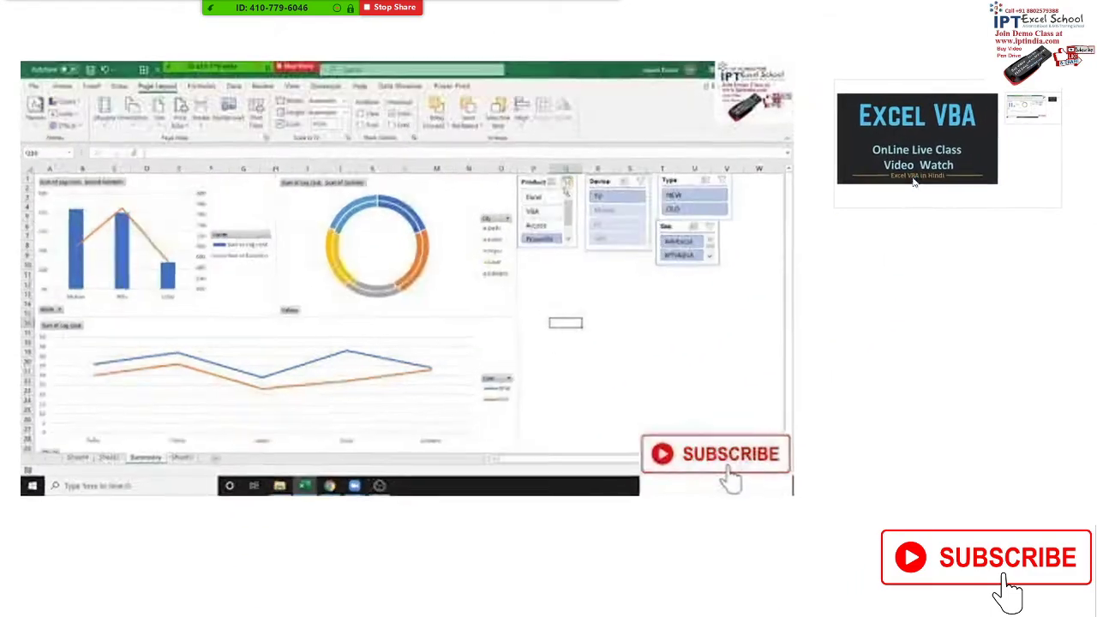
{"action": "left_click", "coordinate": [916, 180]}
{"action": "left_click", "coordinate": [914, 182]}
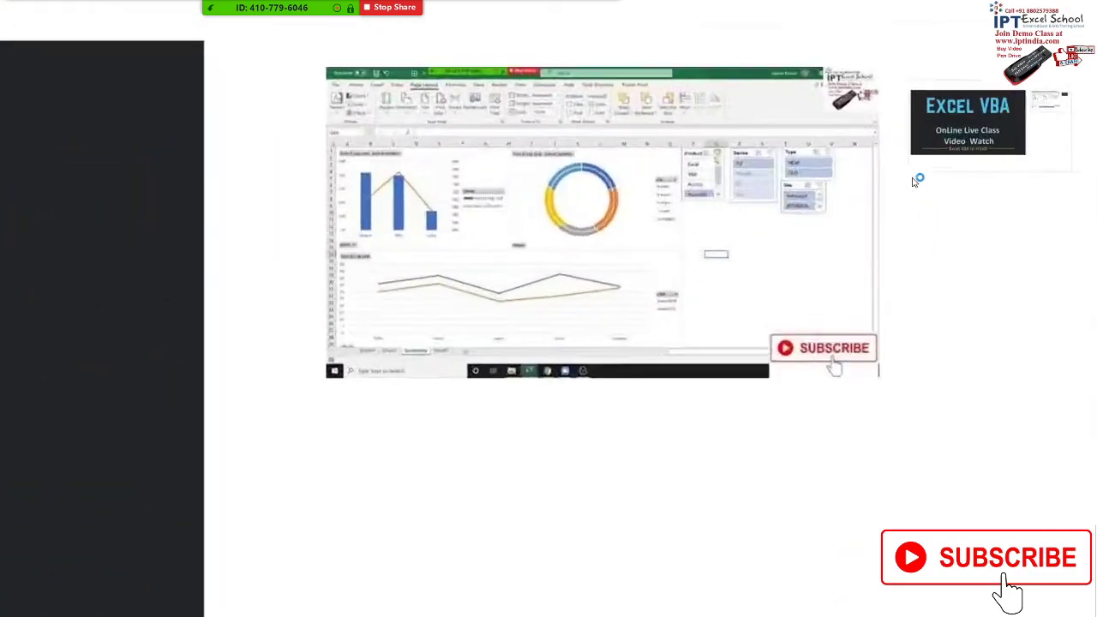
{"action": "left_click", "coordinate": [915, 181]}
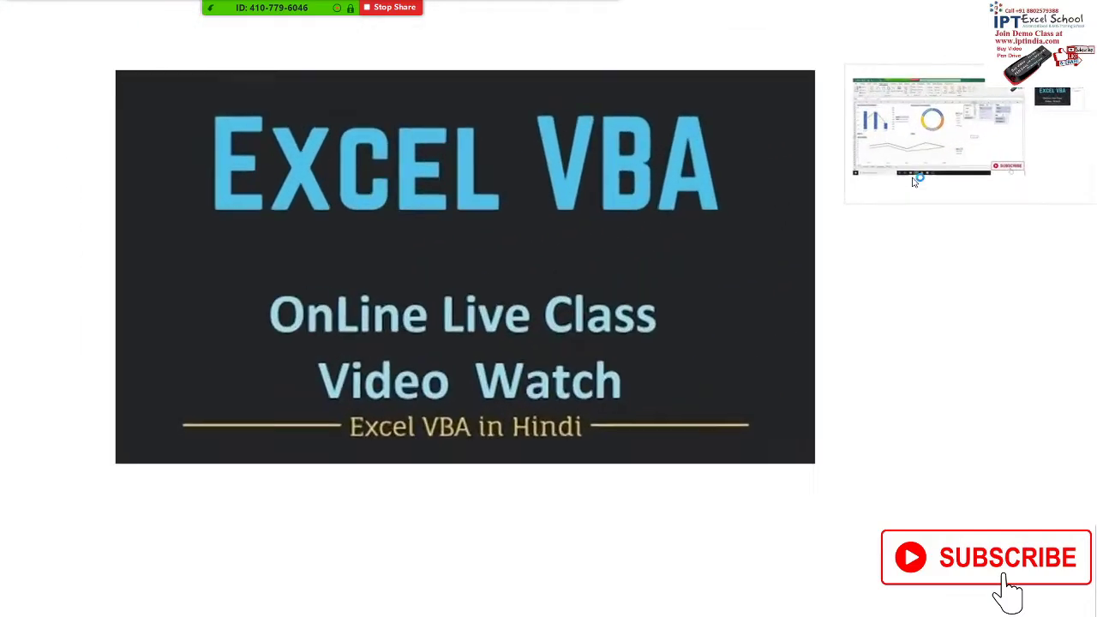
{"action": "left_click", "coordinate": [913, 179]}
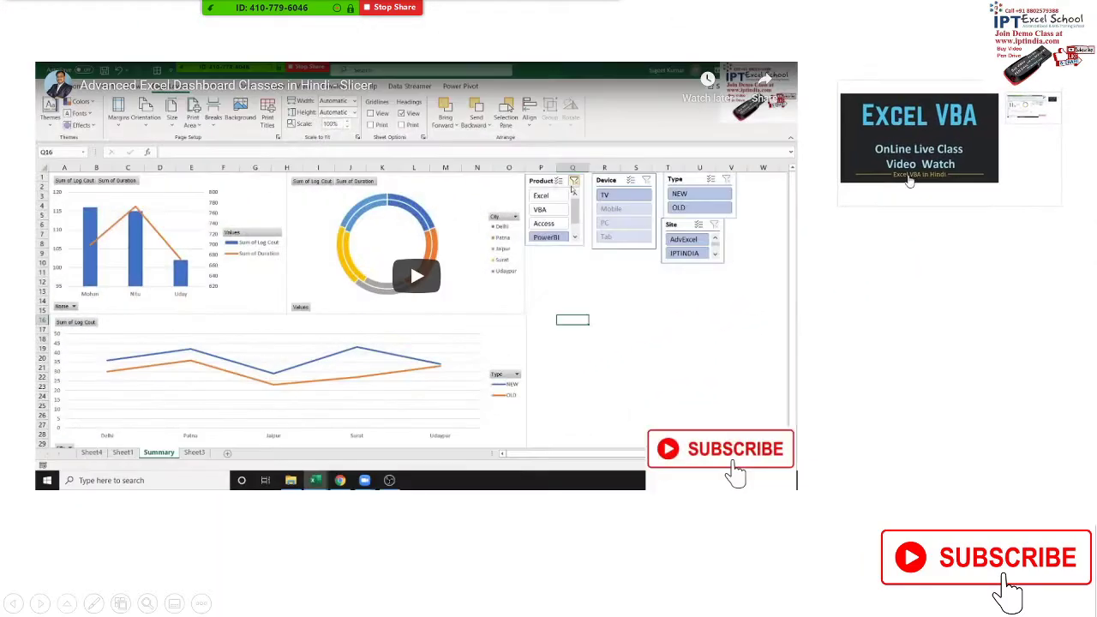
{"action": "key", "text": "Escape"}
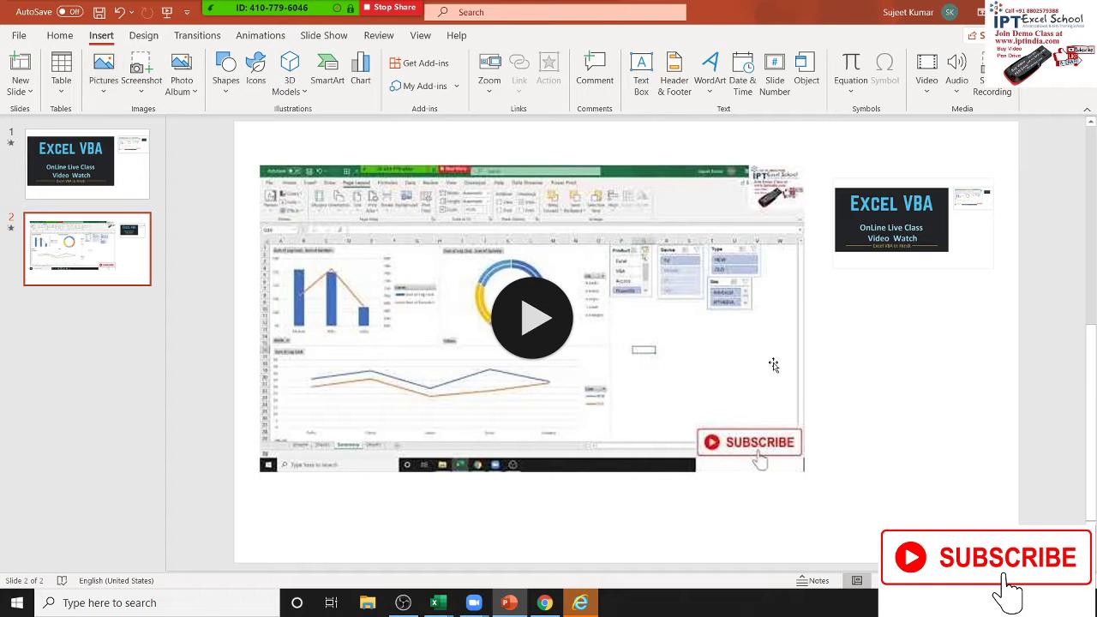
Insert the 2019-11-04 19.20 Meet Now recording from the PC onto slide 2
{"action": "left_click", "coordinate": [927, 84]}
{"action": "left_click", "coordinate": [960, 132]}
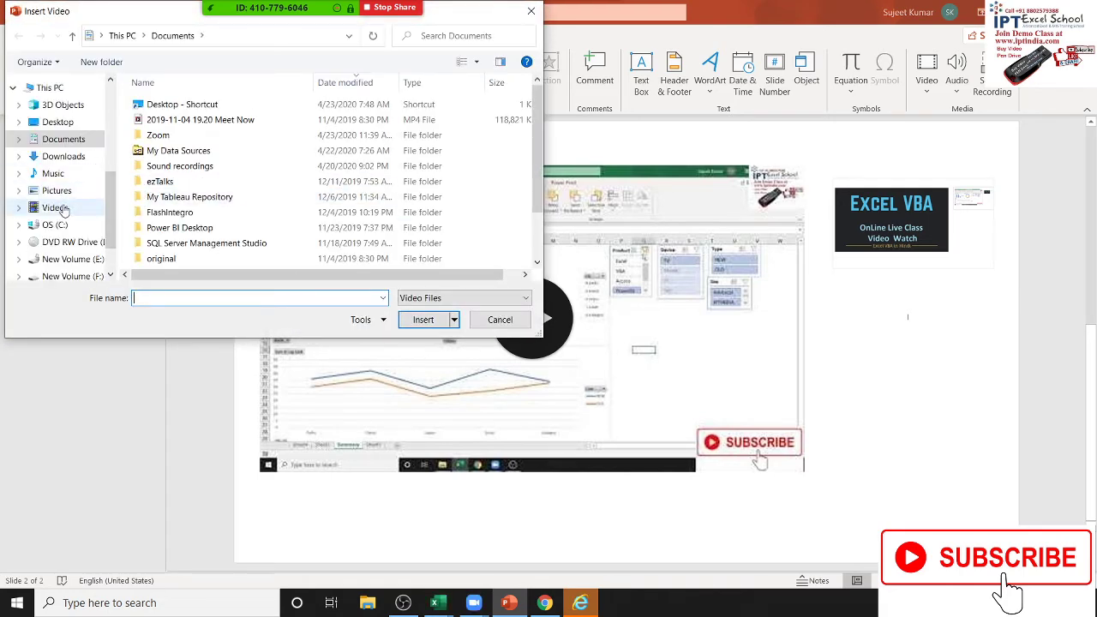
{"action": "left_click", "coordinate": [248, 125]}
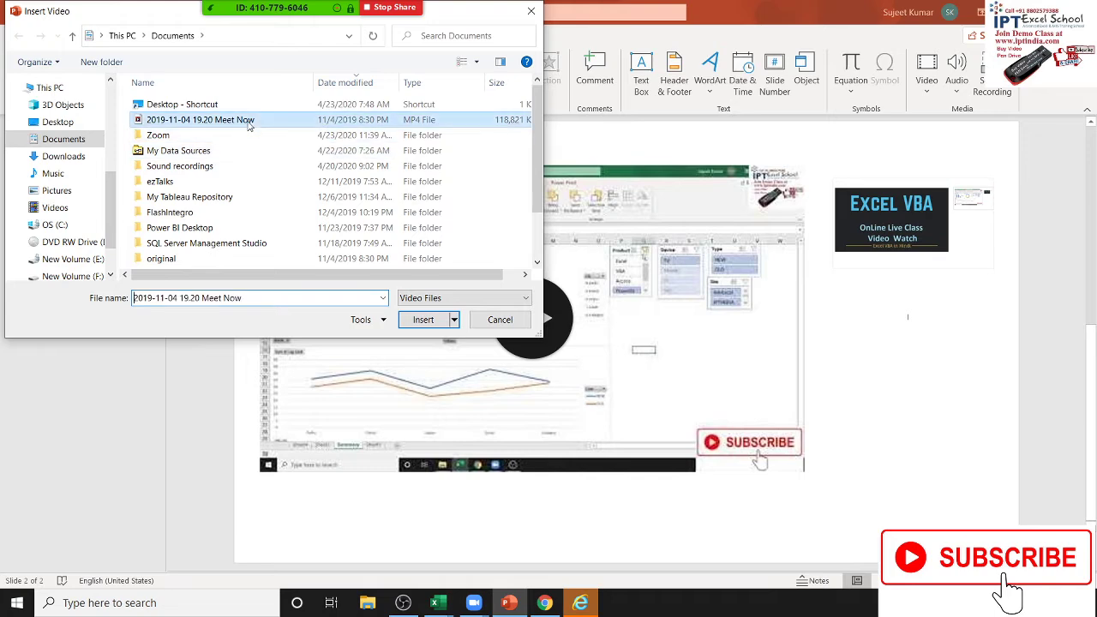
{"action": "left_click", "coordinate": [423, 321]}
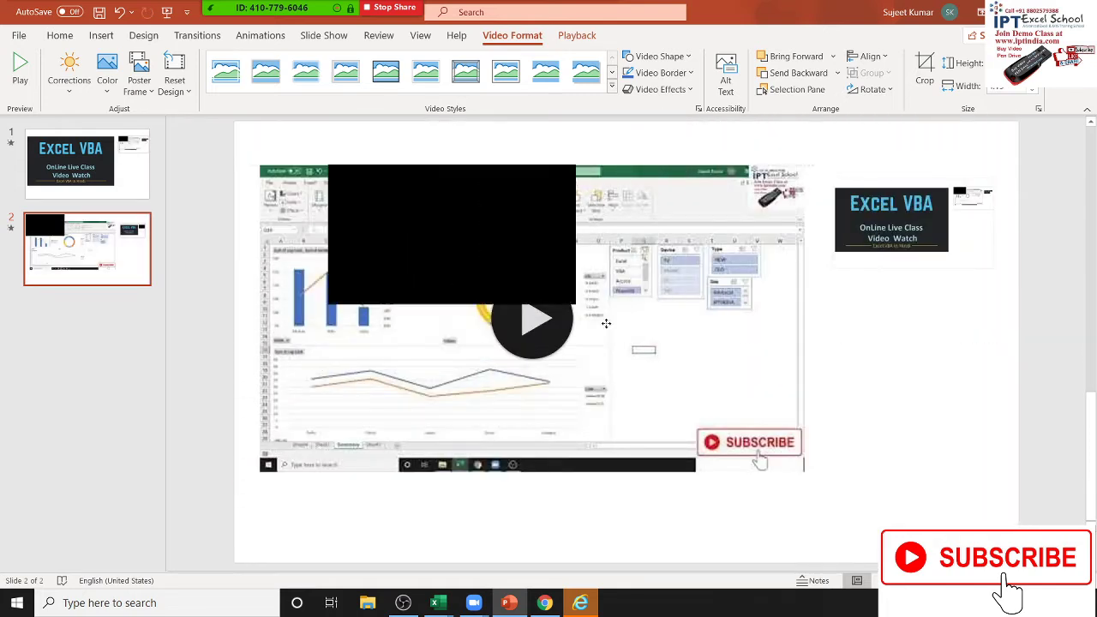
Shrink the recording and place it at the right, just below the slide 1 zoom
{"action": "left_click_drag", "start_coordinate": [605, 323], "coordinate": [882, 392]}
{"action": "mouse_move", "coordinate": [737, 417]}
{"action": "left_mouse_down"}
{"action": "mouse_move", "coordinate": [880, 383]}
{"action": "mouse_move", "coordinate": [934, 353]}
{"action": "left_mouse_up"}
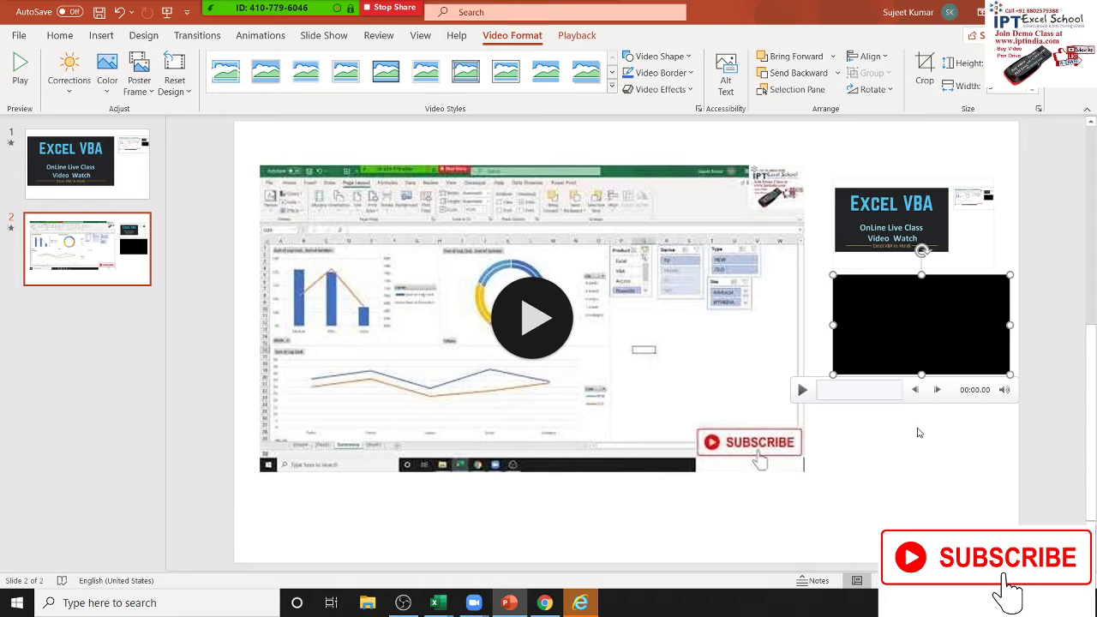
{"action": "left_click", "coordinate": [926, 478]}
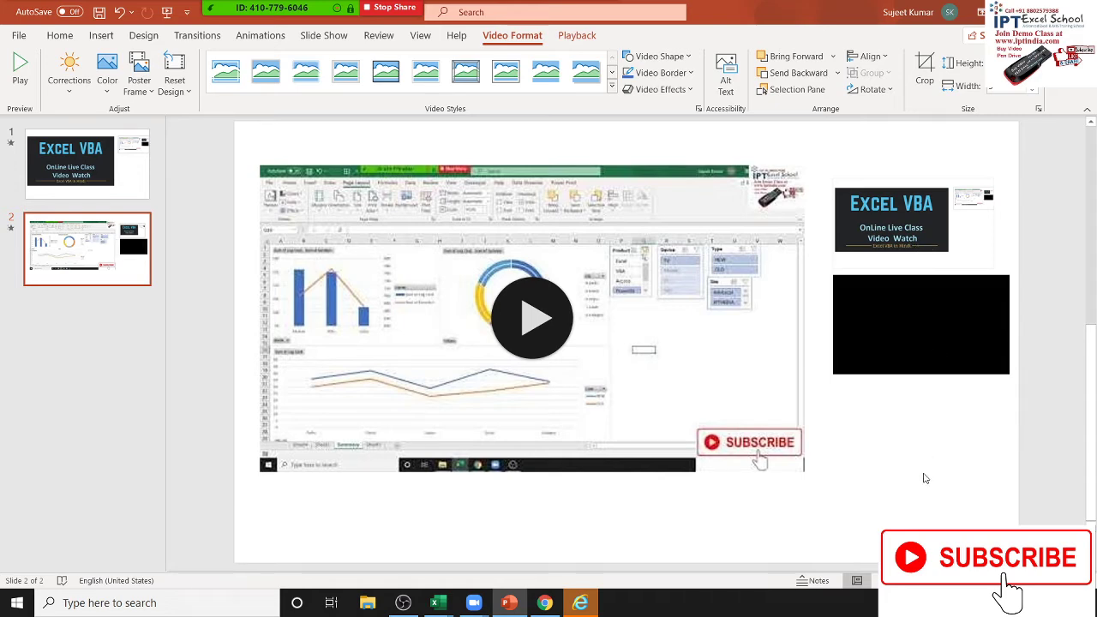
{"action": "left_click", "coordinate": [921, 349]}
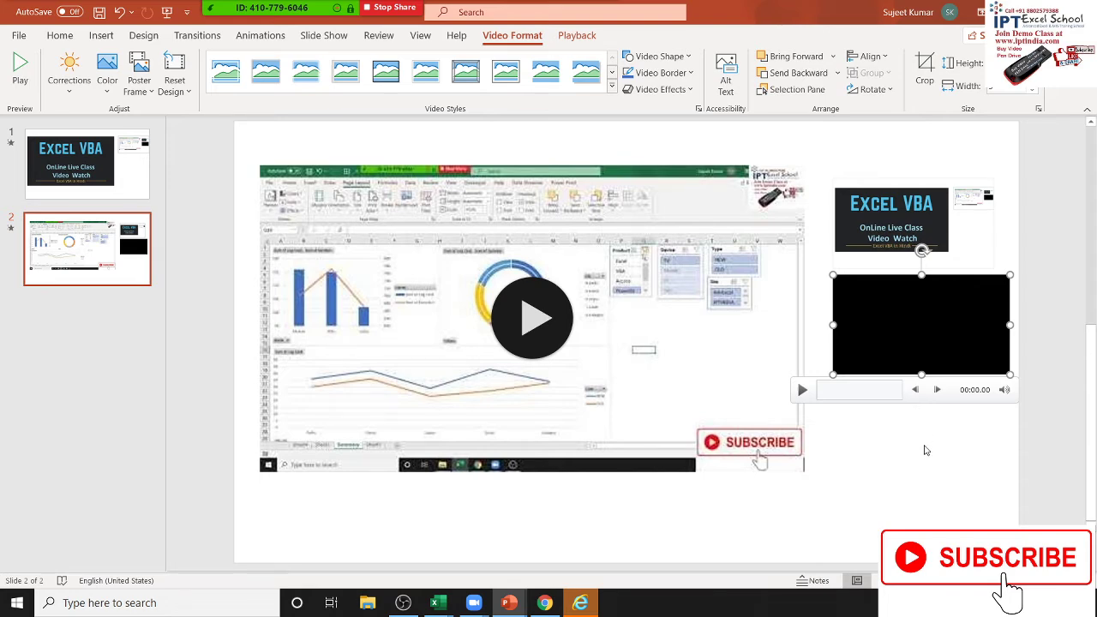
{"action": "key", "text": "F5"}
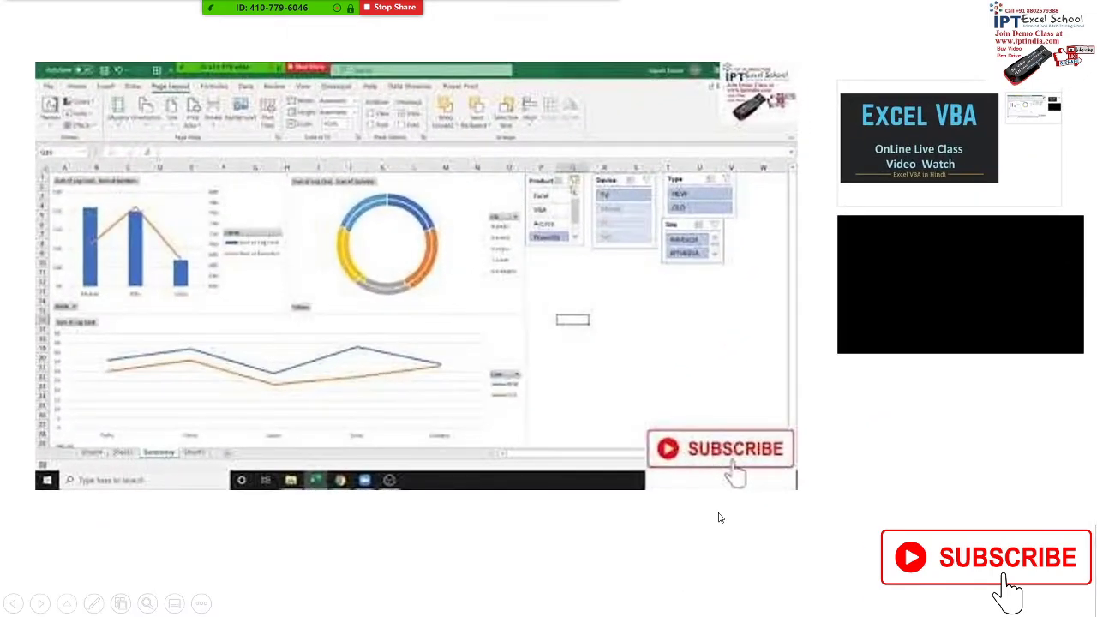
{"action": "left_click", "coordinate": [958, 303]}
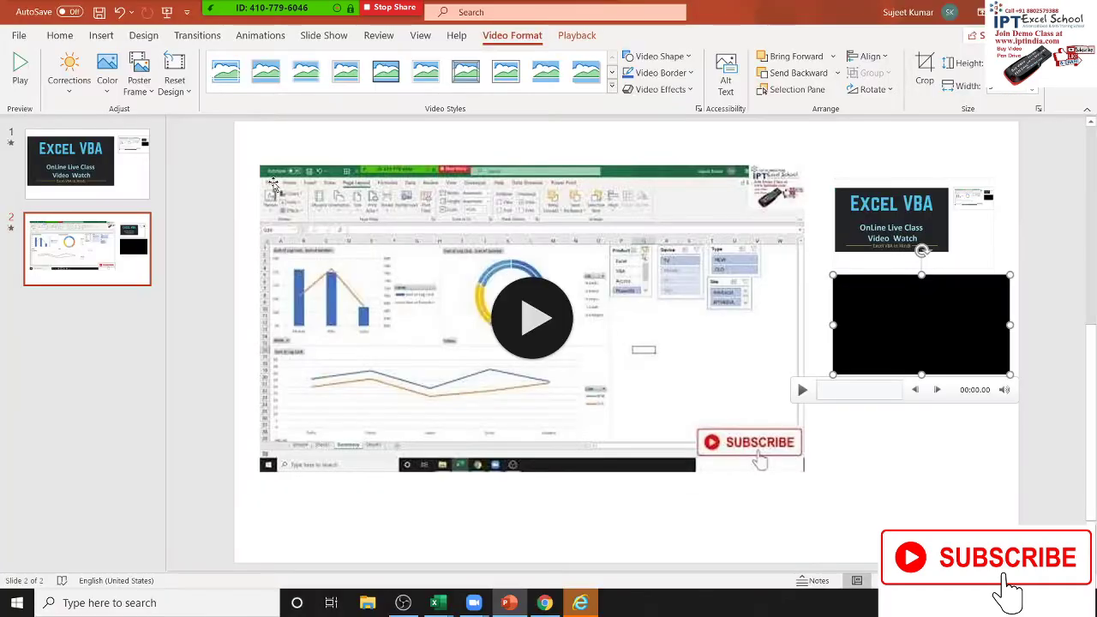
{"action": "left_click", "coordinate": [938, 441]}
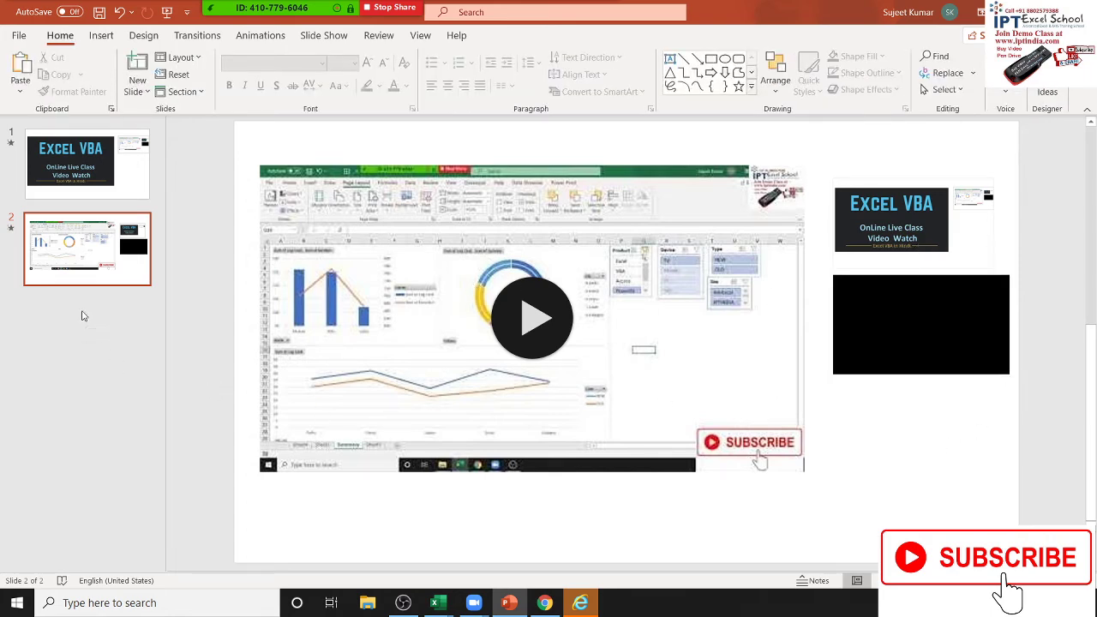
Add a Title Slide as slide 3 with Ctrl+M and delete its subtitle and title placeholders
{"action": "left_click", "coordinate": [137, 91]}
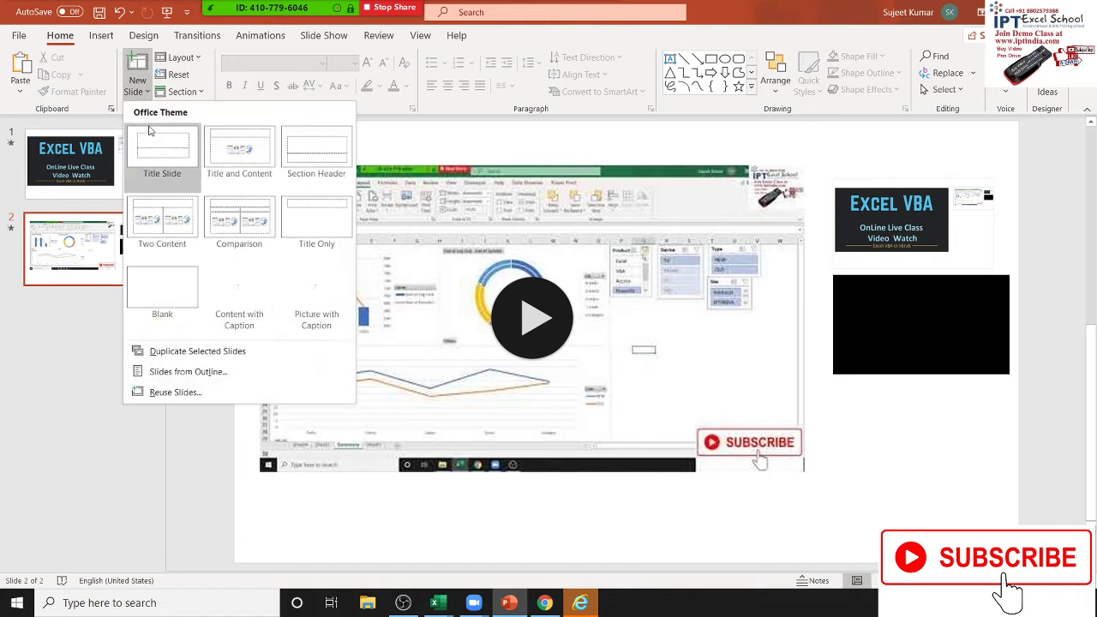
{"action": "key", "text": "Escape"}
{"action": "key", "text": "ctrl+m"}
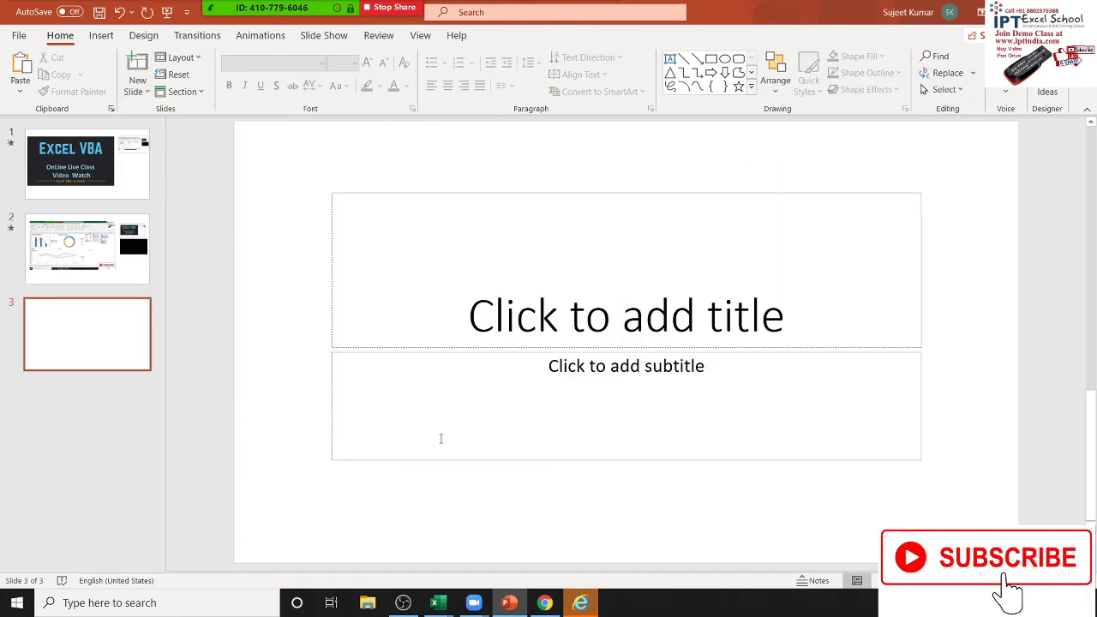
{"action": "left_click", "coordinate": [406, 352]}
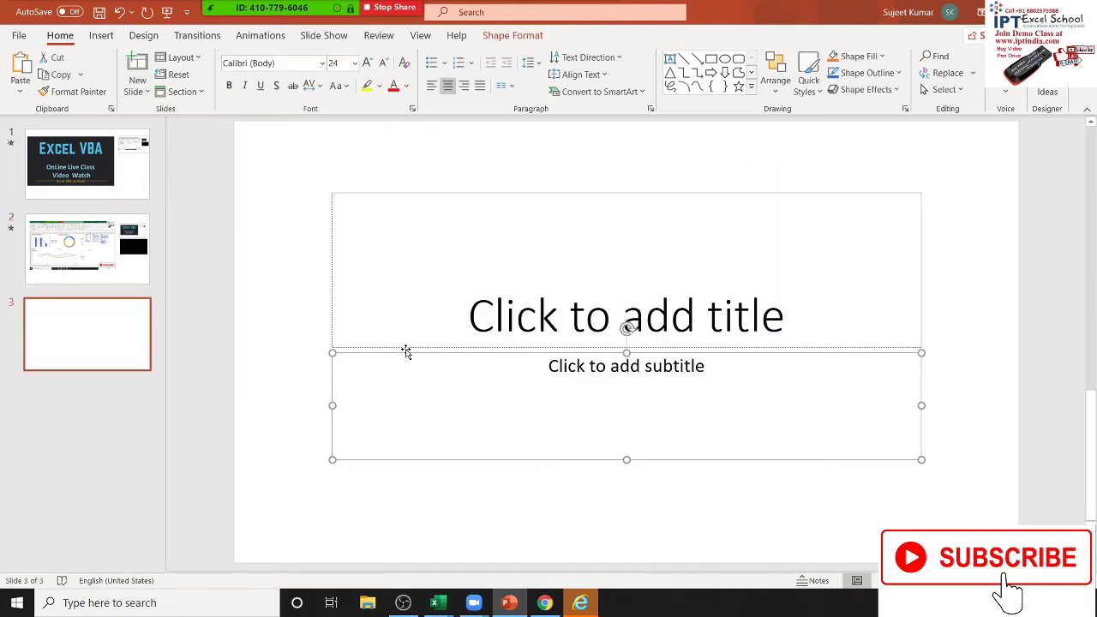
{"action": "key", "text": "Delete"}
{"action": "left_click", "coordinate": [406, 351]}
{"action": "key", "text": "Delete"}
Apply an Intense perspective Video Style to slide 2's large Slicer dashboard video
{"action": "left_click", "coordinate": [147, 247]}
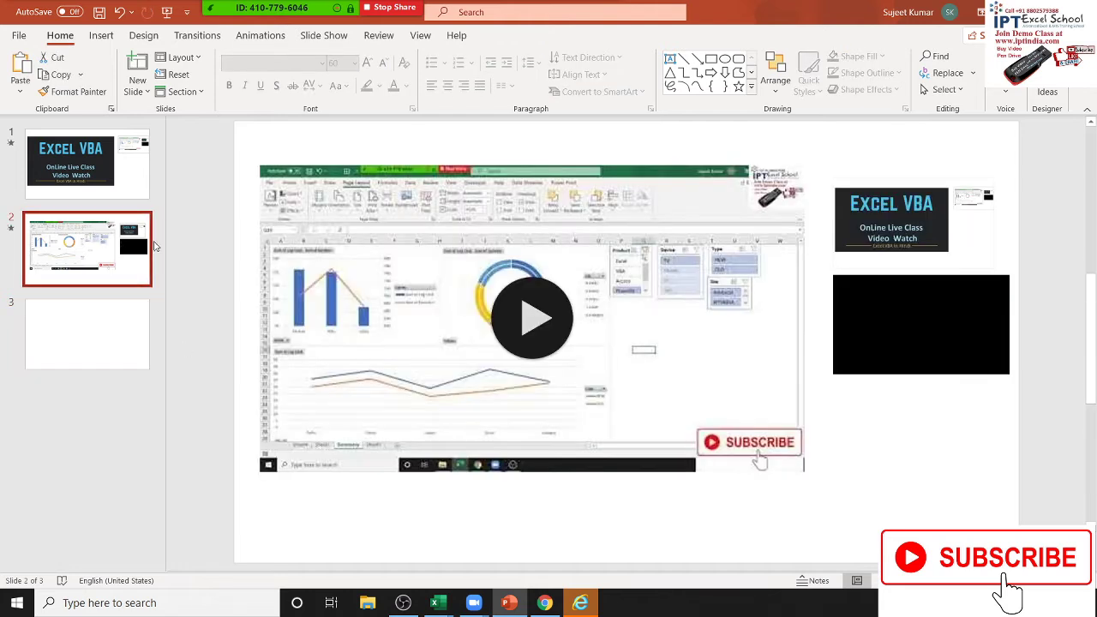
{"action": "left_click", "coordinate": [335, 467]}
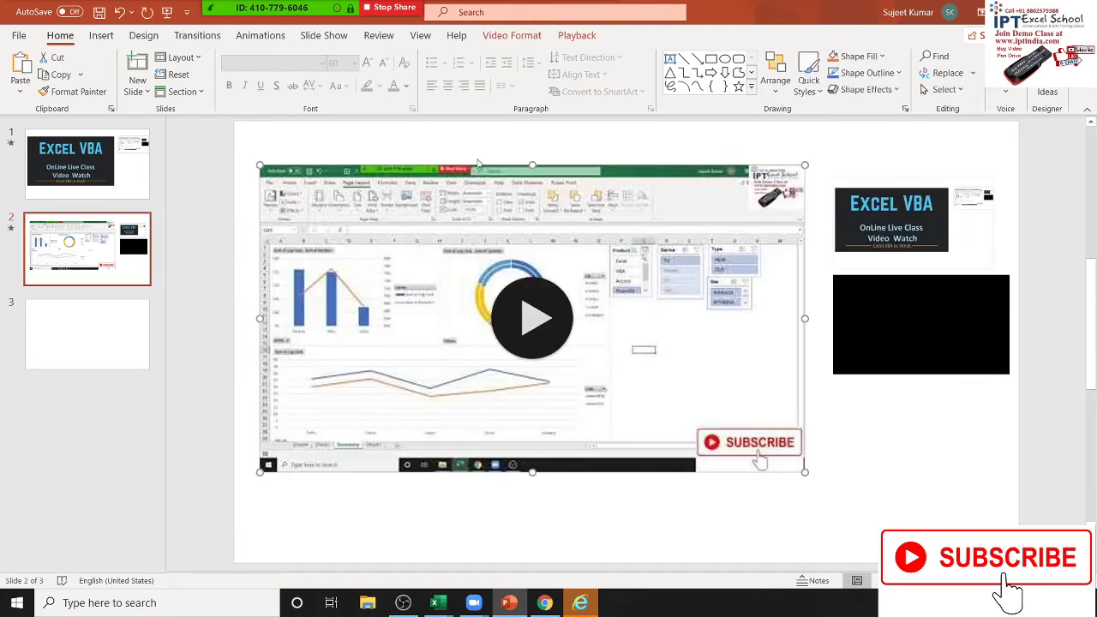
{"action": "left_click", "coordinate": [492, 39]}
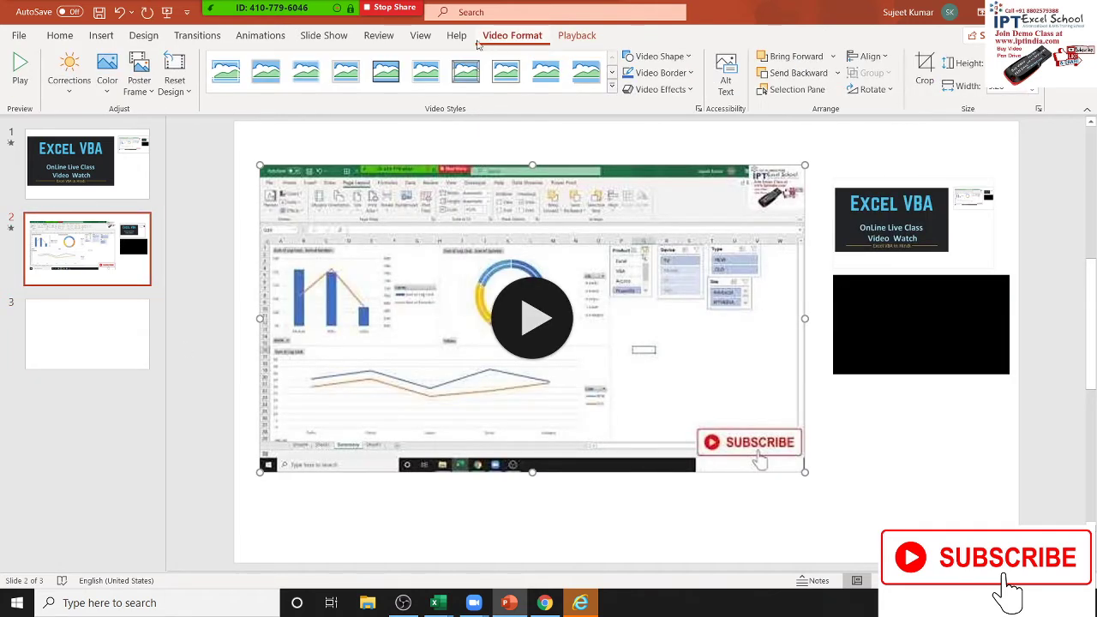
{"action": "left_click", "coordinate": [611, 86]}
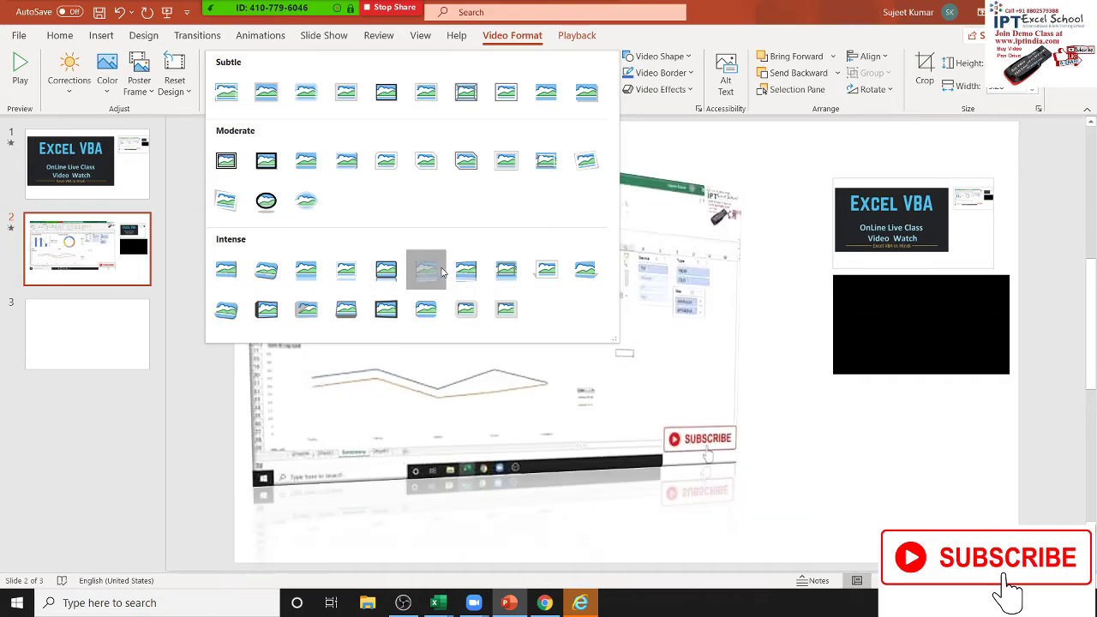
{"action": "left_click", "coordinate": [442, 272]}
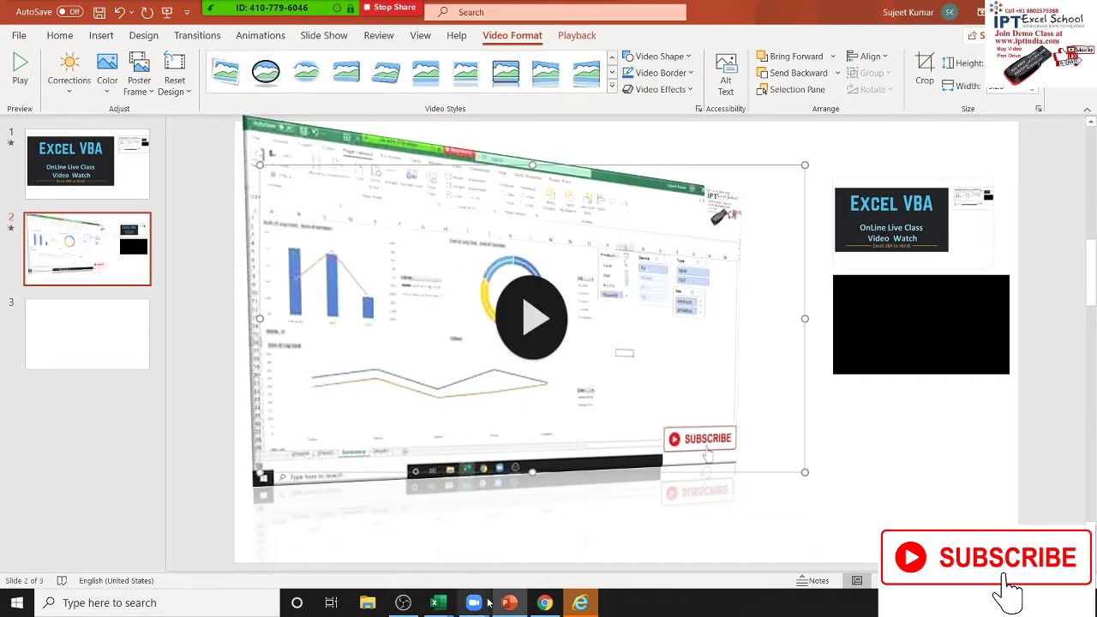
{"action": "left_click", "coordinate": [577, 536]}
{"action": "left_click", "coordinate": [546, 364]}
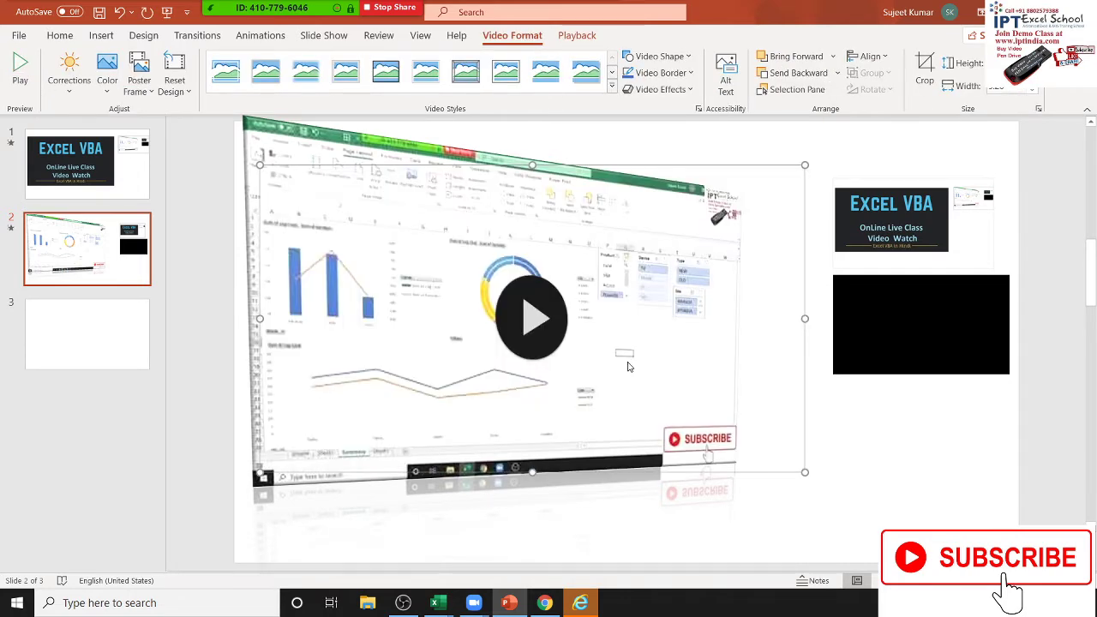
{"action": "left_click", "coordinate": [709, 537]}
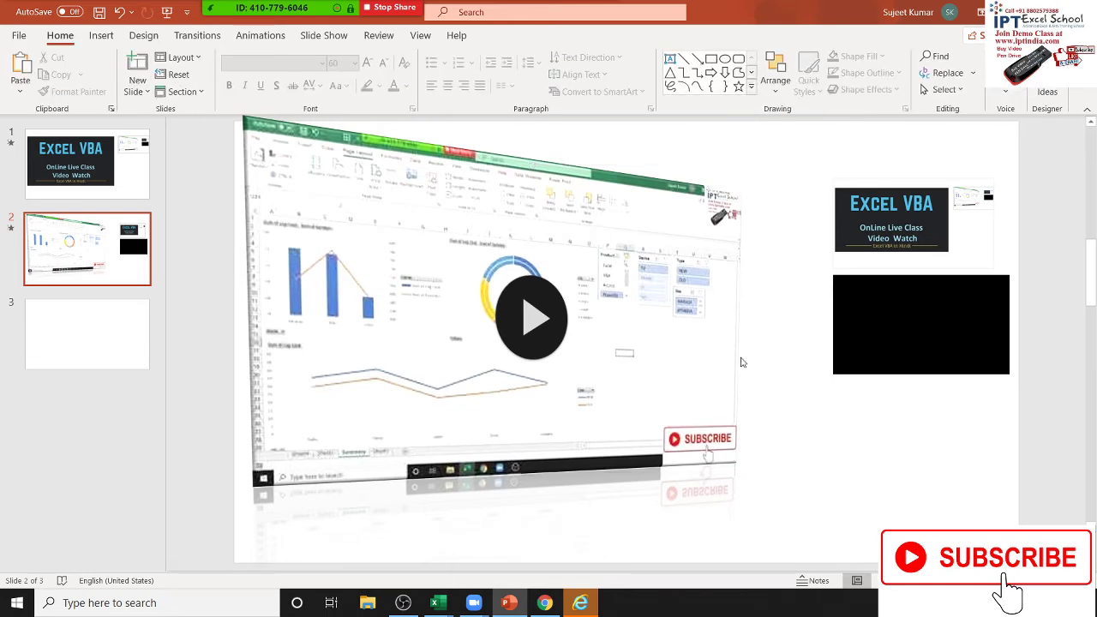
{"action": "left_click", "coordinate": [674, 285]}
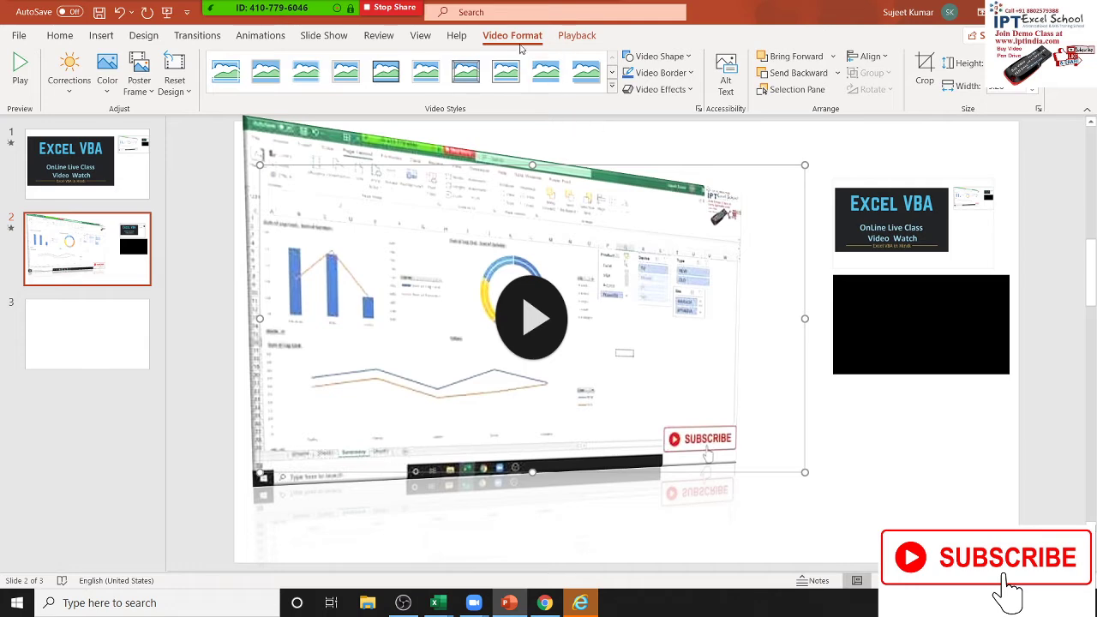
Preview the dashboard video's playback, glance at Corrections, and show the Poster Frame choices
{"action": "left_click", "coordinate": [69, 82]}
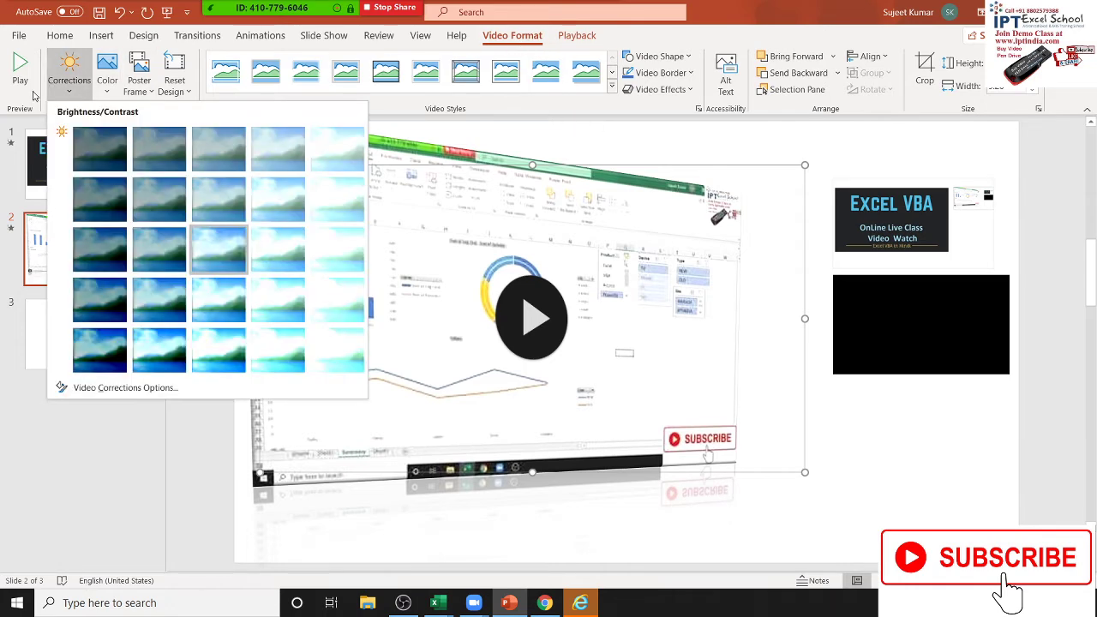
{"action": "left_click", "coordinate": [21, 99]}
{"action": "left_click", "coordinate": [21, 90]}
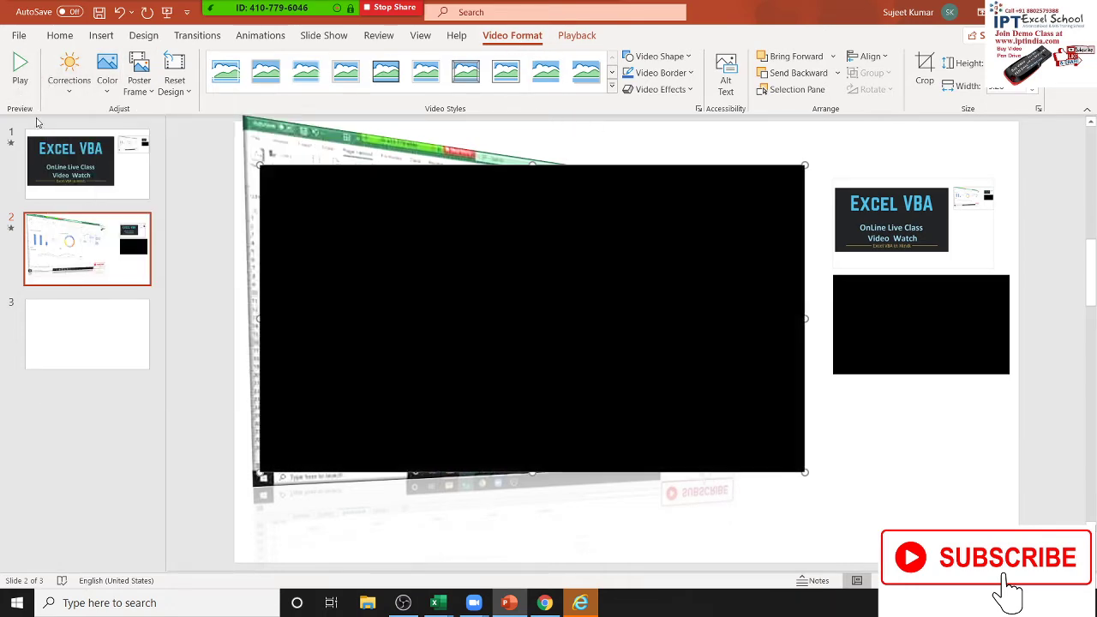
{"action": "left_click", "coordinate": [68, 77]}
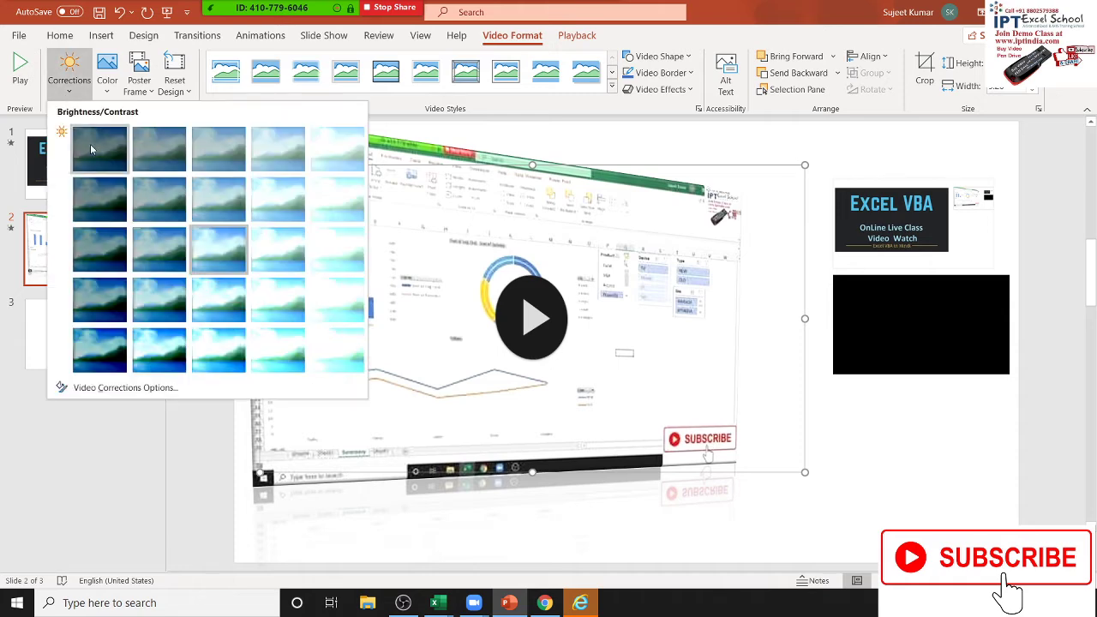
{"action": "left_click", "coordinate": [215, 214]}
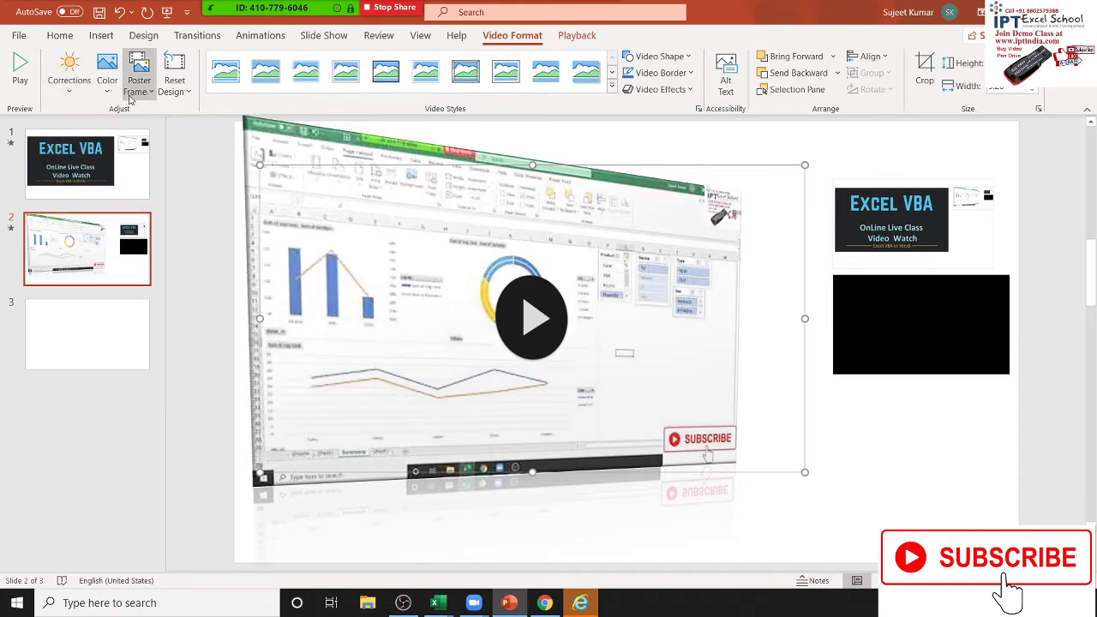
{"action": "left_click", "coordinate": [144, 100]}
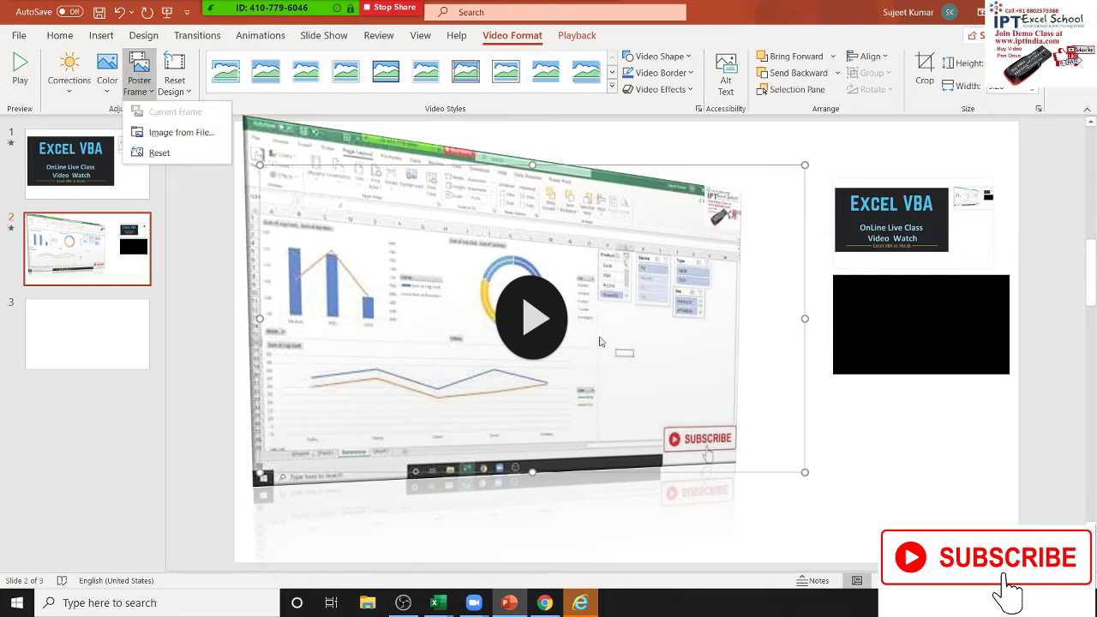
Set the slide 2 video's poster frame to the '365 - Copy - Copy' picture from Pictures
{"action": "left_click", "coordinate": [198, 135]}
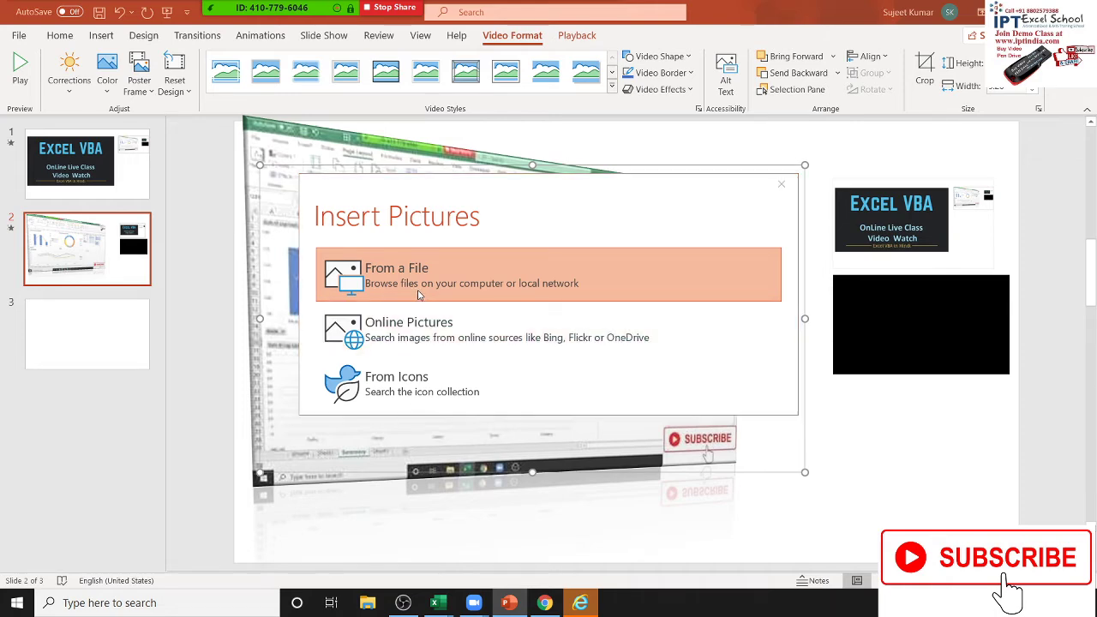
{"action": "left_click", "coordinate": [419, 296]}
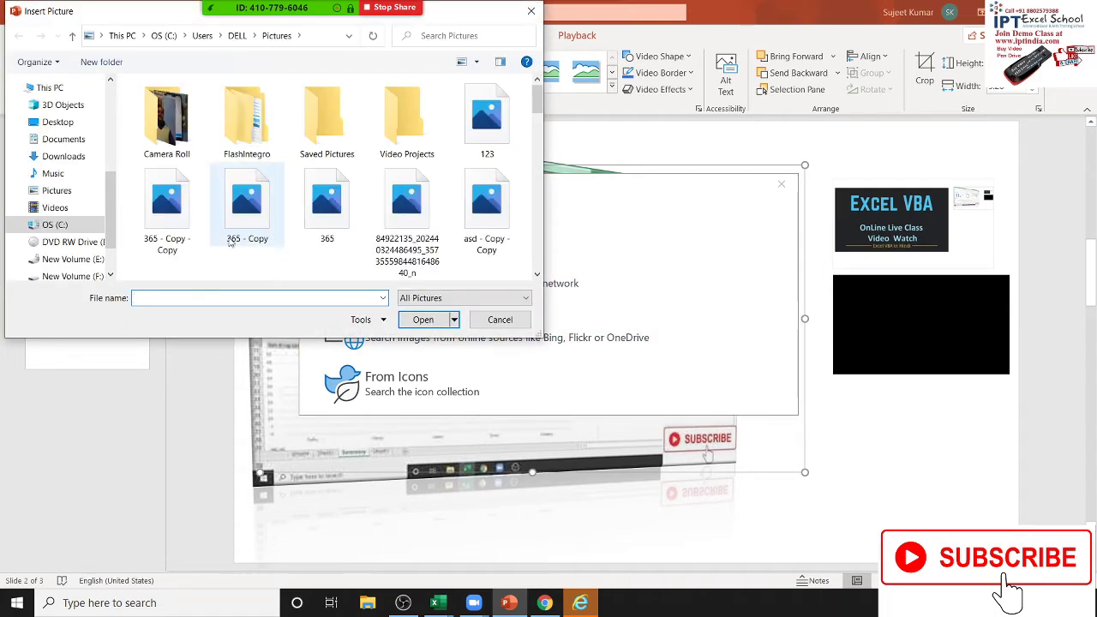
{"action": "left_click", "coordinate": [157, 227]}
{"action": "double_click", "coordinate": [157, 227]}
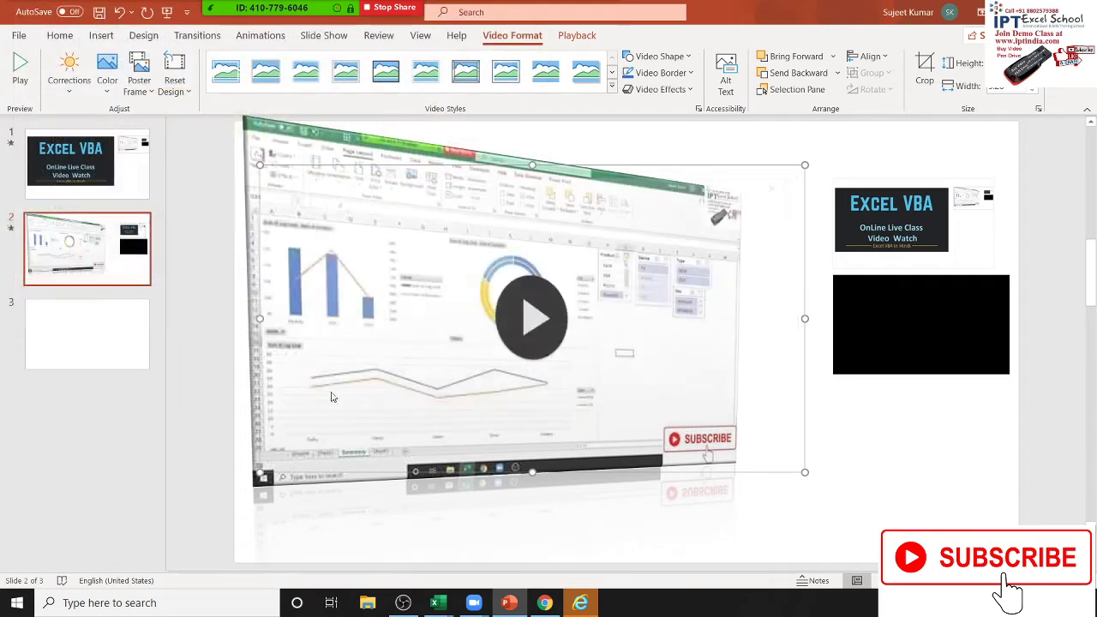
{"action": "left_click", "coordinate": [796, 537]}
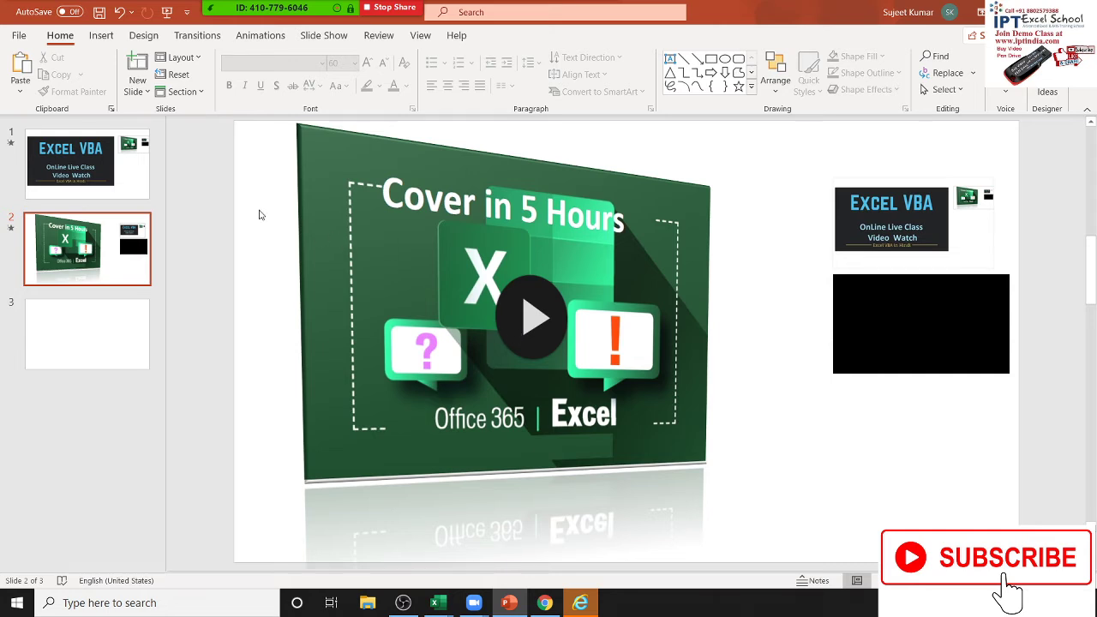
{"action": "left_click", "coordinate": [610, 269]}
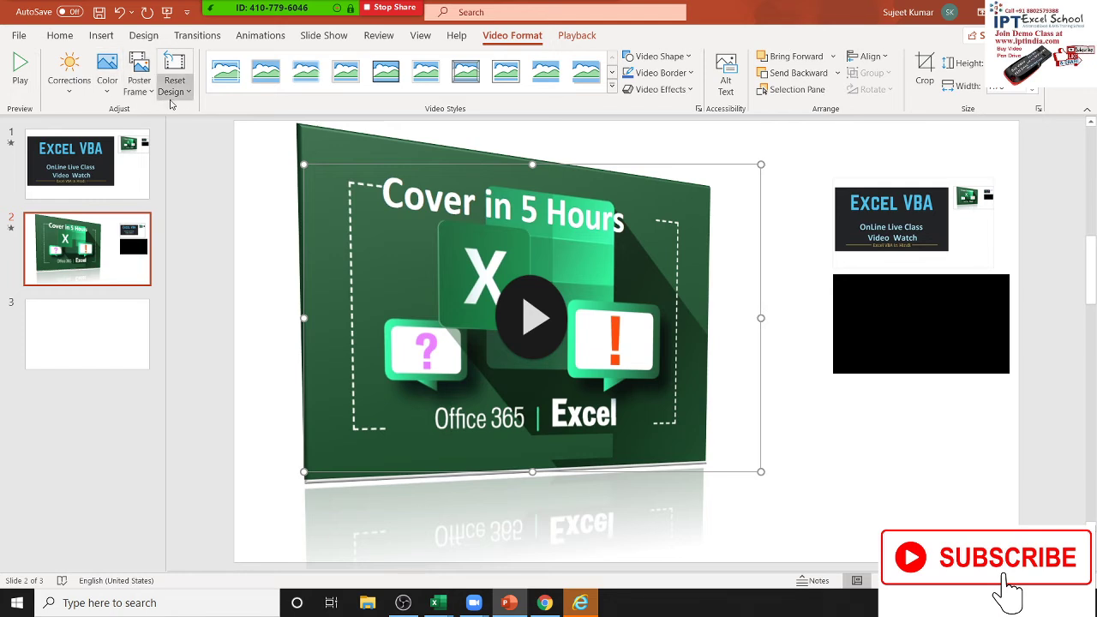
Reset the video's design and size to a flat rectangle, then enlarge it toward the lower right
{"action": "left_click", "coordinate": [176, 89]}
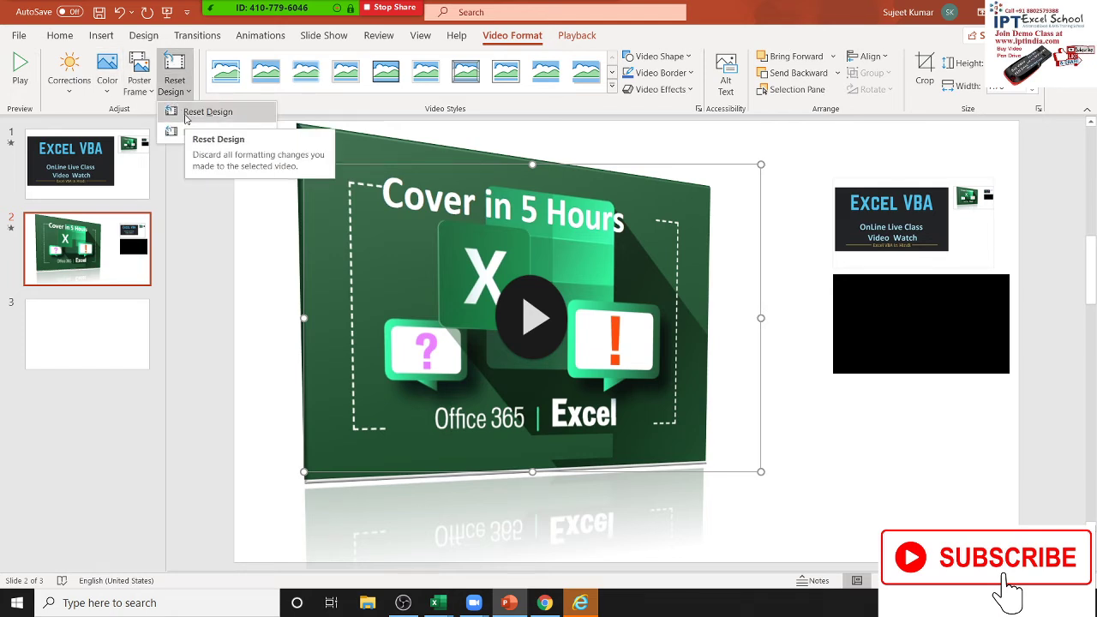
{"action": "left_click", "coordinate": [197, 112]}
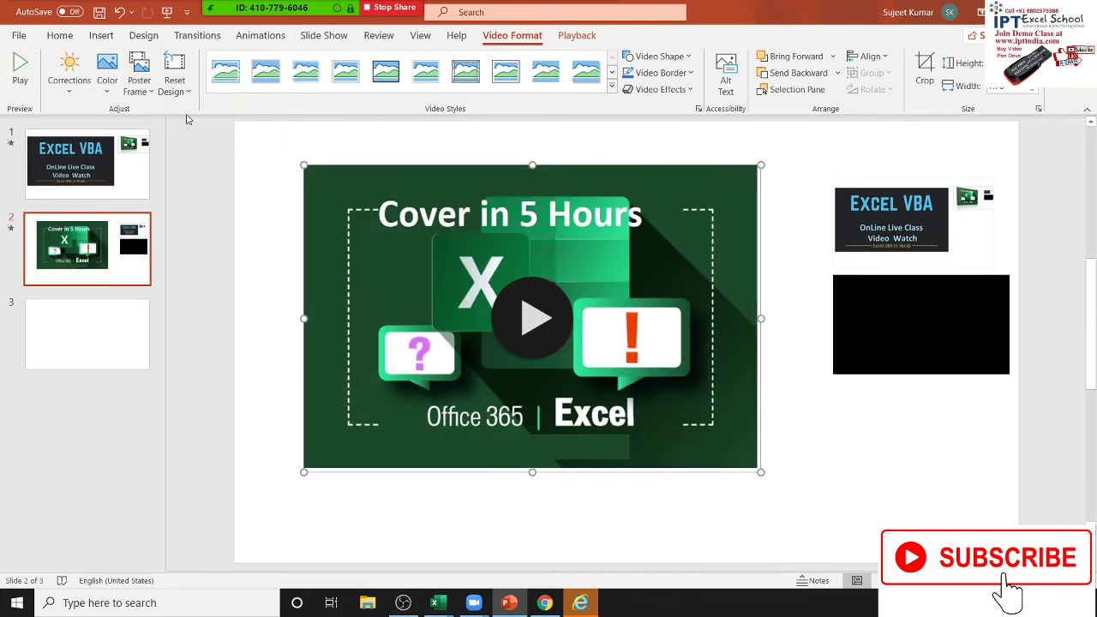
{"action": "left_click", "coordinate": [188, 96]}
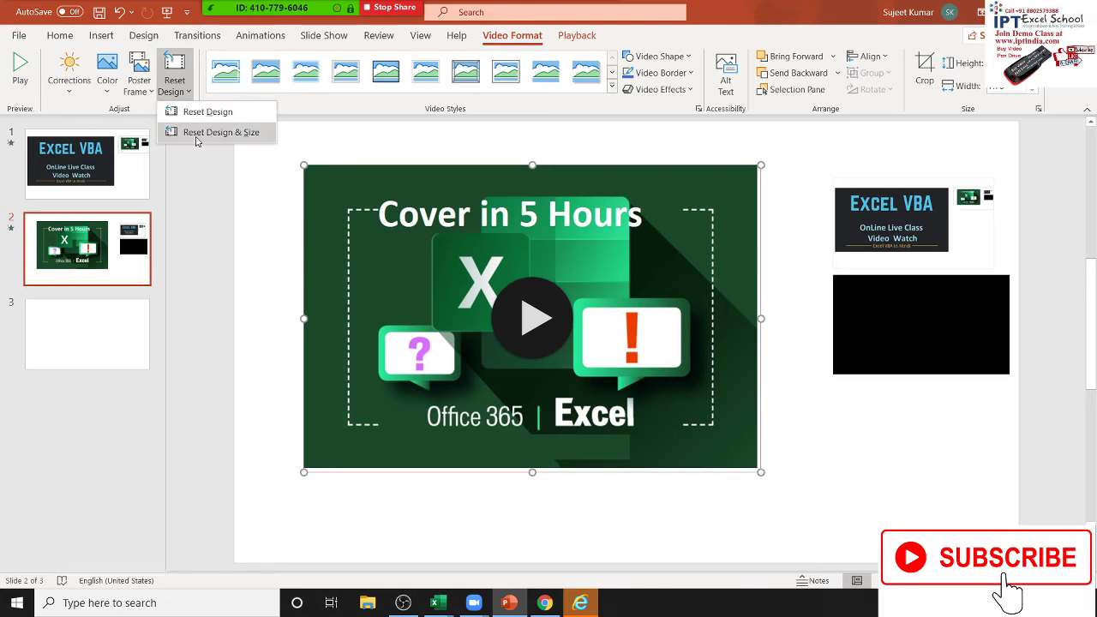
{"action": "left_click", "coordinate": [195, 132]}
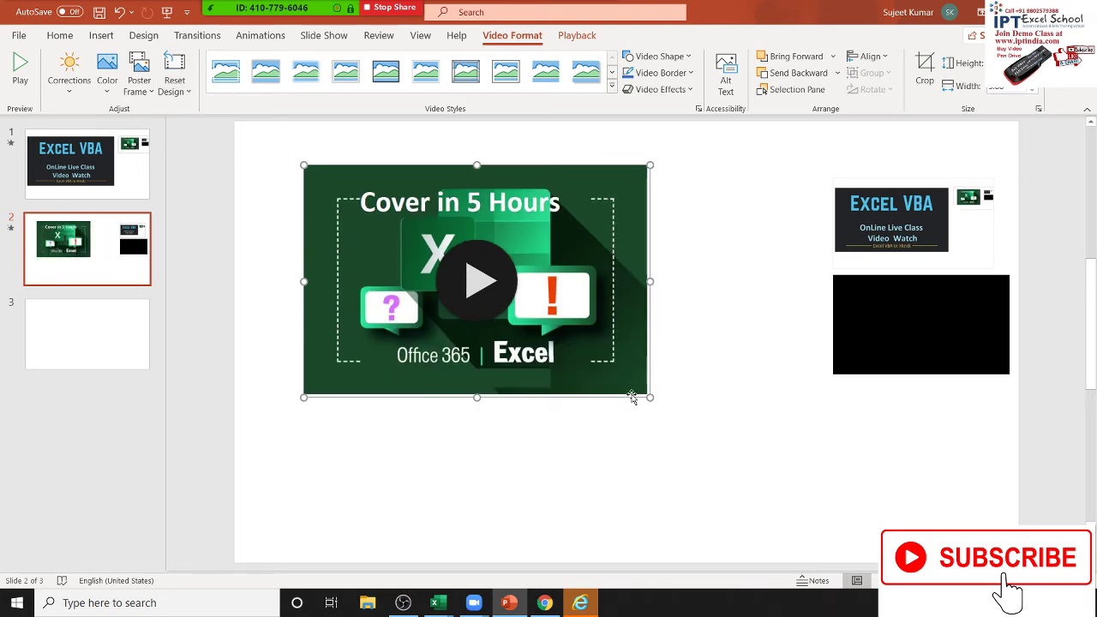
{"action": "left_click_drag", "start_coordinate": [649, 395], "coordinate": [771, 478]}
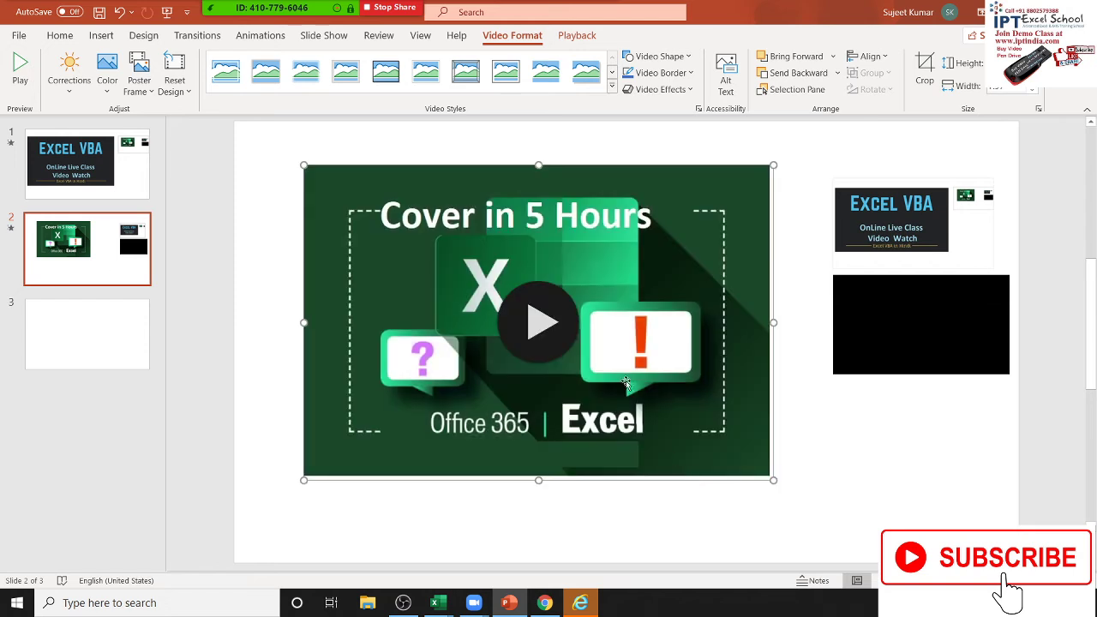
{"action": "left_click", "coordinate": [673, 57]}
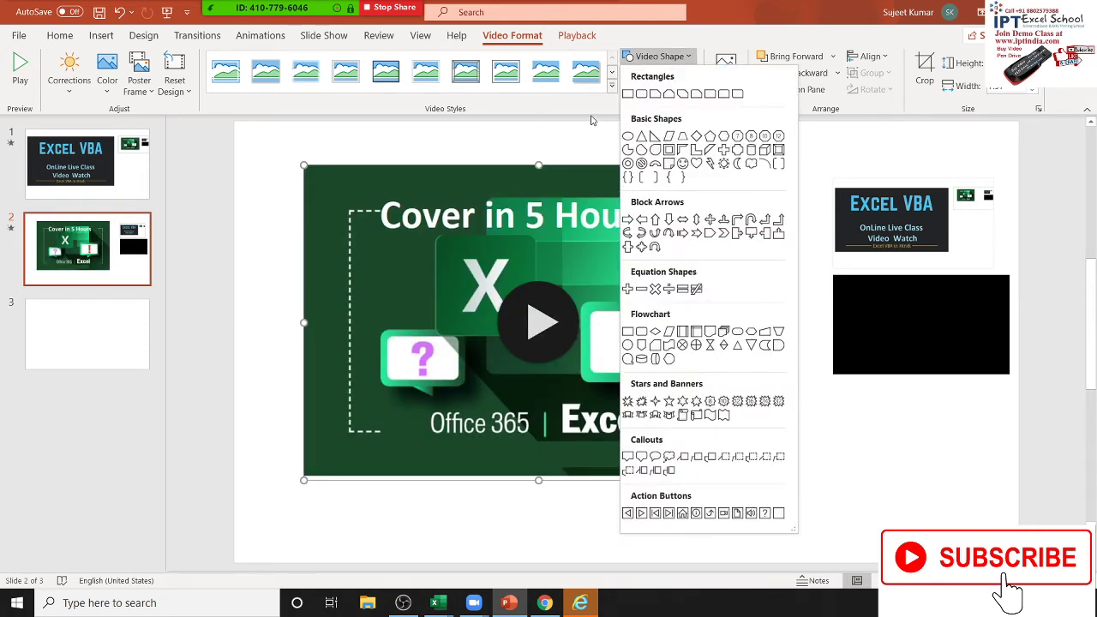
Browse video shape, border and effect options without applying any, then shrink the video to about two-thirds
{"action": "left_click", "coordinate": [619, 107]}
{"action": "left_click", "coordinate": [651, 73]}
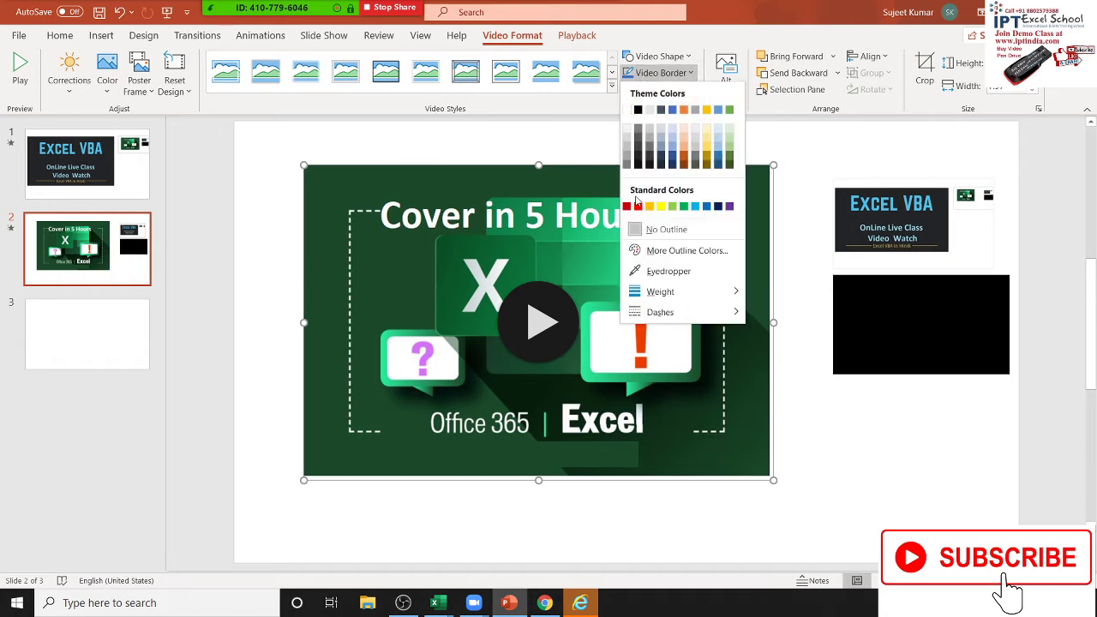
{"action": "left_click", "coordinate": [593, 118]}
{"action": "left_click", "coordinate": [660, 89]}
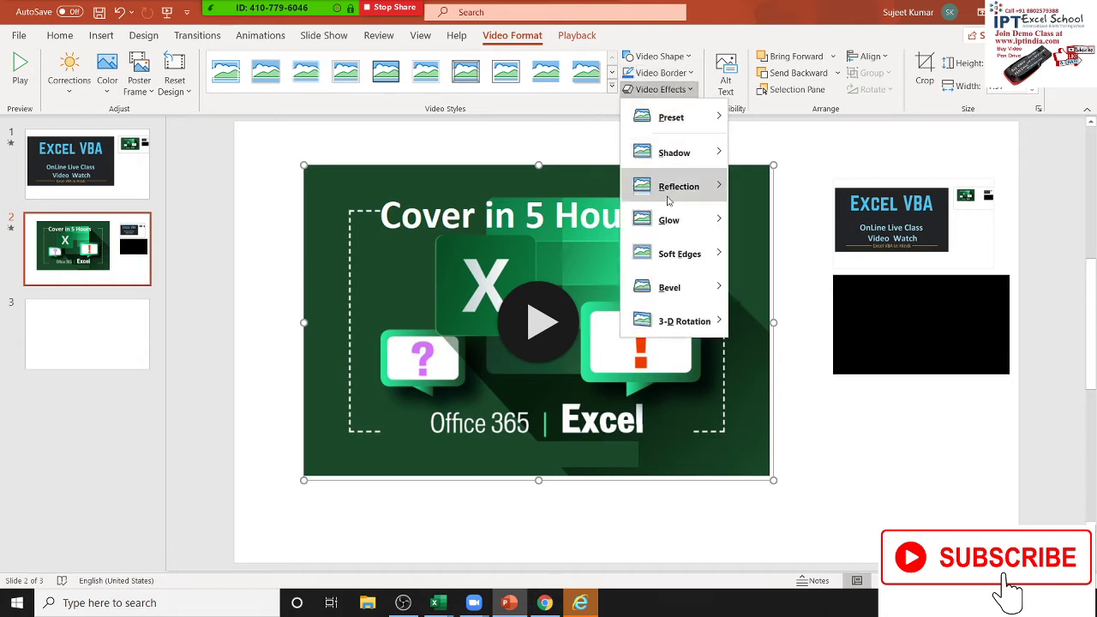
{"action": "mouse_move", "coordinate": [686, 280]}
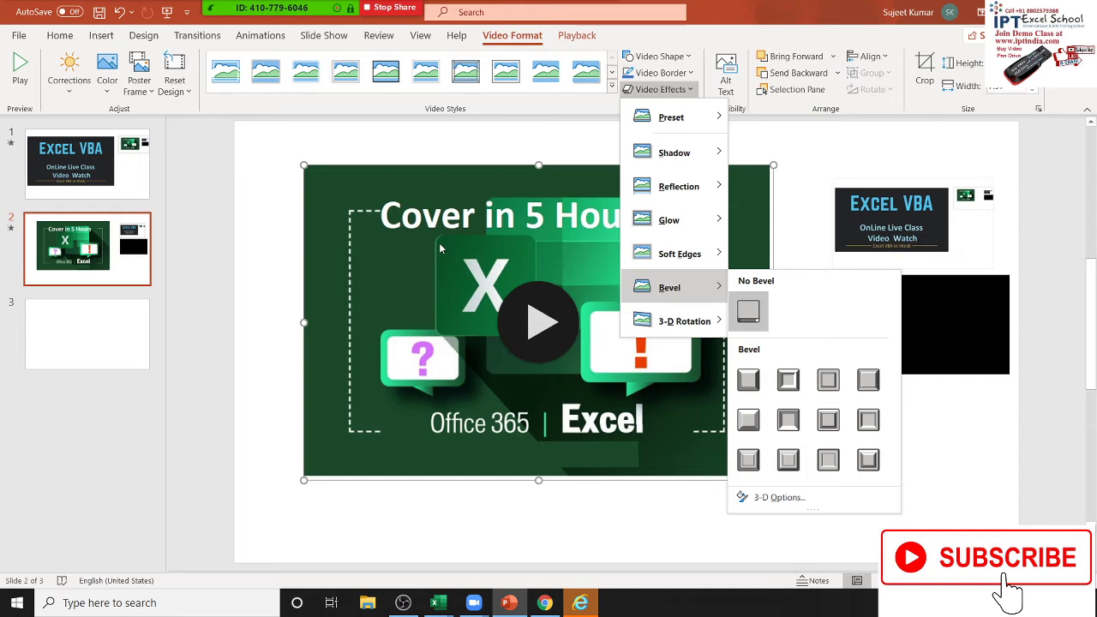
{"action": "key", "text": "Escape"}
{"action": "key", "text": "Escape"}
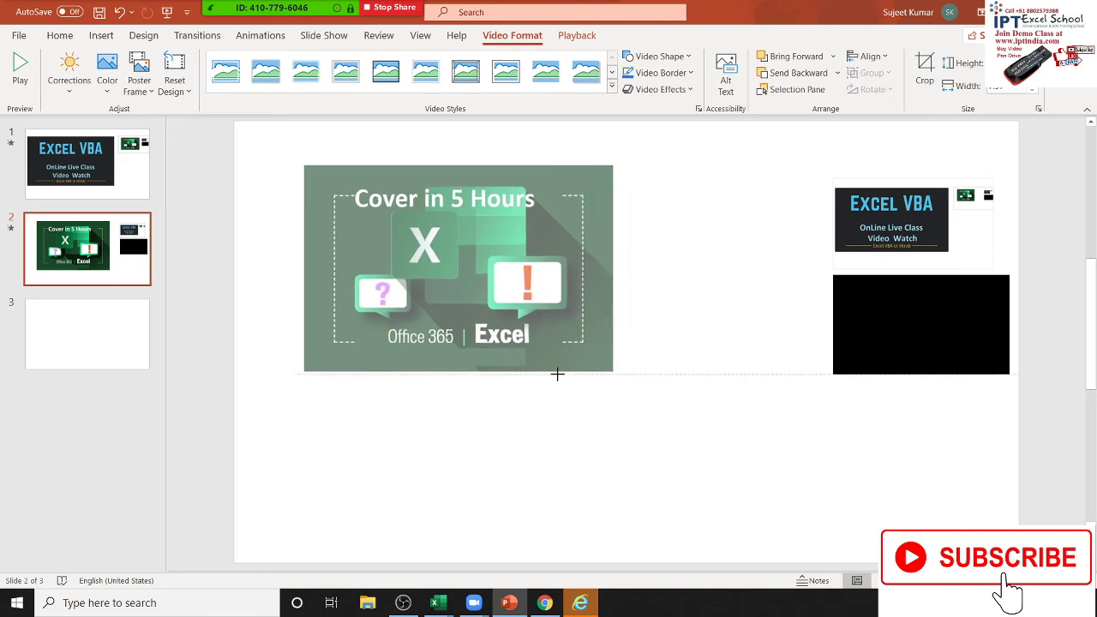
{"action": "left_click_drag", "start_coordinate": [771, 477], "coordinate": [615, 375]}
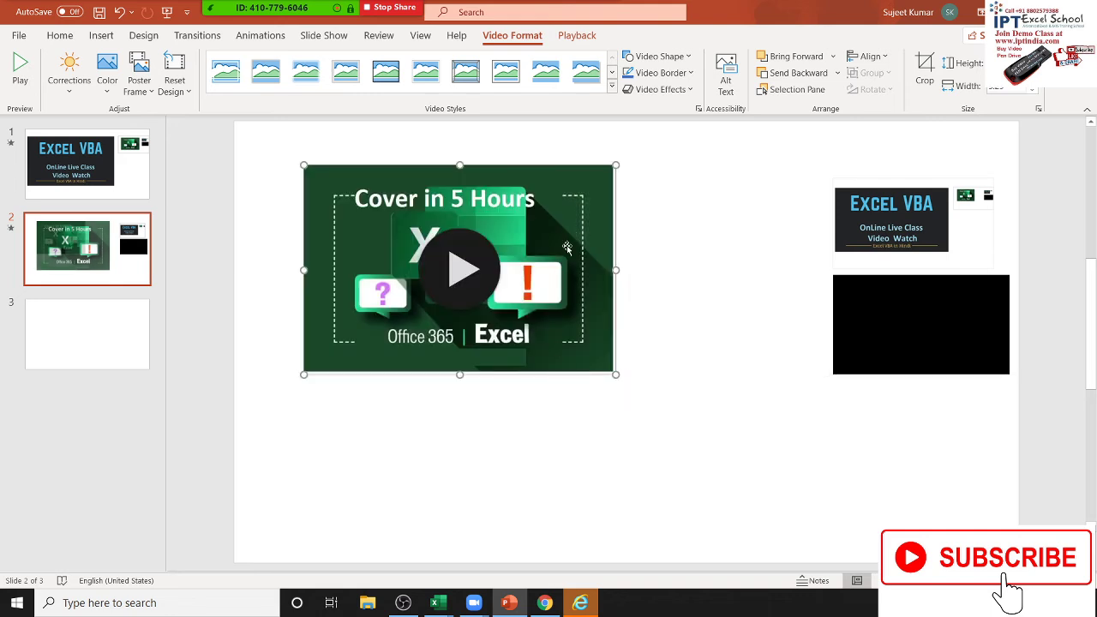
{"action": "left_click", "coordinate": [726, 77]}
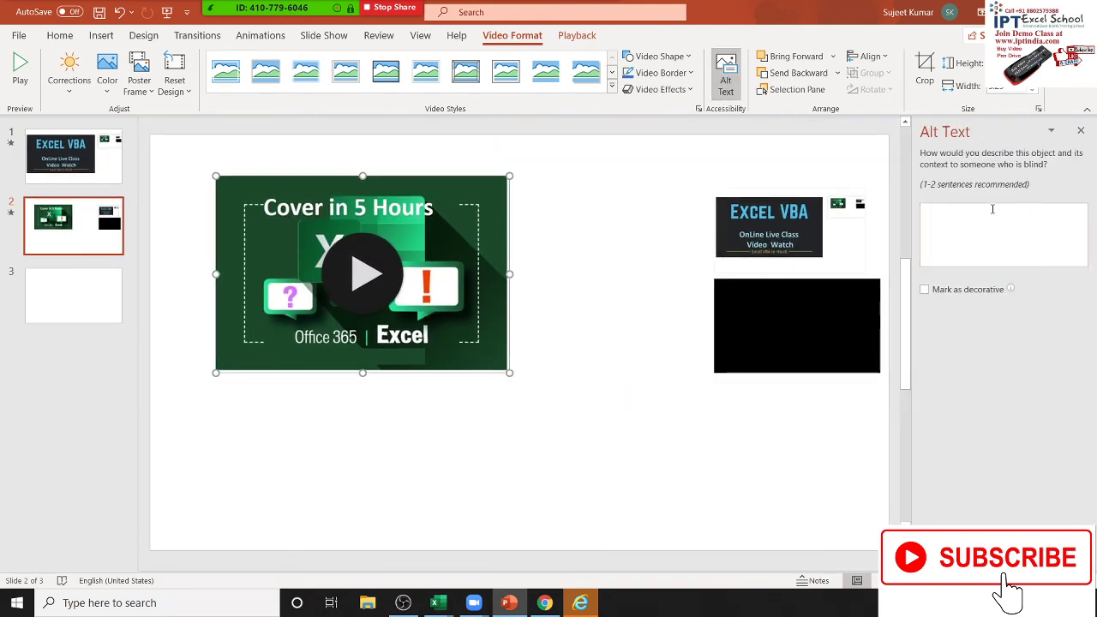
{"action": "left_click", "coordinate": [969, 240]}
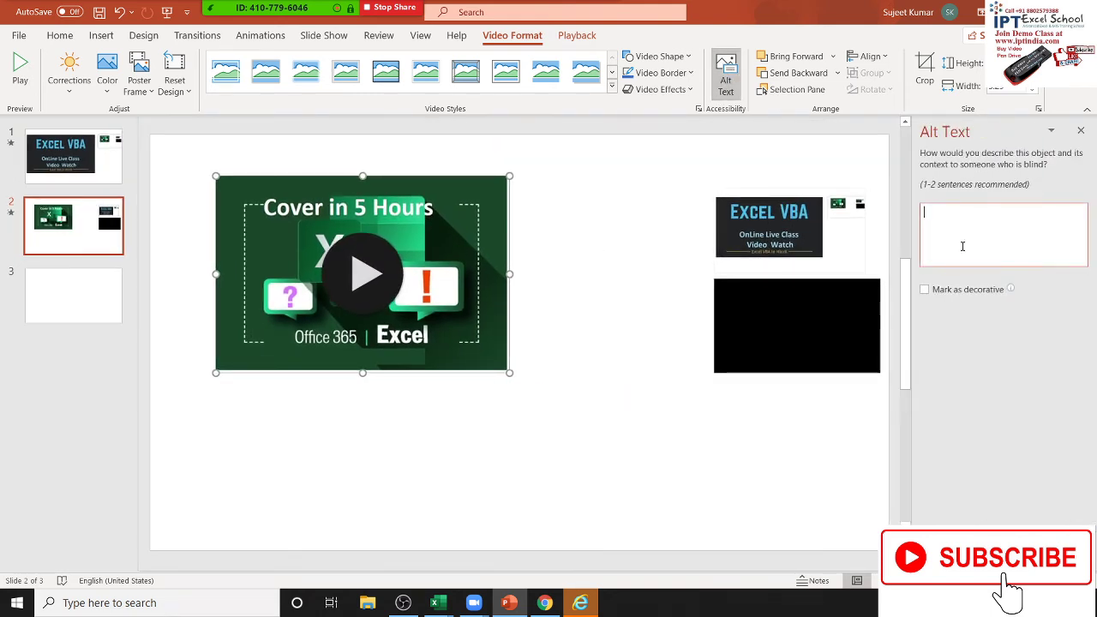
{"action": "left_click", "coordinate": [1080, 133]}
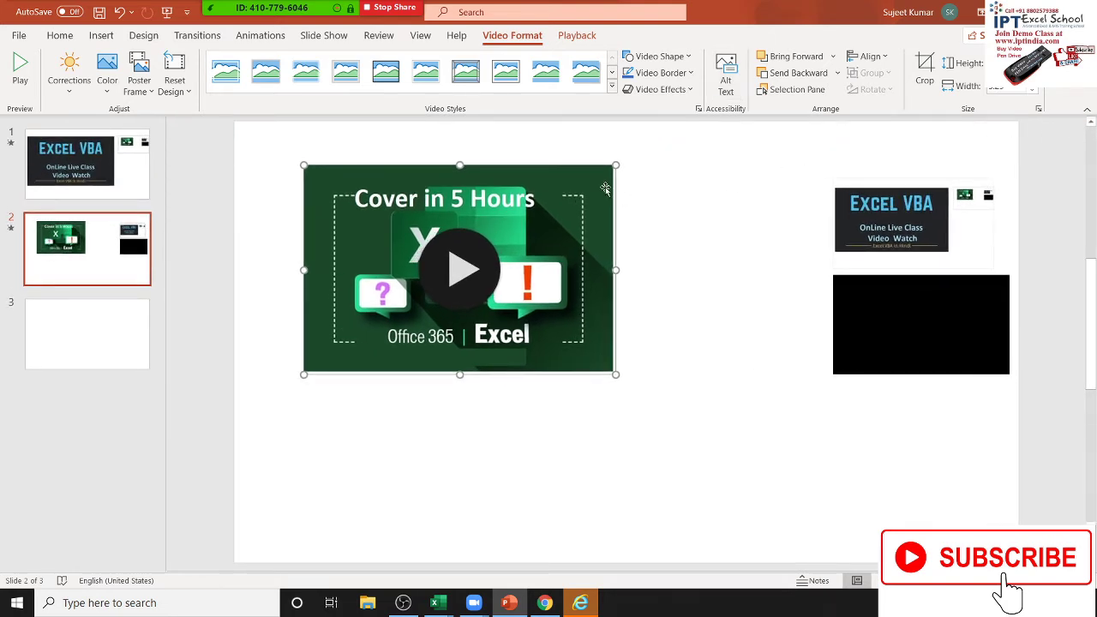
{"action": "left_click", "coordinate": [726, 77]}
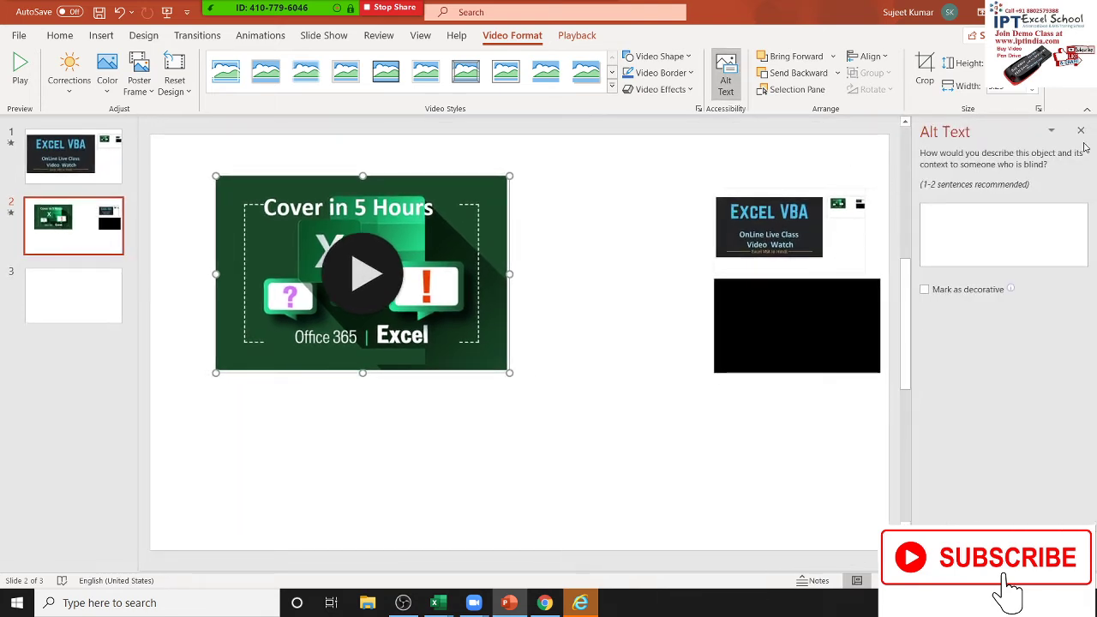
{"action": "left_click", "coordinate": [1080, 132]}
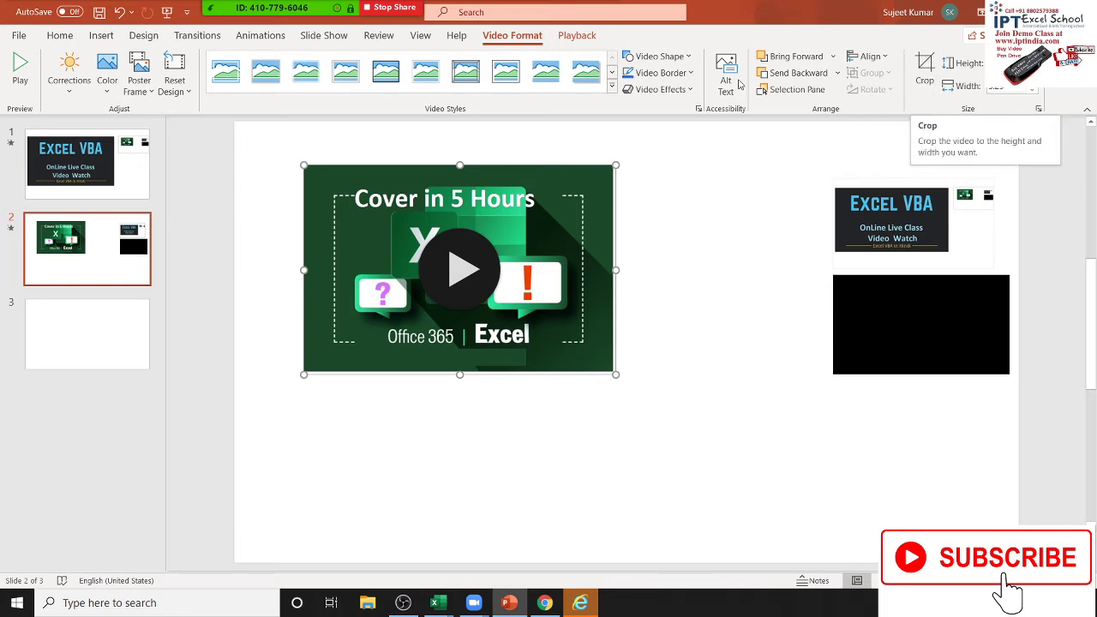
{"action": "left_click", "coordinate": [577, 35]}
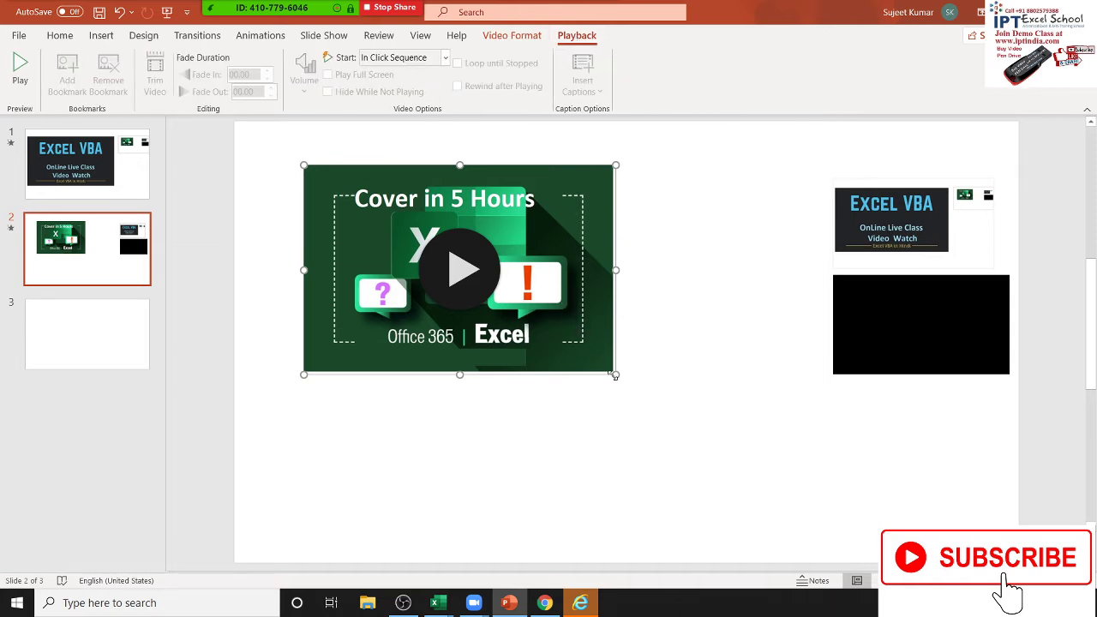
Enlarge the Cover in 5 Hours video, preview and stop its playback, then select the black video
{"action": "left_click_drag", "start_coordinate": [616, 374], "coordinate": [735, 455]}
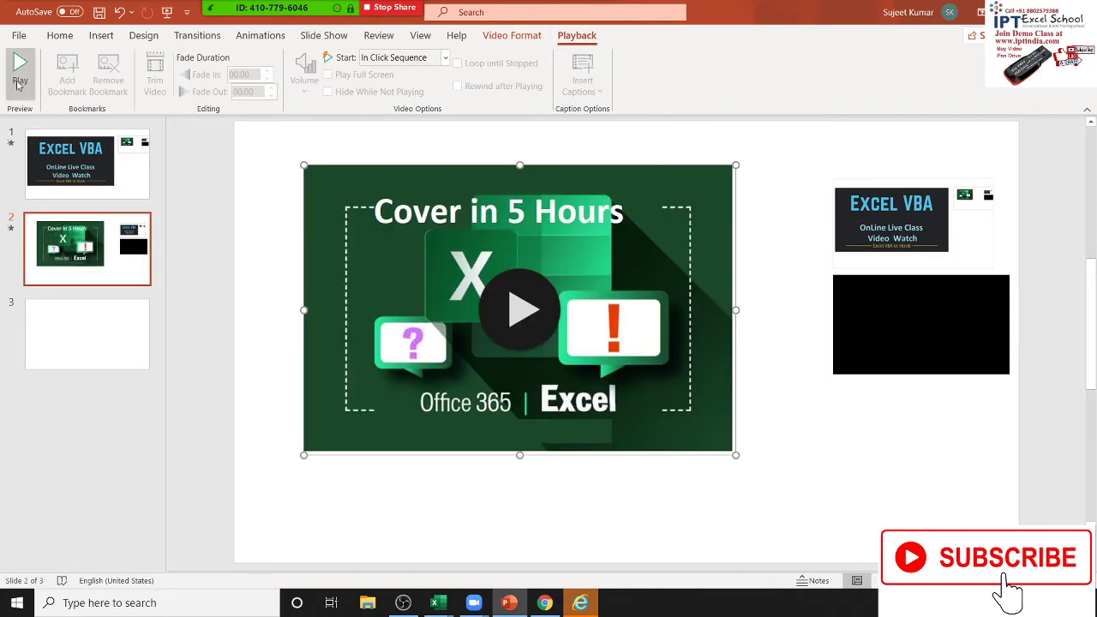
{"action": "left_click", "coordinate": [20, 86]}
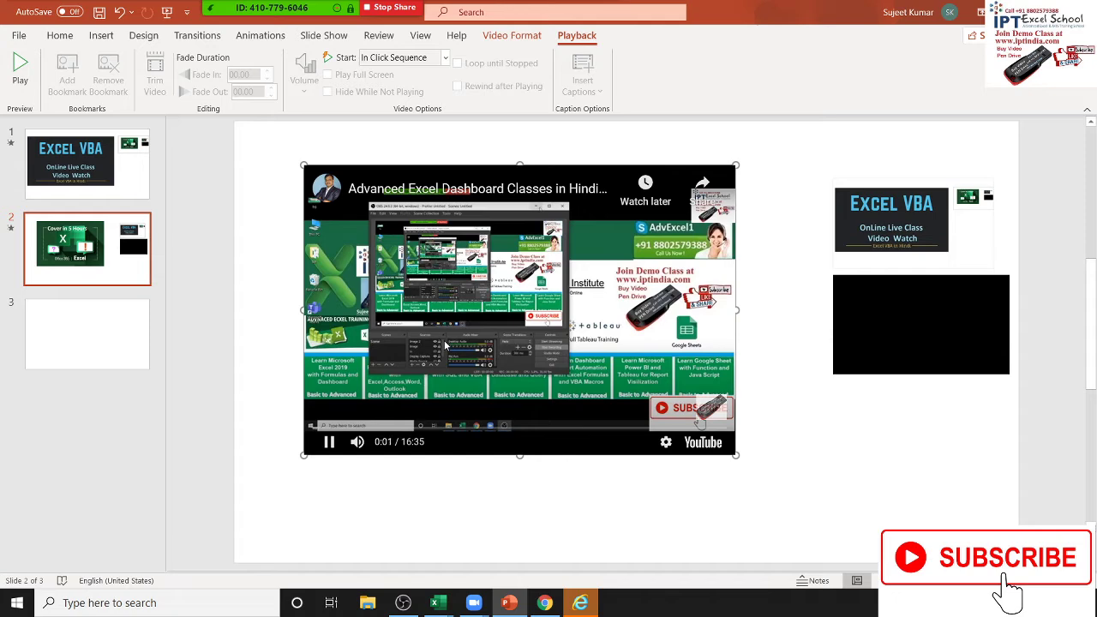
{"action": "left_click", "coordinate": [444, 342]}
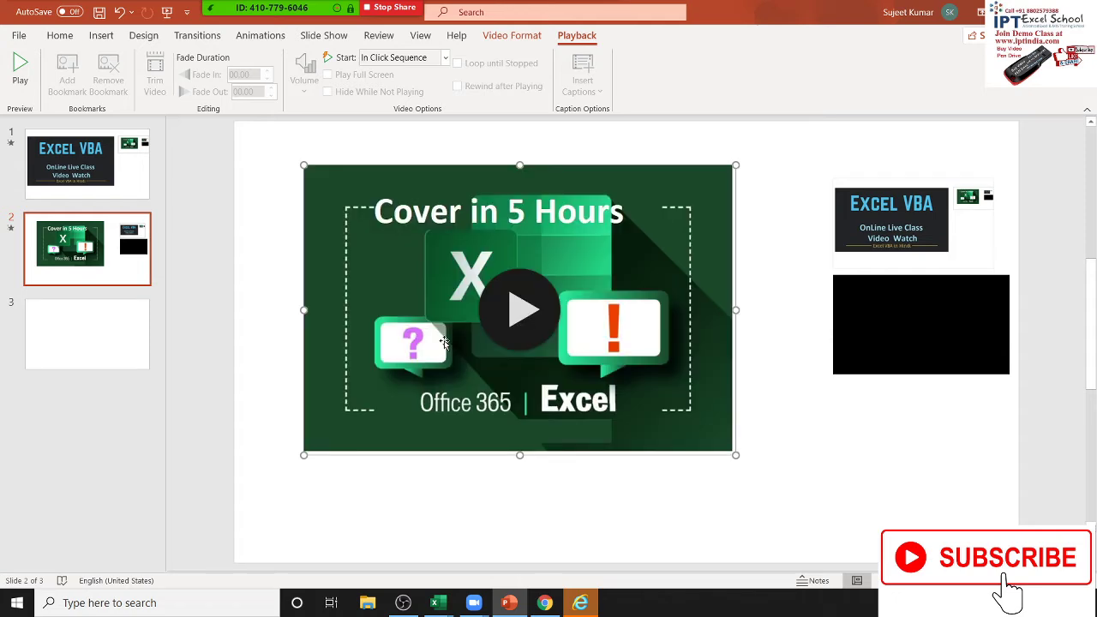
{"action": "left_click", "coordinate": [634, 413]}
{"action": "left_click", "coordinate": [925, 317]}
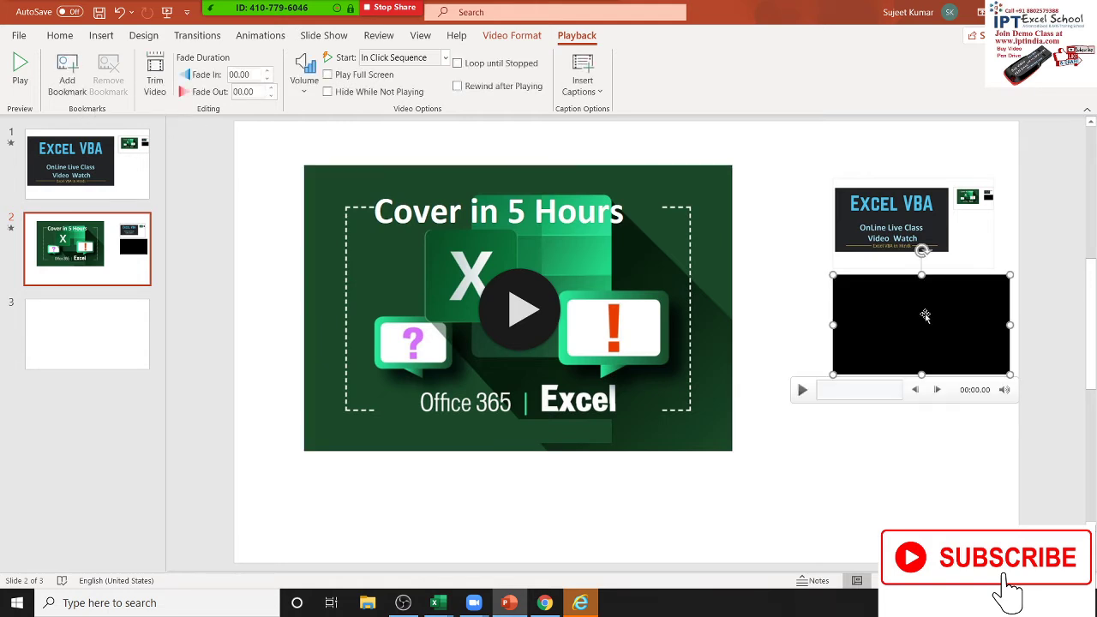
Add a bookmark to the black video, then reselect the smaller video after revisiting slide 1
{"action": "left_click", "coordinate": [67, 73]}
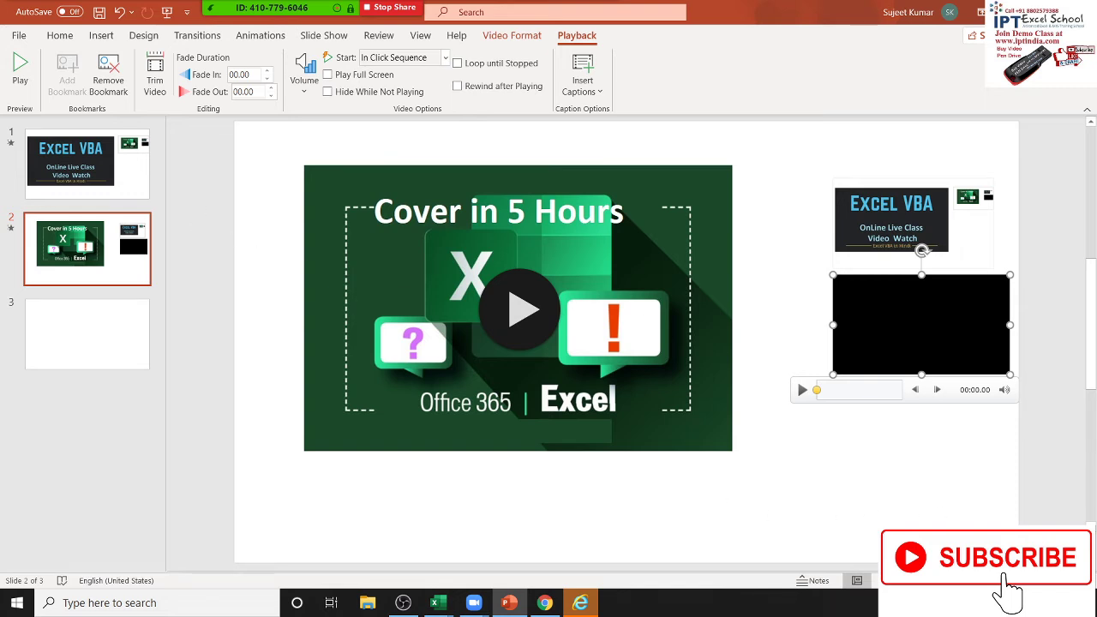
{"action": "left_click", "coordinate": [904, 515]}
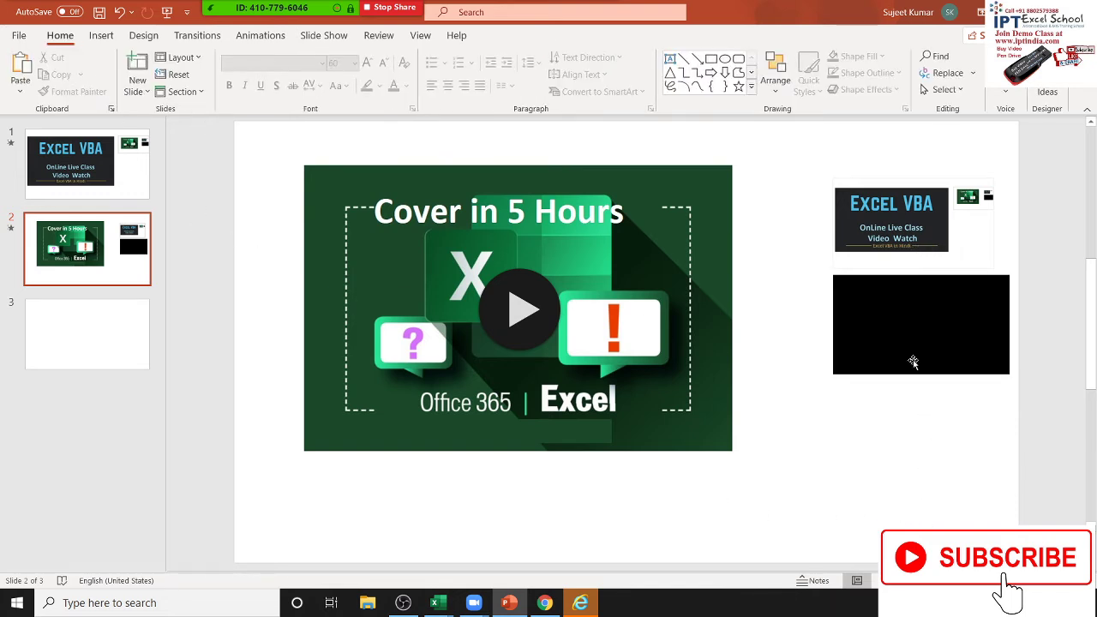
{"action": "left_click", "coordinate": [911, 349]}
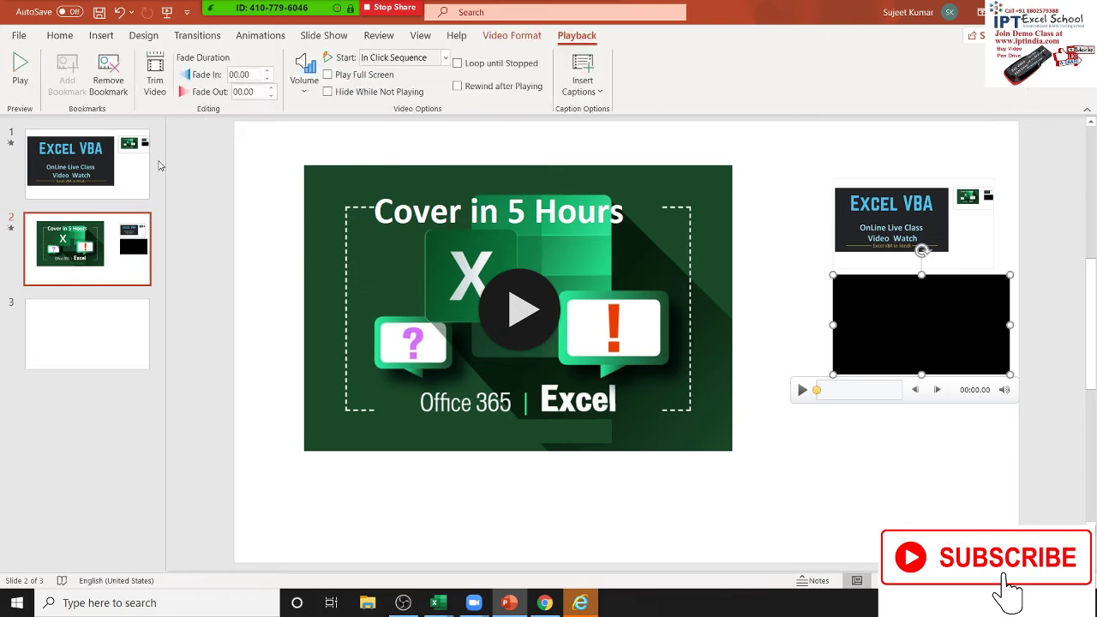
{"action": "left_click", "coordinate": [145, 164]}
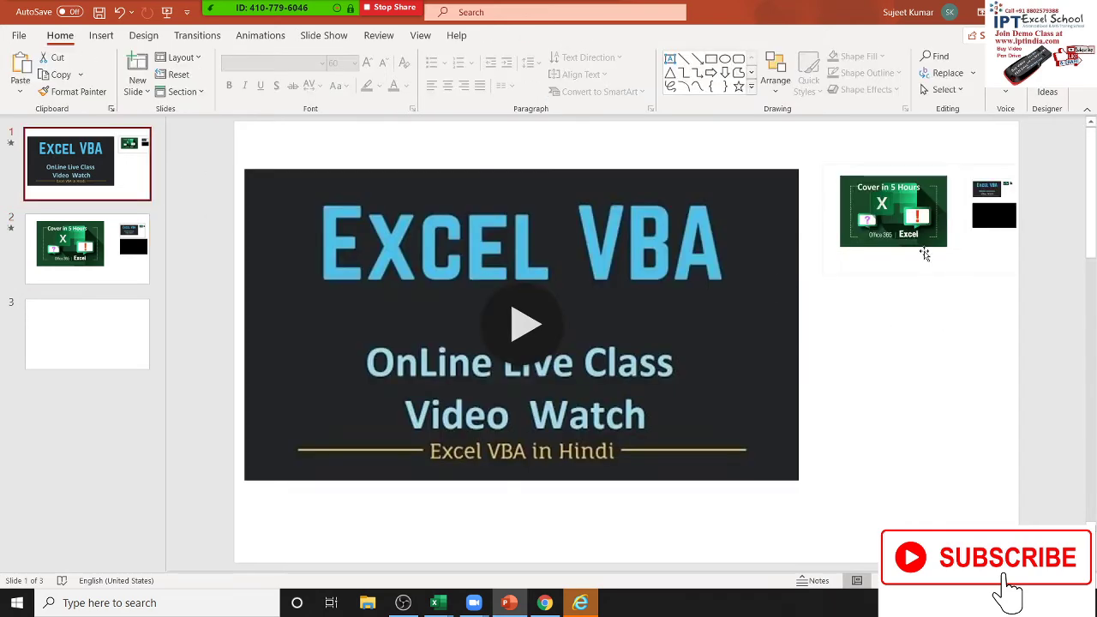
{"action": "key", "text": "Down"}
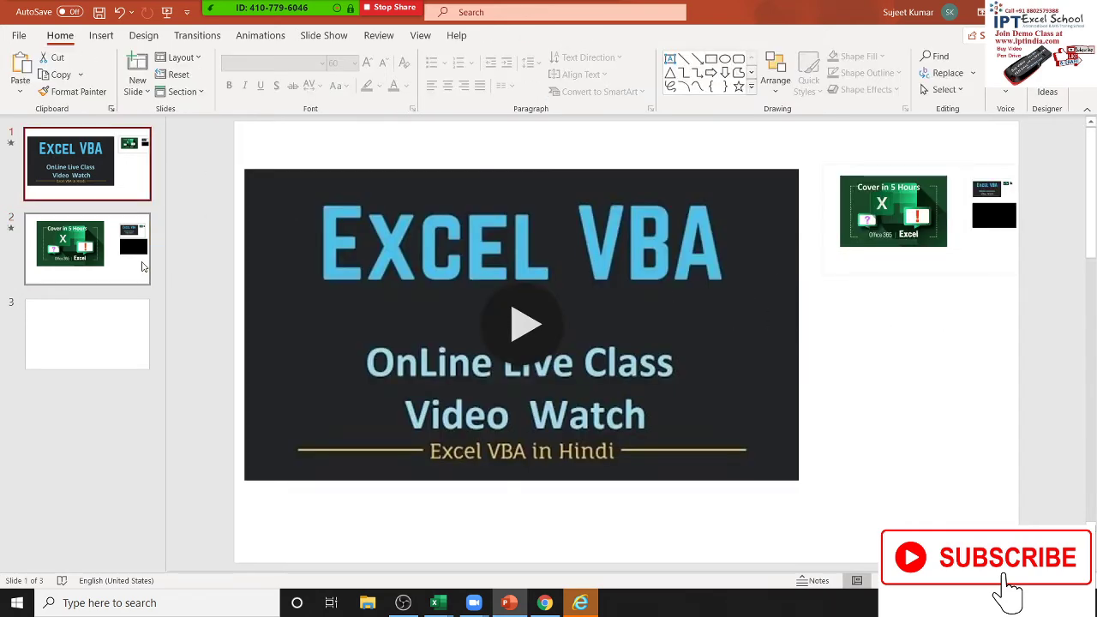
{"action": "left_click", "coordinate": [914, 308]}
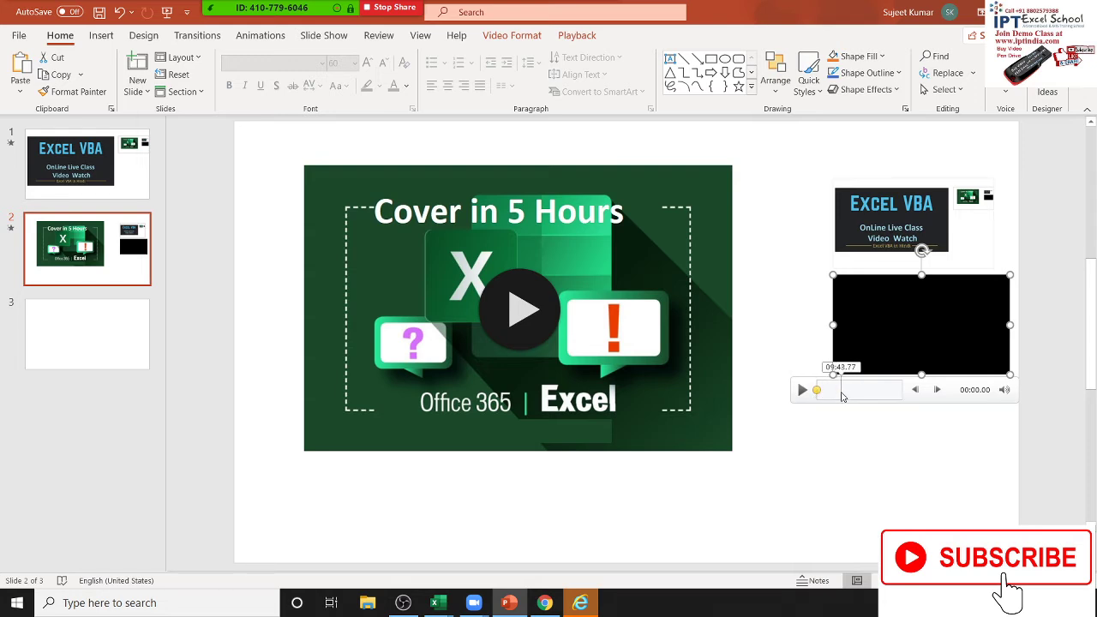
Add a bookmark at 09:39.90 on the smaller video's timeline
{"action": "left_click", "coordinate": [841, 391]}
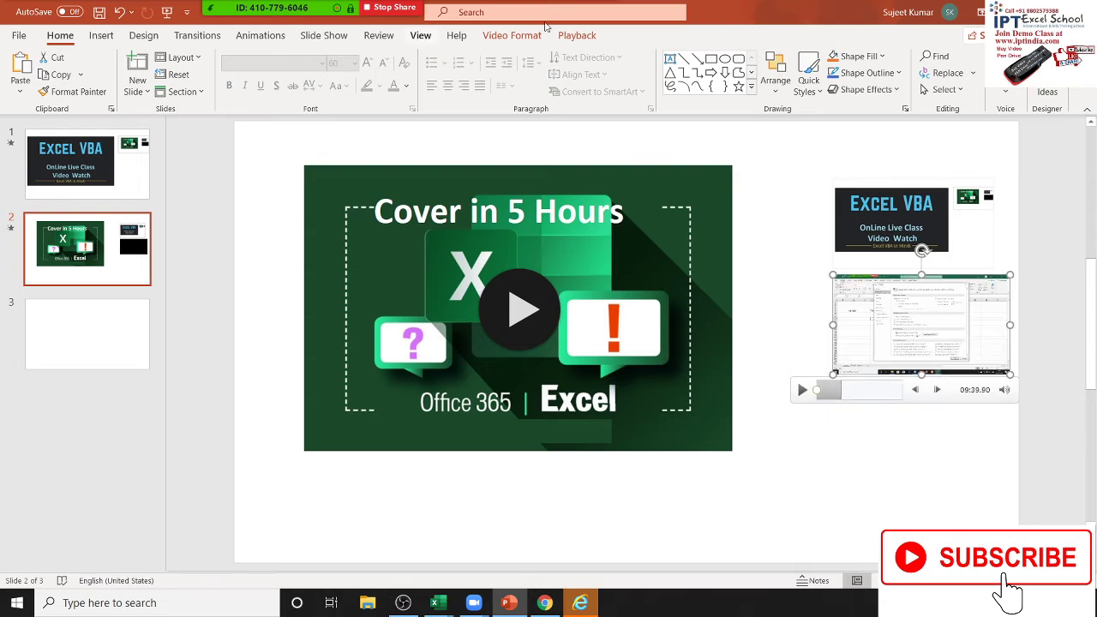
{"action": "left_click", "coordinate": [576, 35]}
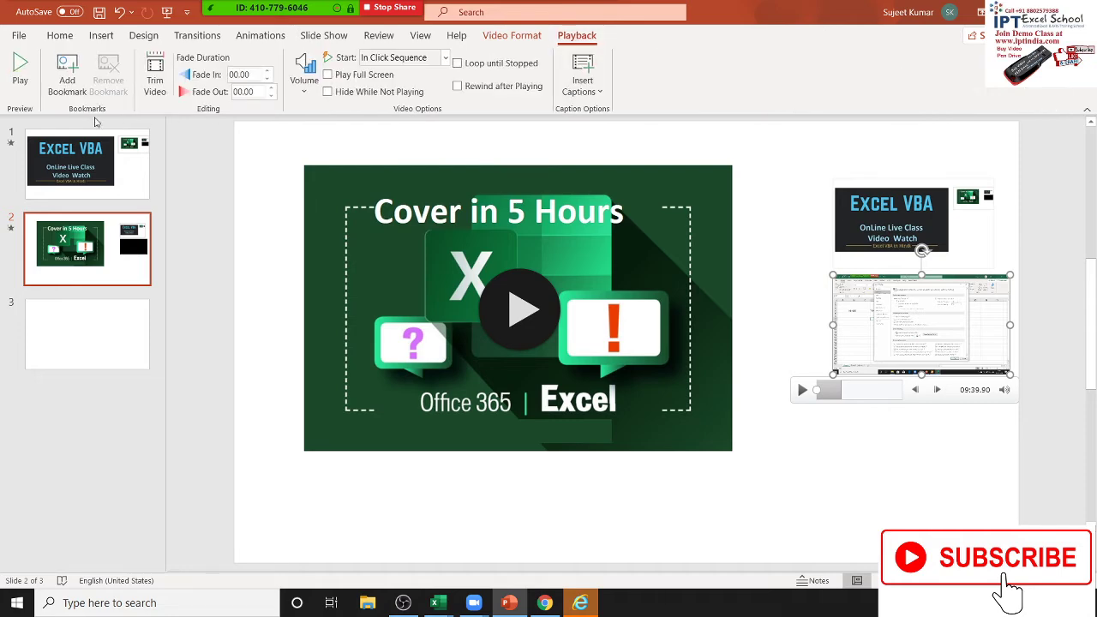
{"action": "left_click", "coordinate": [67, 75]}
{"action": "left_click", "coordinate": [821, 455]}
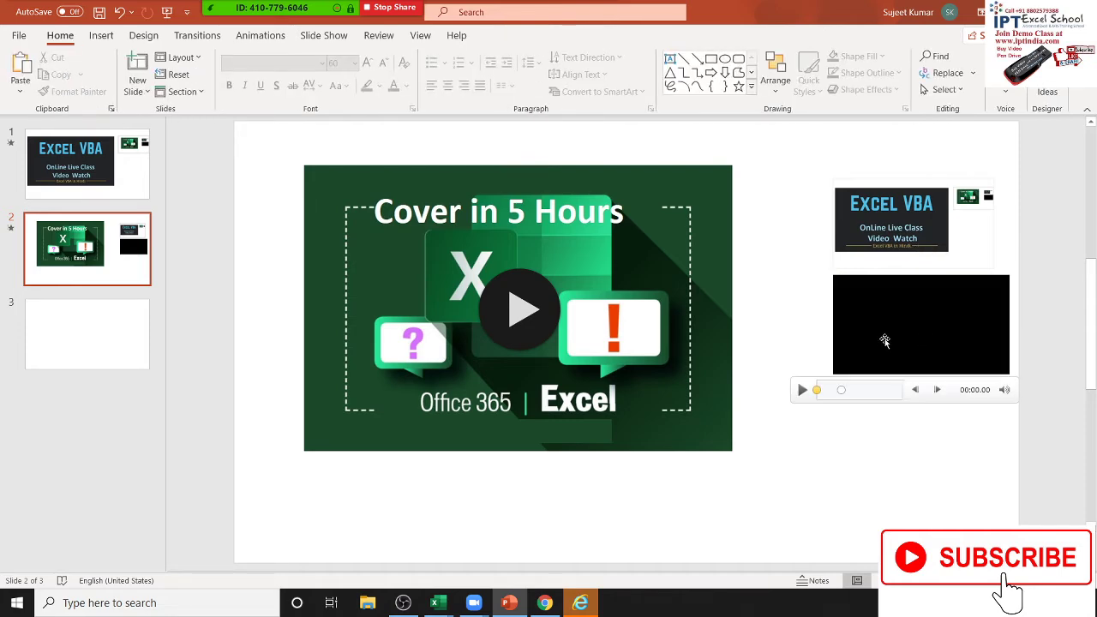
{"action": "left_click", "coordinate": [890, 337]}
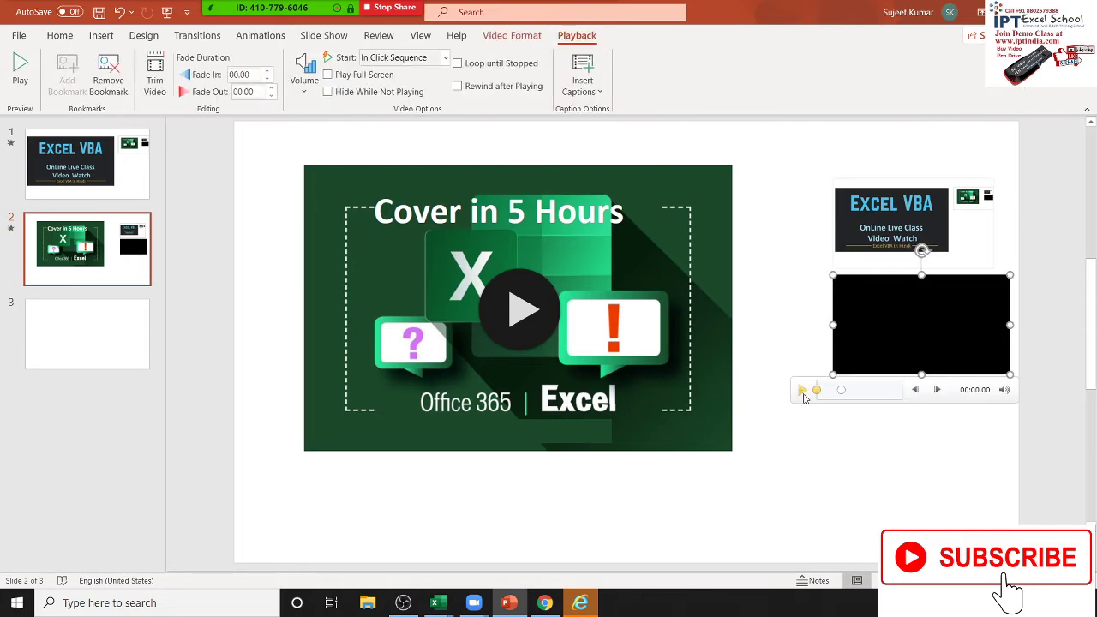
Play the video from about 09:40, remove the bookmark, and bring up Trim Video
{"action": "left_click", "coordinate": [802, 392]}
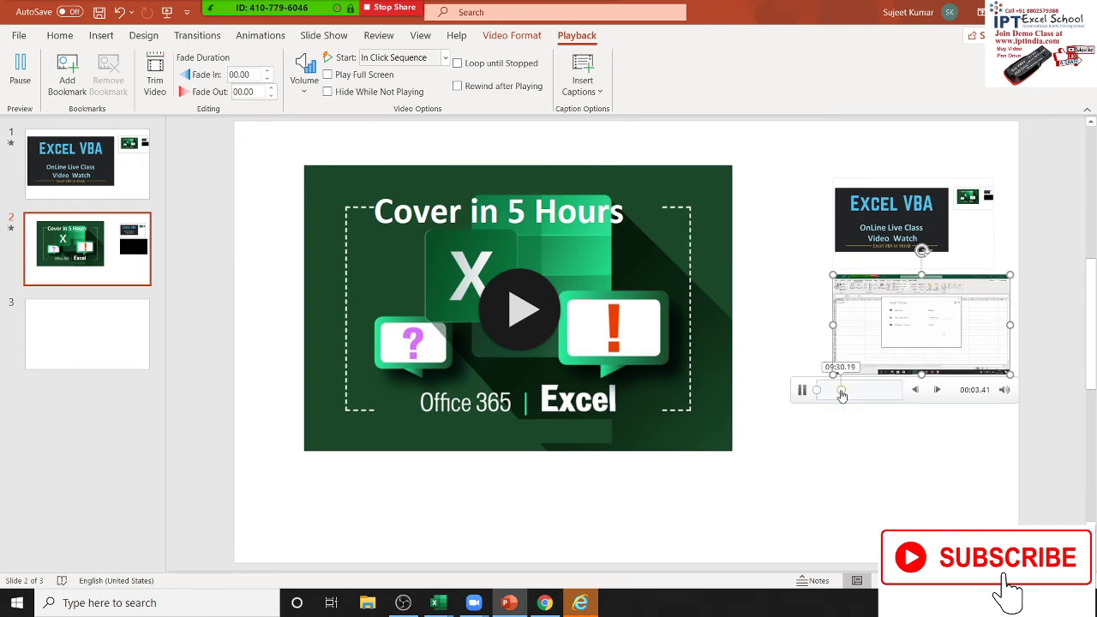
{"action": "left_click", "coordinate": [840, 392]}
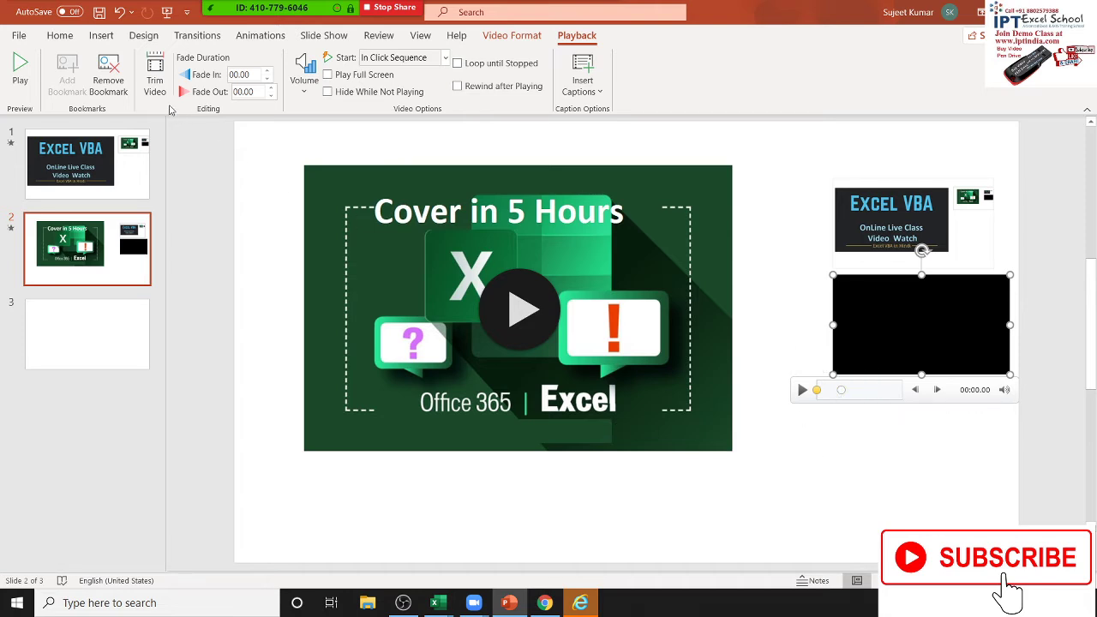
{"action": "left_click", "coordinate": [110, 84]}
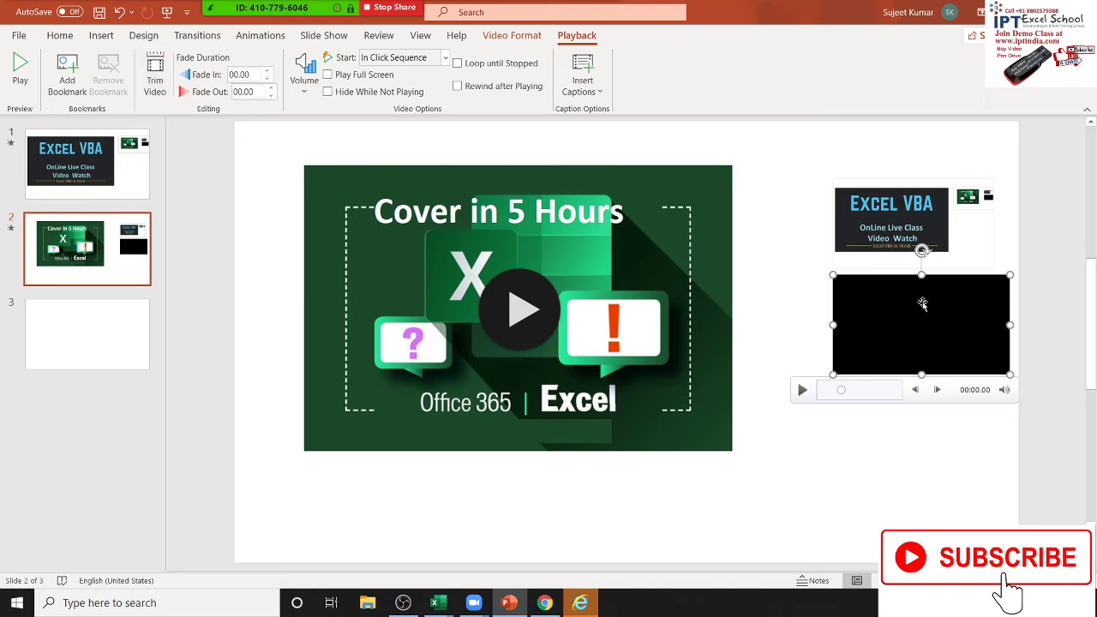
{"action": "left_click", "coordinate": [157, 78]}
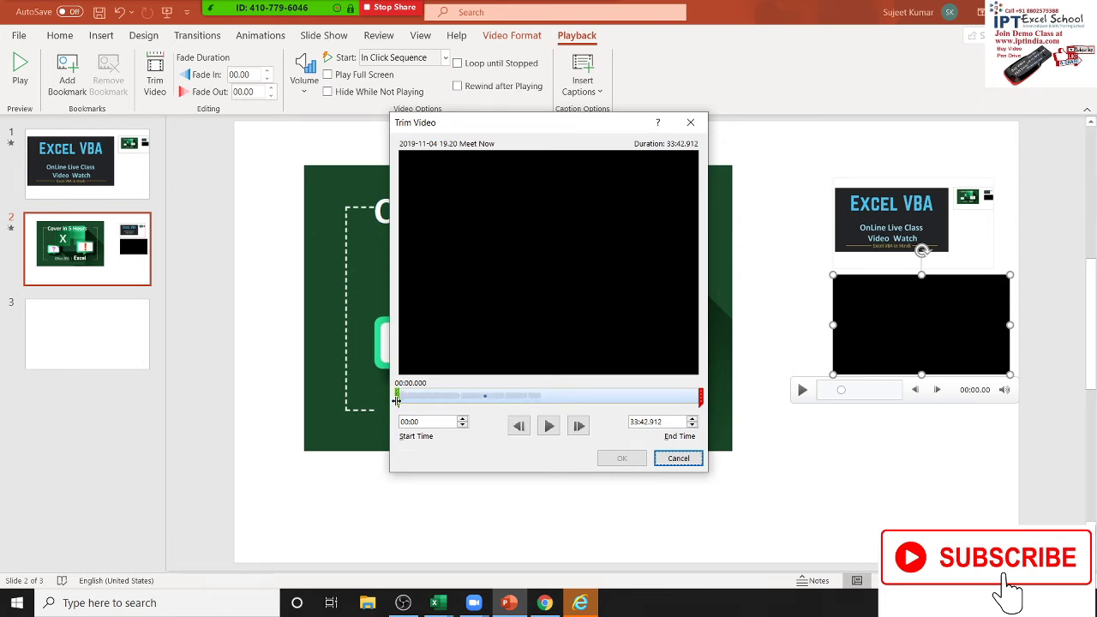
Move the trim start marker to 08:32.466 and the end marker to 33:39.060, then confirm
{"action": "left_click_drag", "start_coordinate": [399, 399], "coordinate": [473, 399]}
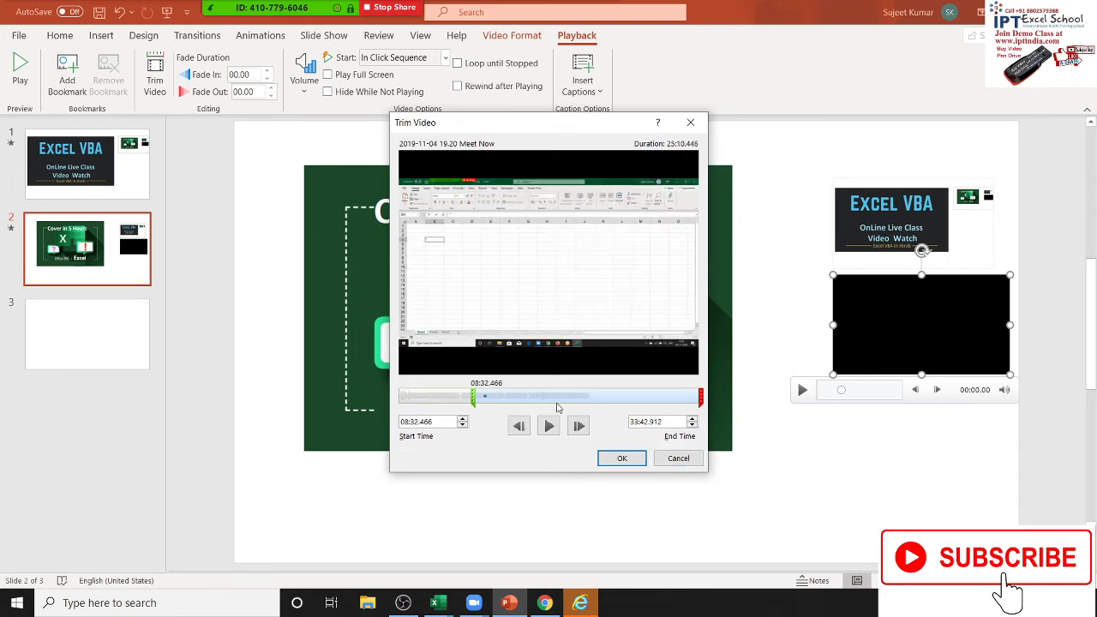
{"action": "left_click", "coordinate": [697, 399]}
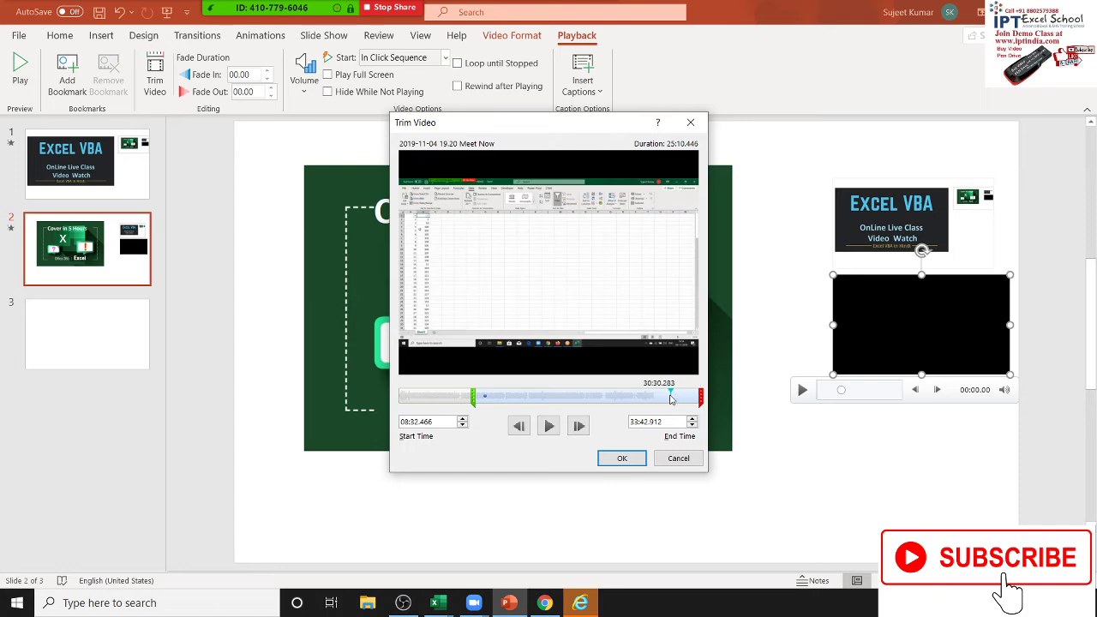
{"action": "left_click_drag", "start_coordinate": [697, 399], "coordinate": [630, 400]}
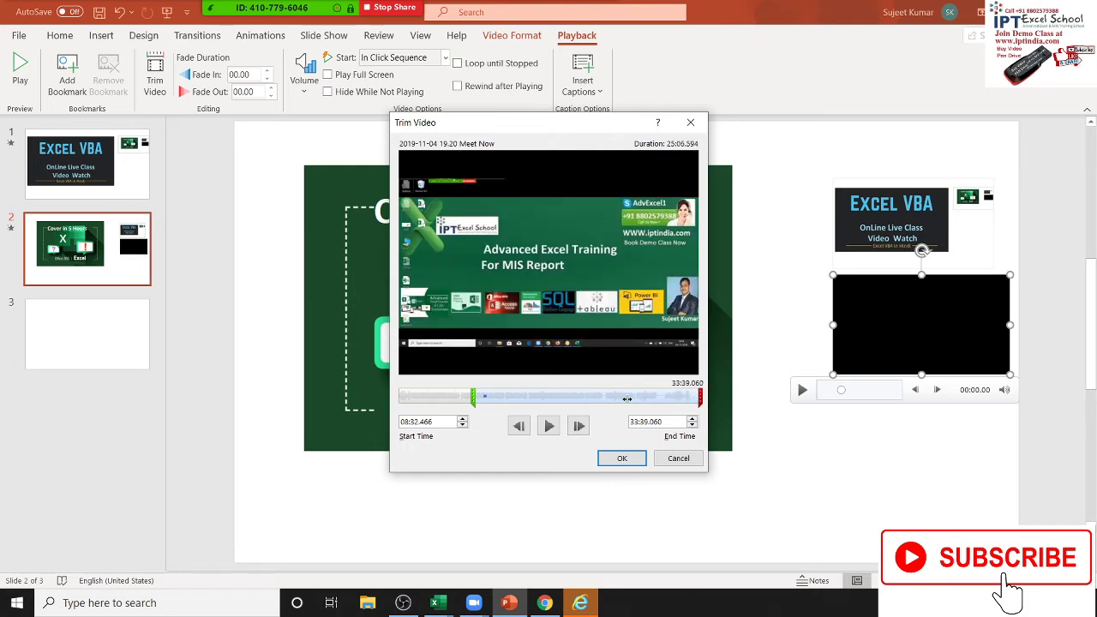
{"action": "left_click", "coordinate": [628, 460]}
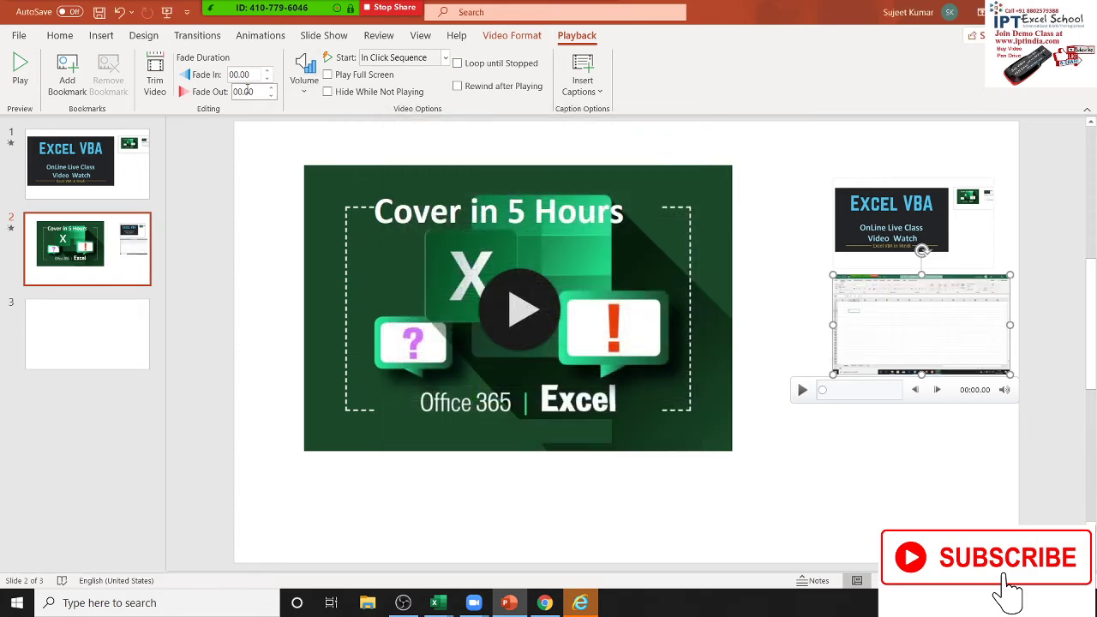
Set Fade In to 00.50, leave the volume unchanged, and enable Hide While Not Playing
{"action": "left_click", "coordinate": [269, 74]}
{"action": "left_click", "coordinate": [304, 76]}
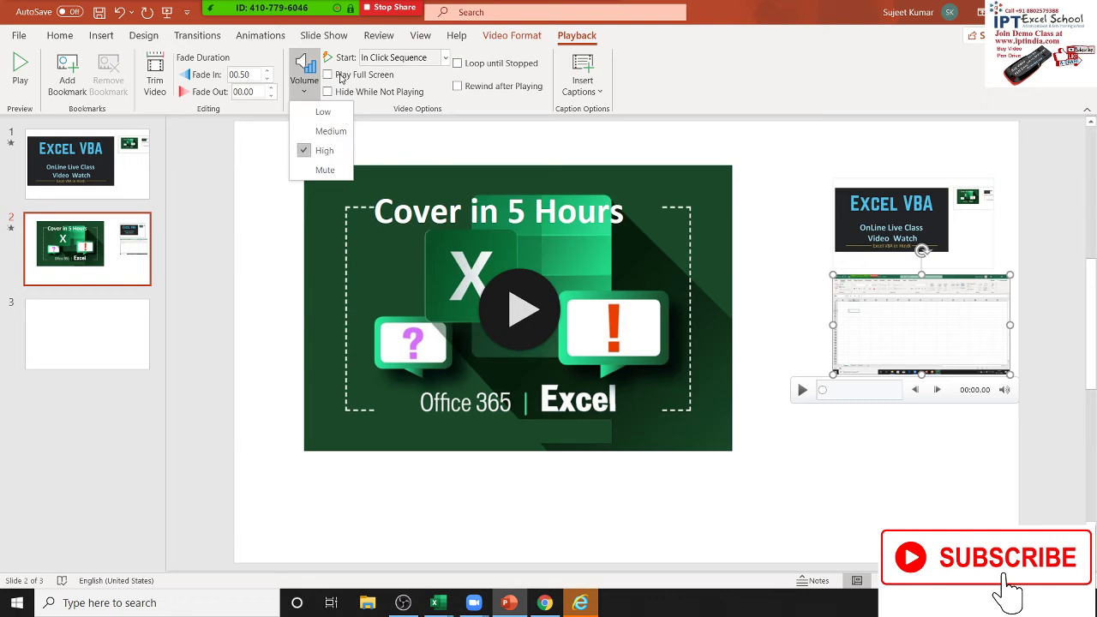
{"action": "left_click", "coordinate": [382, 118]}
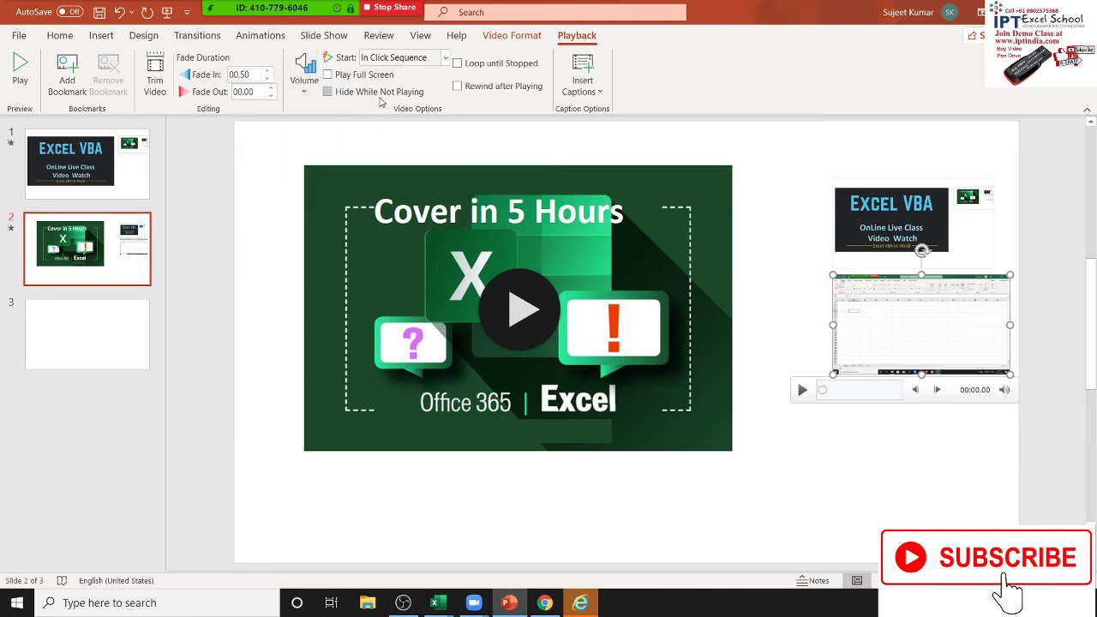
{"action": "left_click", "coordinate": [381, 101]}
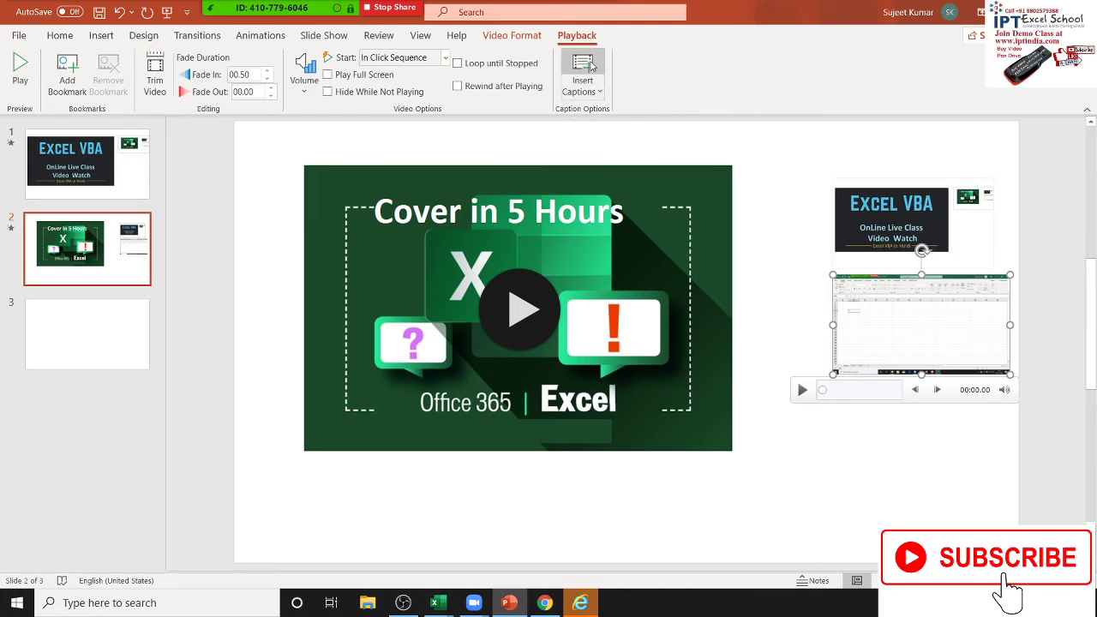
{"action": "left_click", "coordinate": [591, 67]}
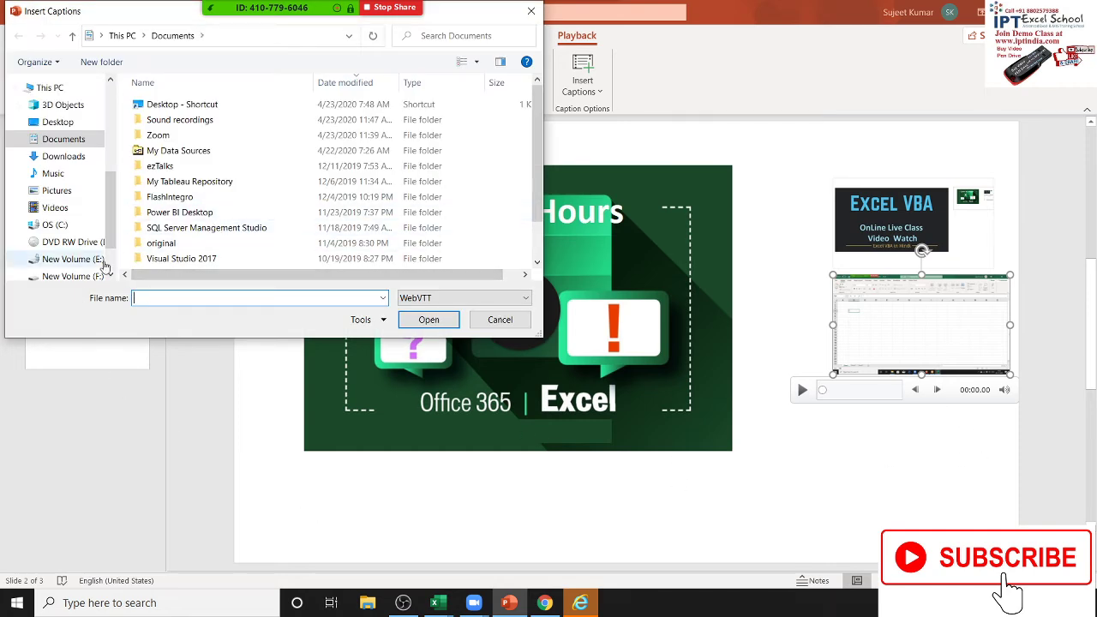
{"action": "left_click", "coordinate": [77, 194]}
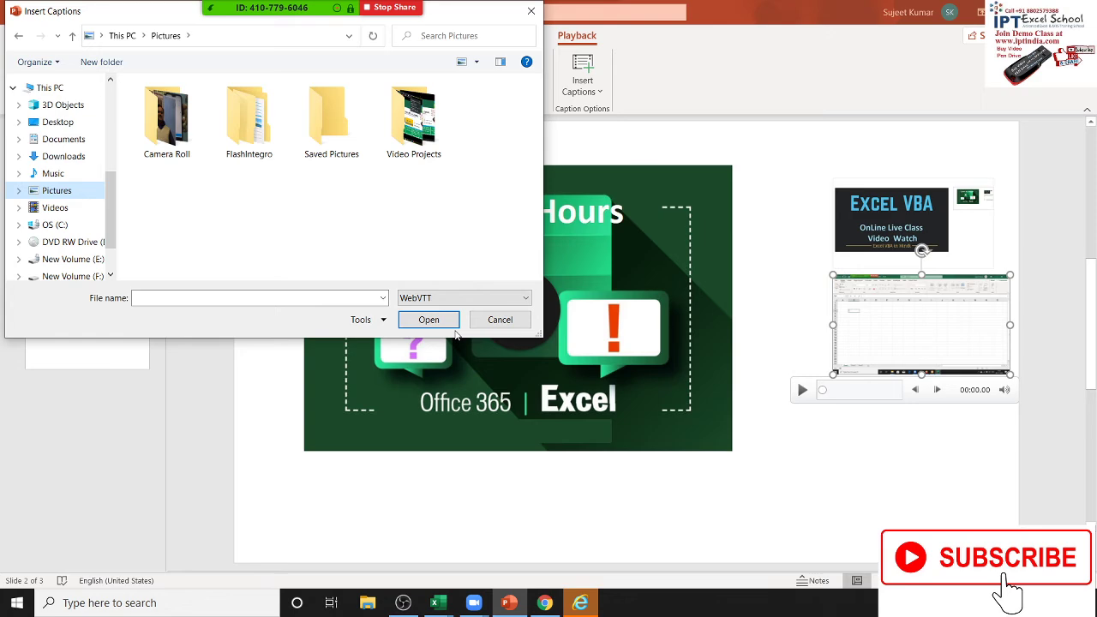
{"action": "left_click", "coordinate": [500, 319]}
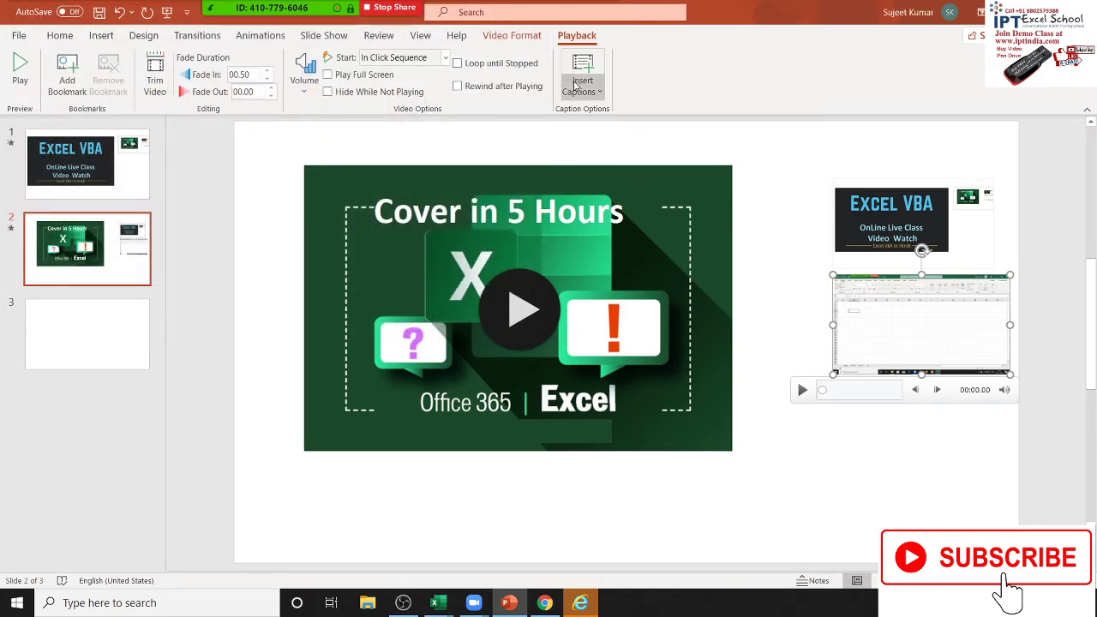
{"action": "left_click", "coordinate": [537, 39]}
Move to blank slide 3 and bring up the Record Sound window via Audio > Record Audio
{"action": "left_click", "coordinate": [566, 39]}
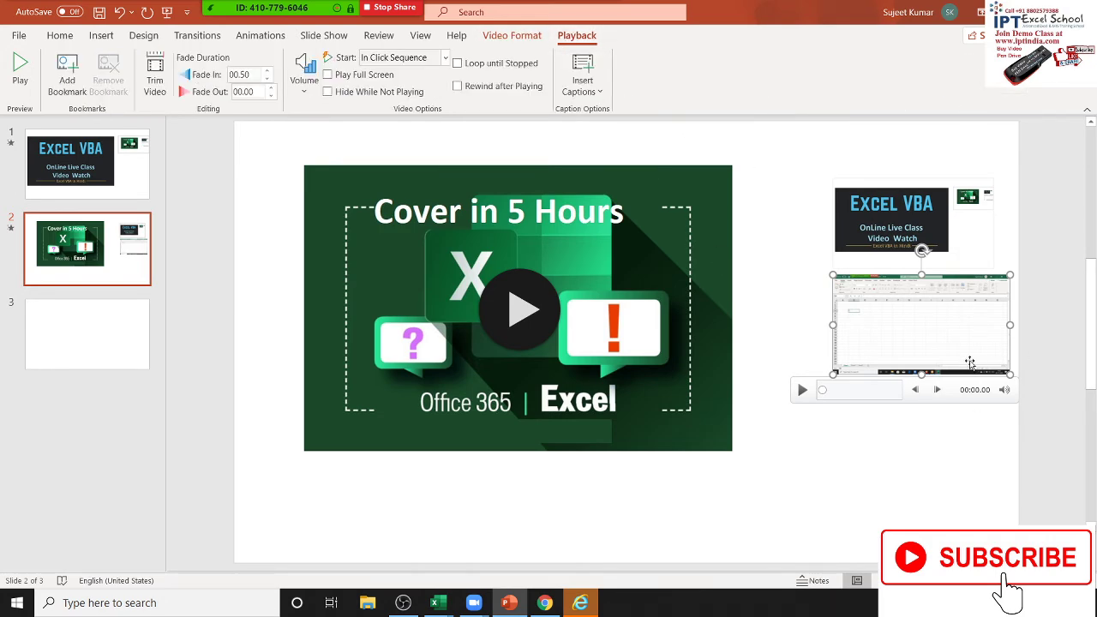
{"action": "left_click", "coordinate": [62, 38]}
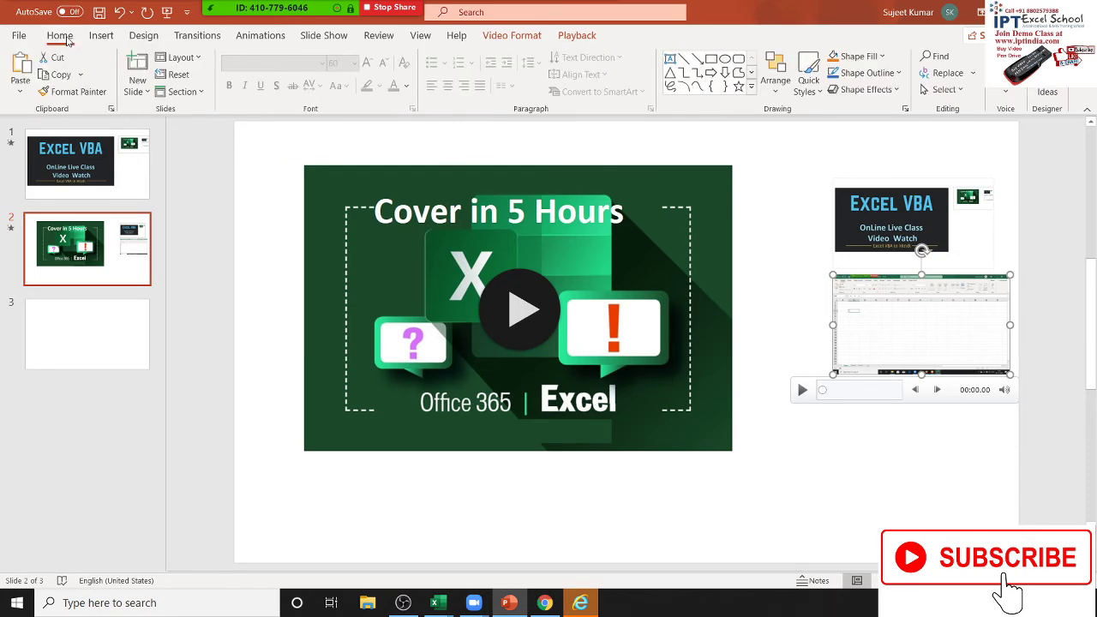
{"action": "left_click", "coordinate": [101, 36]}
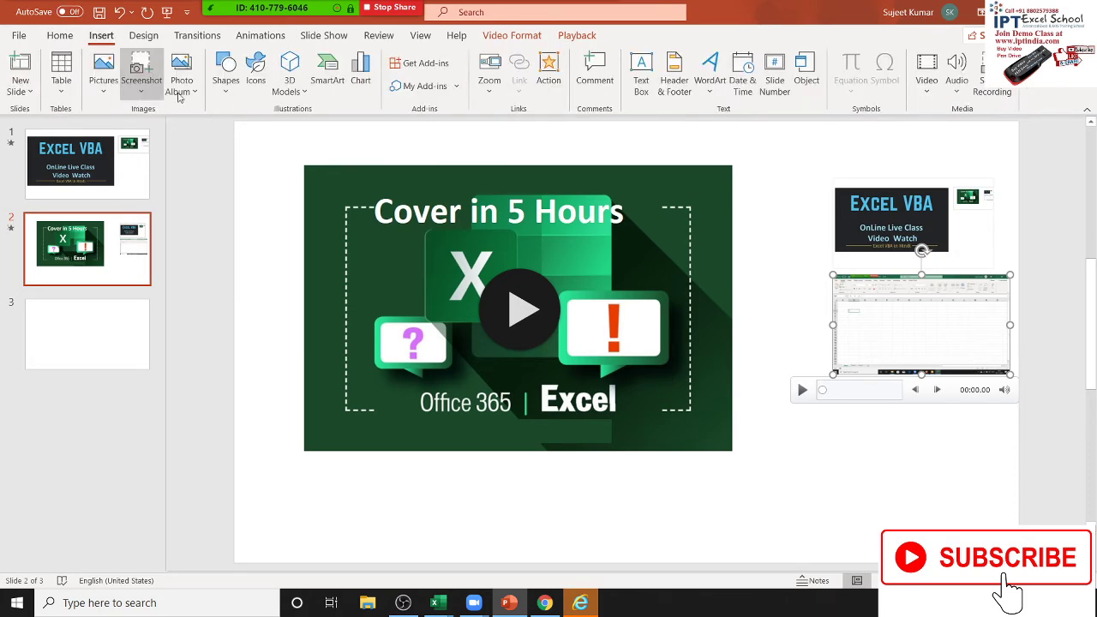
{"action": "left_click", "coordinate": [849, 496]}
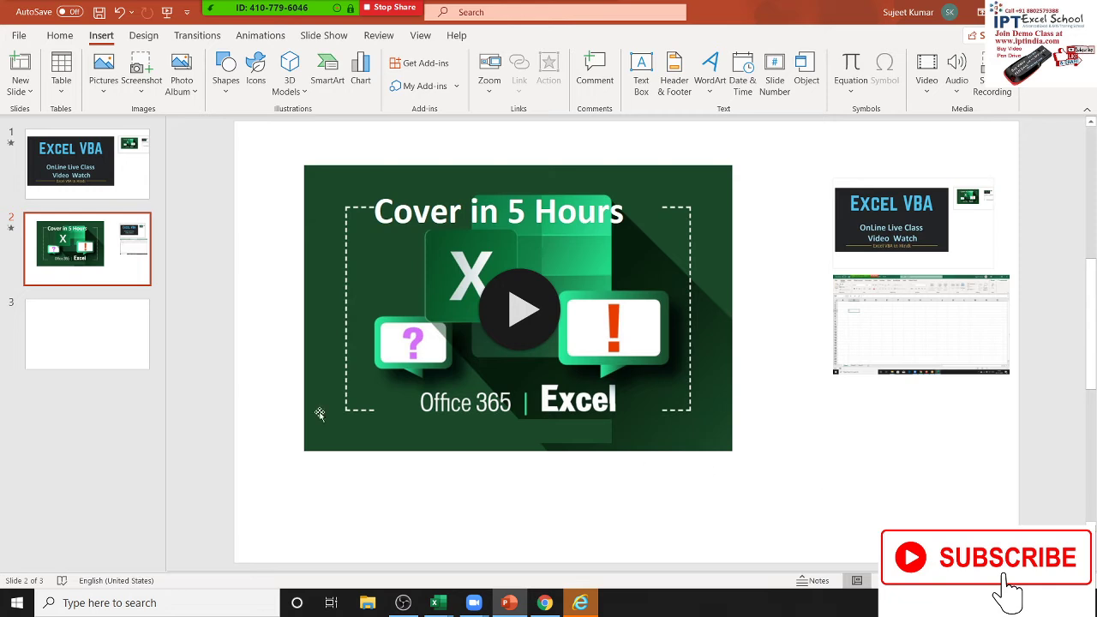
{"action": "left_click", "coordinate": [78, 344]}
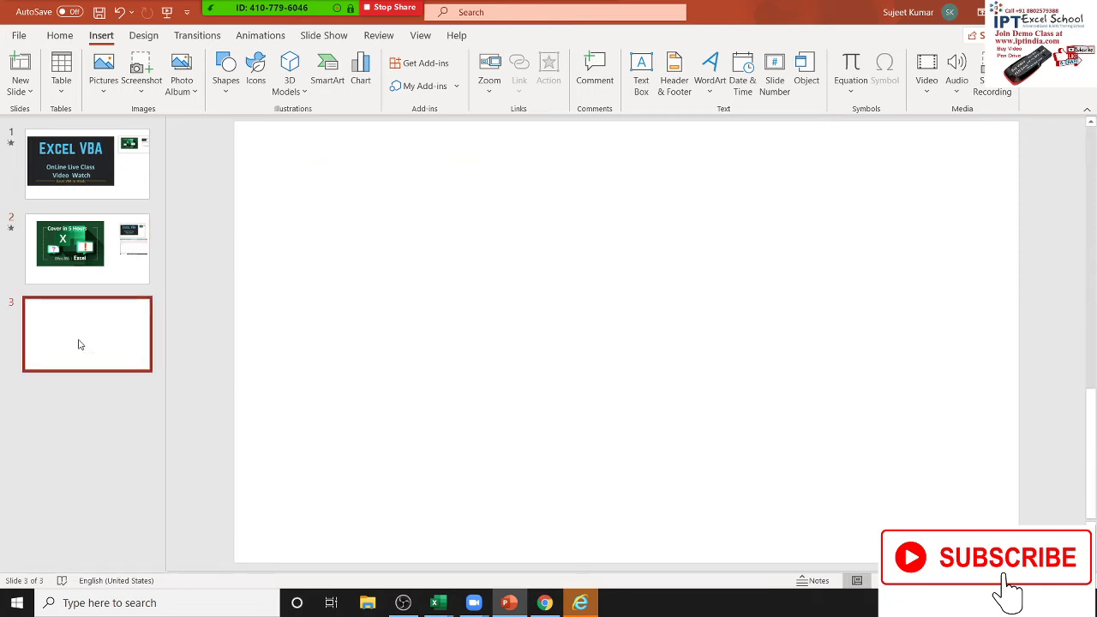
{"action": "left_click", "coordinate": [950, 96]}
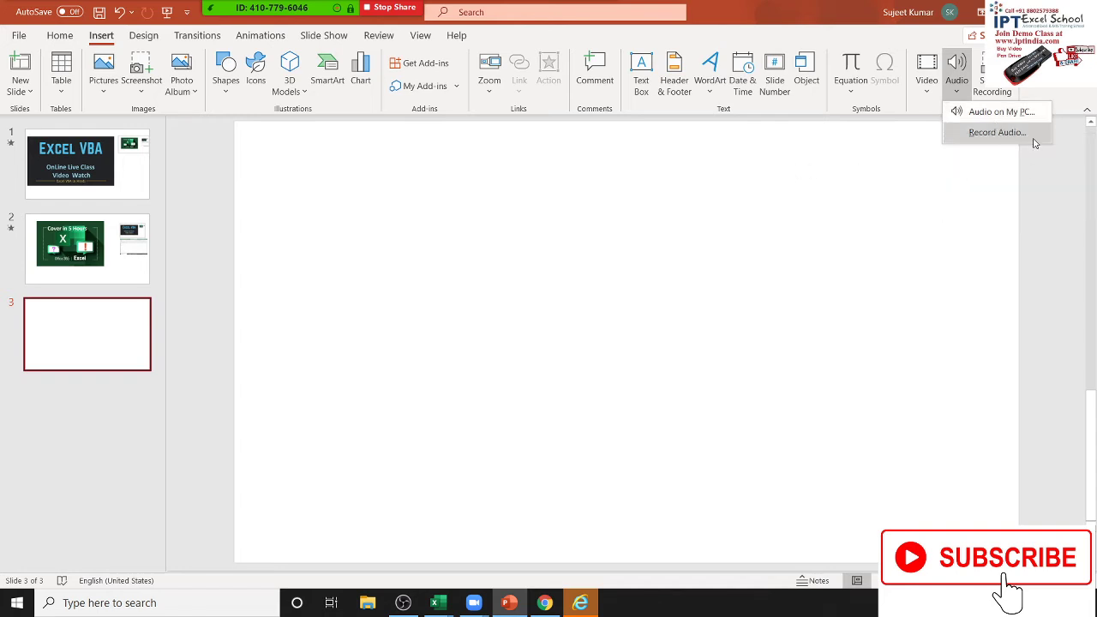
{"action": "left_click", "coordinate": [1001, 135]}
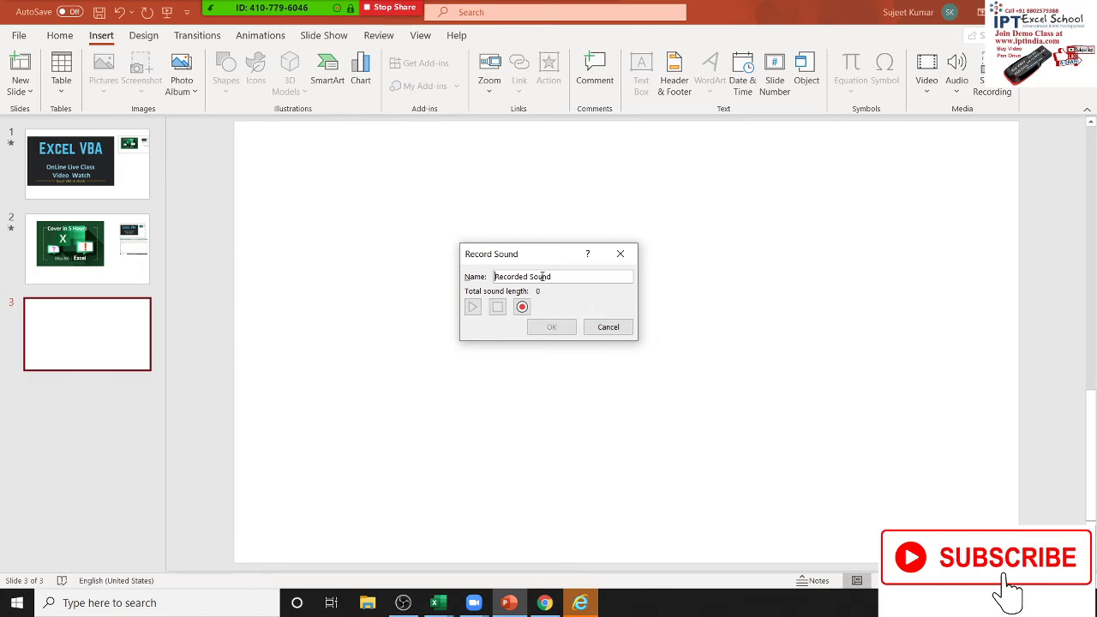
Name the clip 'Text' and record about 15 seconds of sound
{"action": "type", "text": "te"}
{"action": "key", "text": "shift+End"}
{"action": "key", "text": "Delete"}
{"action": "left_click", "coordinate": [523, 309]}
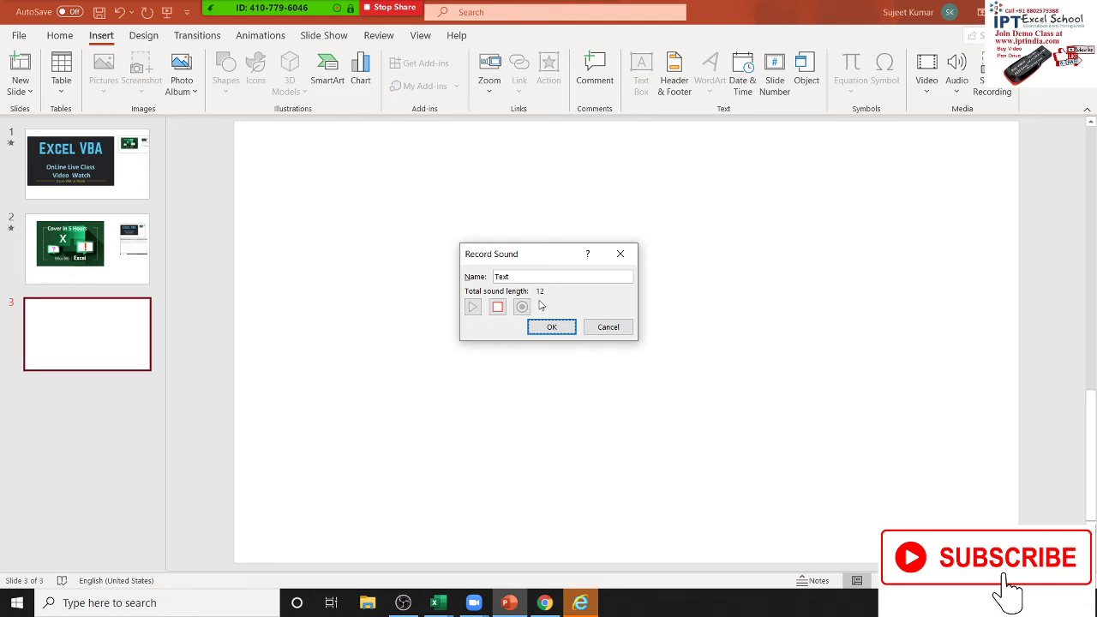
{"action": "left_click", "coordinate": [497, 308]}
Insert the Text sound on slide 3, move its icon to the upper right, and review Playback options
{"action": "left_click", "coordinate": [554, 329]}
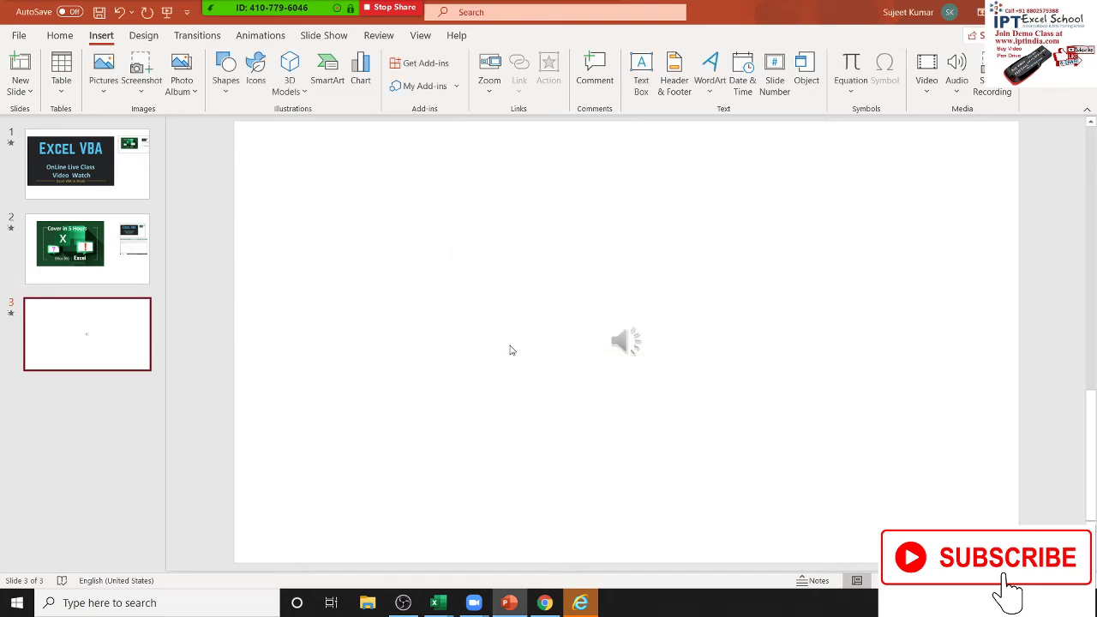
{"action": "left_click_drag", "start_coordinate": [625, 341], "coordinate": [894, 164]}
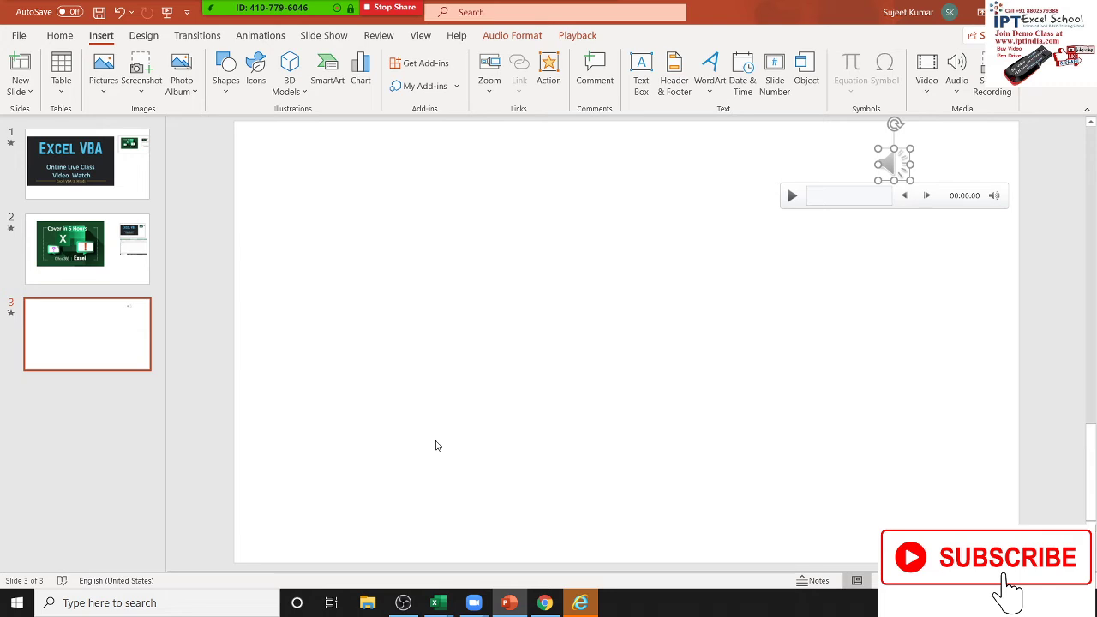
{"action": "left_click", "coordinate": [504, 36]}
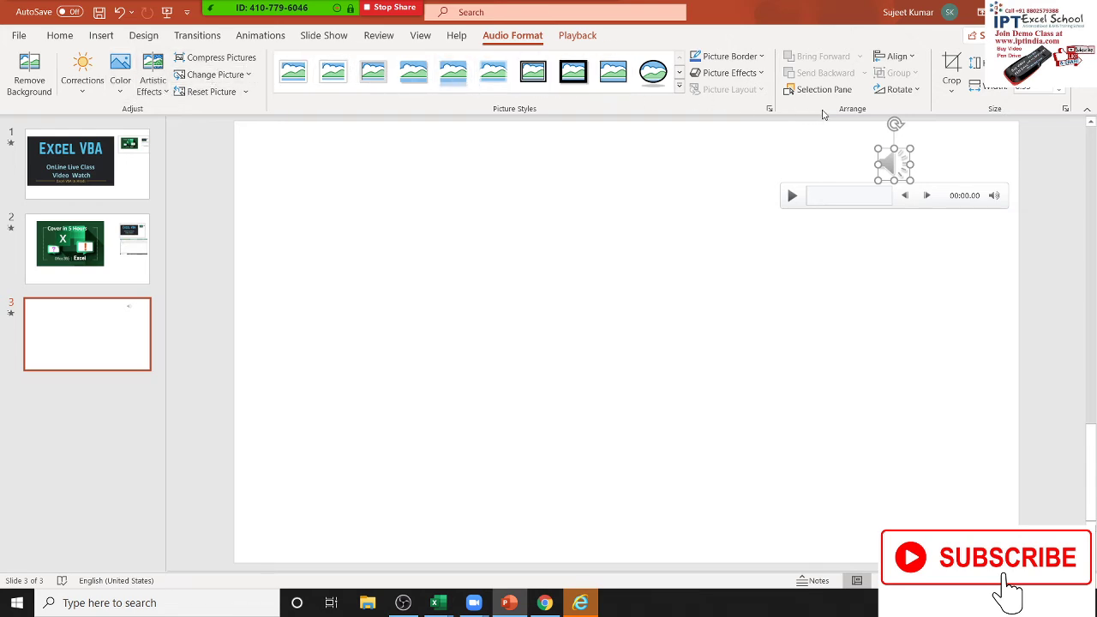
{"action": "left_click", "coordinate": [577, 35]}
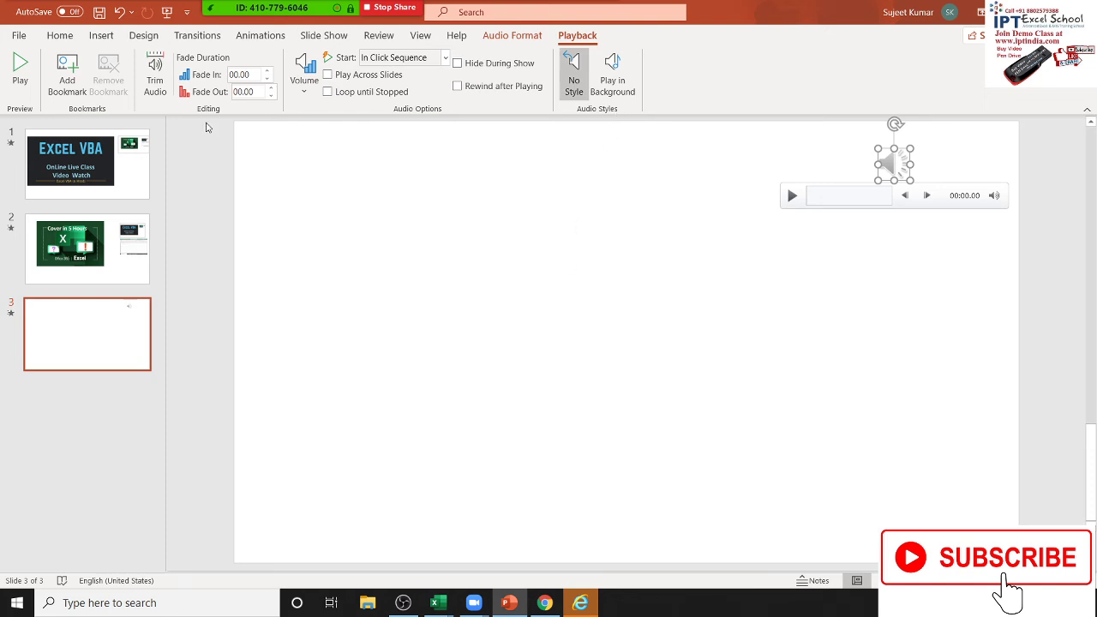
{"action": "left_click", "coordinate": [102, 35]}
{"action": "left_click", "coordinate": [805, 294]}
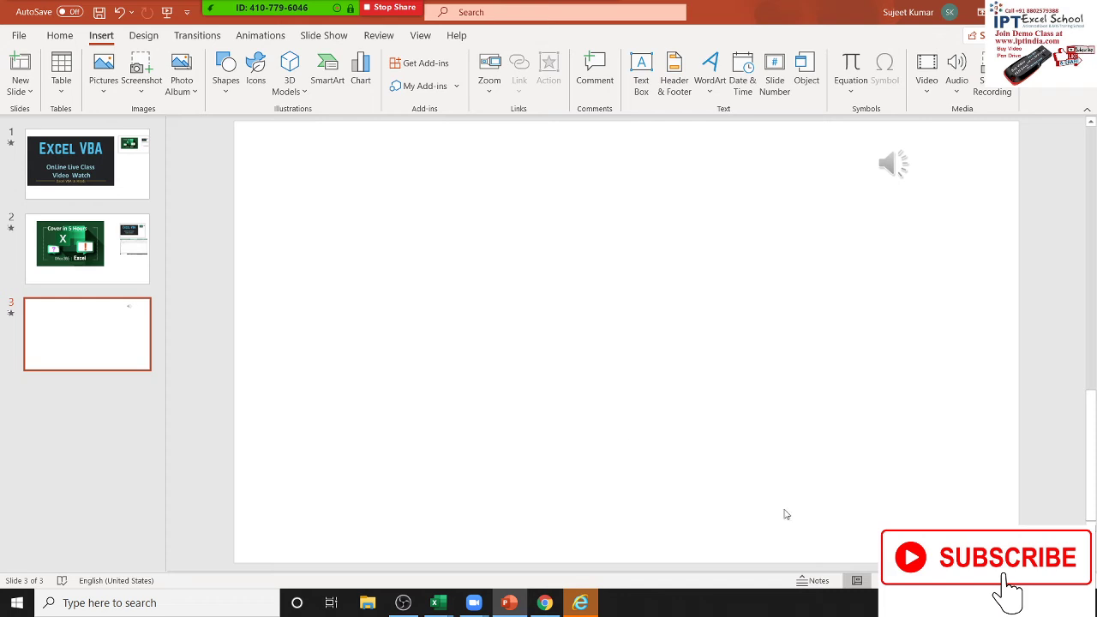
{"action": "left_click", "coordinate": [402, 603]}
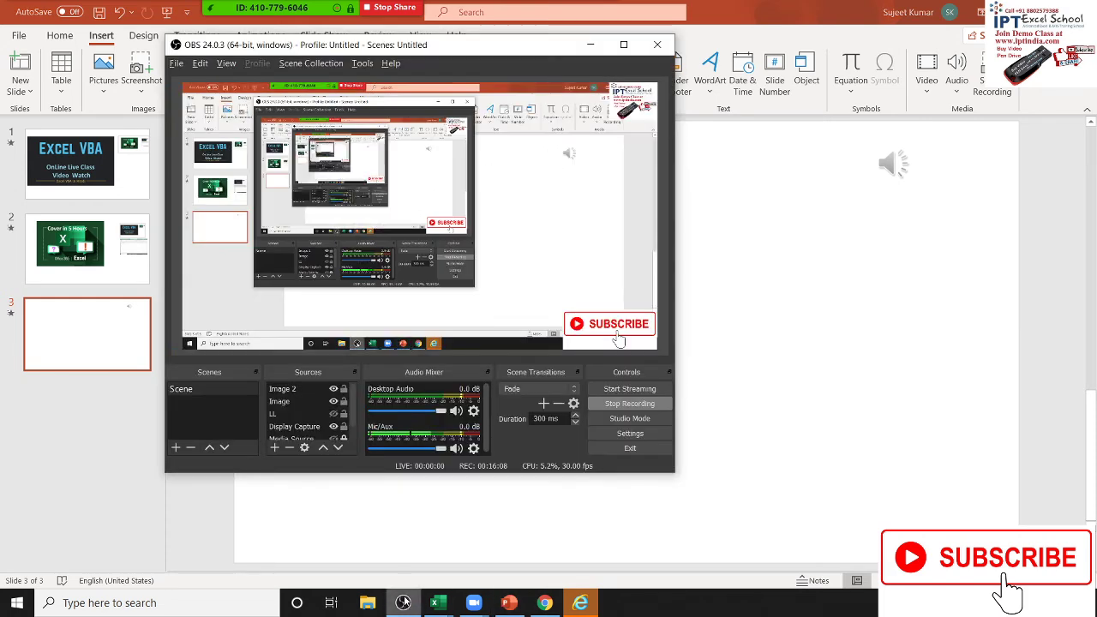
{"action": "left_click", "coordinate": [772, 278]}
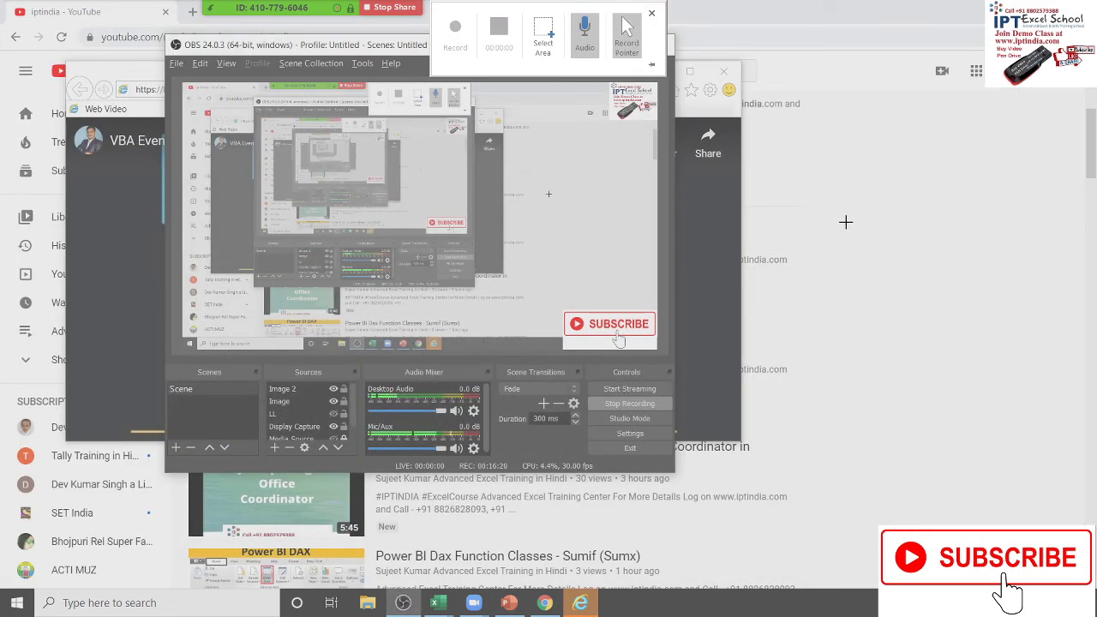
{"action": "left_click_drag", "start_coordinate": [163, 41], "coordinate": [444, 218]}
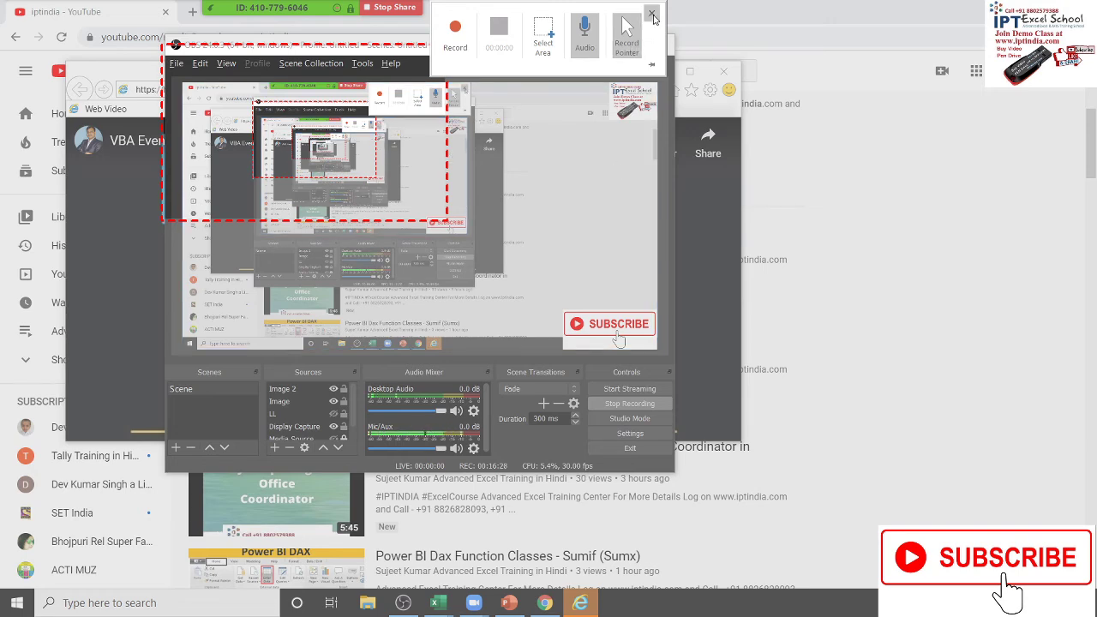
{"action": "key", "text": "alt+Tab"}
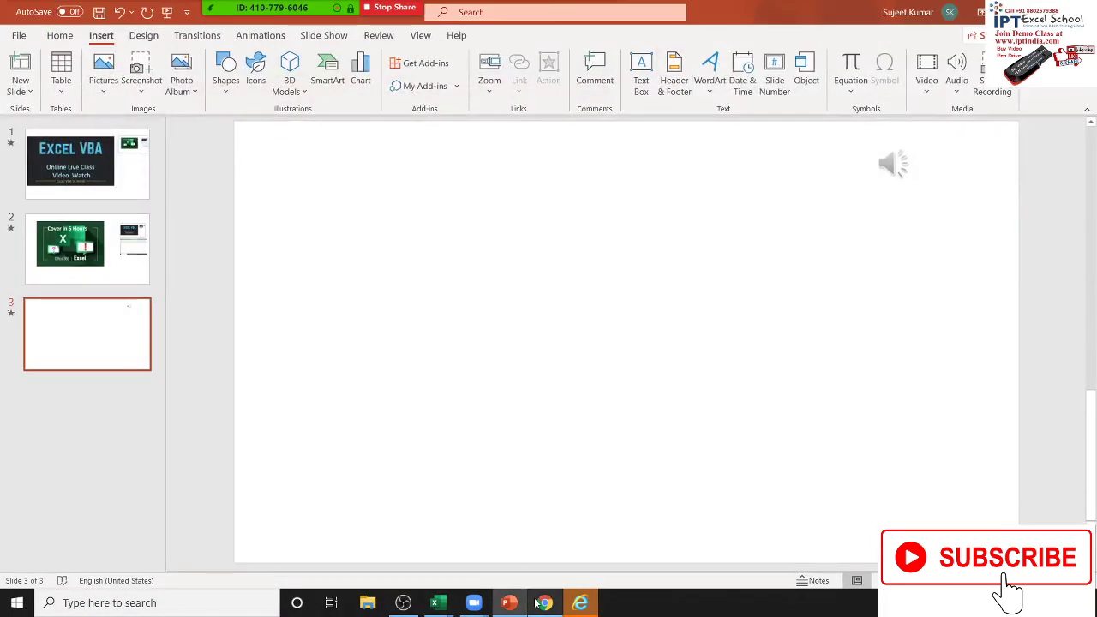
Go back to the iptindia YouTube results and open the Slicer dashboard video
{"action": "left_click", "coordinate": [545, 602]}
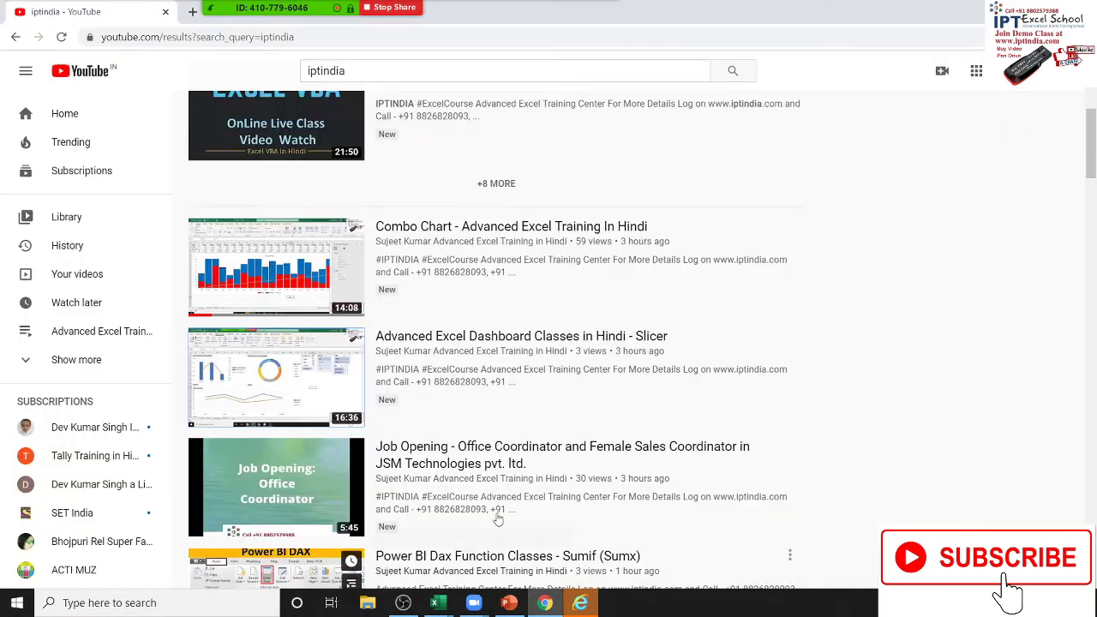
{"action": "left_click", "coordinate": [192, 12]}
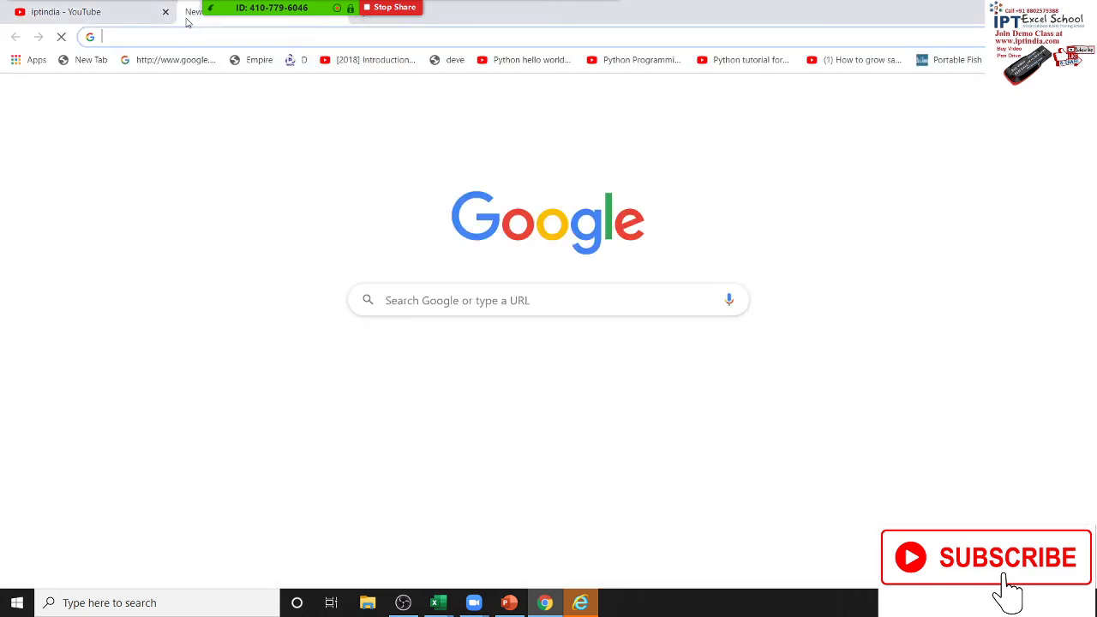
{"action": "left_click", "coordinate": [115, 12]}
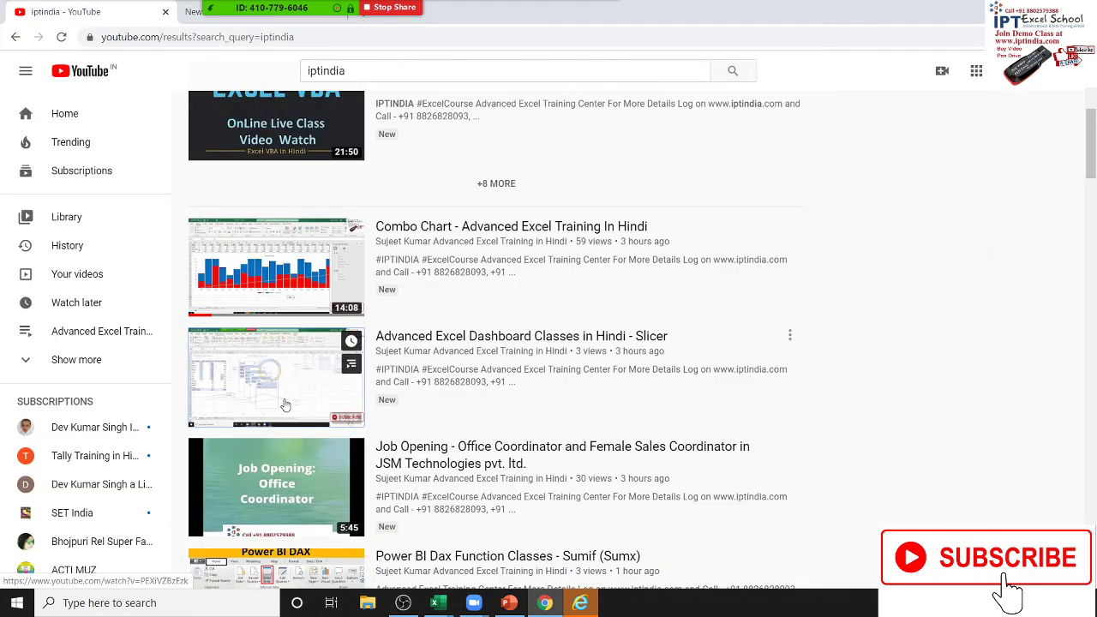
{"action": "left_click", "coordinate": [247, 425]}
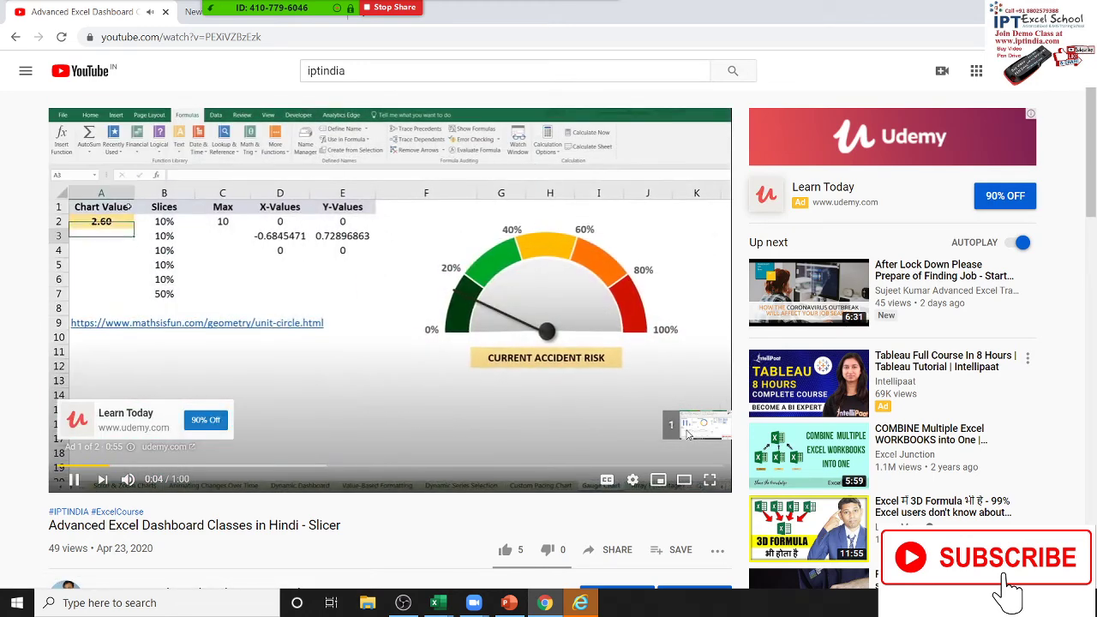
Skip the ad, pause the video at 2:49, and return to PowerPoint
{"action": "left_click", "coordinate": [684, 427]}
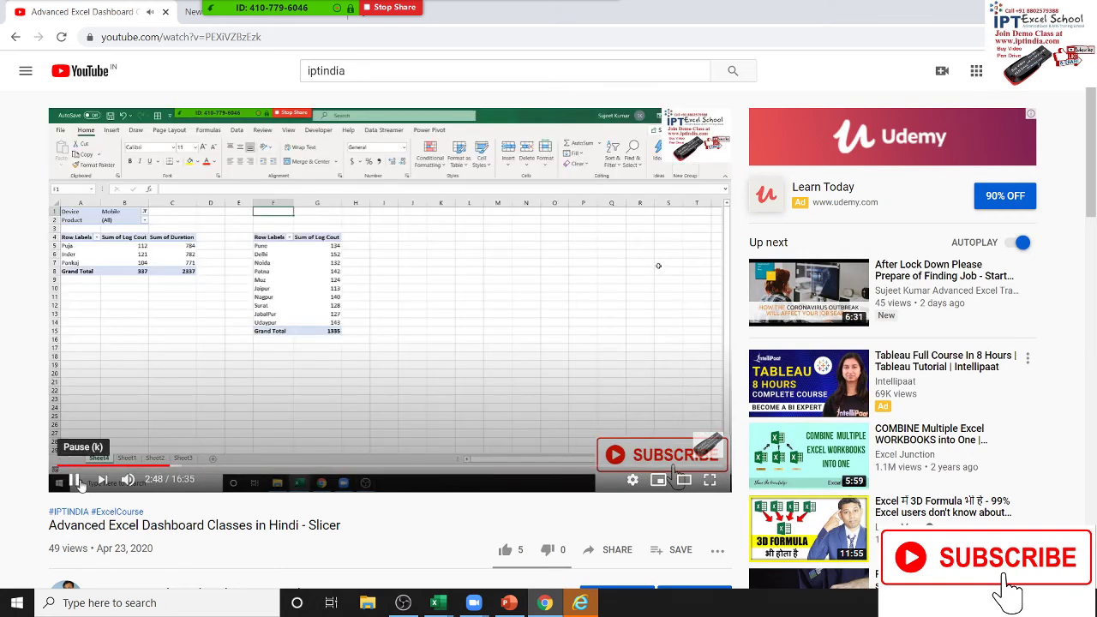
{"action": "left_click", "coordinate": [78, 484]}
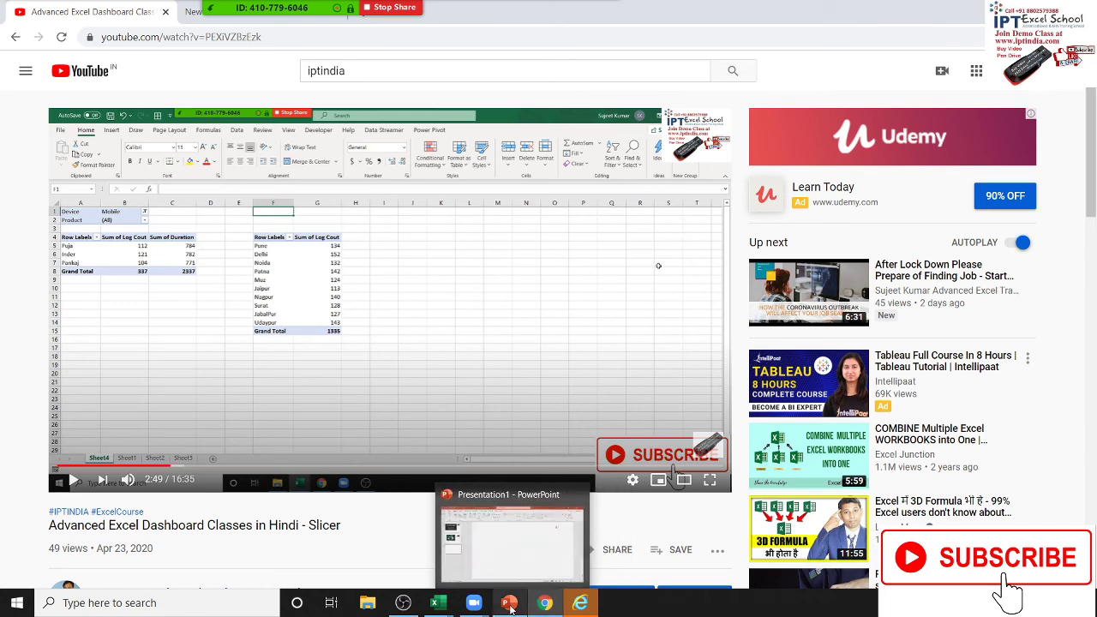
{"action": "left_click", "coordinate": [509, 604]}
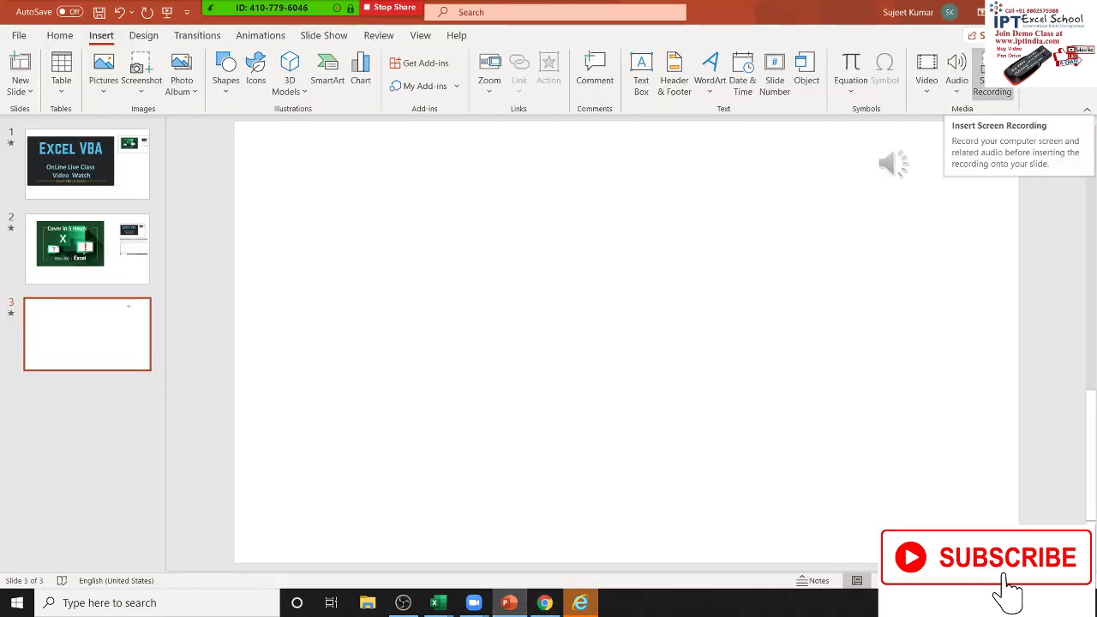
Start a screen recording, try a first area, and toggle pointer recording off and on
{"action": "left_click", "coordinate": [992, 77]}
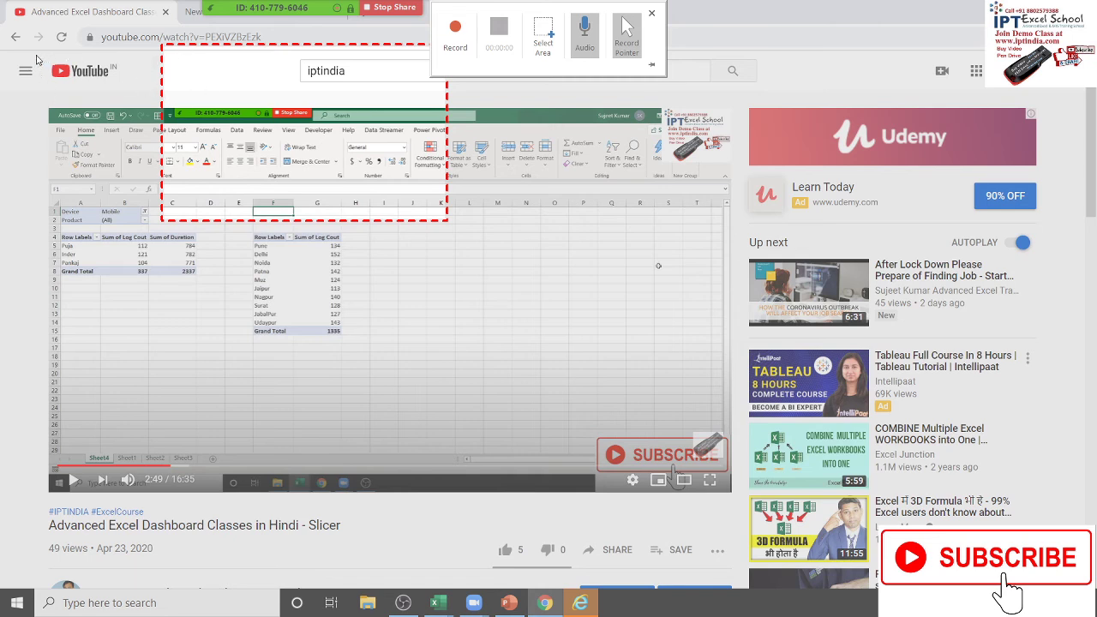
{"action": "left_click_drag", "start_coordinate": [36, 58], "coordinate": [125, 121]}
{"action": "left_click", "coordinate": [626, 36]}
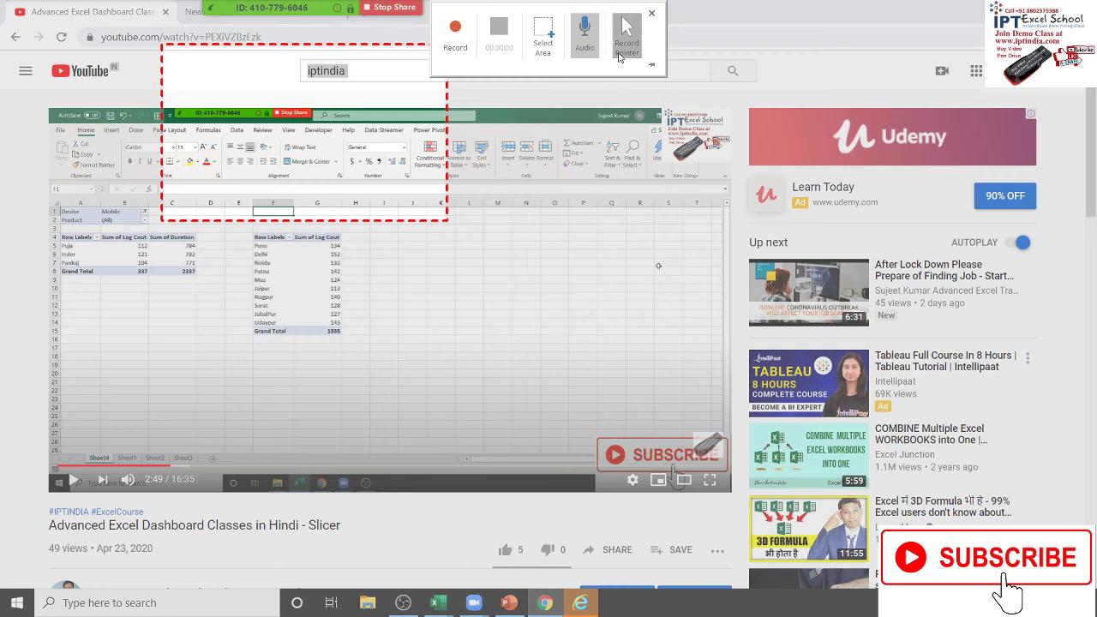
{"action": "left_click", "coordinate": [626, 38]}
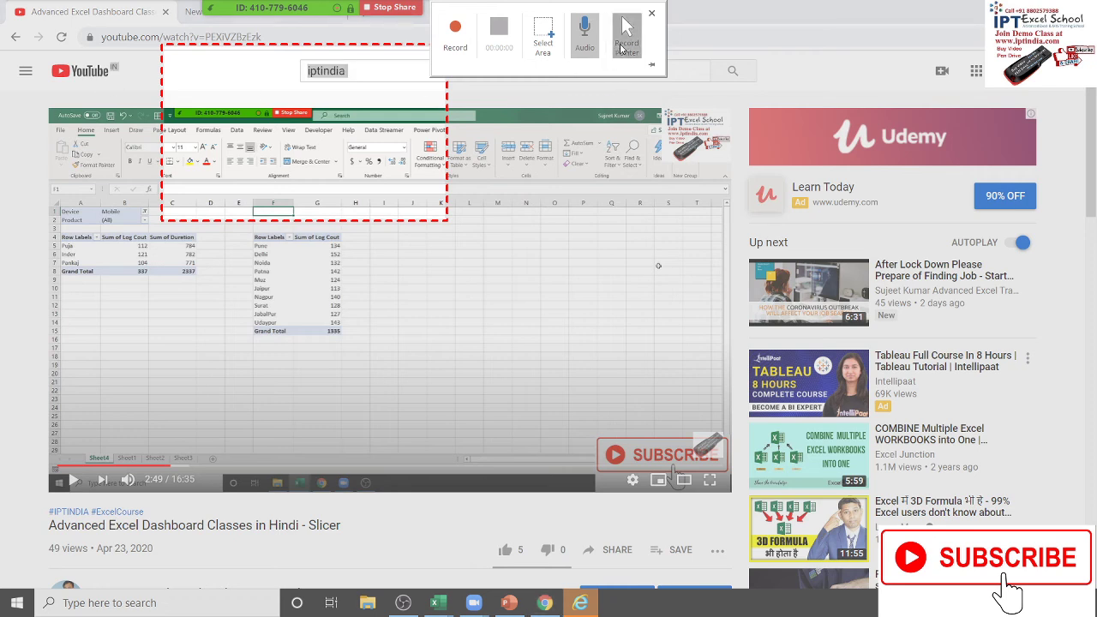
Record the playing Excel video area with Win+Shift+R and stop to place the clip on slide 3
{"action": "left_click", "coordinate": [545, 36]}
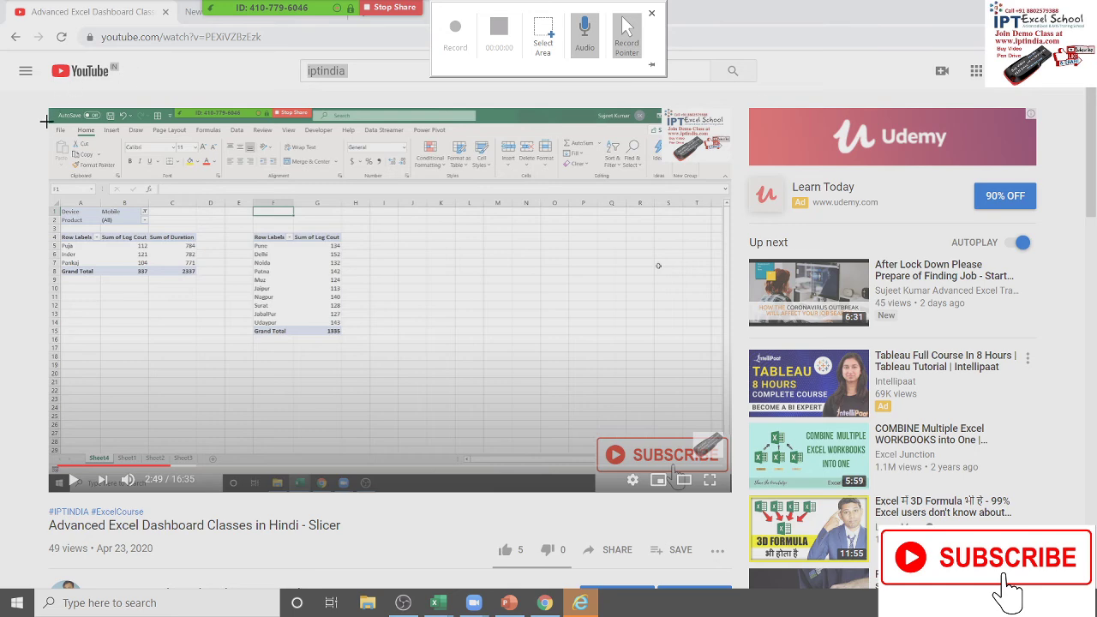
{"action": "left_click_drag", "start_coordinate": [46, 122], "coordinate": [624, 422]}
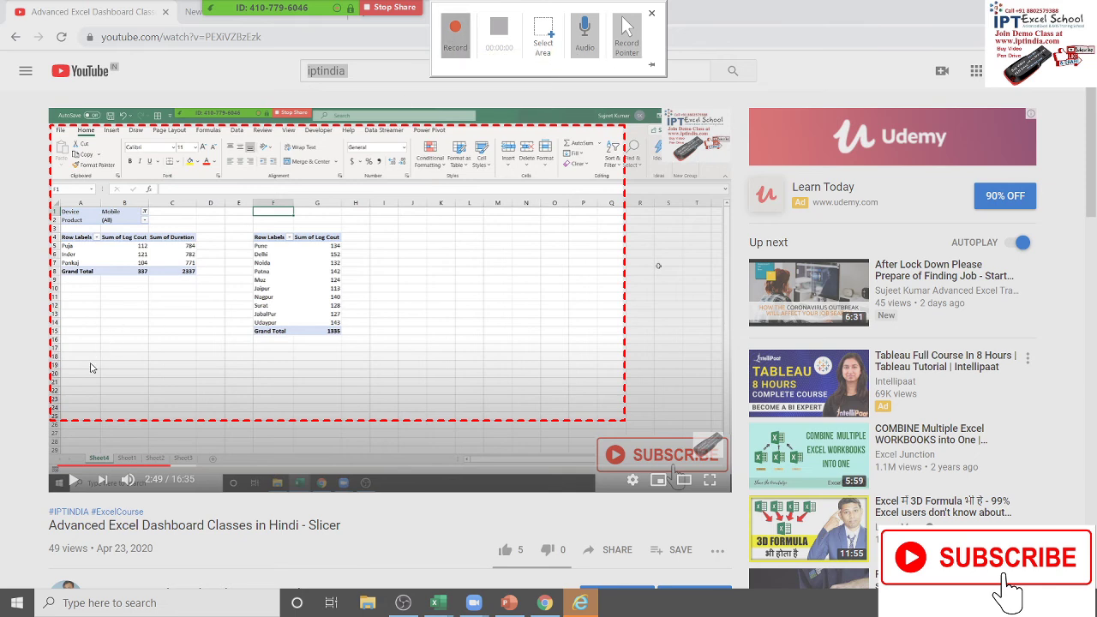
{"action": "left_click", "coordinate": [74, 479]}
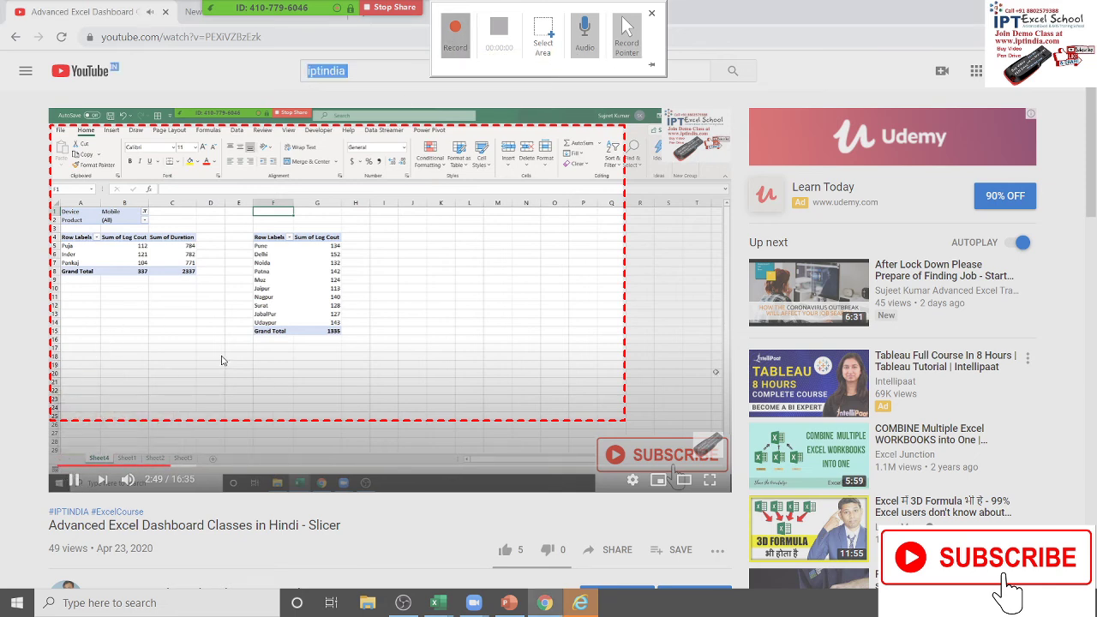
{"action": "key", "text": "super+shift+r"}
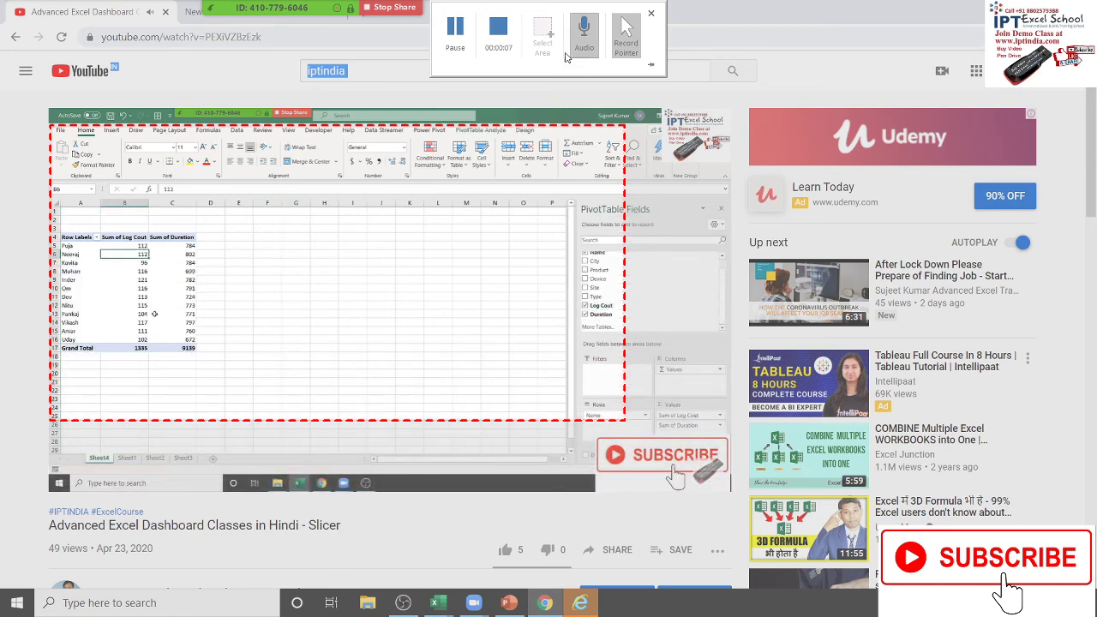
{"action": "left_click", "coordinate": [503, 48]}
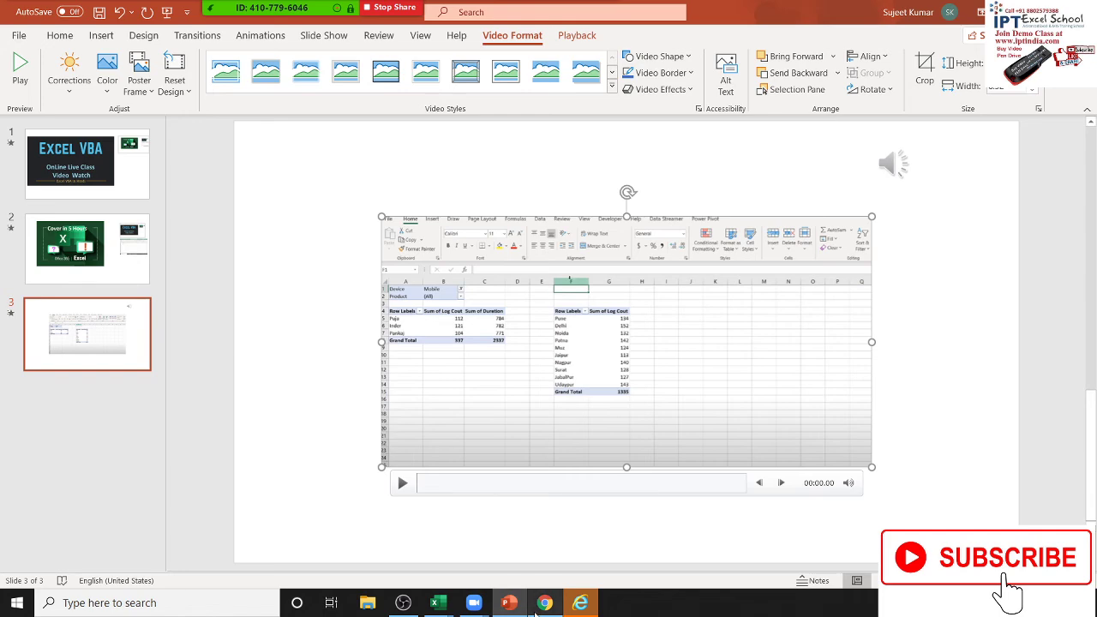
{"action": "left_click", "coordinate": [544, 602]}
{"action": "left_click", "coordinate": [307, 385]}
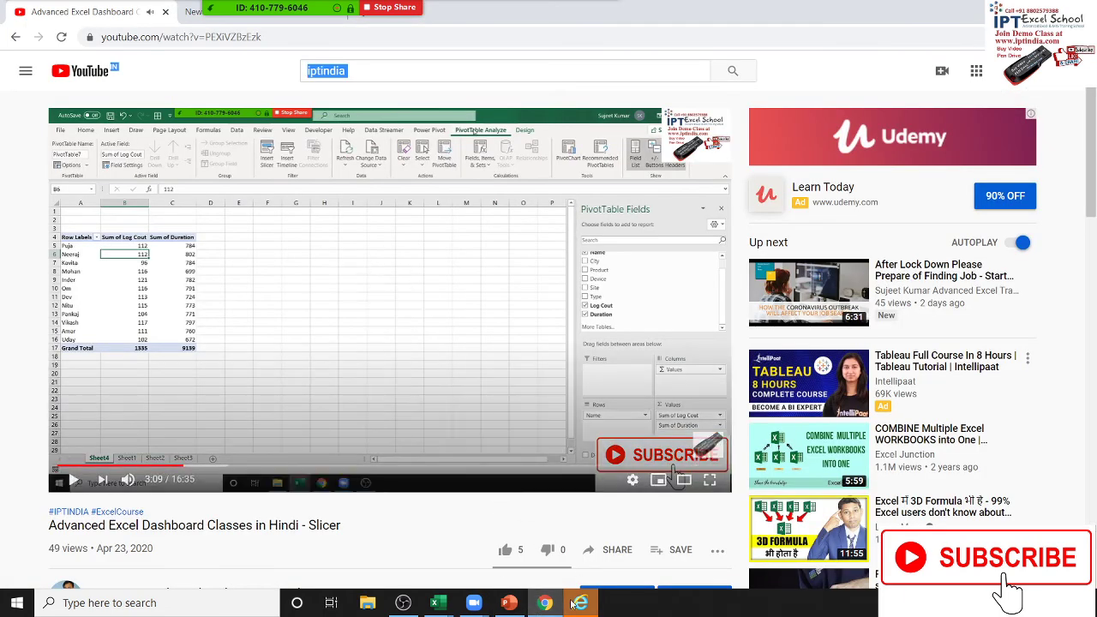
{"action": "left_click", "coordinate": [513, 604]}
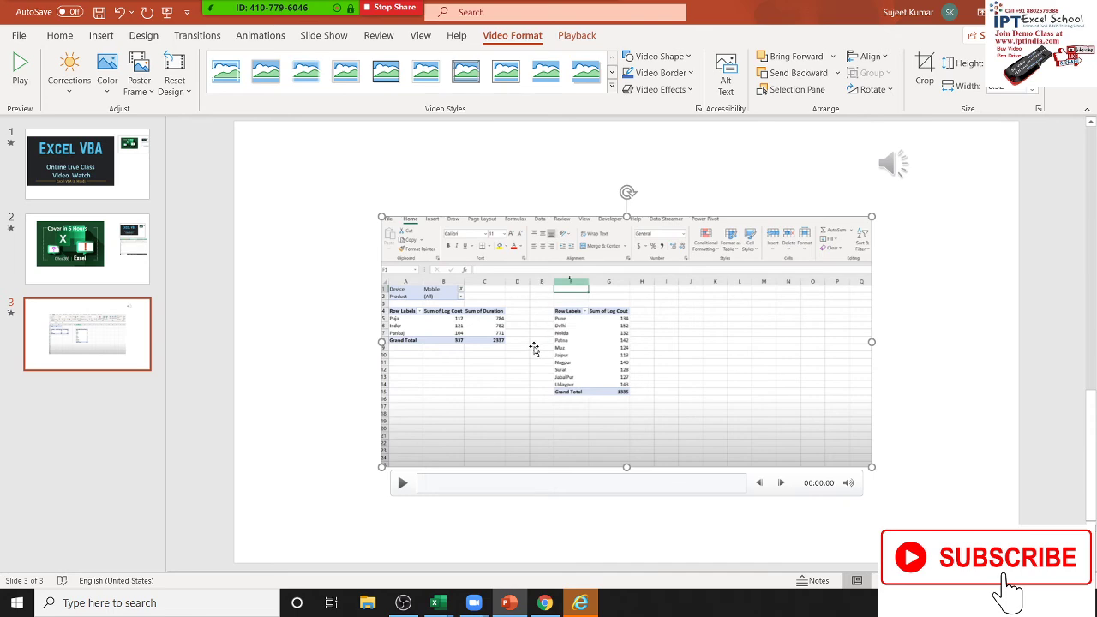
{"action": "key", "text": "F5"}
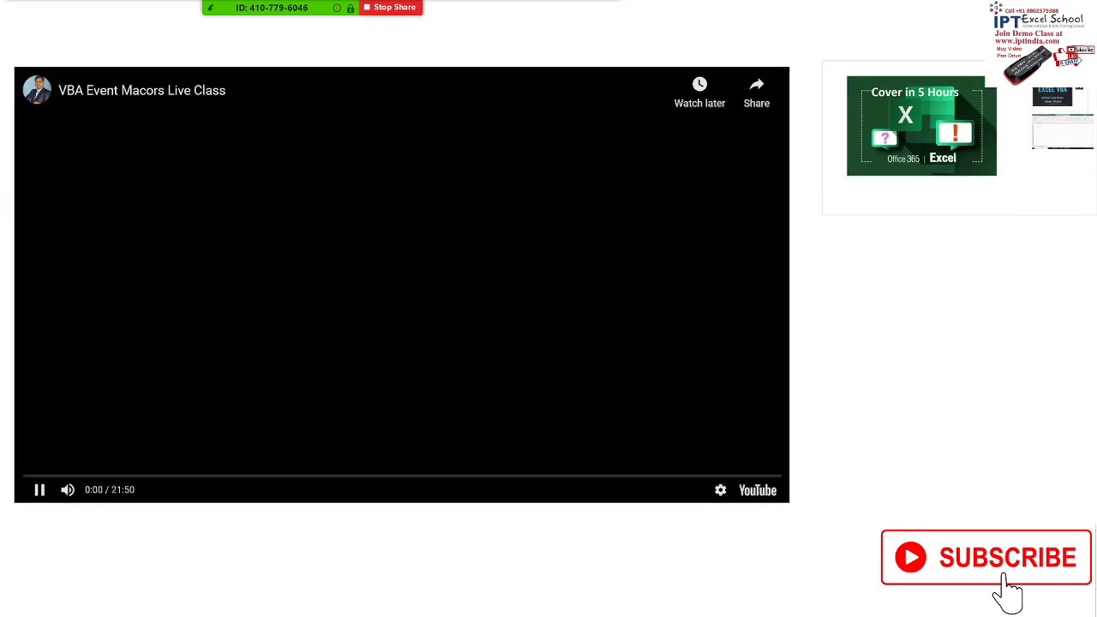
{"action": "key", "text": "Right"}
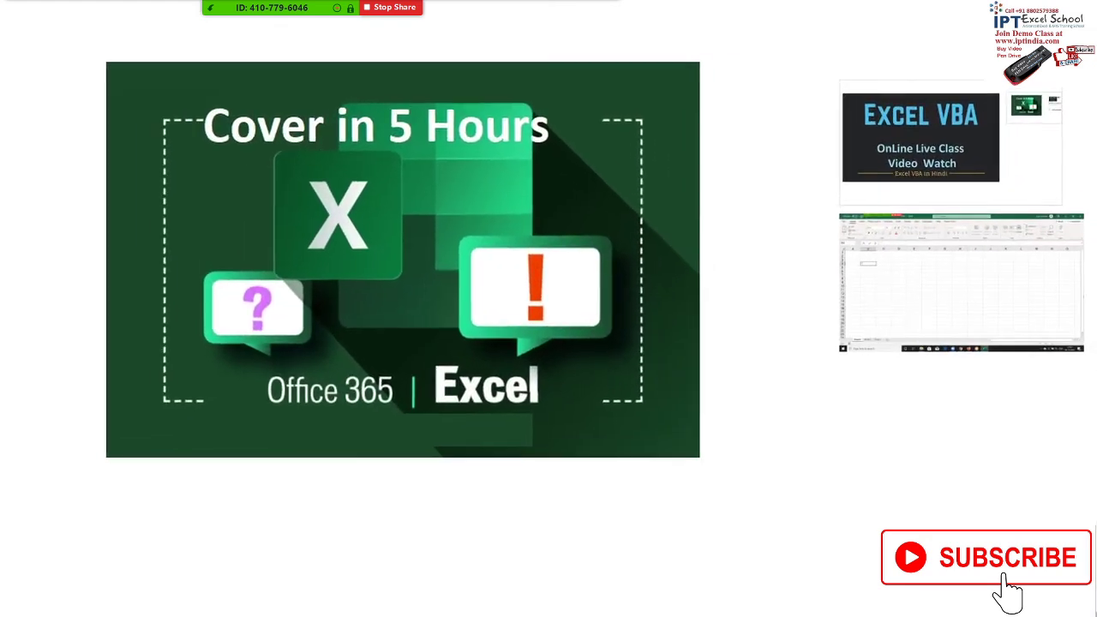
{"action": "key", "text": "Right"}
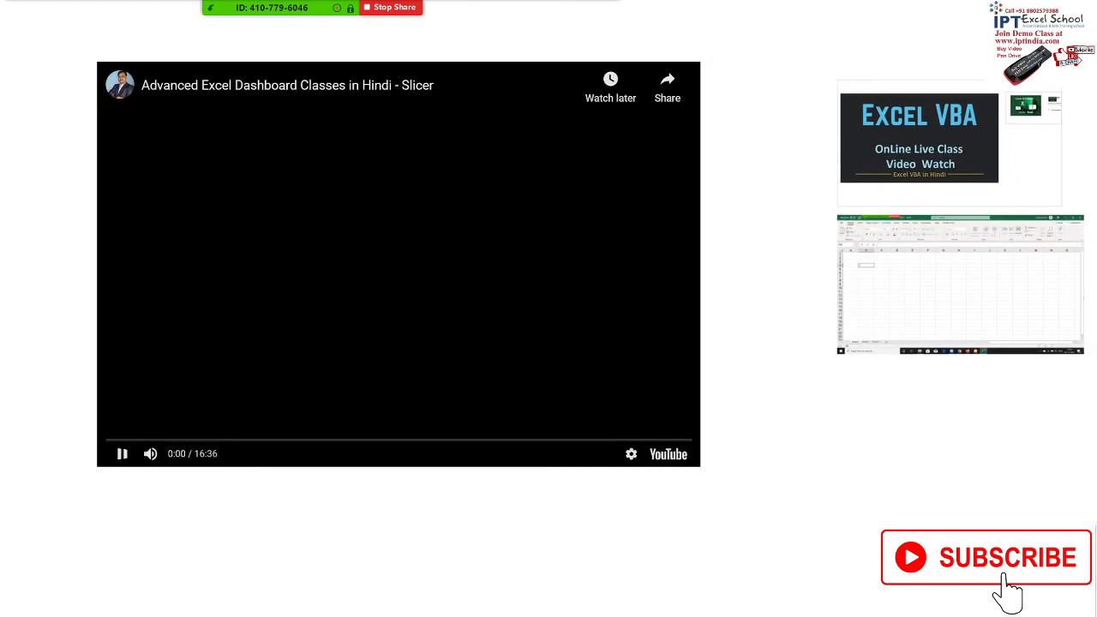
{"action": "left_click", "coordinate": [990, 322]}
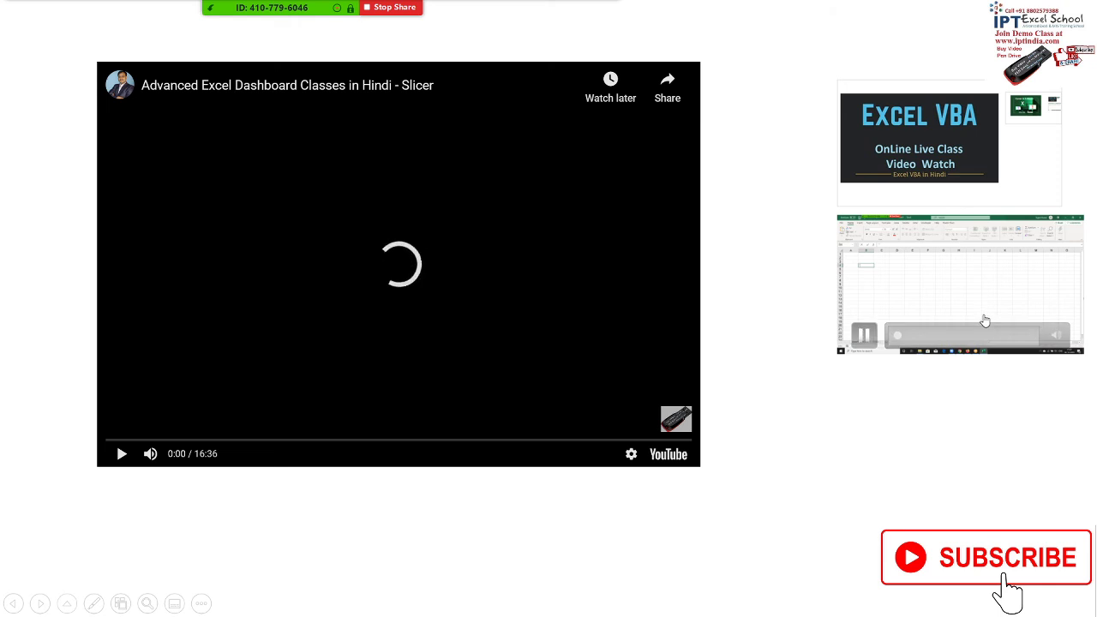
{"action": "left_click", "coordinate": [984, 320]}
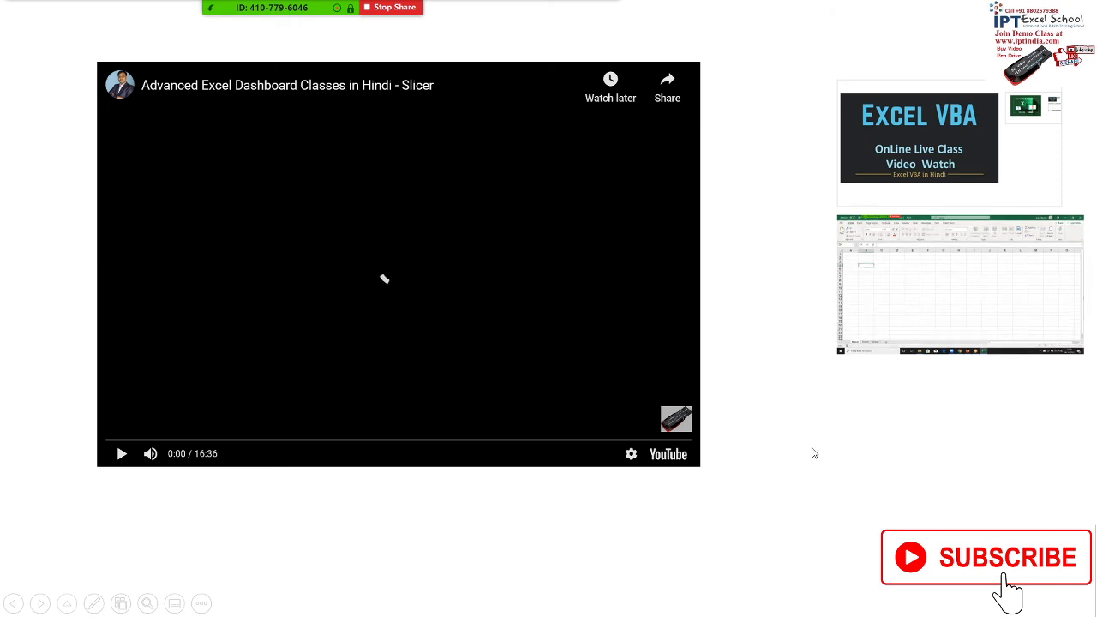
{"action": "key", "text": "Left"}
{"action": "key", "text": "Right"}
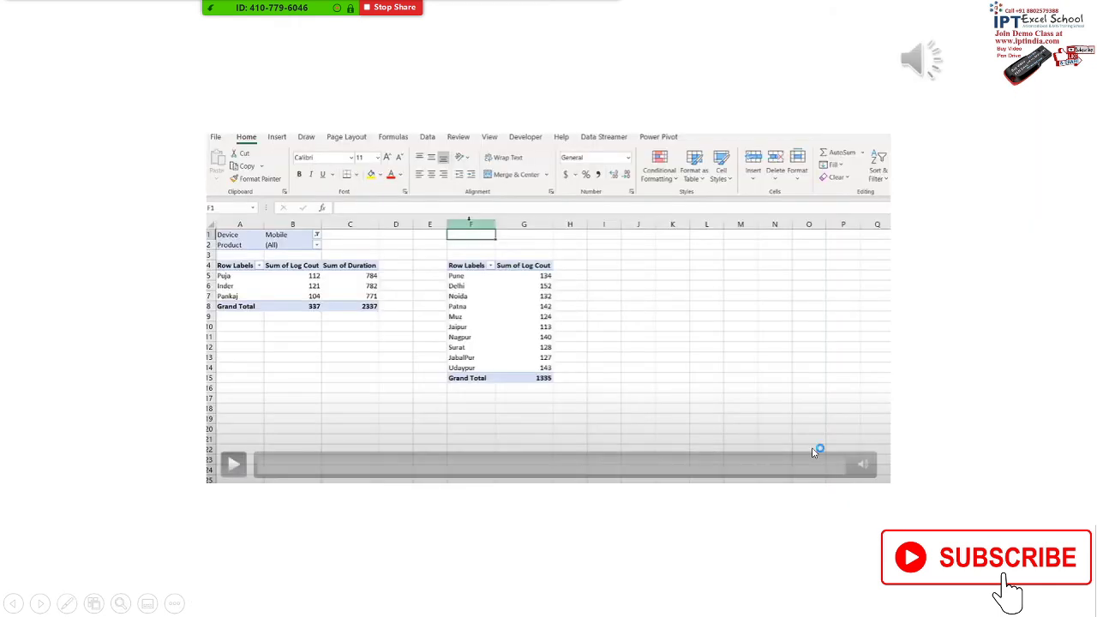
{"action": "left_click", "coordinate": [681, 358]}
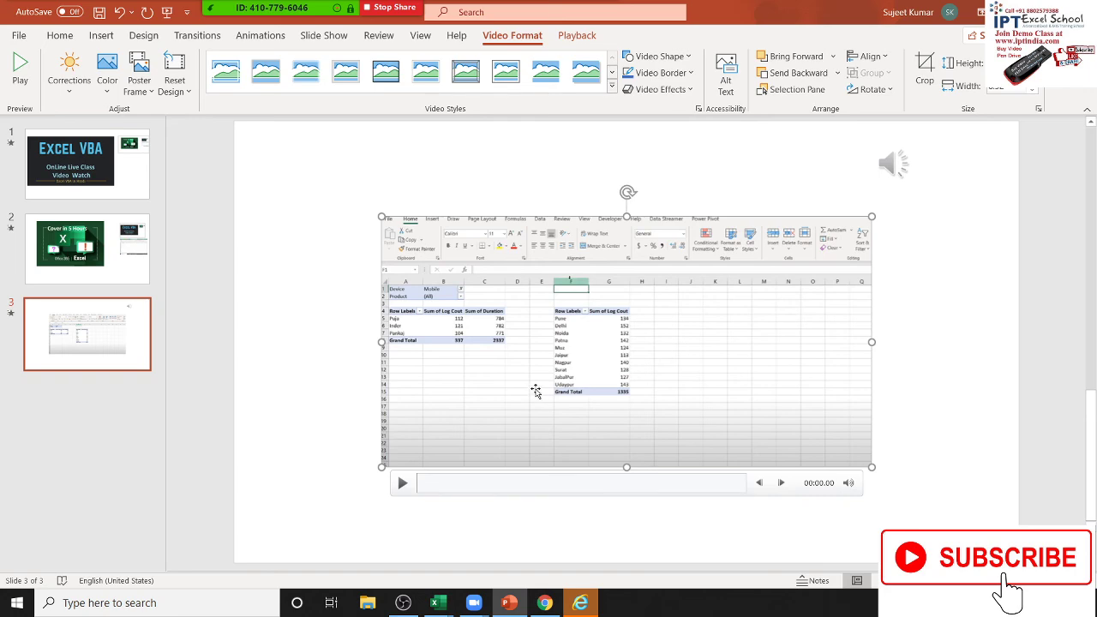
Deselect the video, then drag the Excel recording toward the upper left of slide 3
{"action": "left_click", "coordinate": [590, 163]}
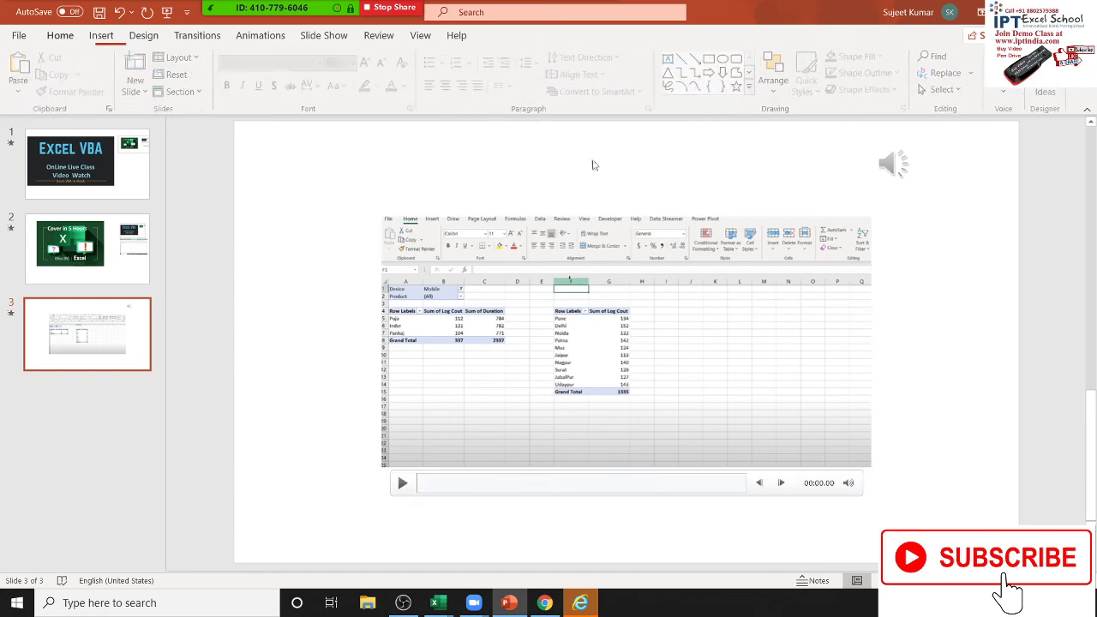
{"action": "left_click", "coordinate": [100, 36]}
{"action": "left_click", "coordinate": [143, 35]}
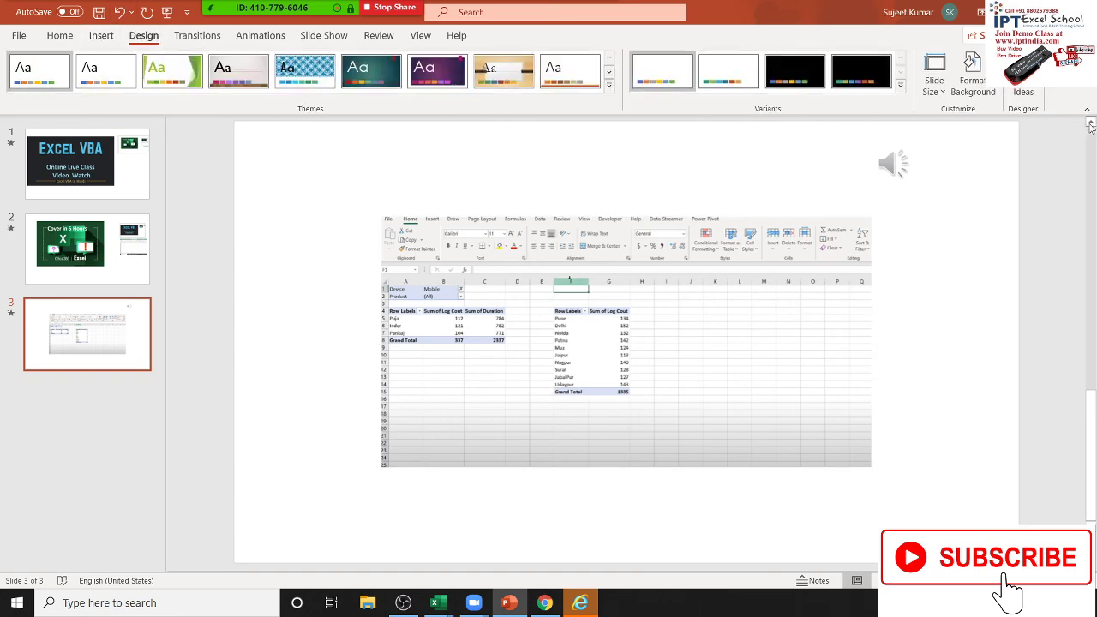
{"action": "mouse_move", "coordinate": [101, 44]}
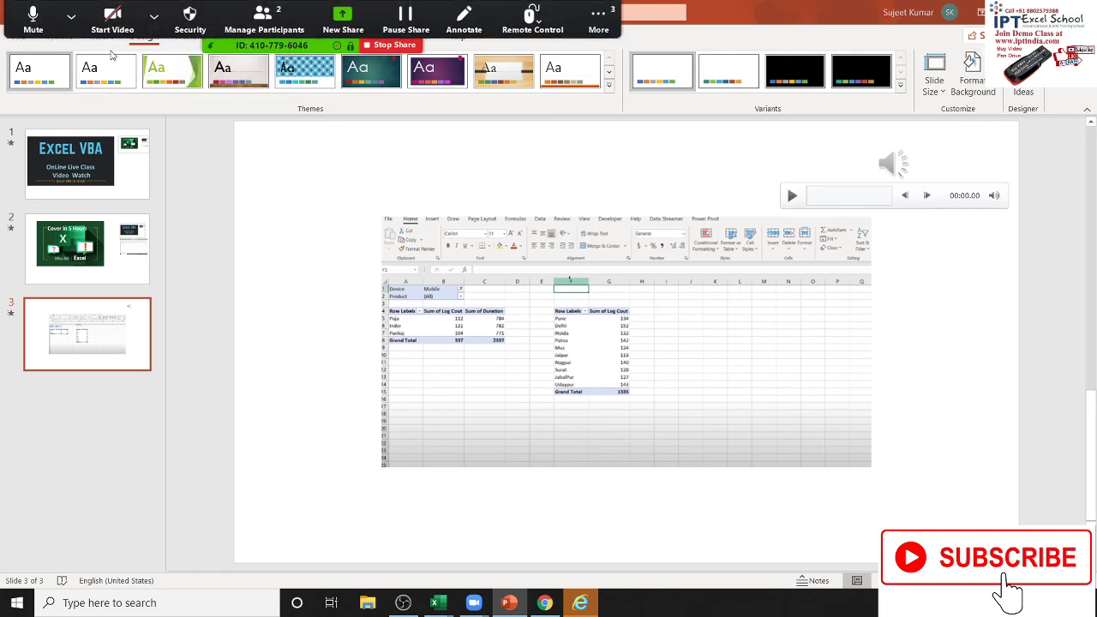
{"action": "left_click", "coordinate": [103, 36]}
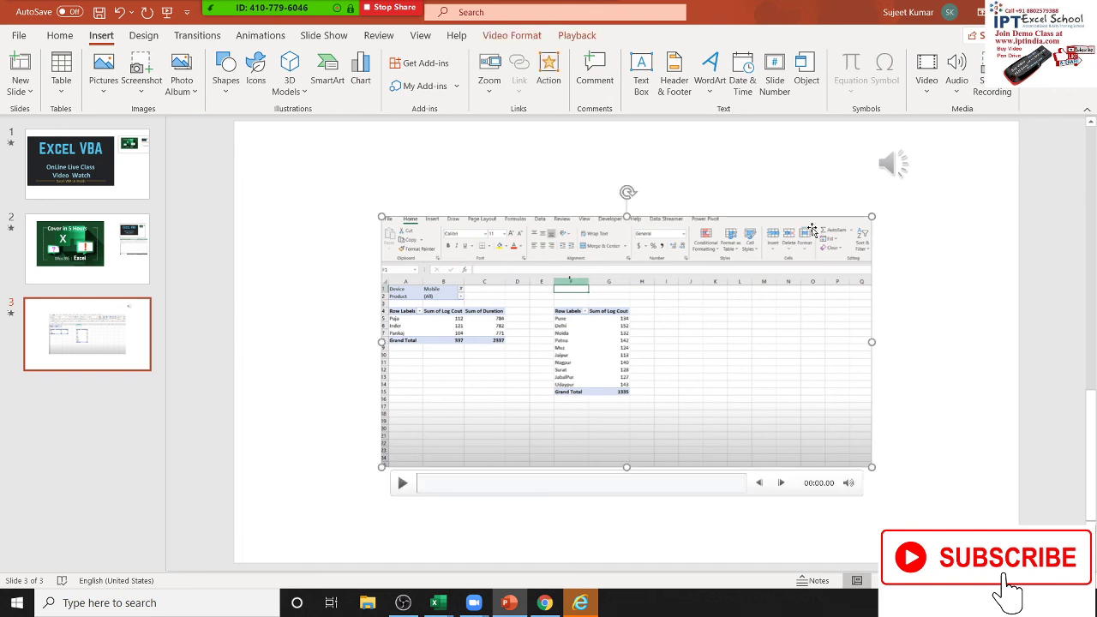
{"action": "left_click_drag", "start_coordinate": [795, 264], "coordinate": [680, 221]}
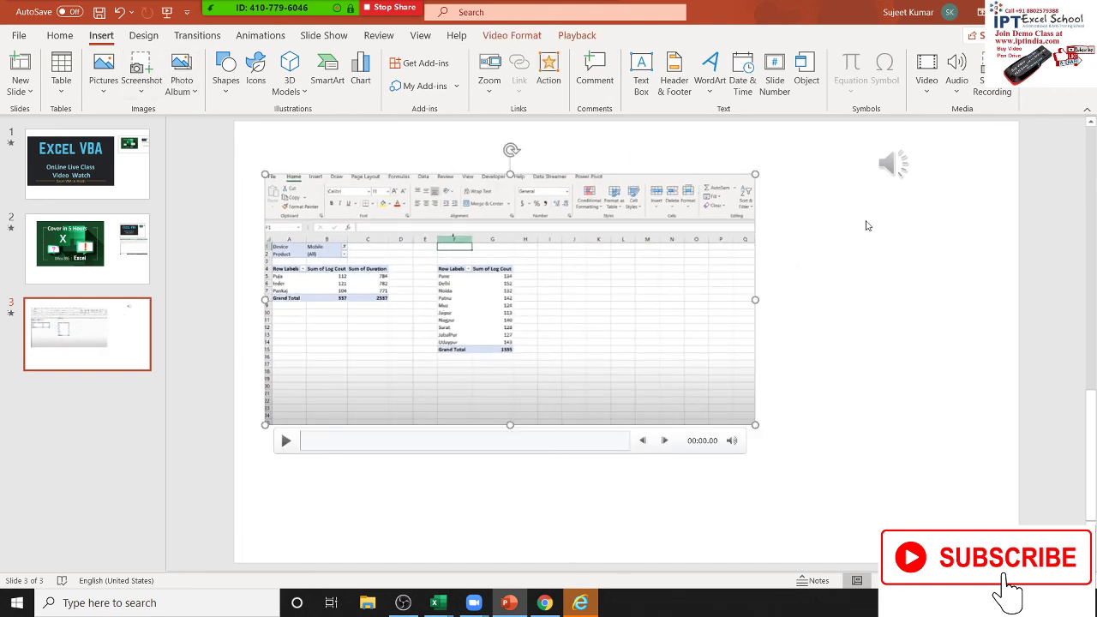
{"action": "right_click", "coordinate": [718, 201]}
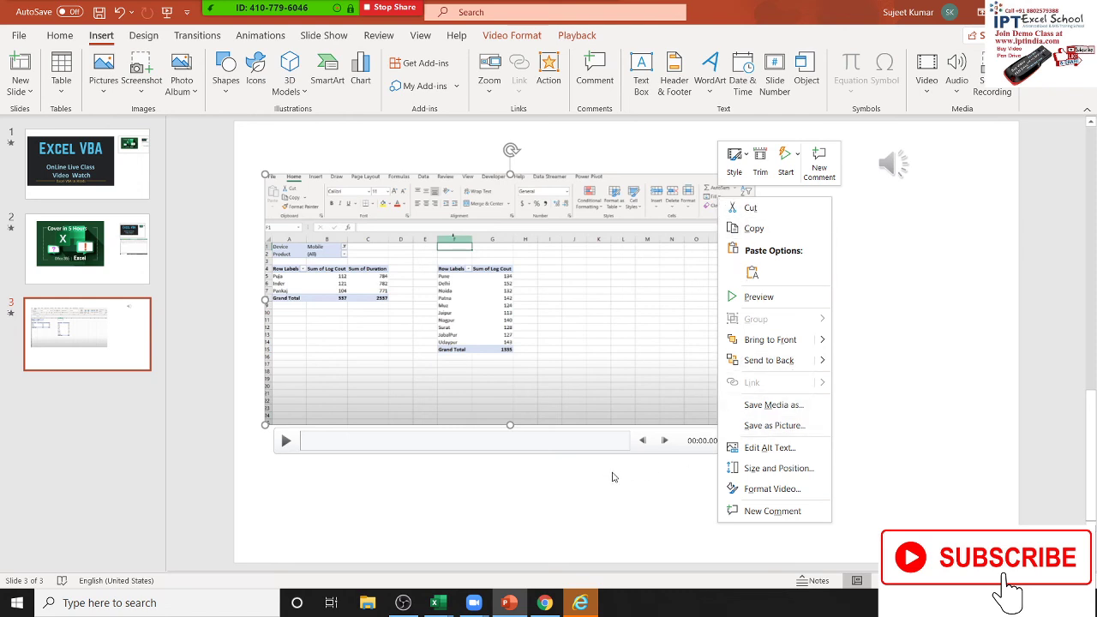
{"action": "left_click", "coordinate": [773, 404]}
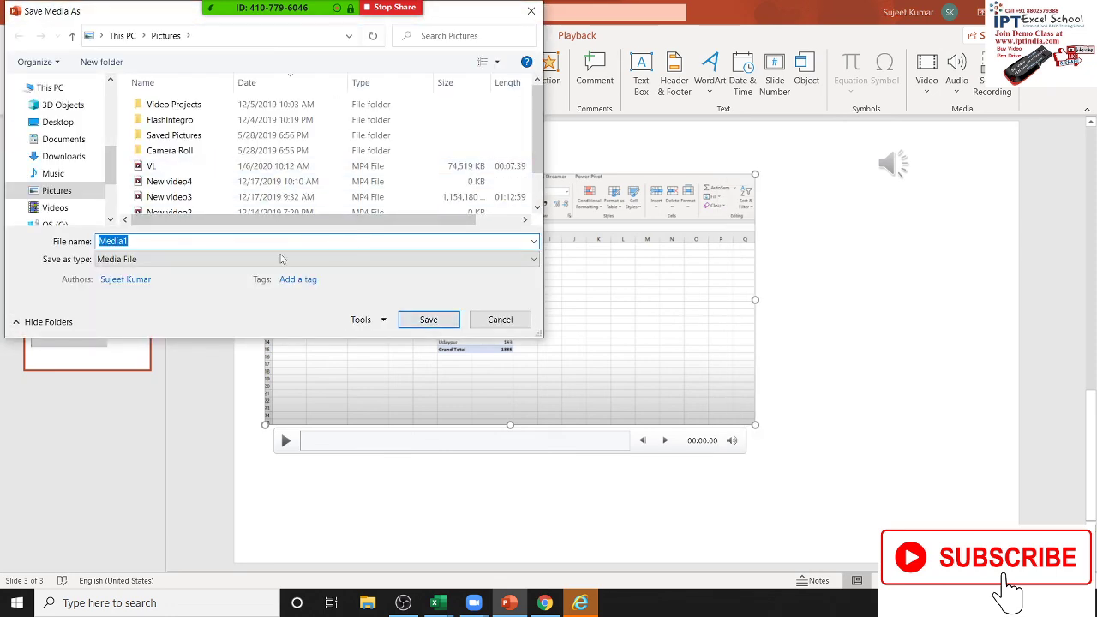
{"action": "left_click", "coordinate": [180, 263]}
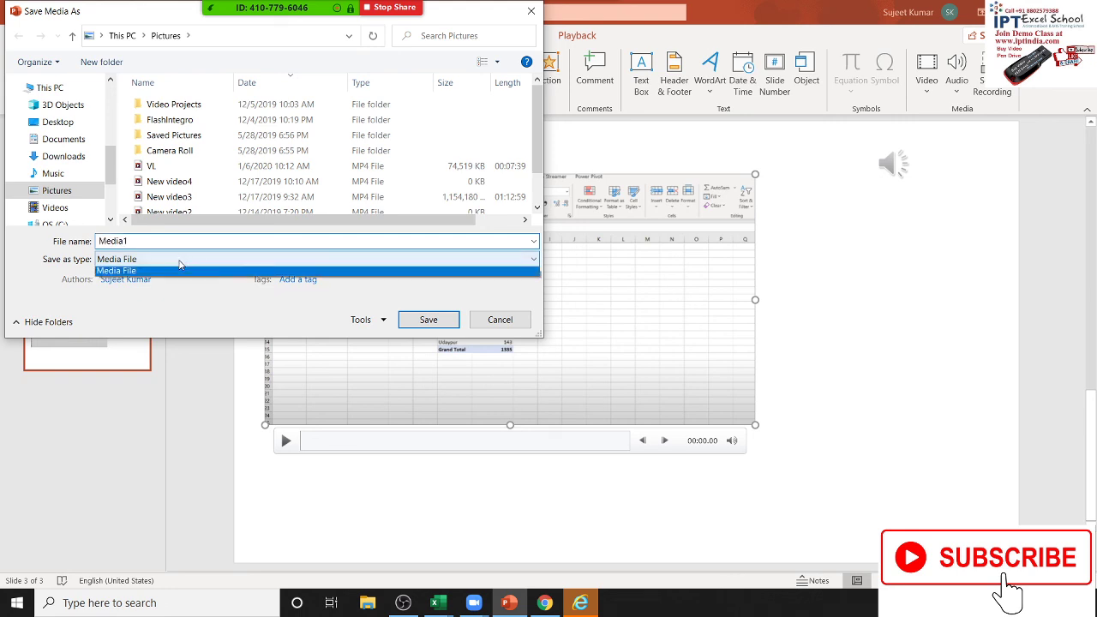
{"action": "left_click", "coordinate": [180, 265]}
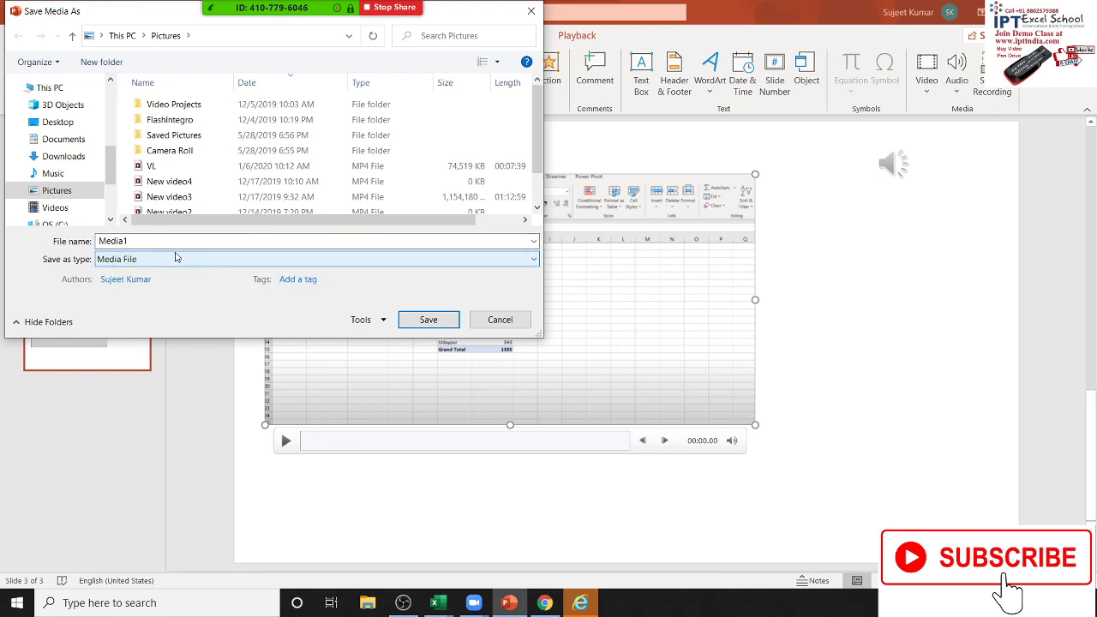
{"action": "left_click", "coordinate": [429, 319]}
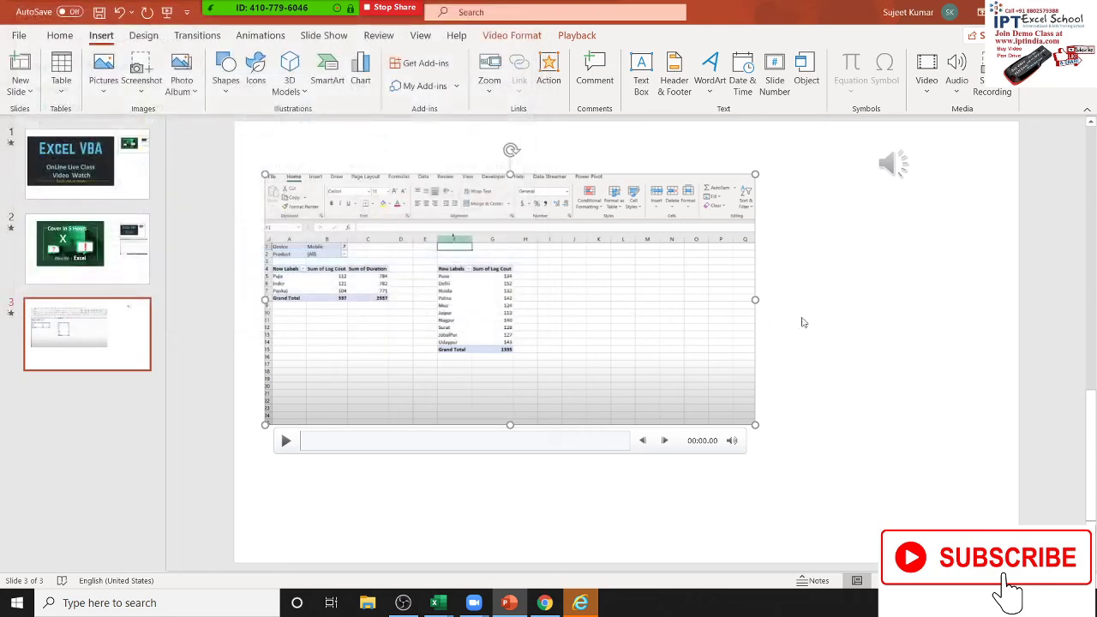
Save the deck as Presentation1 in Documents with MPEG-4 Video as the file type
{"action": "left_click", "coordinate": [26, 37]}
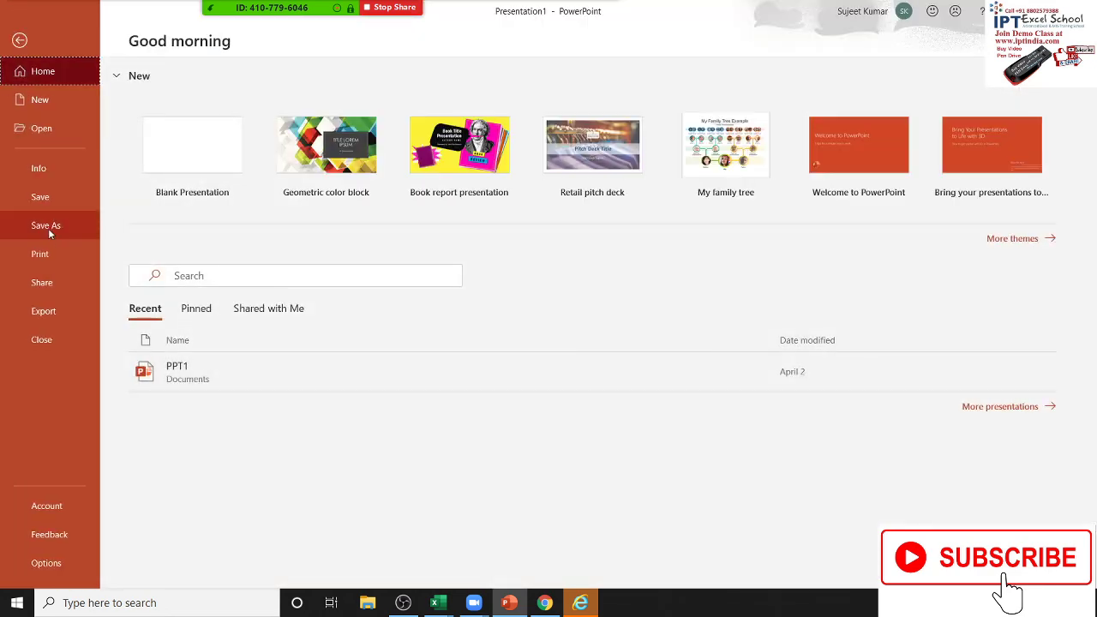
{"action": "left_click", "coordinate": [49, 228]}
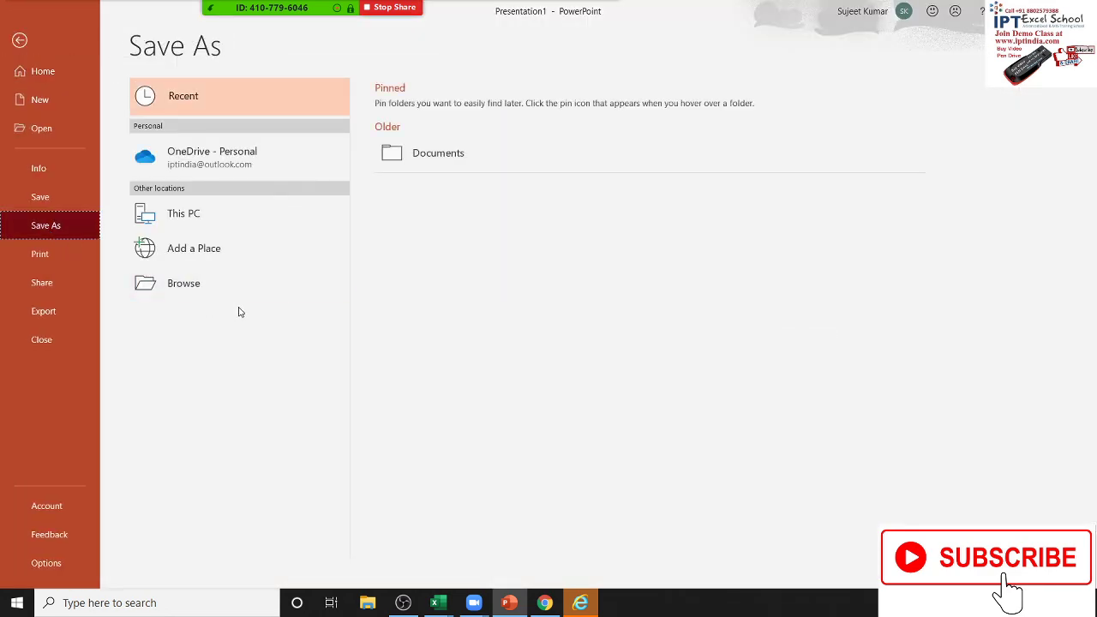
{"action": "left_click", "coordinate": [209, 292]}
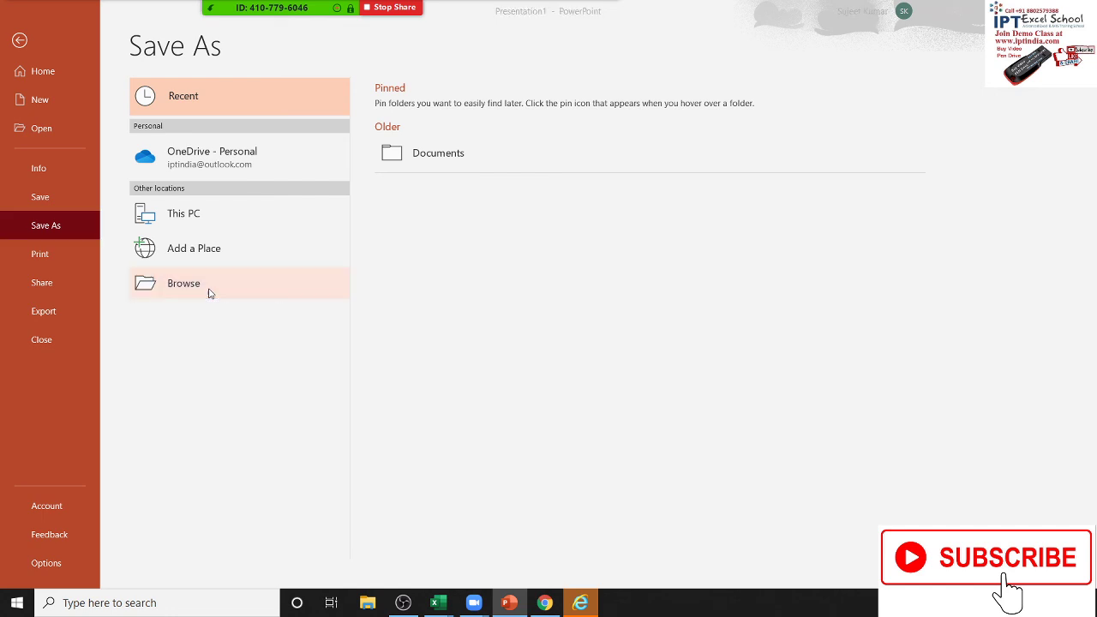
{"action": "left_click", "coordinate": [216, 260]}
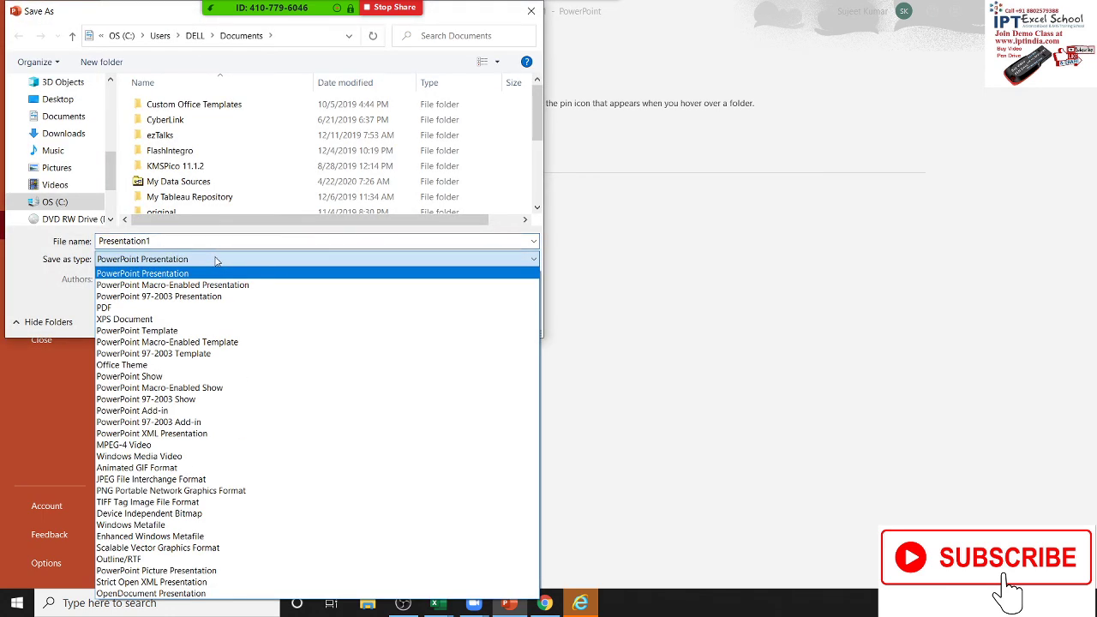
{"action": "left_click", "coordinate": [226, 446]}
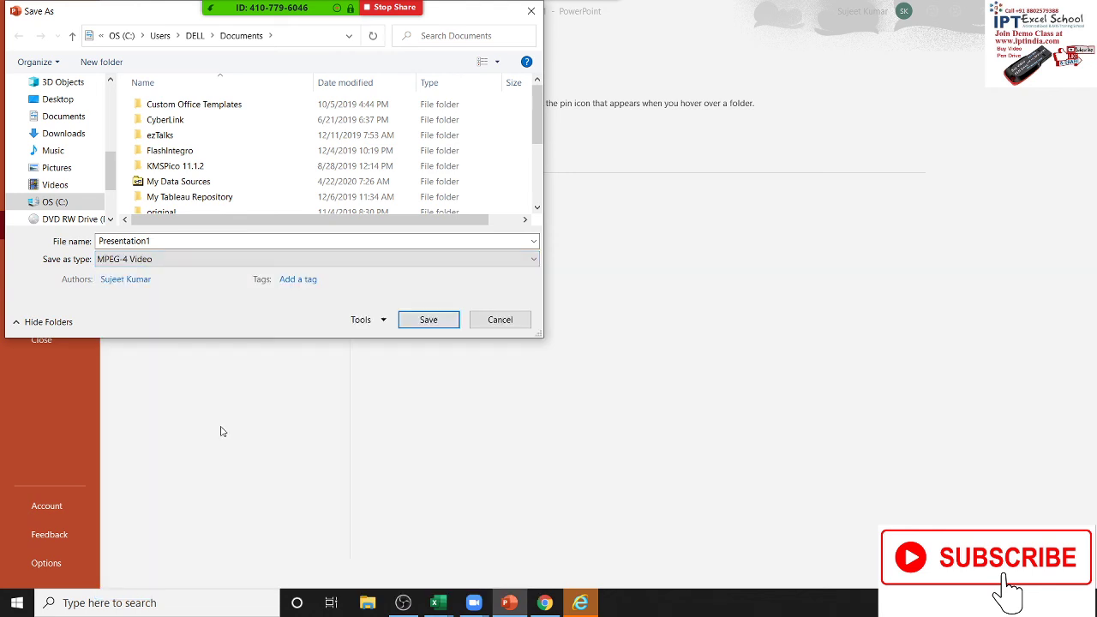
{"action": "key", "text": "Return"}
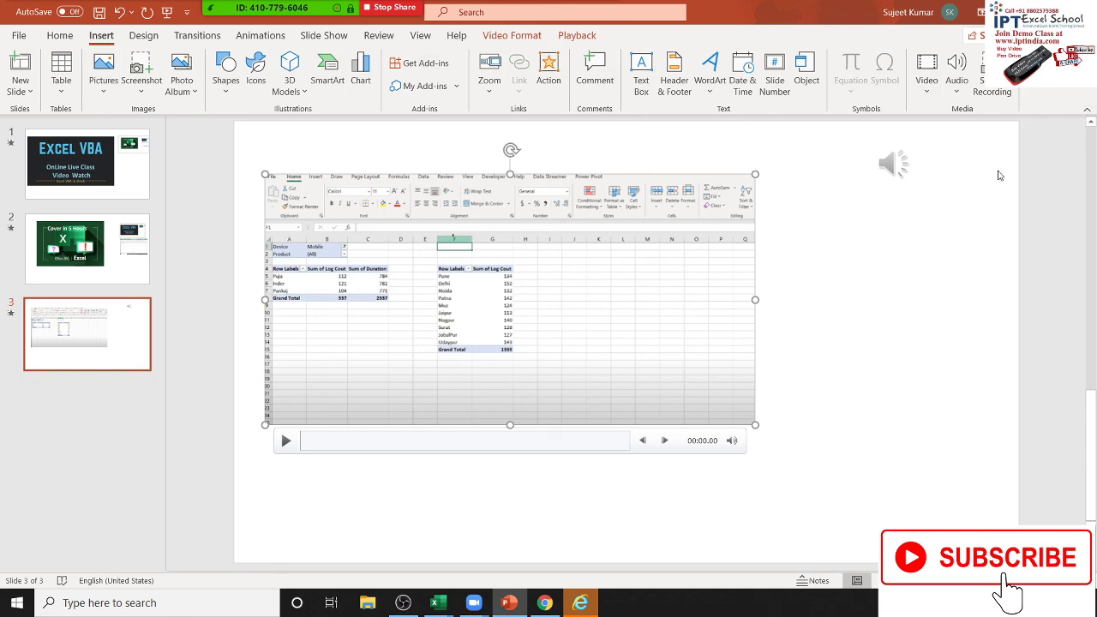
Look through the Design, Transitions, Animations, Slide Show, Review and View tabs
{"action": "left_click", "coordinate": [144, 36]}
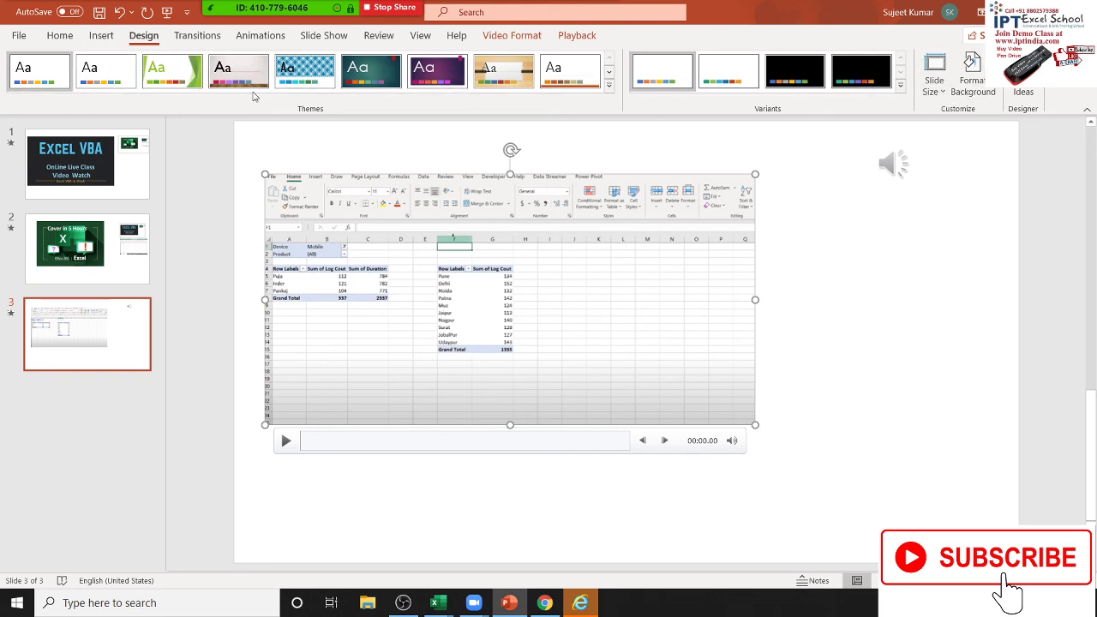
{"action": "left_click", "coordinate": [197, 39]}
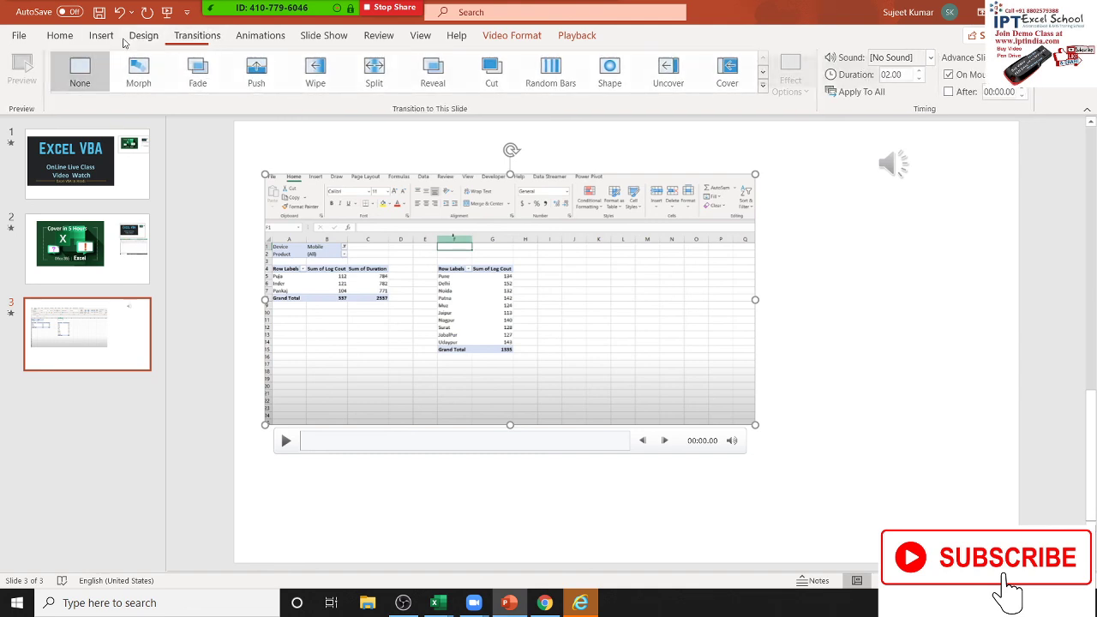
{"action": "left_click", "coordinate": [141, 38]}
{"action": "left_click", "coordinate": [200, 41]}
{"action": "left_click", "coordinate": [254, 39]}
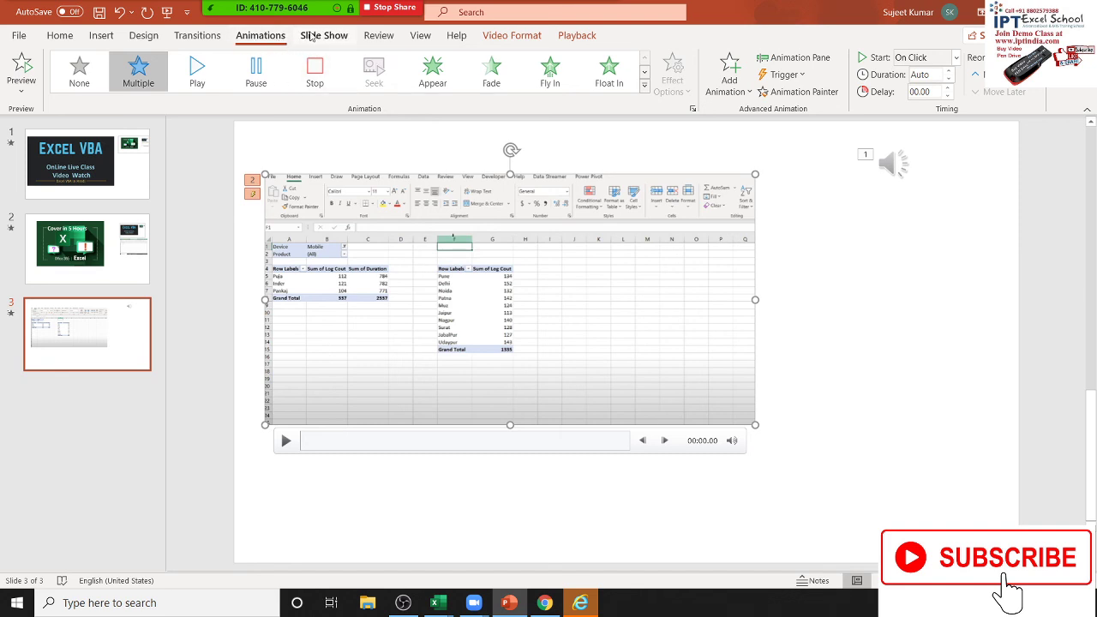
{"action": "left_click", "coordinate": [312, 36]}
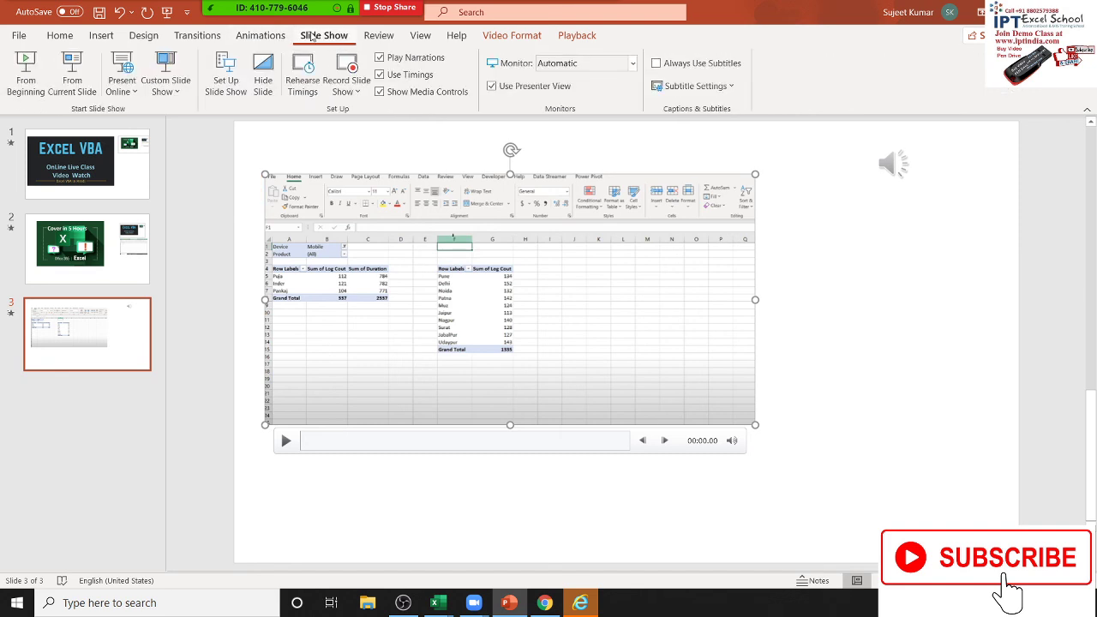
{"action": "left_click", "coordinate": [386, 36]}
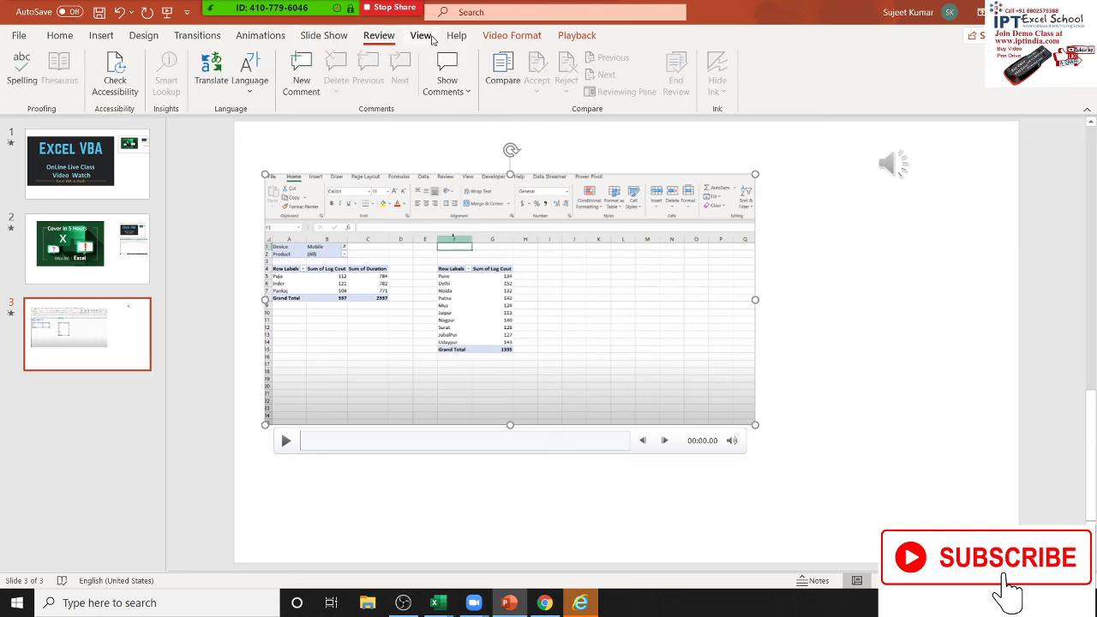
{"action": "left_click", "coordinate": [422, 36]}
Deselect the slide 3 video, then bring up Zoom's More menu
{"action": "left_click", "coordinate": [208, 34]}
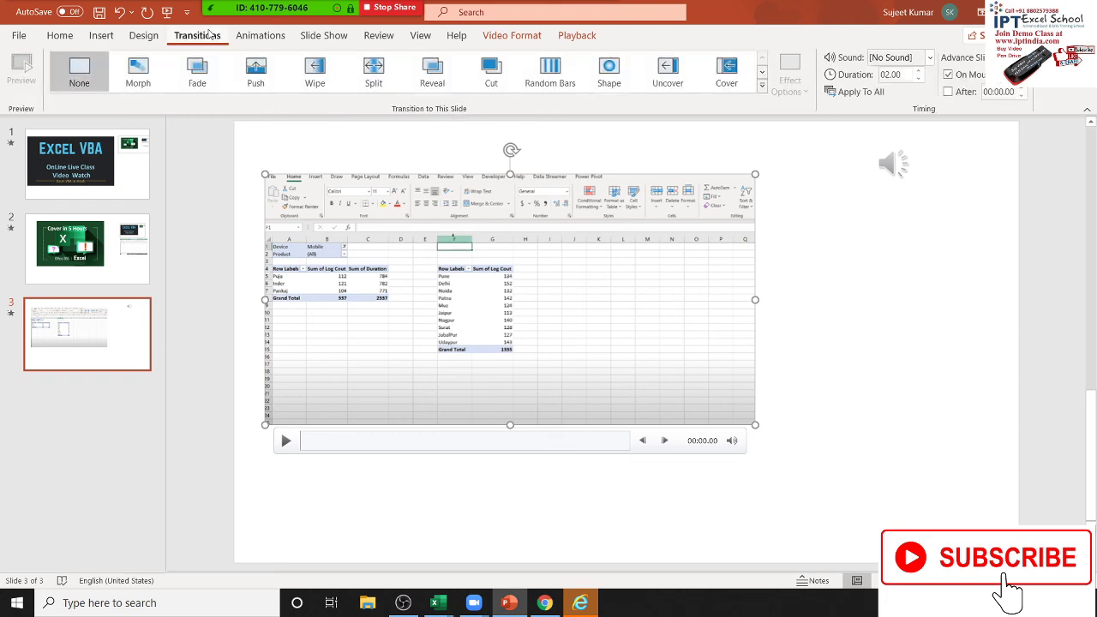
{"action": "left_click", "coordinate": [260, 150]}
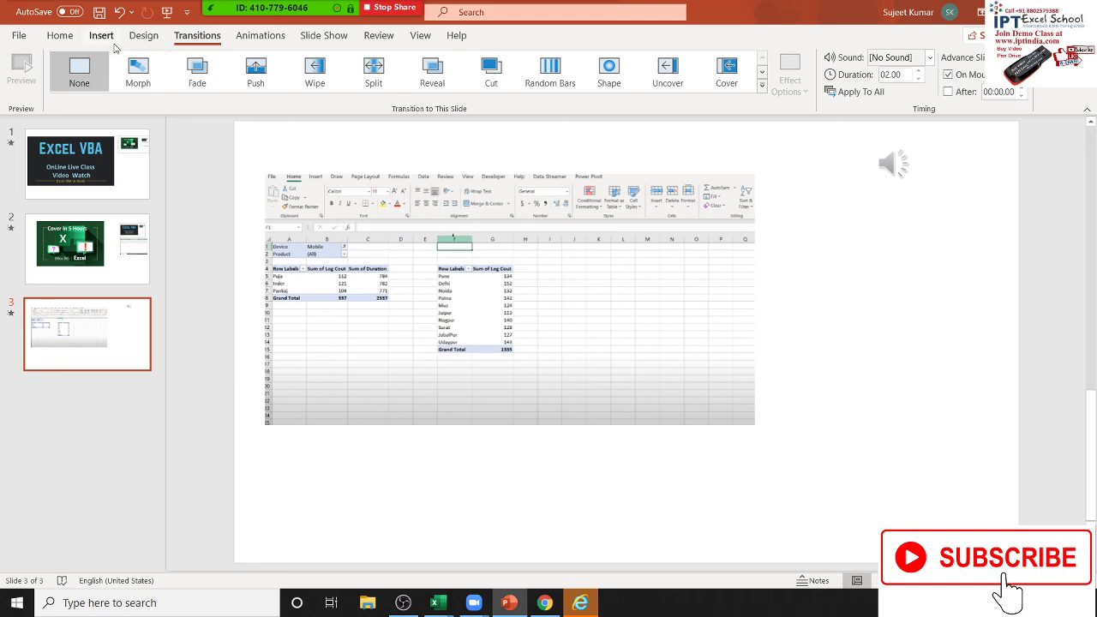
{"action": "left_click", "coordinate": [408, 39]}
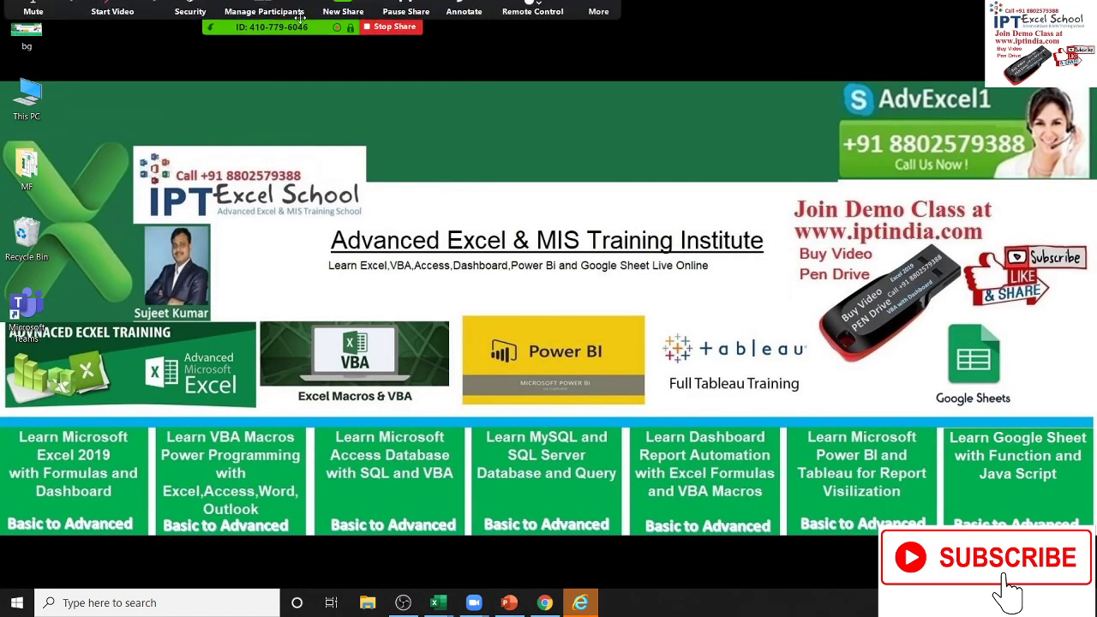
{"action": "left_click", "coordinate": [598, 17]}
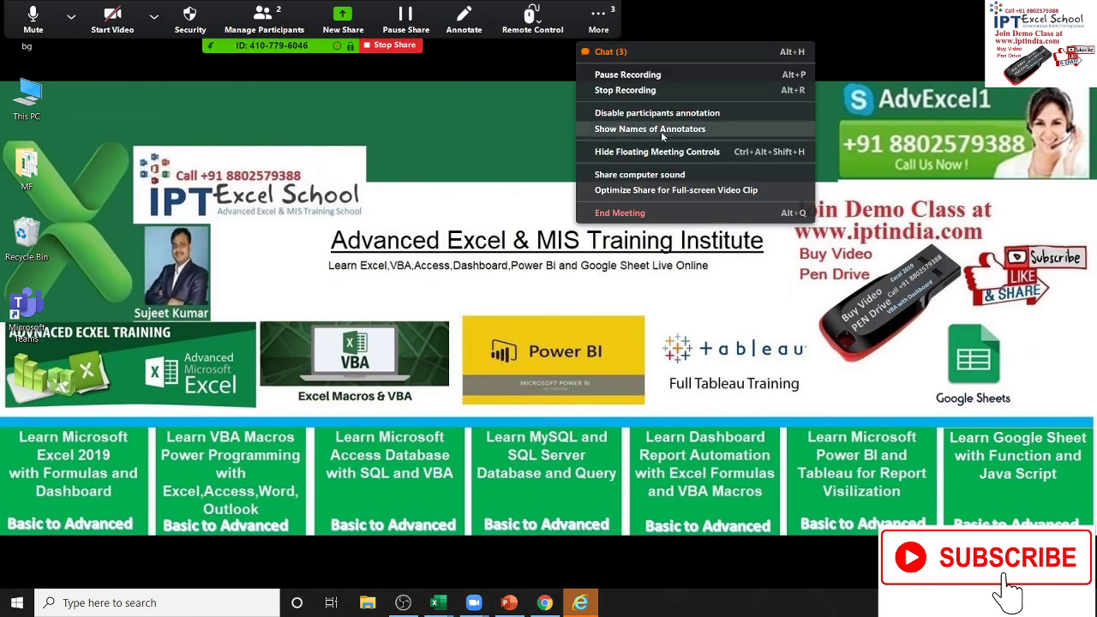
End the Zoom meeting for all and move the Convert Meeting Recording dialog to the top-right
{"action": "left_click", "coordinate": [660, 214]}
{"action": "left_click", "coordinate": [578, 347]}
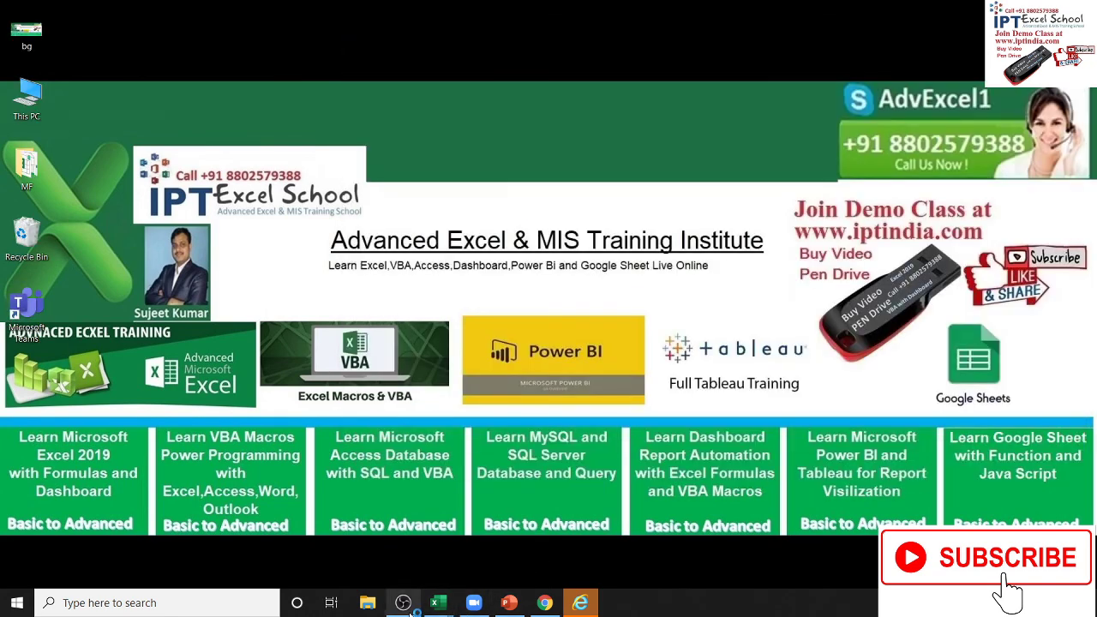
{"action": "left_click", "coordinate": [411, 609]}
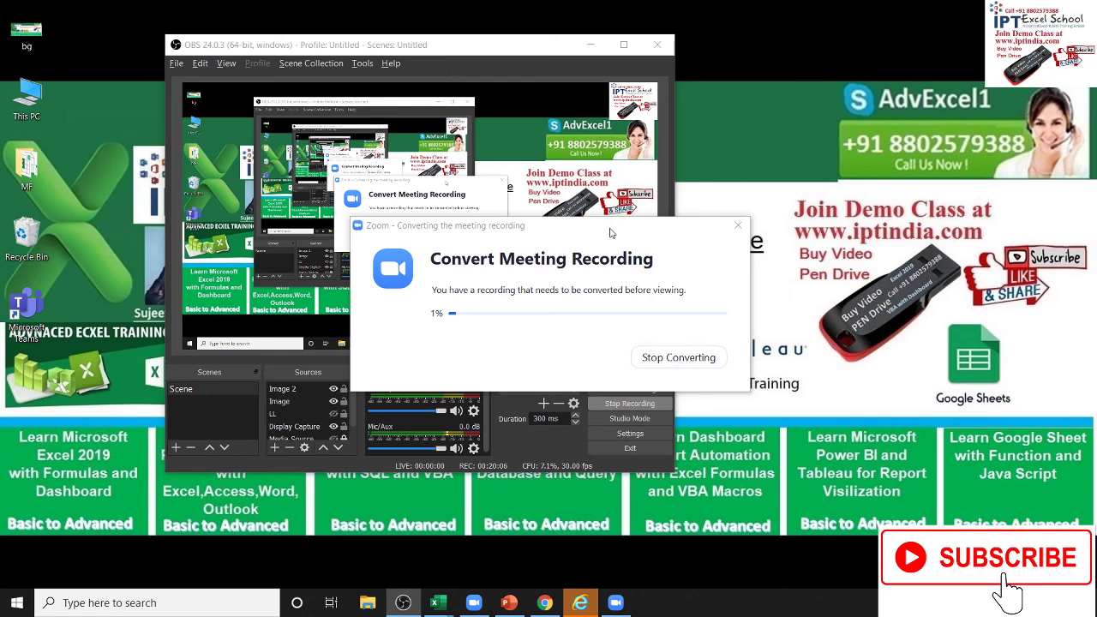
{"action": "left_click_drag", "start_coordinate": [611, 233], "coordinate": [1048, 95]}
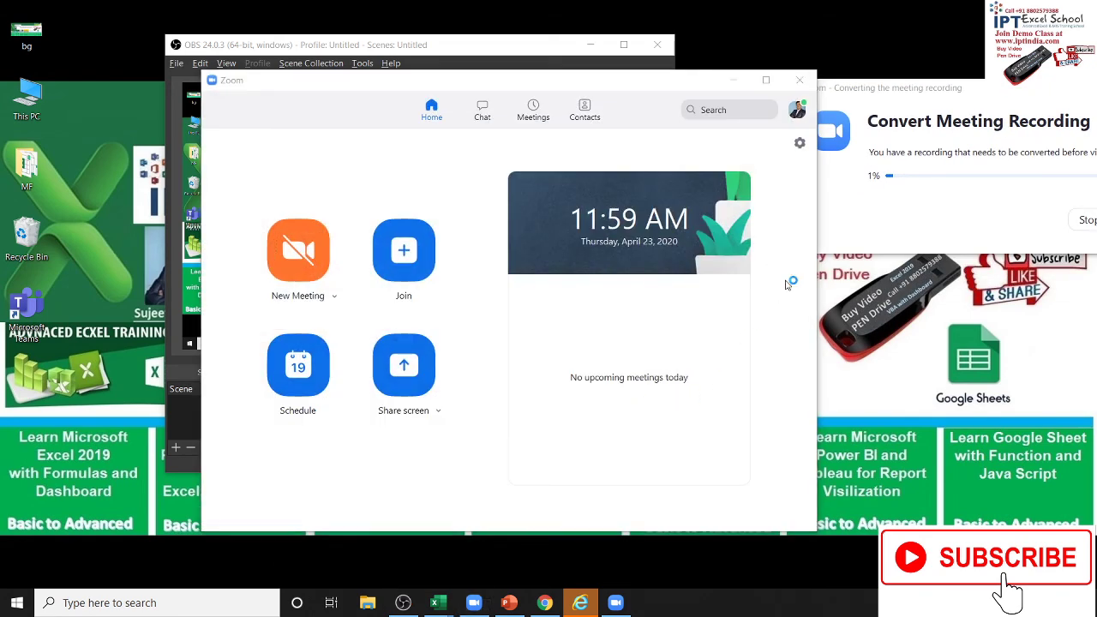